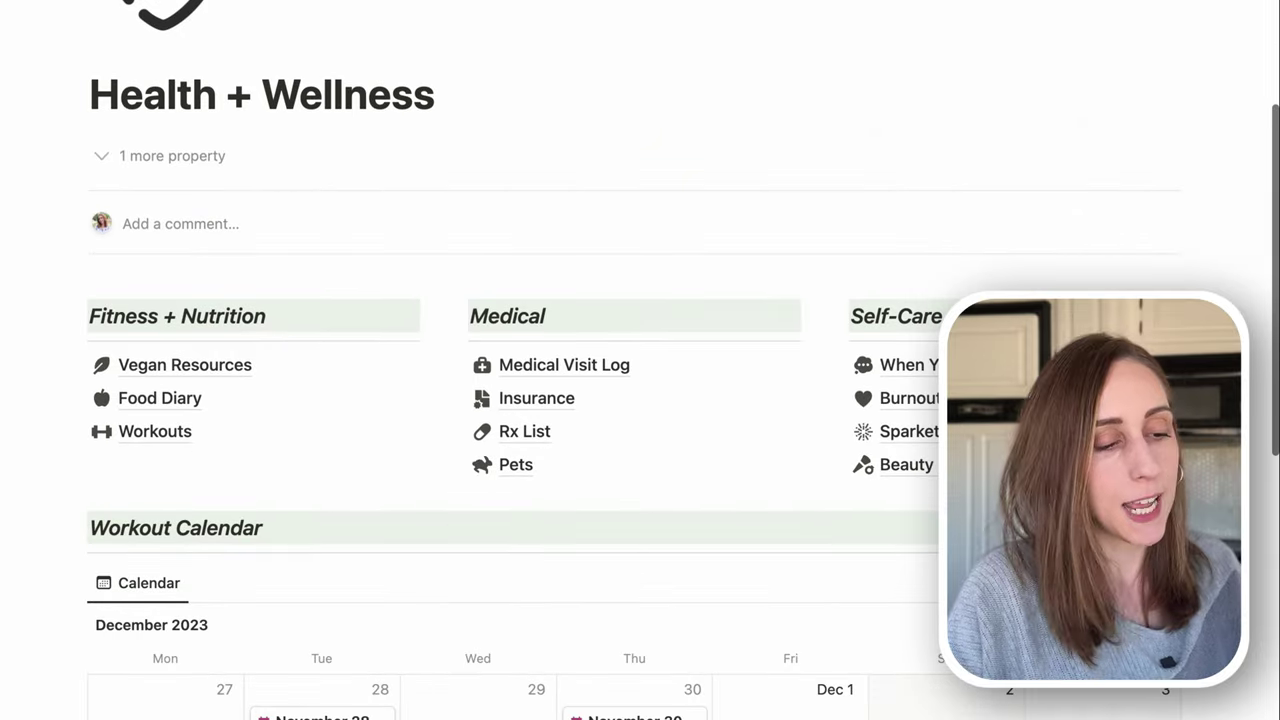
Look over the Health + Wellness page and its Workout Calendar, and open the Workouts database under Fitness + Nutrition
scroll(640, 400, "down", 4)
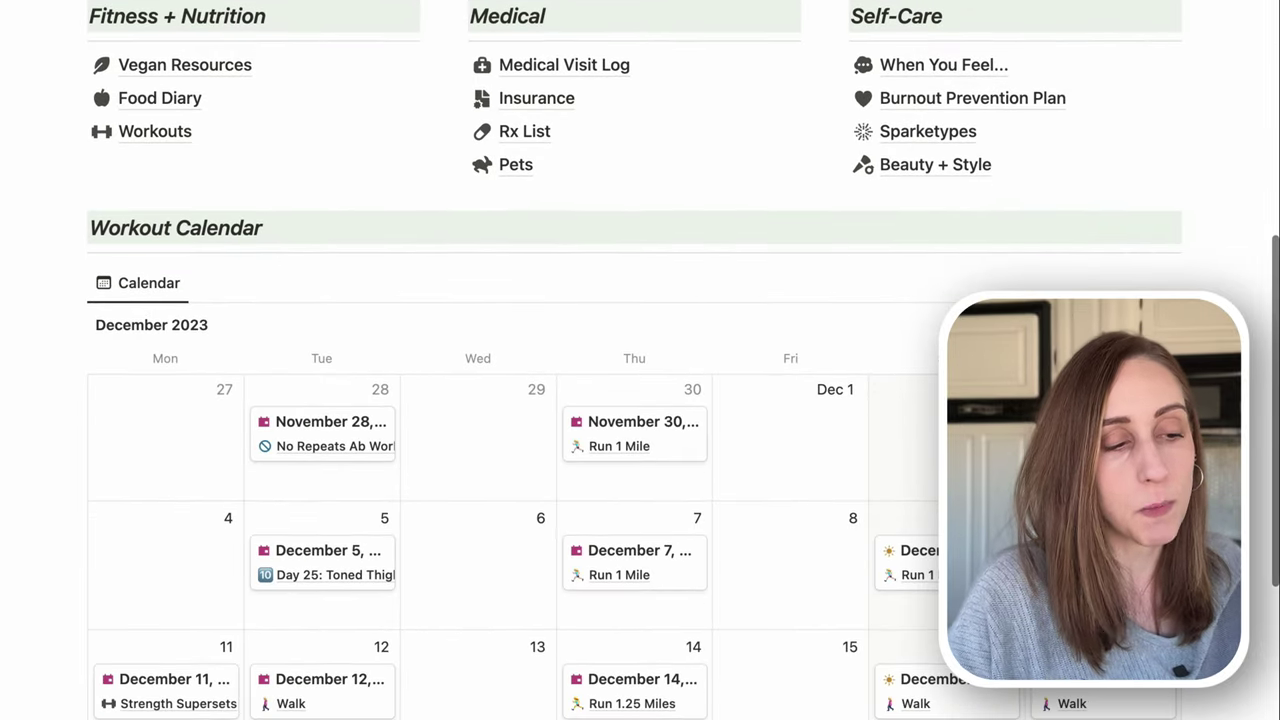
scroll(640, 400, "down", 3)
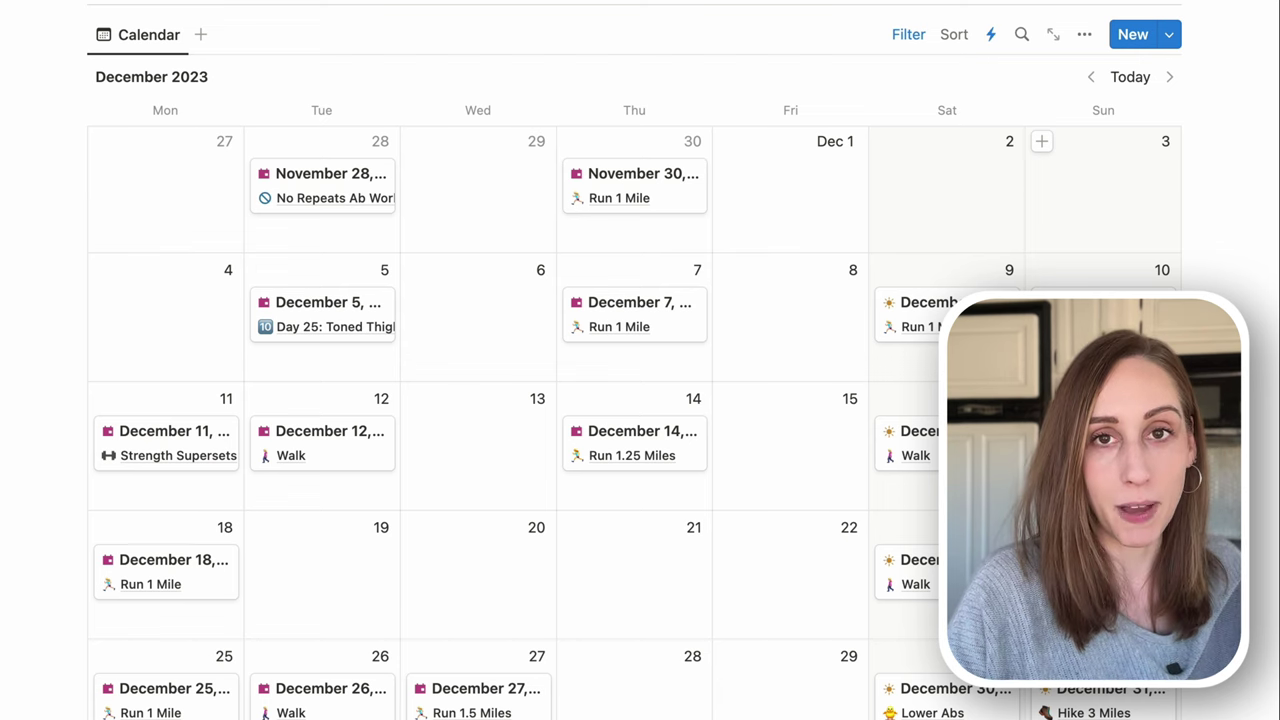
scroll(640, 400, "up", 5)
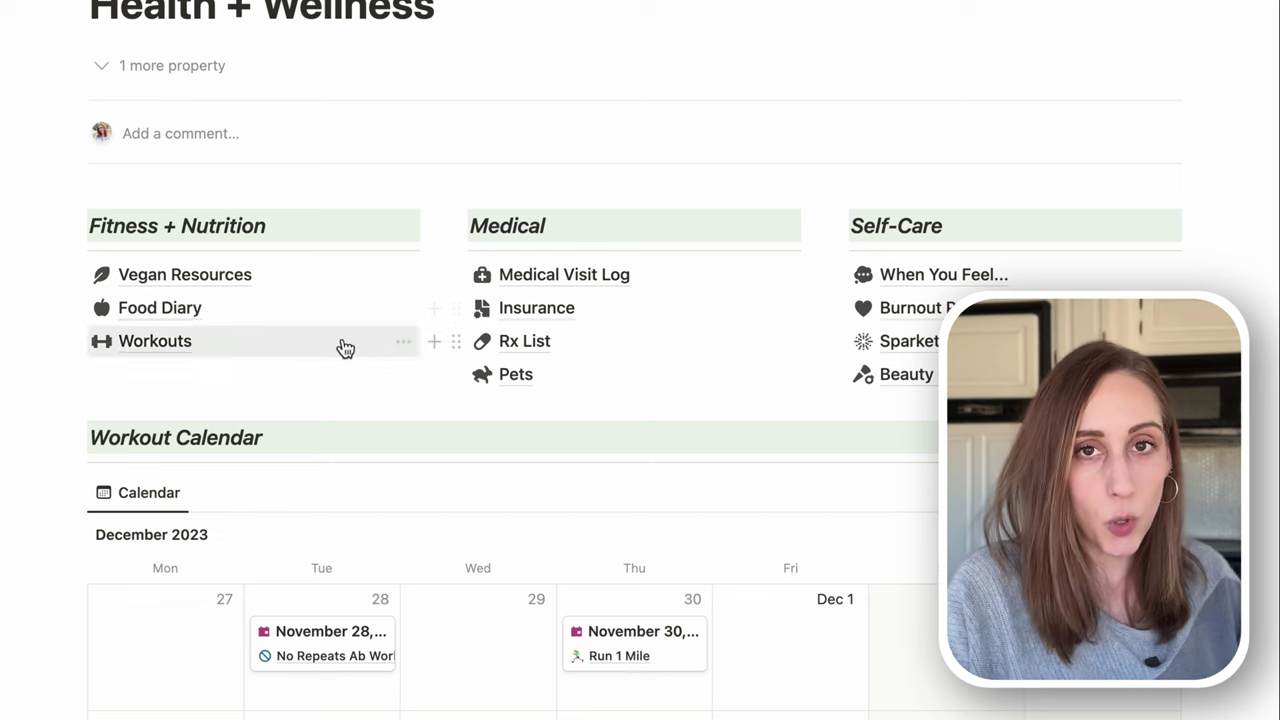
mouse_move(168, 350)
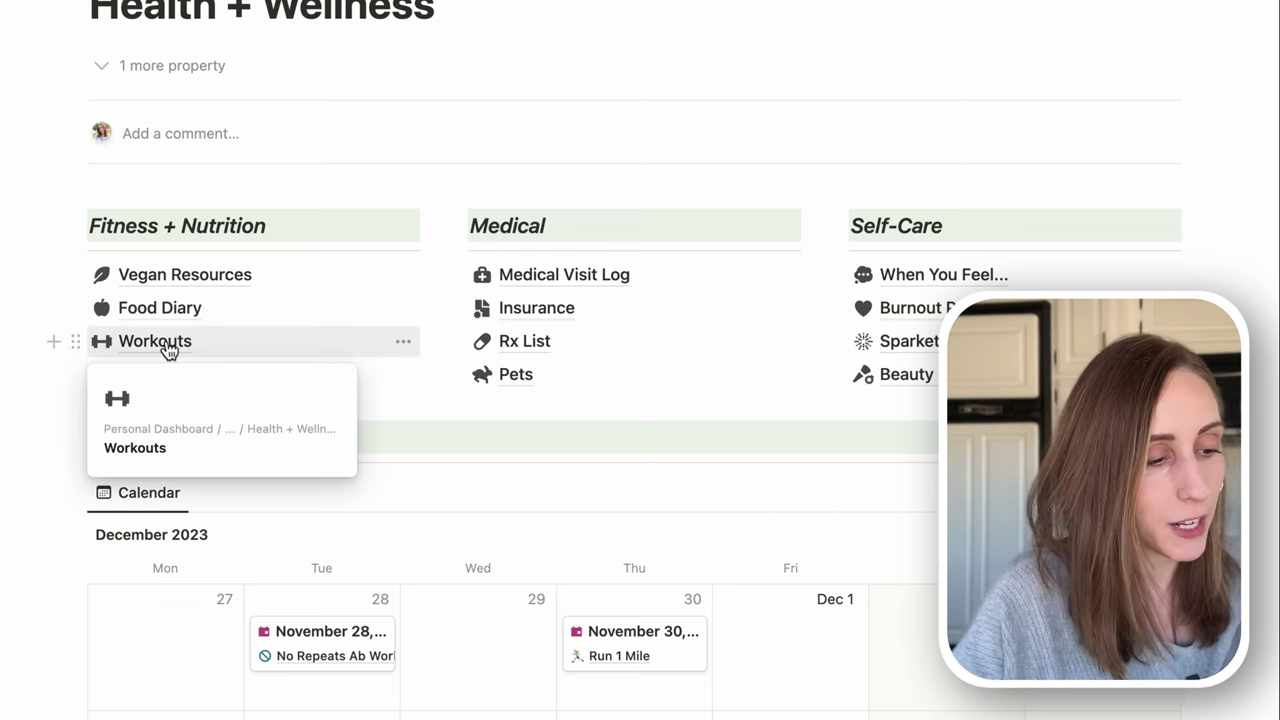
left_click(165, 343)
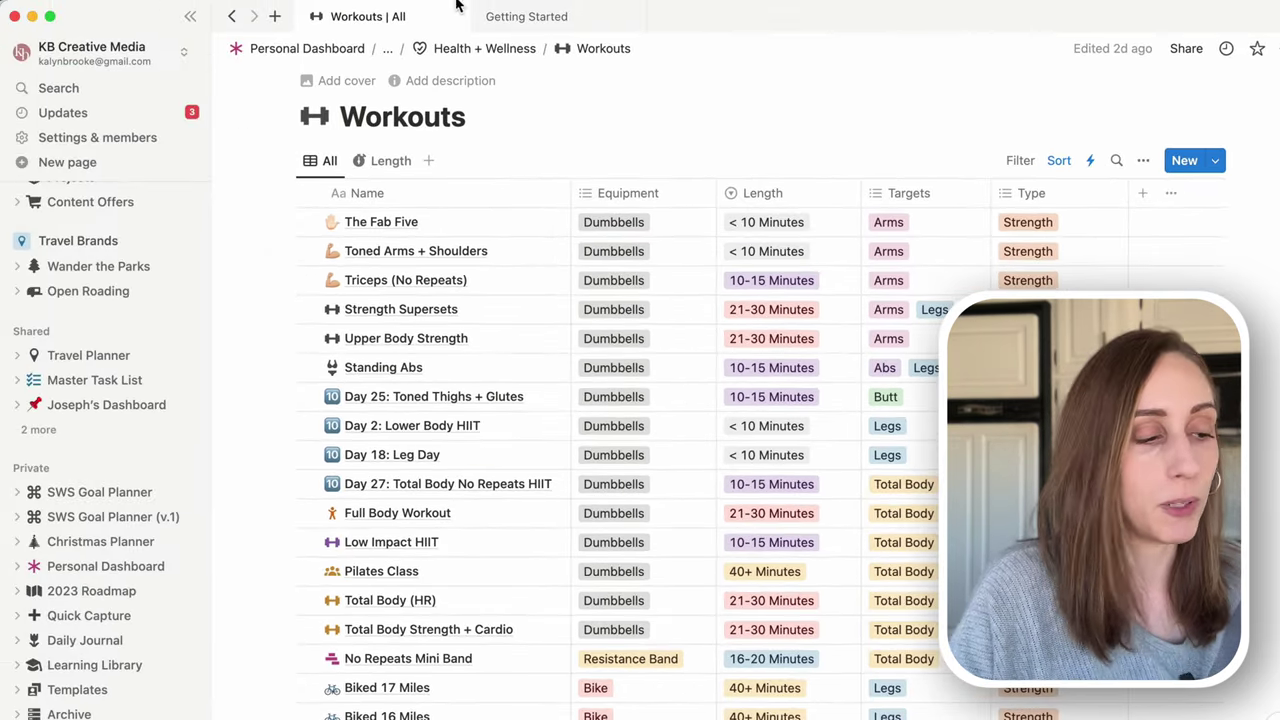
In the demo workspace, create a new page titled Workouts as a table with a new database
left_click(515, 16)
left_click(90, 166)
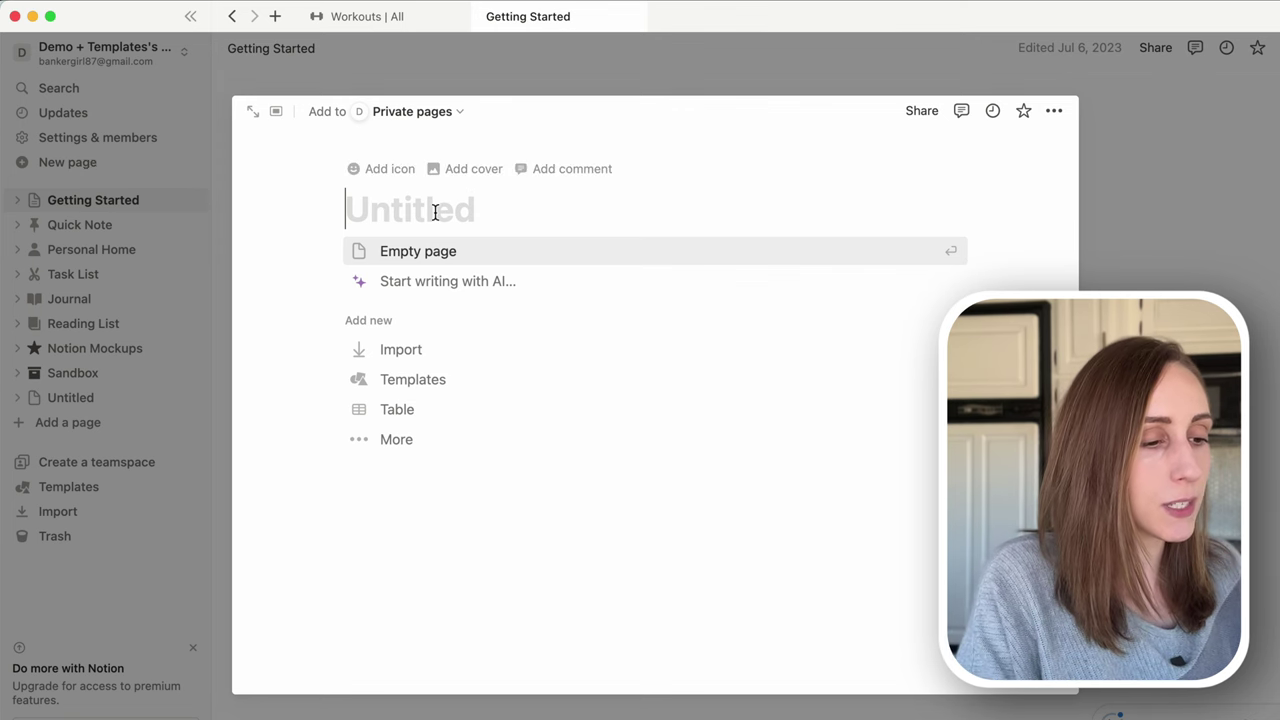
type("Workouts")
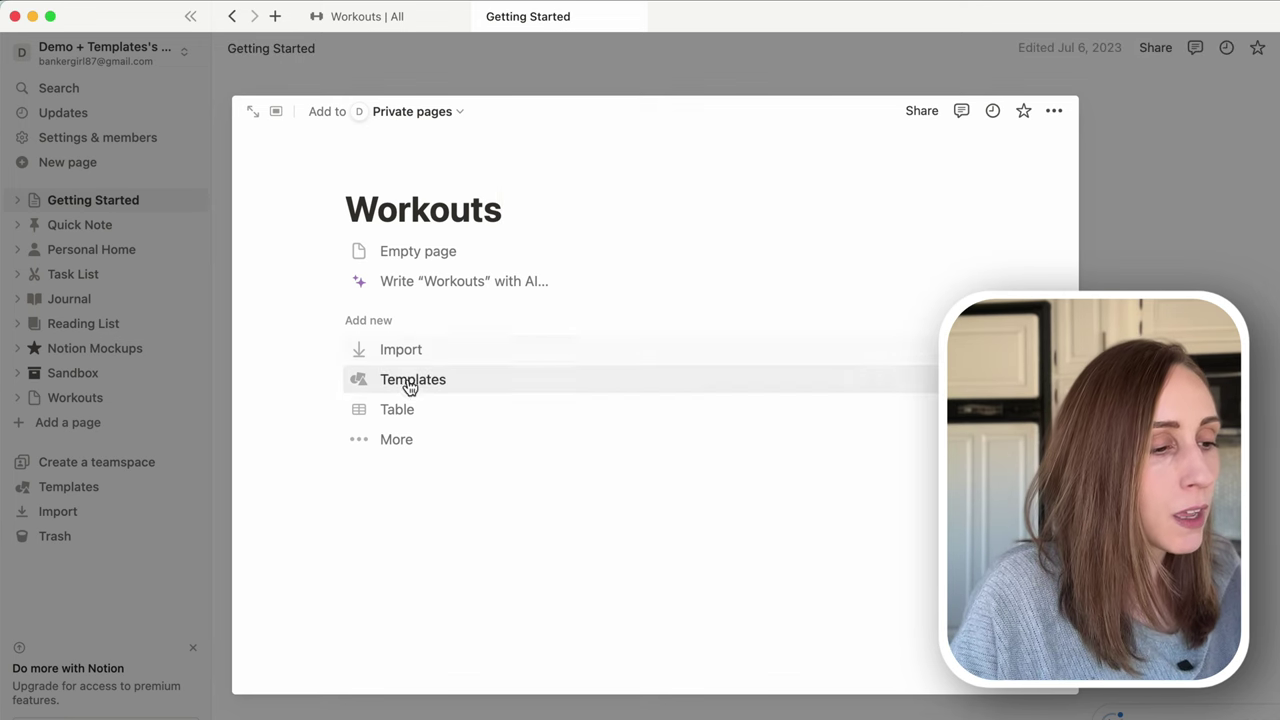
left_click(396, 414)
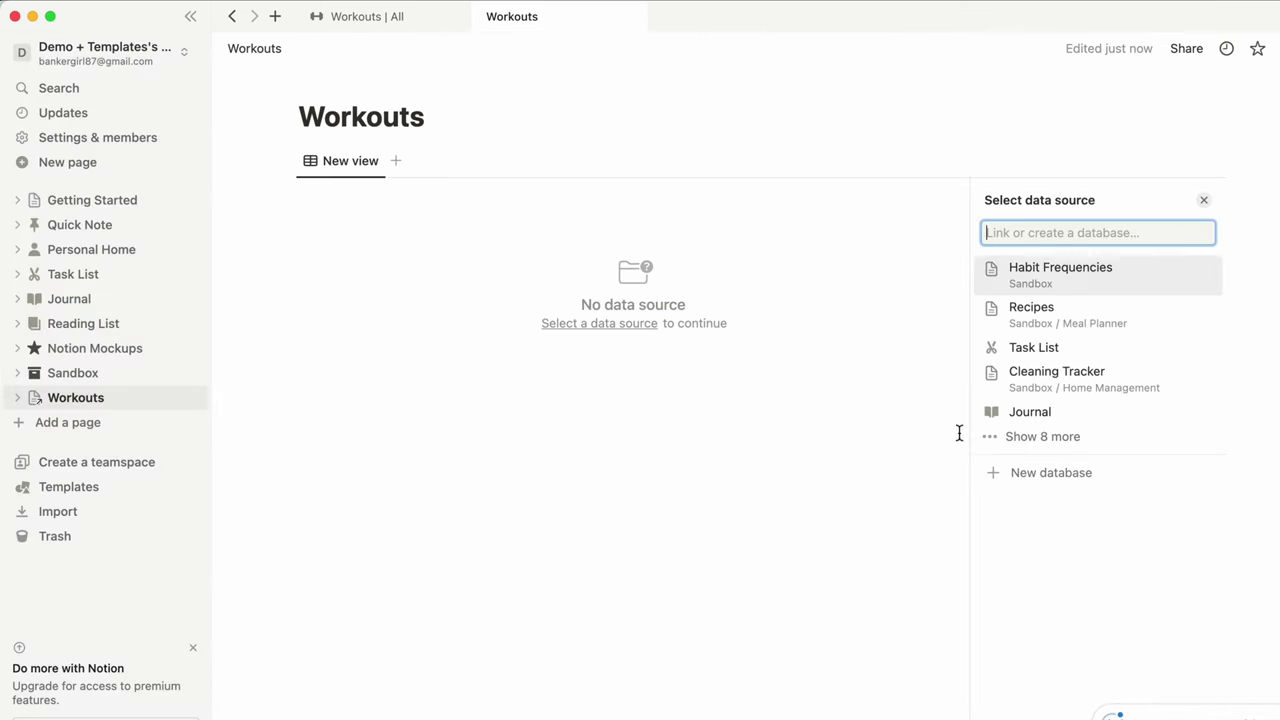
left_click(1096, 483)
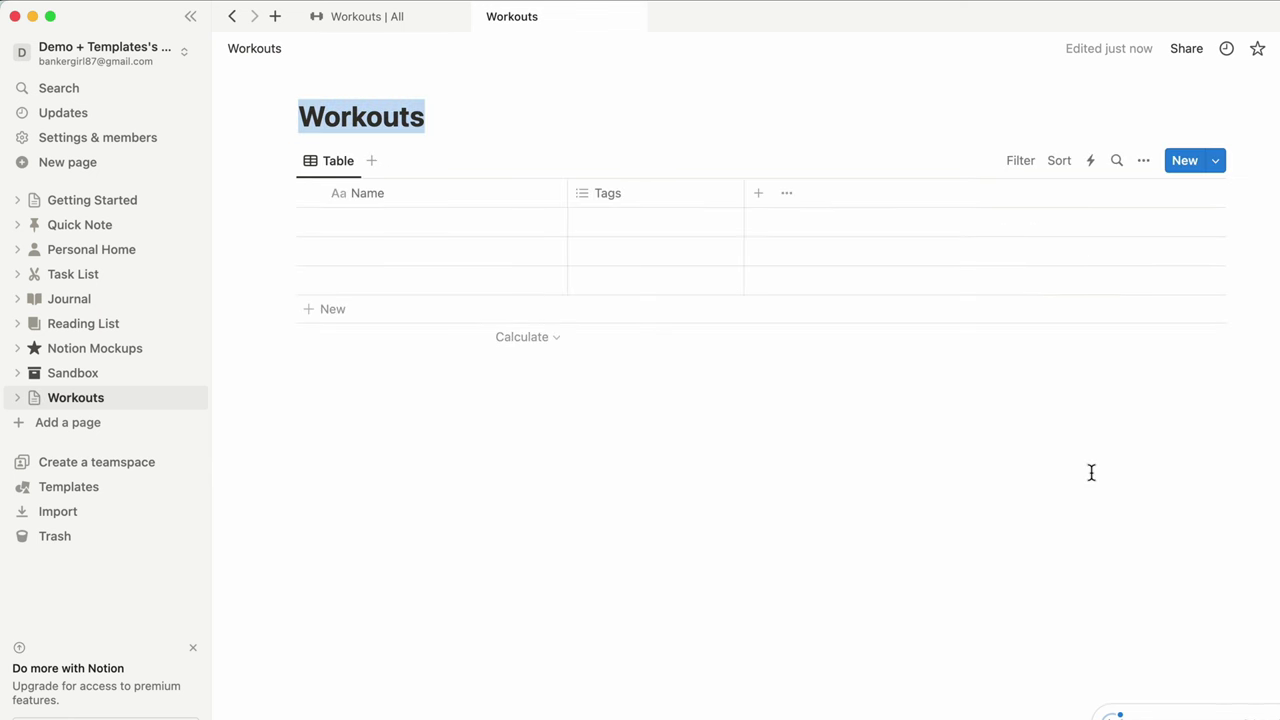
Give the Workouts page the dumbbell icon in the default dark colour
left_click(335, 80)
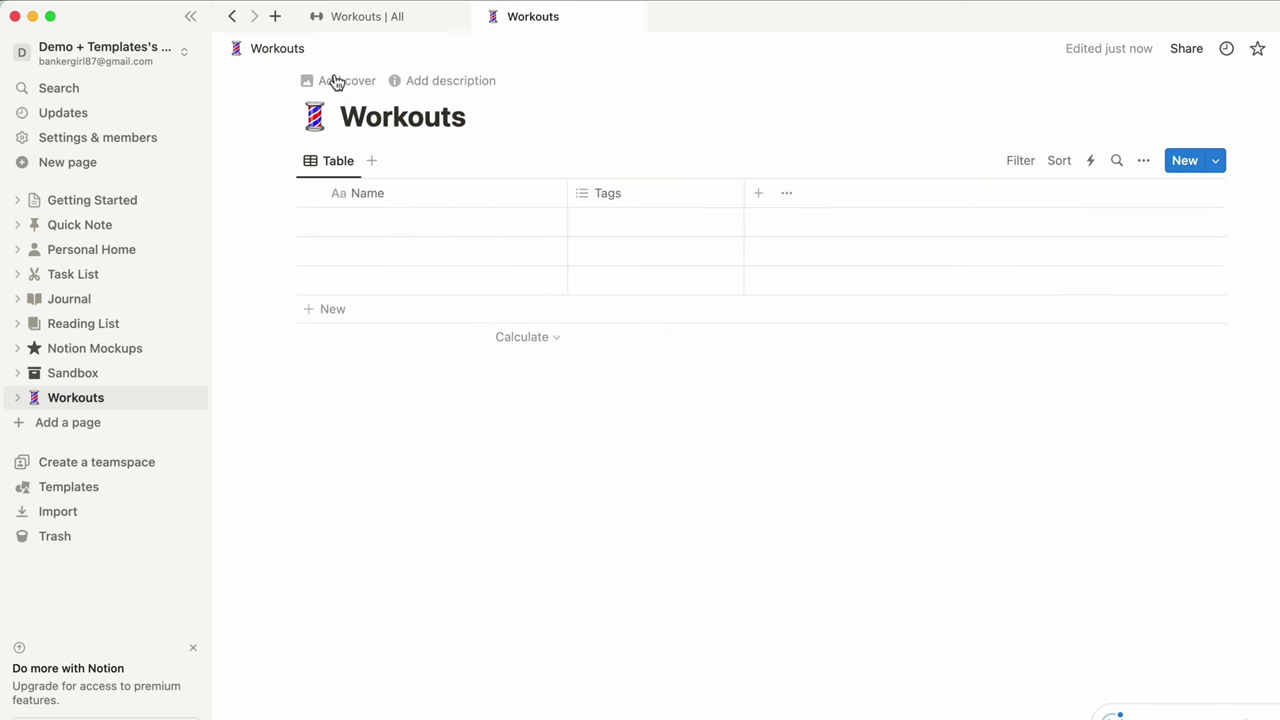
left_click(318, 117)
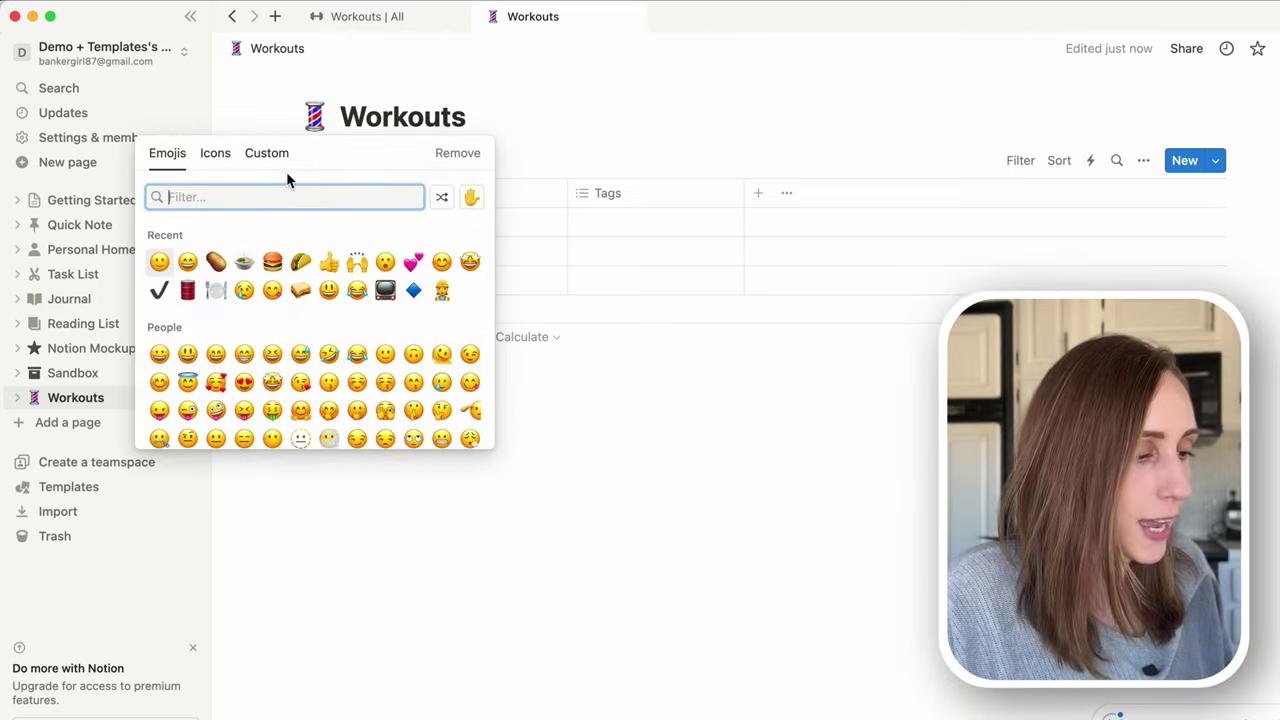
left_click(215, 153)
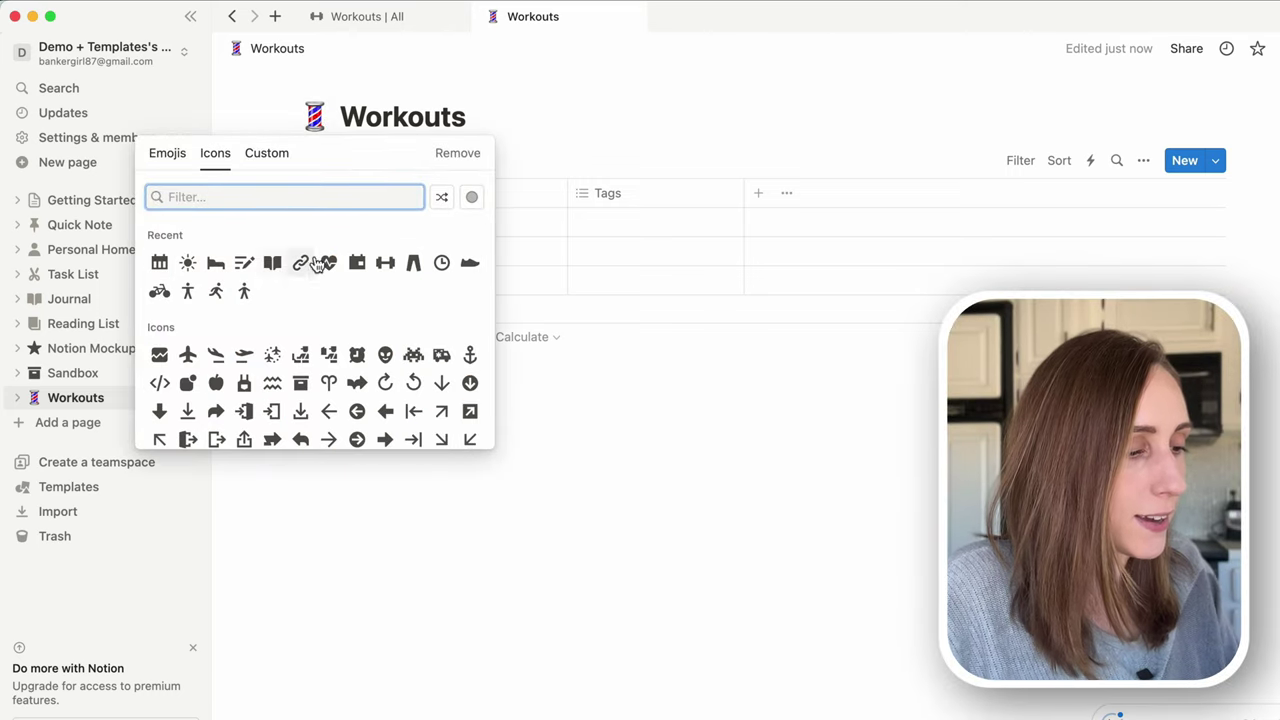
mouse_move(386, 263)
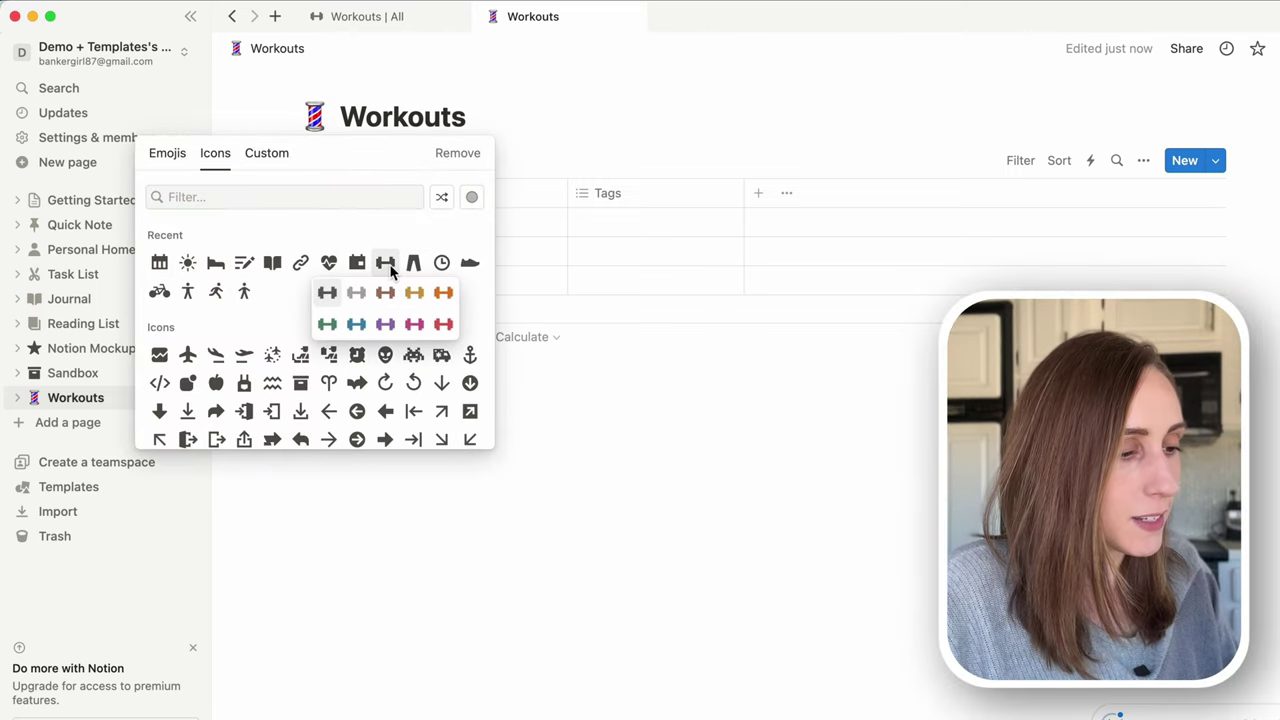
left_click(326, 296)
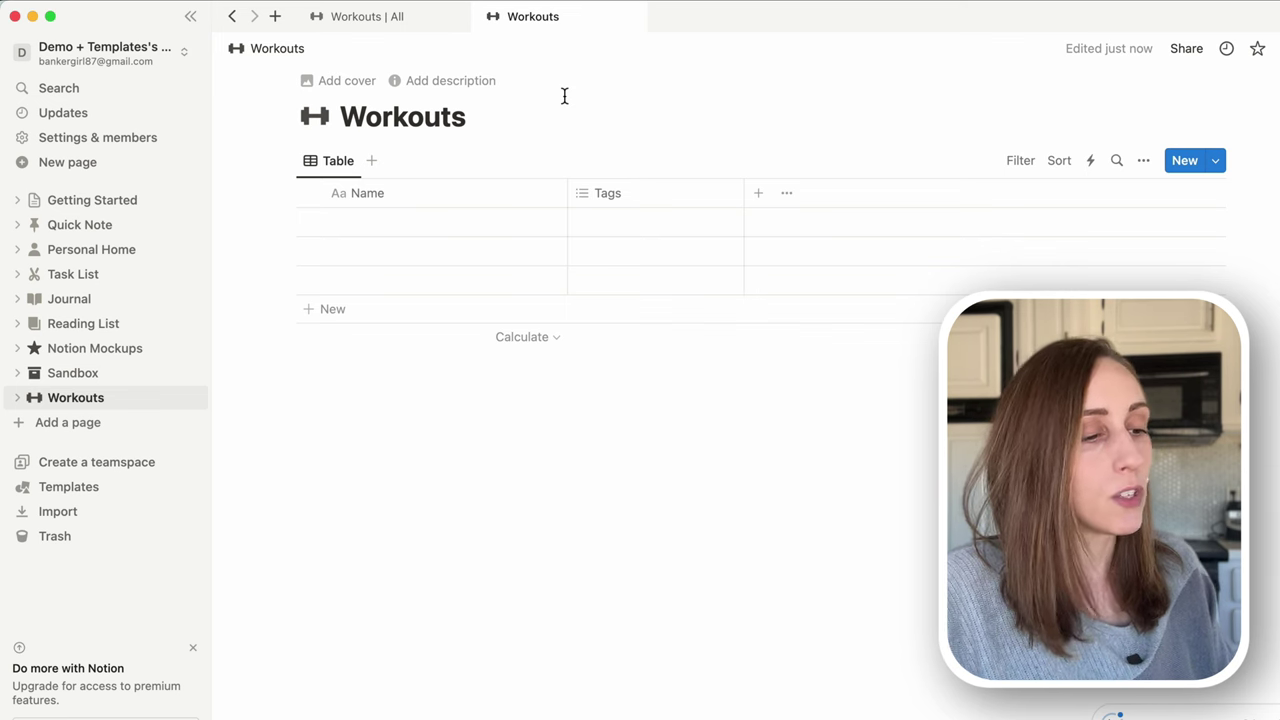
Copy the title "No REPEATS HIIT Workout!" from the YouTube video in Chrome into the first Name cell of the Workouts table
left_click(480, 226)
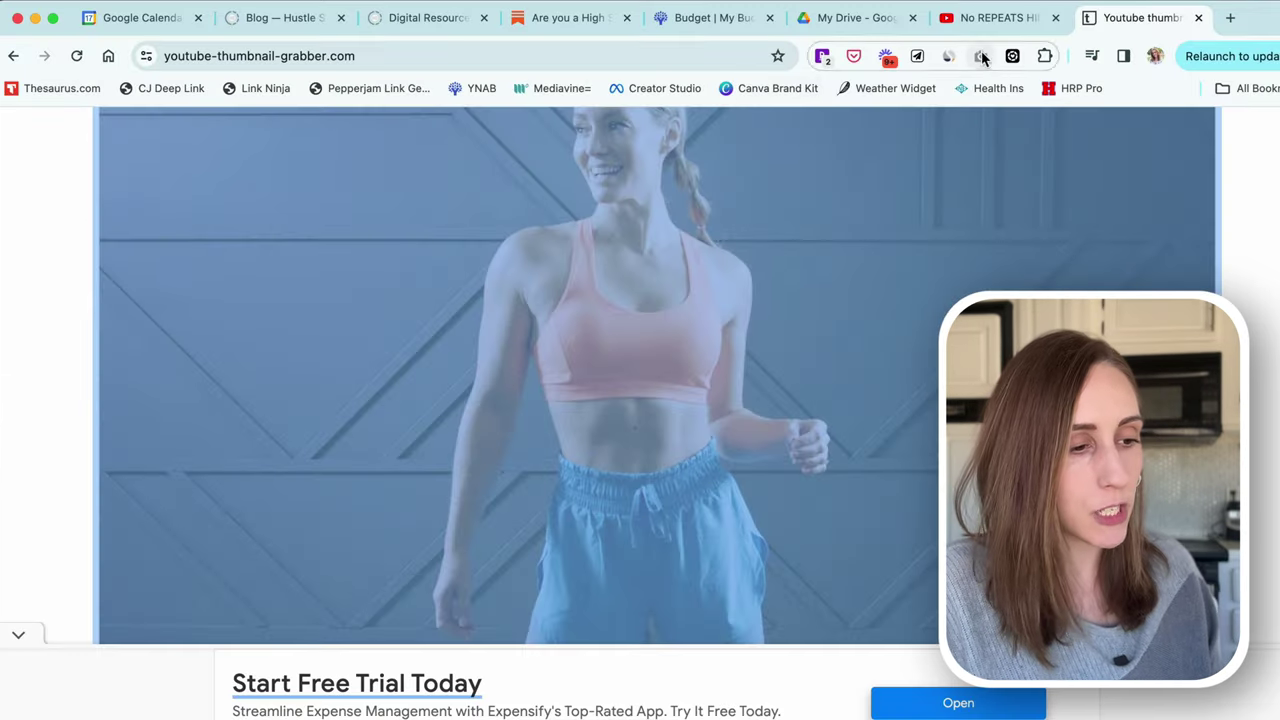
left_click(975, 18)
left_click(860, 256)
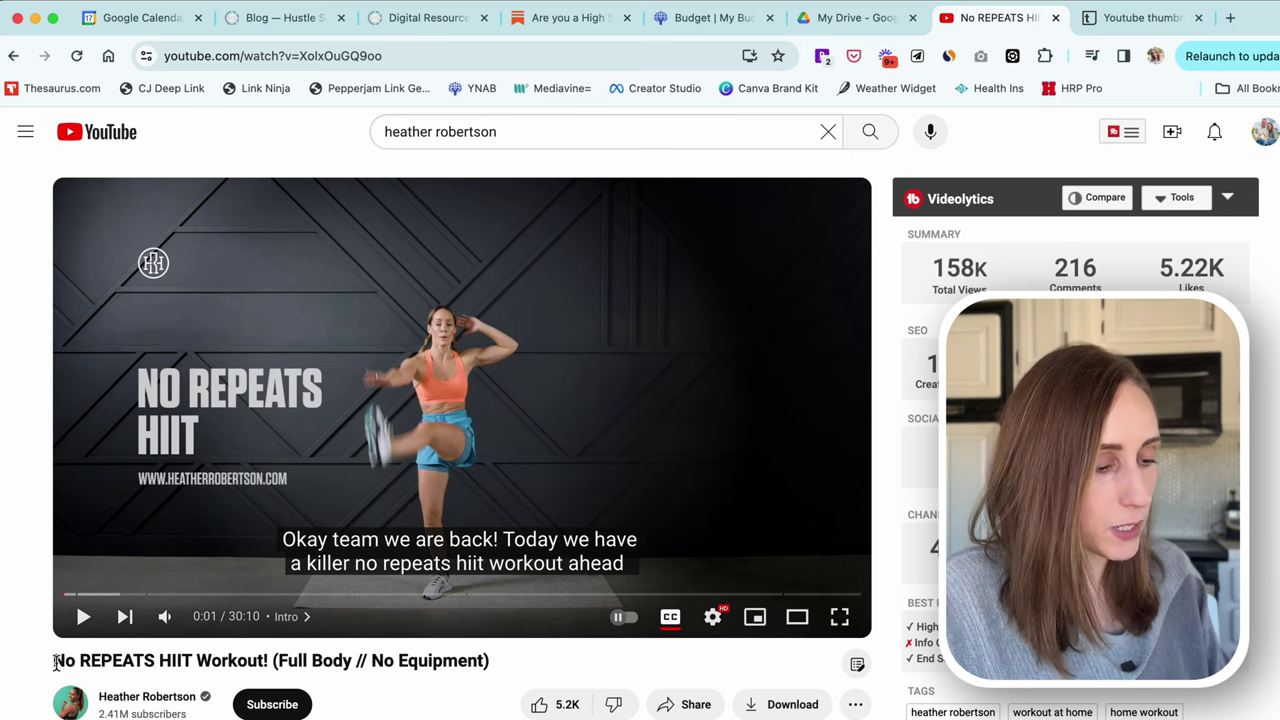
left_click_drag(55, 663, 270, 660)
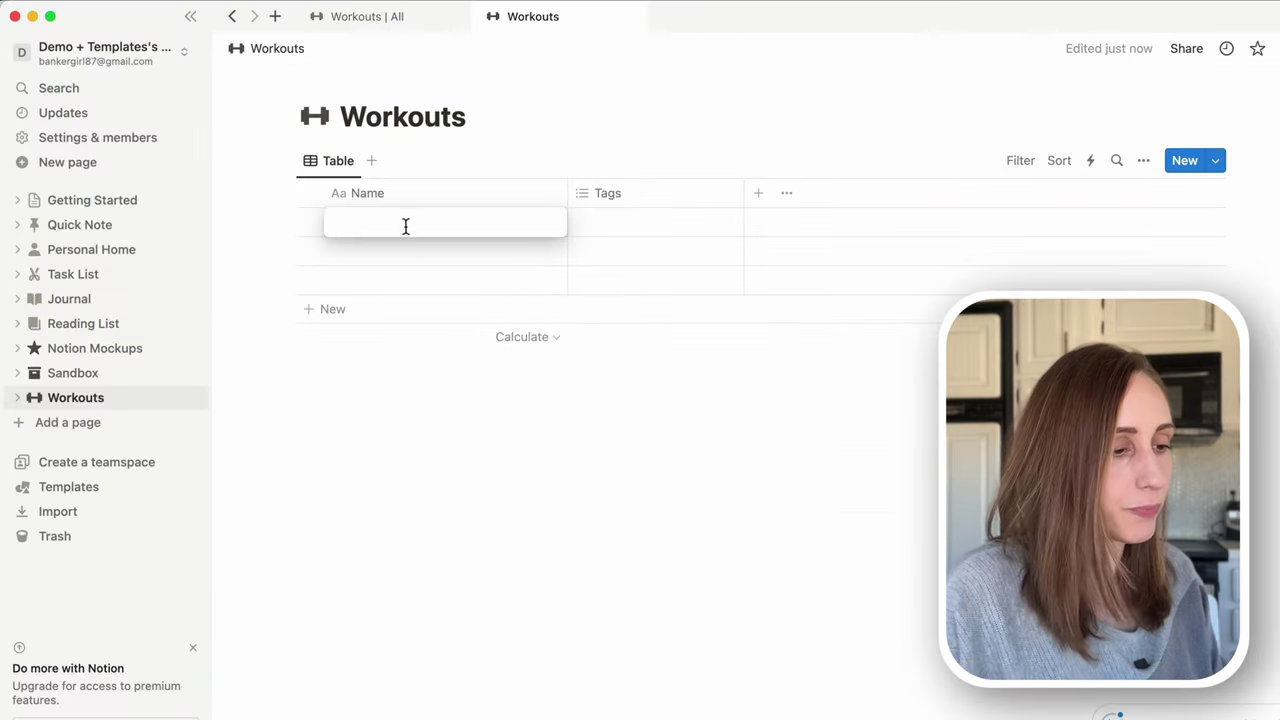
type("No REPEATS HIIT Workout!")
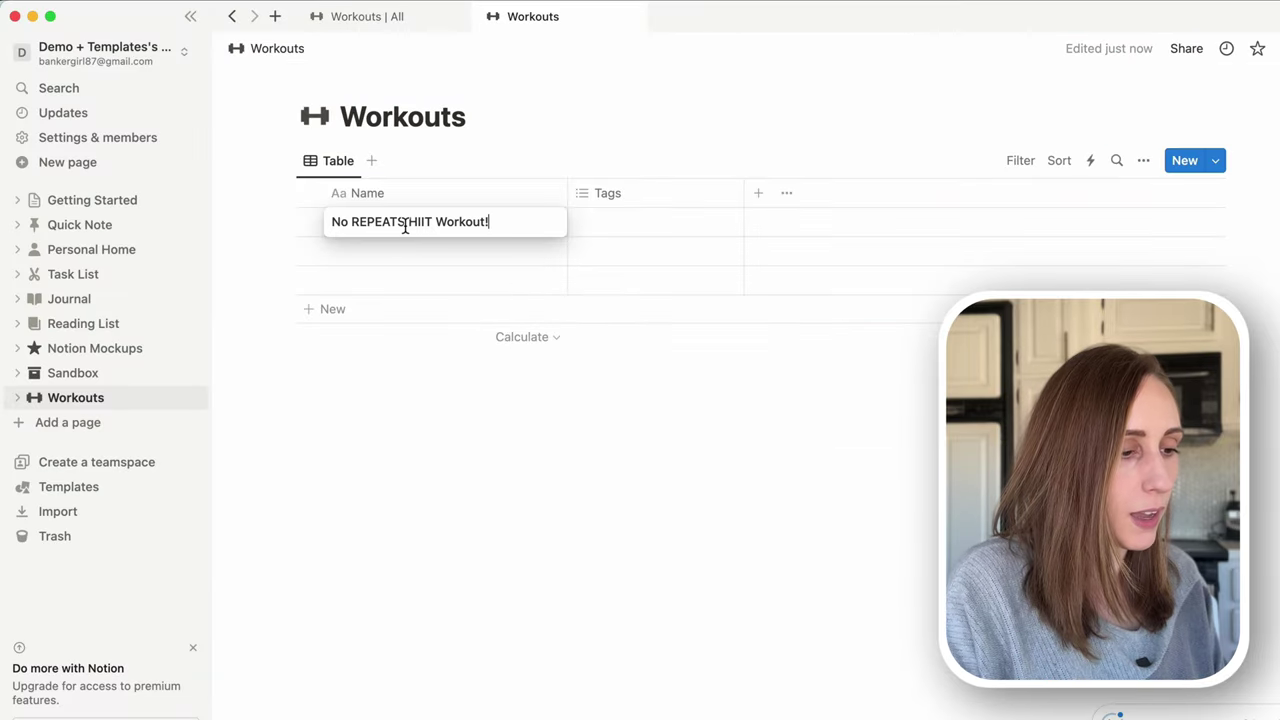
Correct the first entry's name to "No Repeats HIIT Workout" and narrow the Name column to fit it
left_click_drag(405, 222, 358, 222)
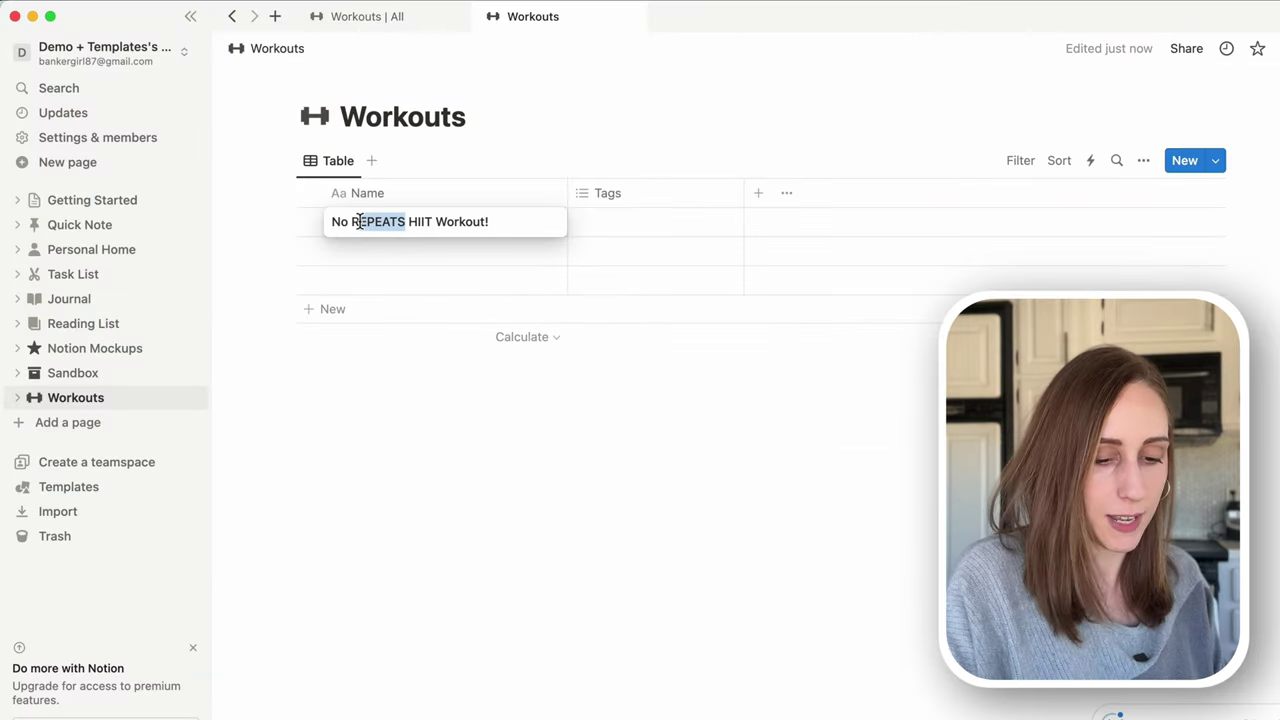
type("epeats")
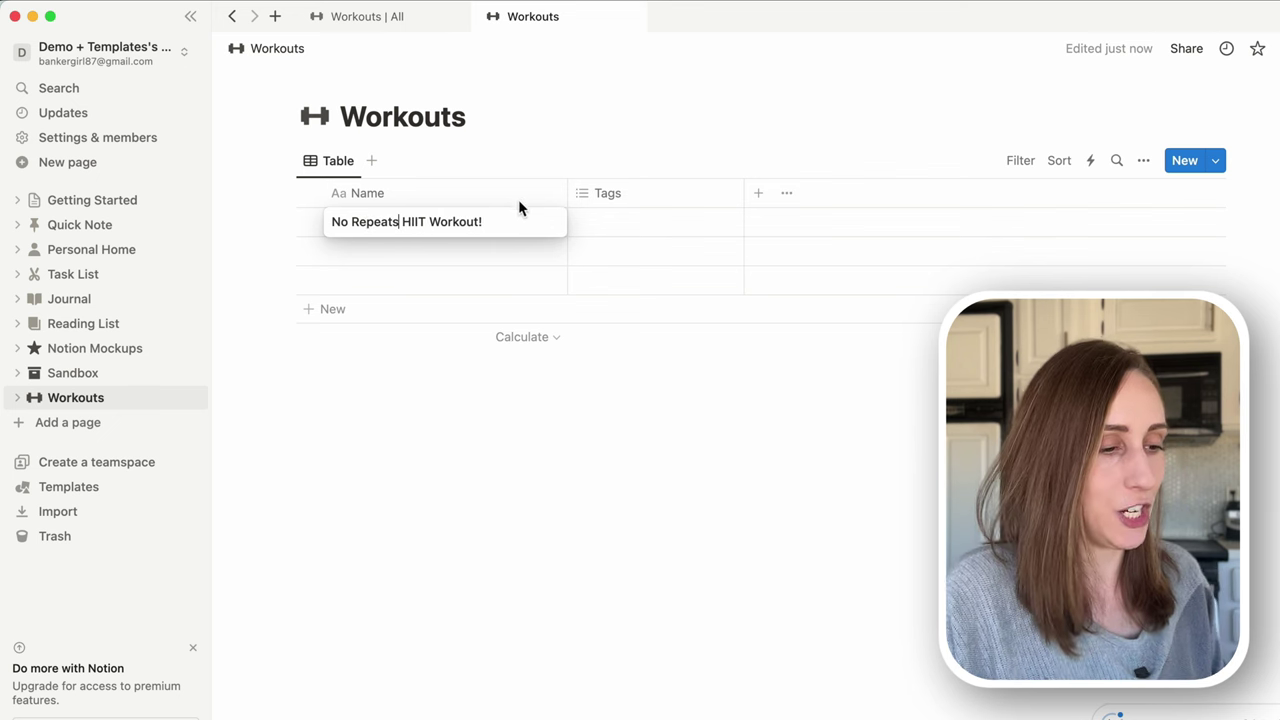
left_click(490, 220)
key("BackSpace")
key("Escape")
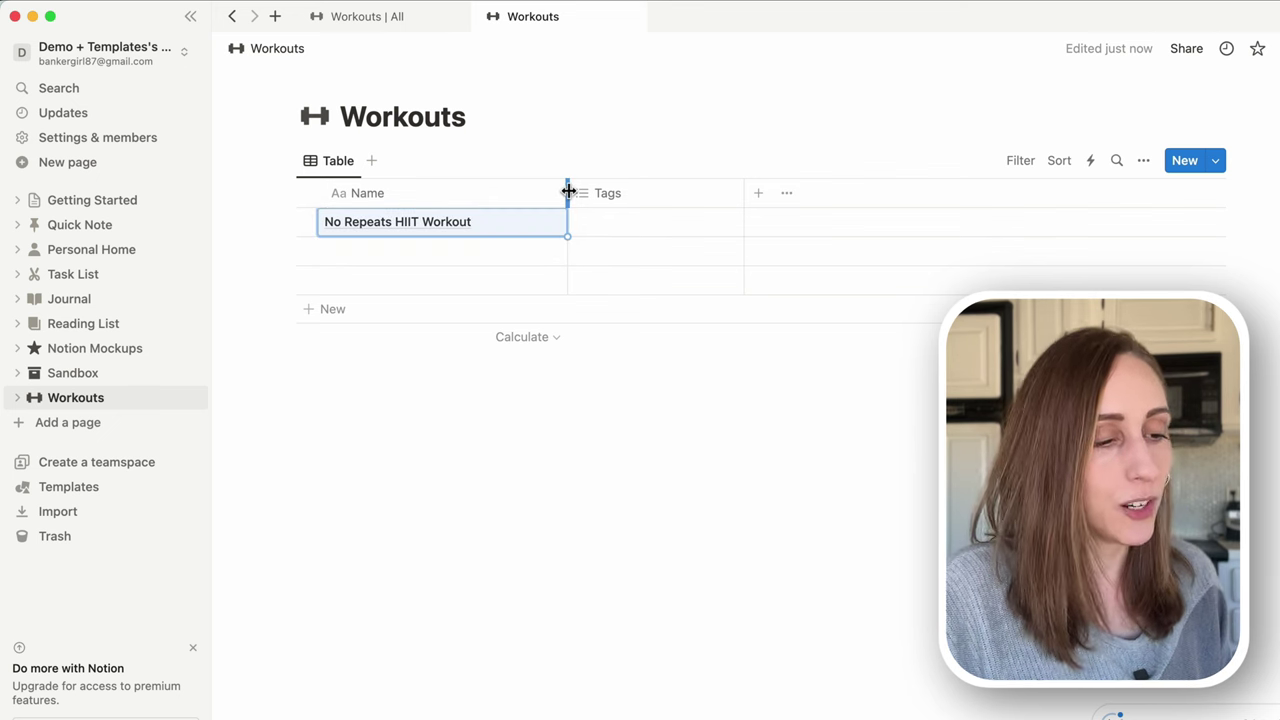
left_click_drag(568, 191, 511, 188)
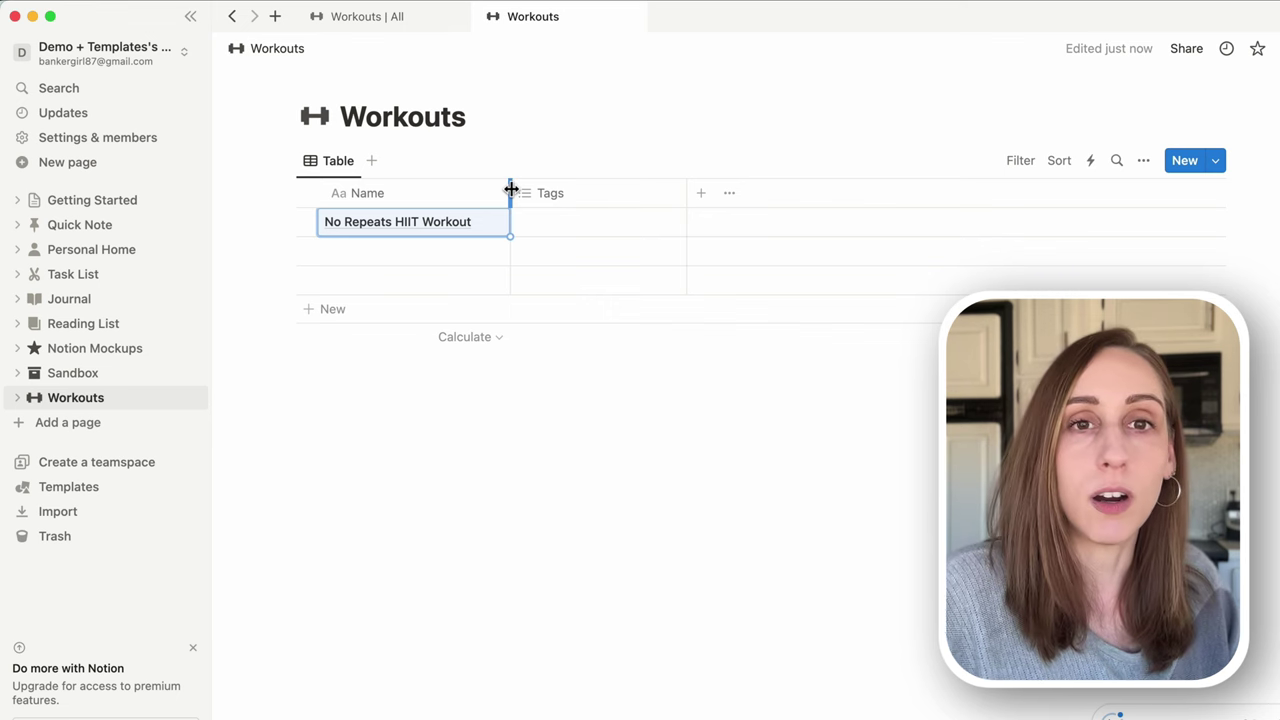
Rename the Tags property to Target
left_click(572, 211)
left_click_drag(591, 231, 558, 233)
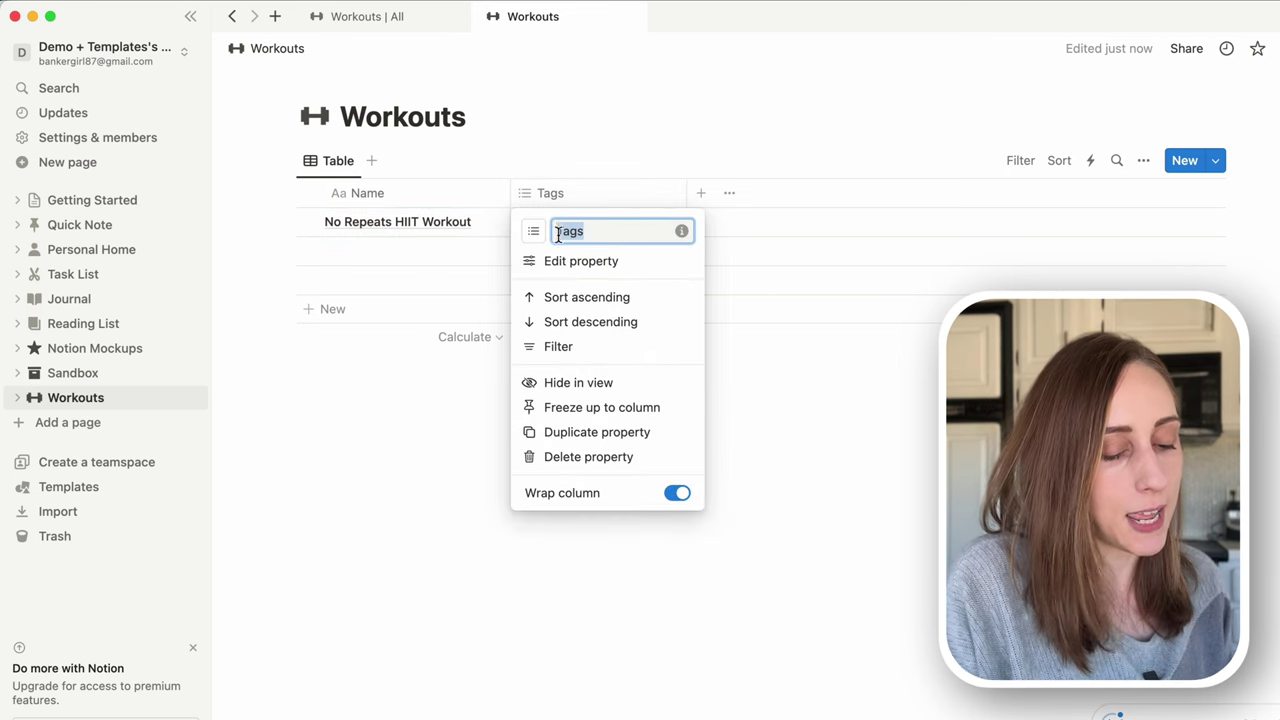
type("T")
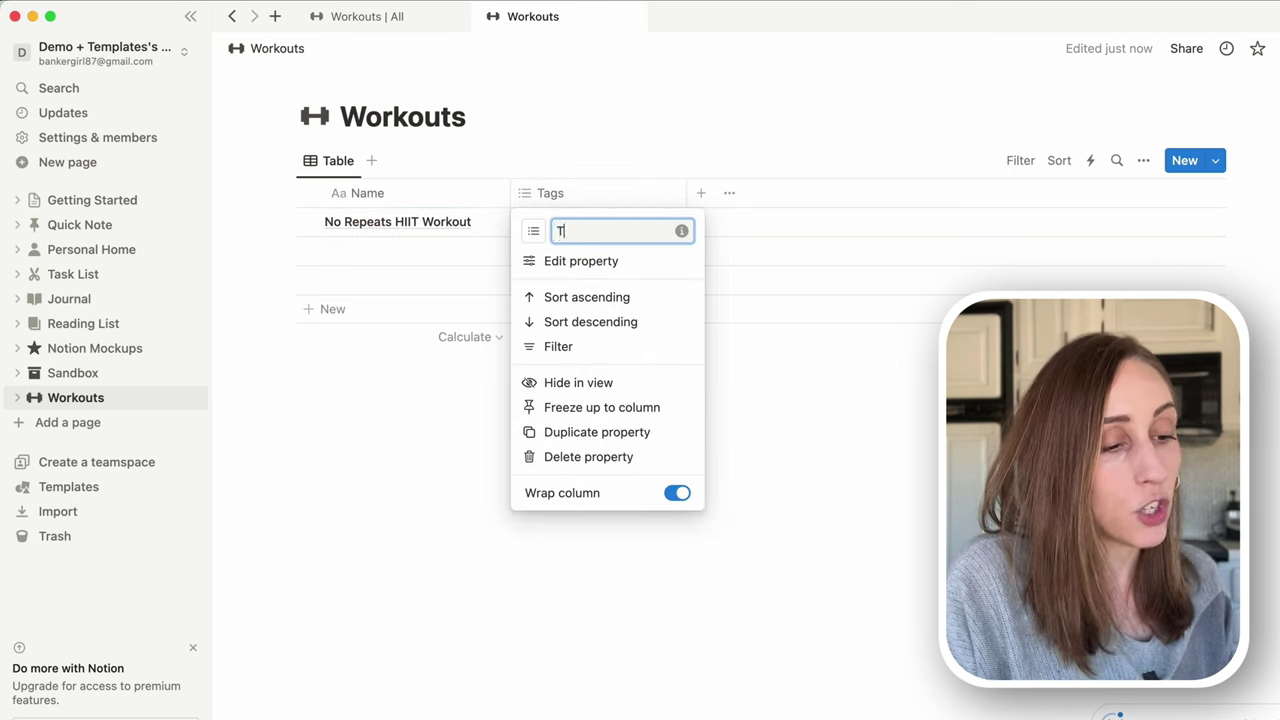
type("arget")
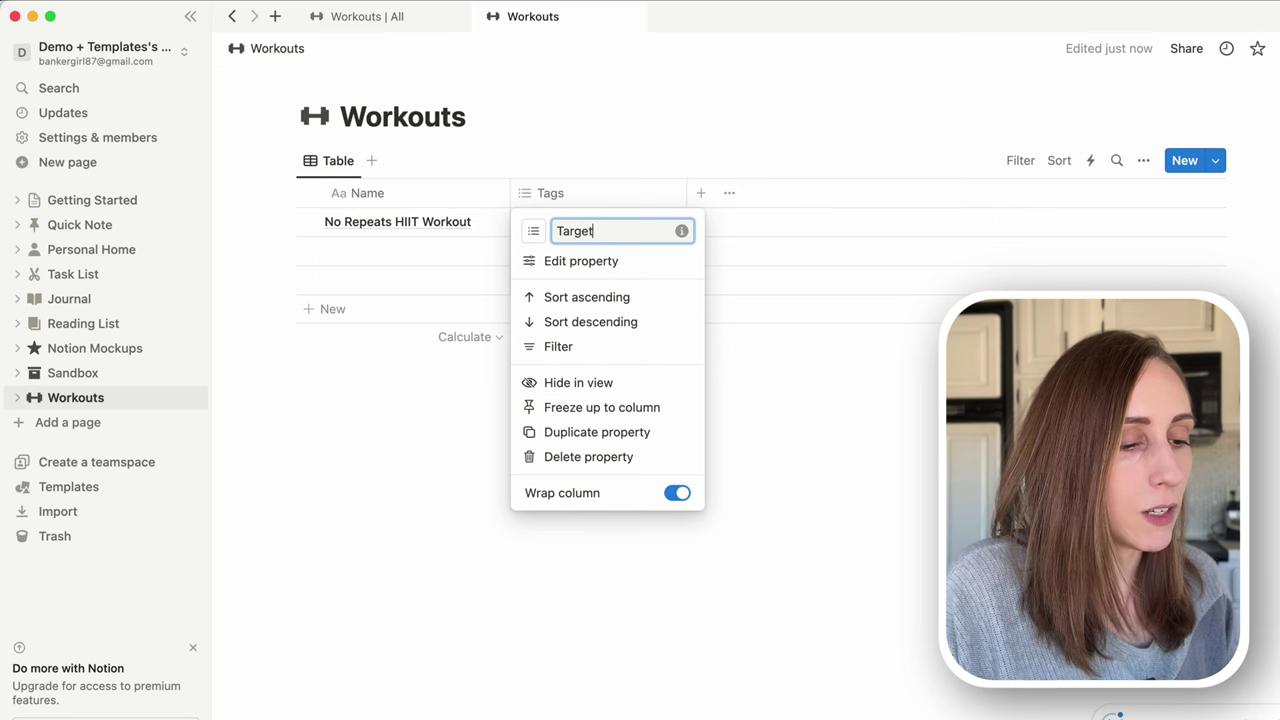
Add the options Legs, Arms, Full Body and Butt to the Target multi-select property
left_click(571, 275)
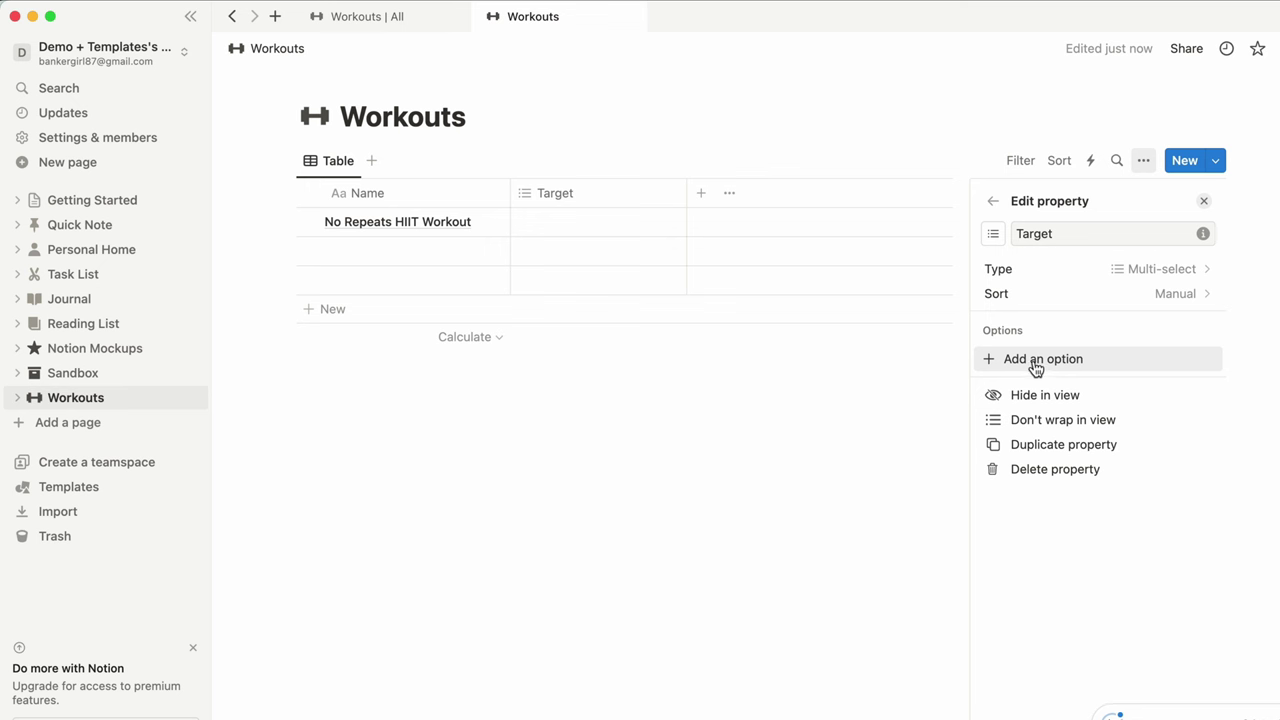
left_click(1035, 364)
type("Leg")
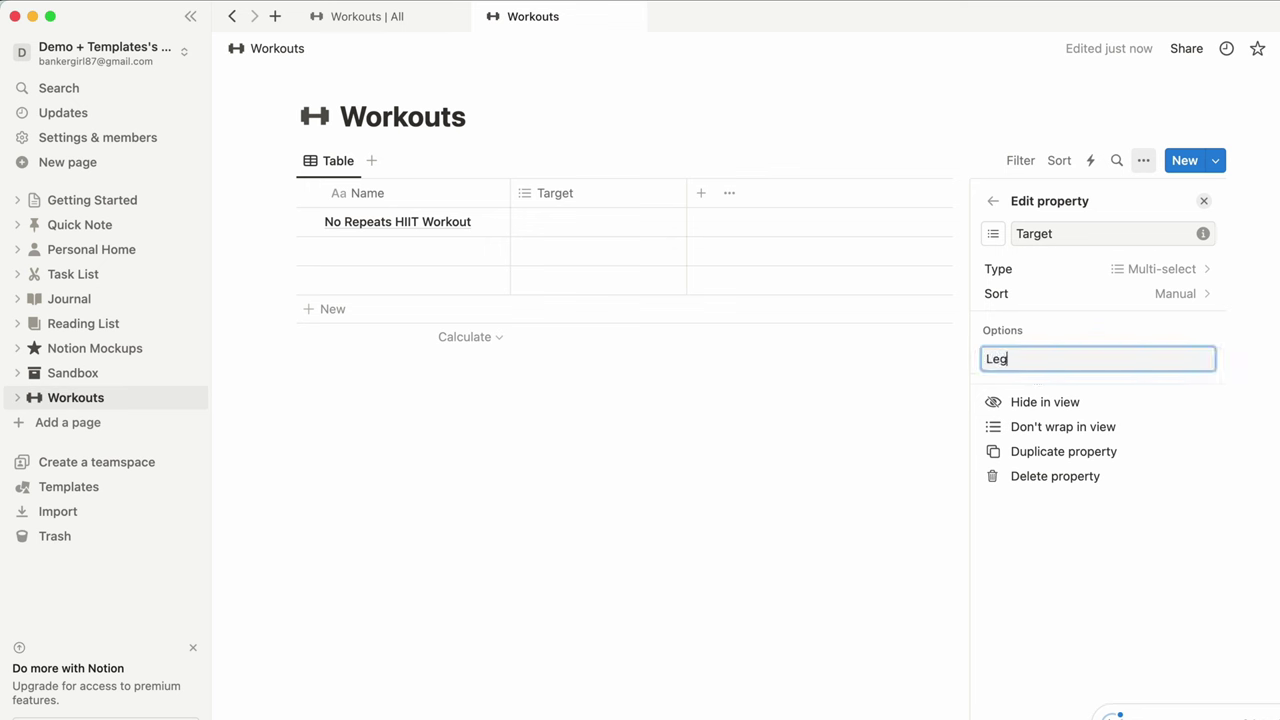
type("s")
key("Return")
type("Arms")
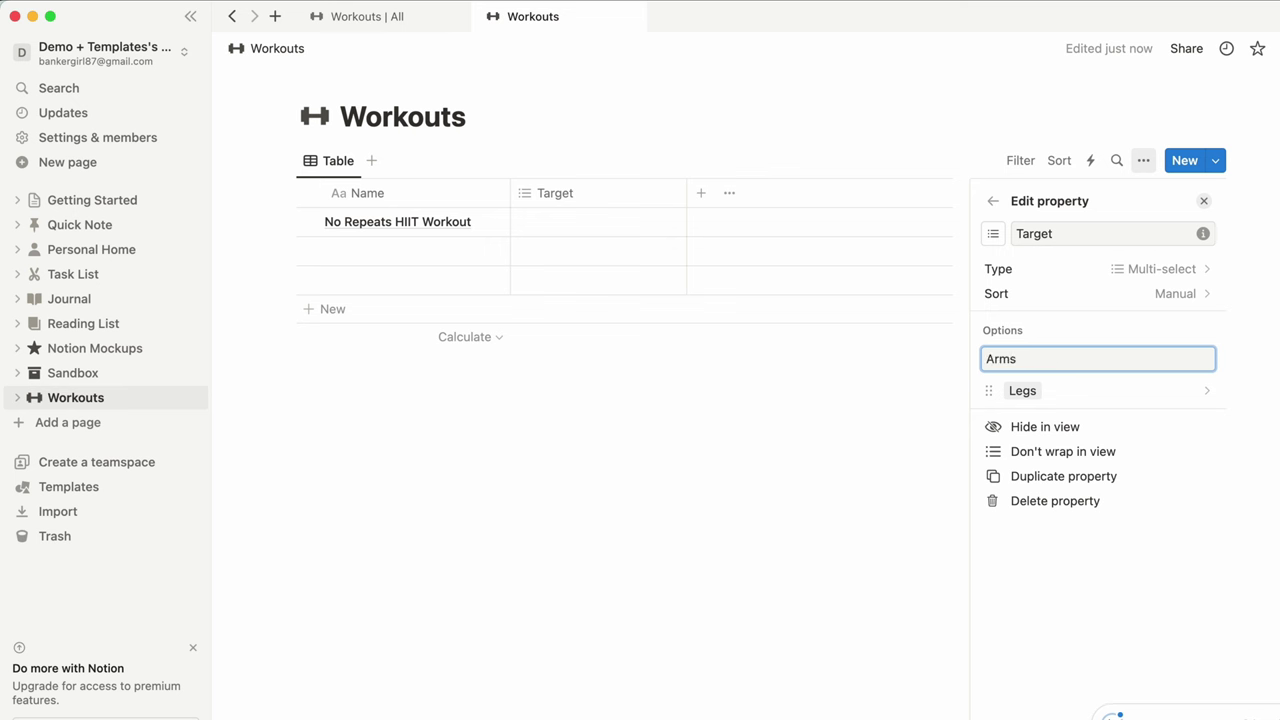
key("Return")
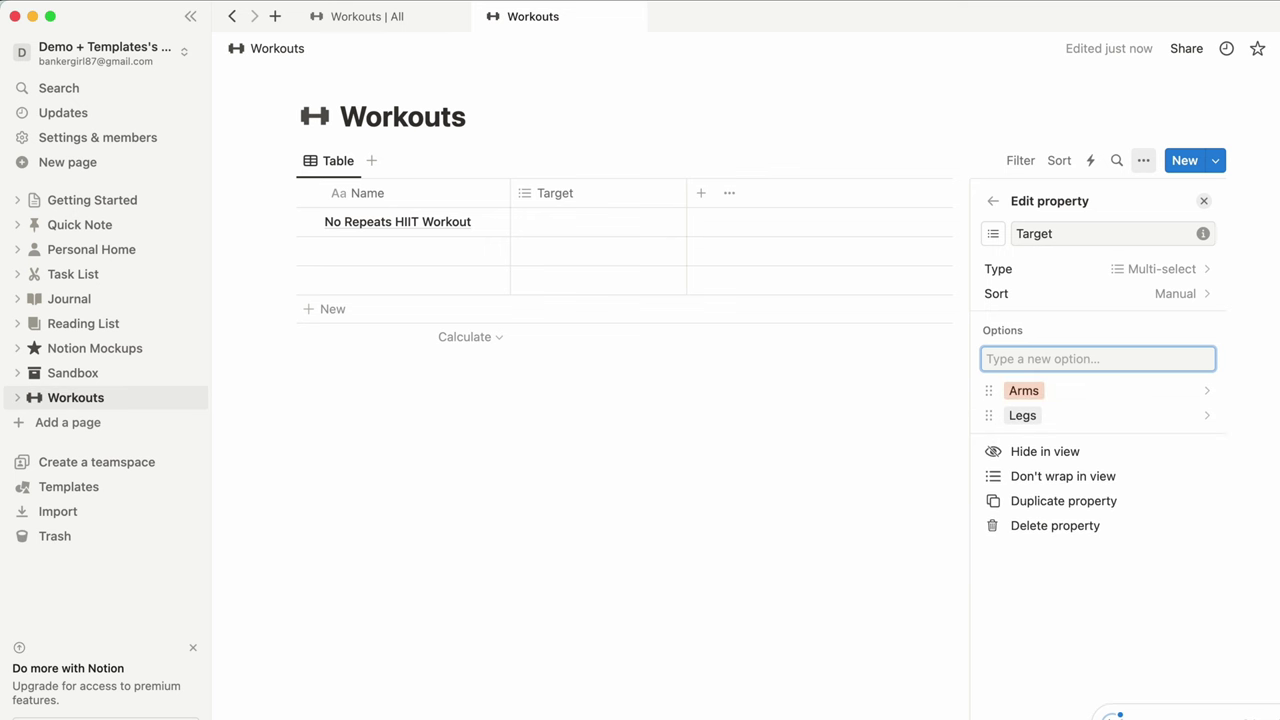
type("Full Body")
key("Return")
type("Butt")
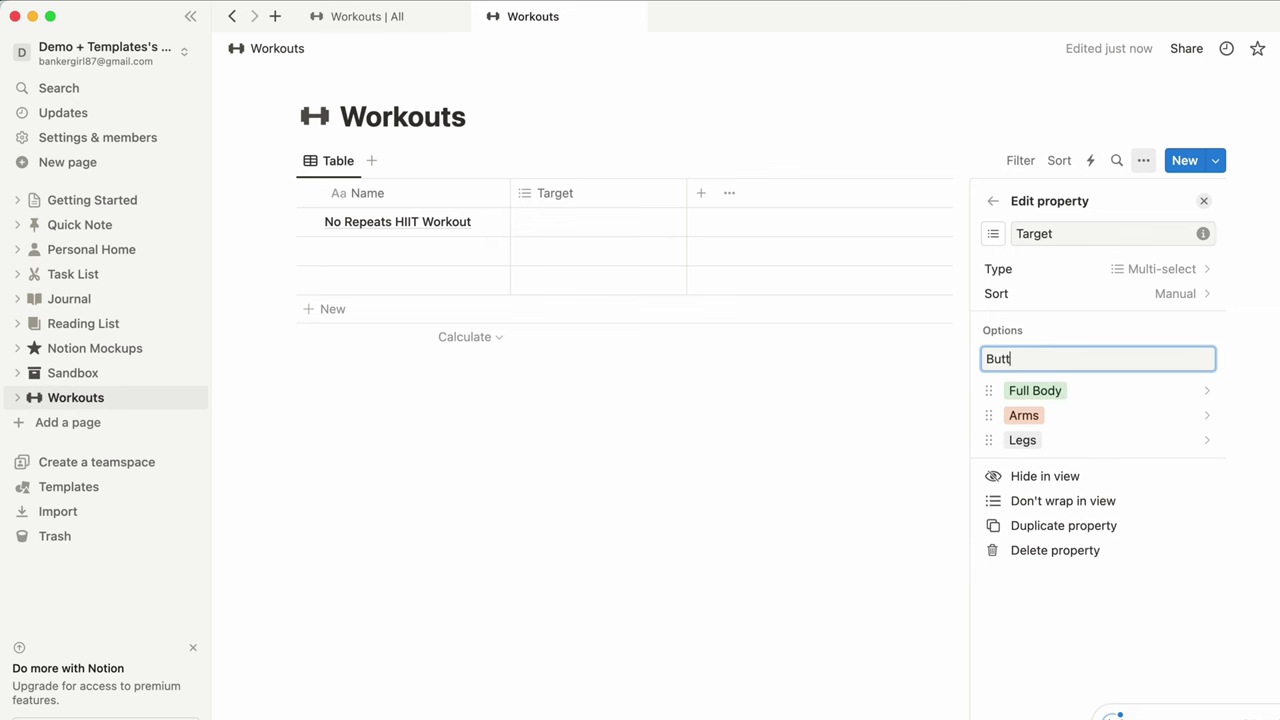
key("Return")
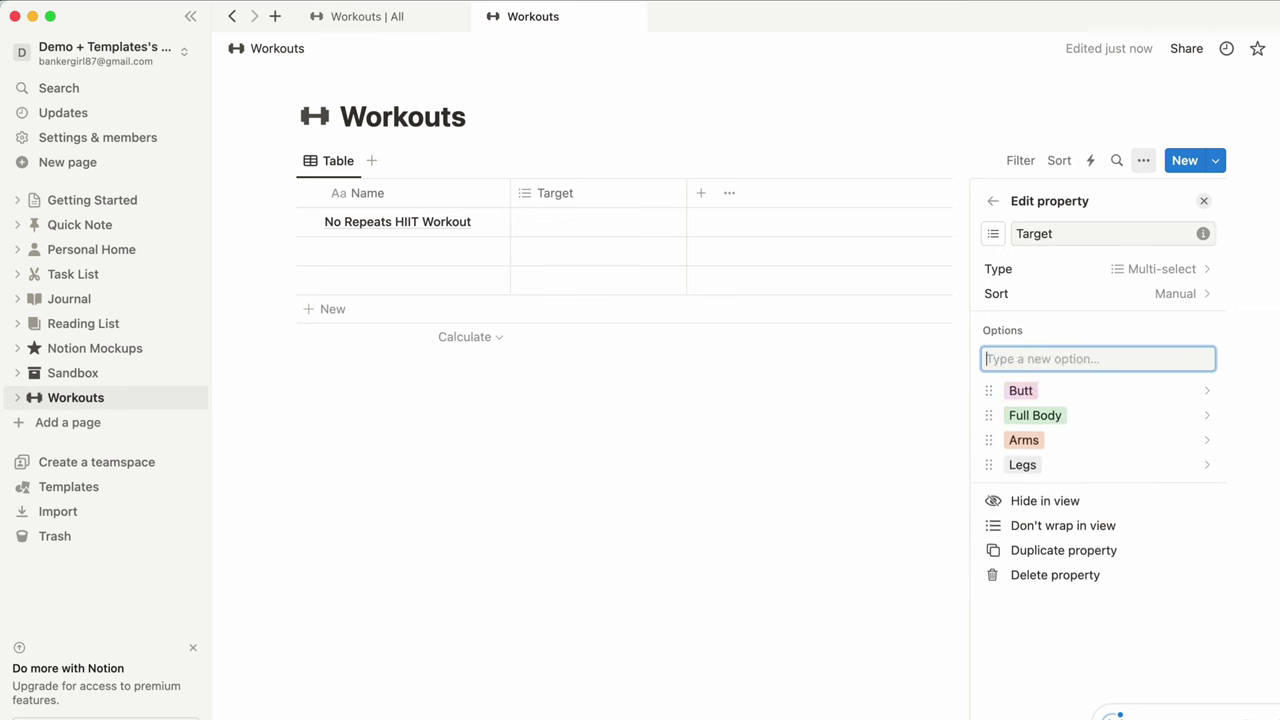
Add a Back option to the Target property and set its colour to Purple
type("Back")
key("Return")
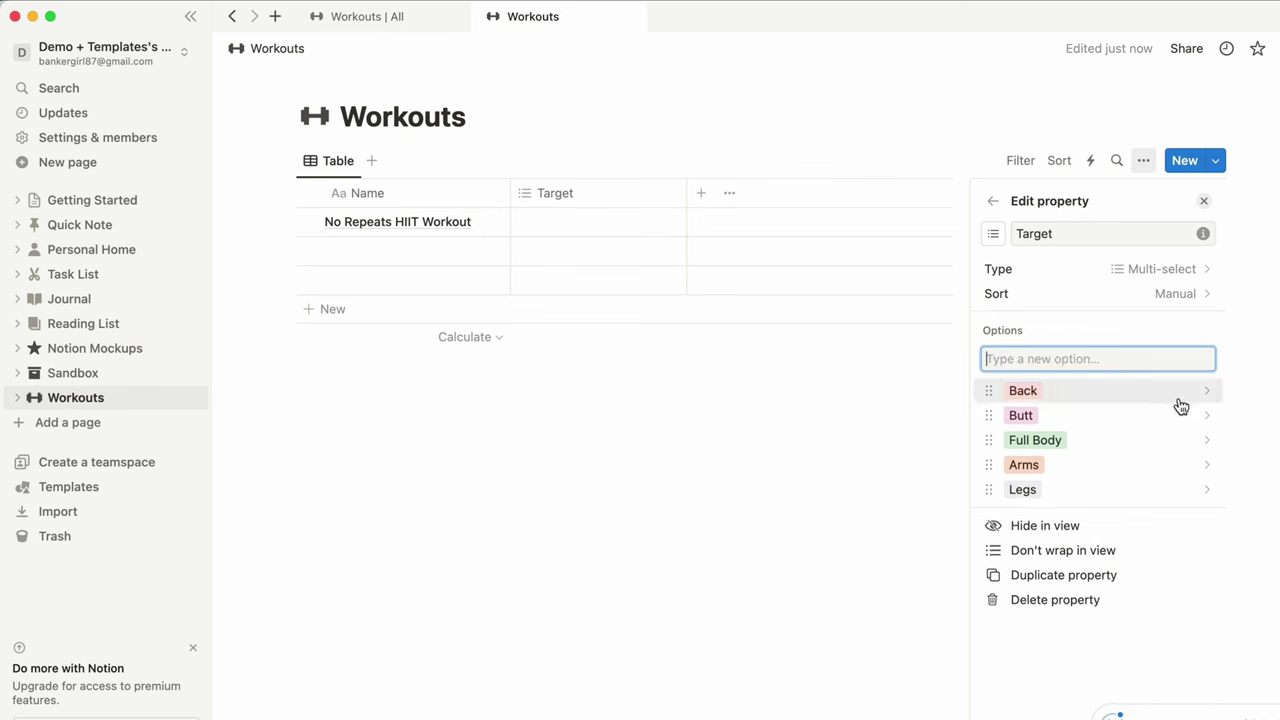
left_click(1213, 401)
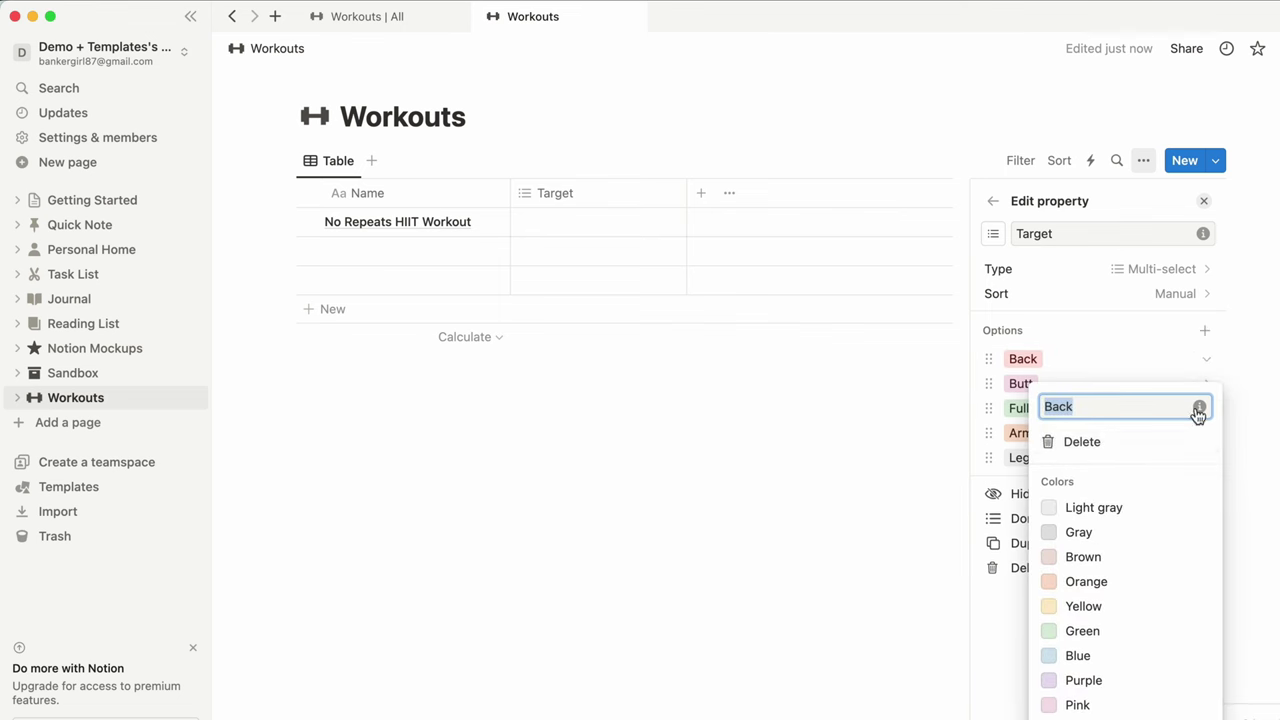
left_click(1066, 688)
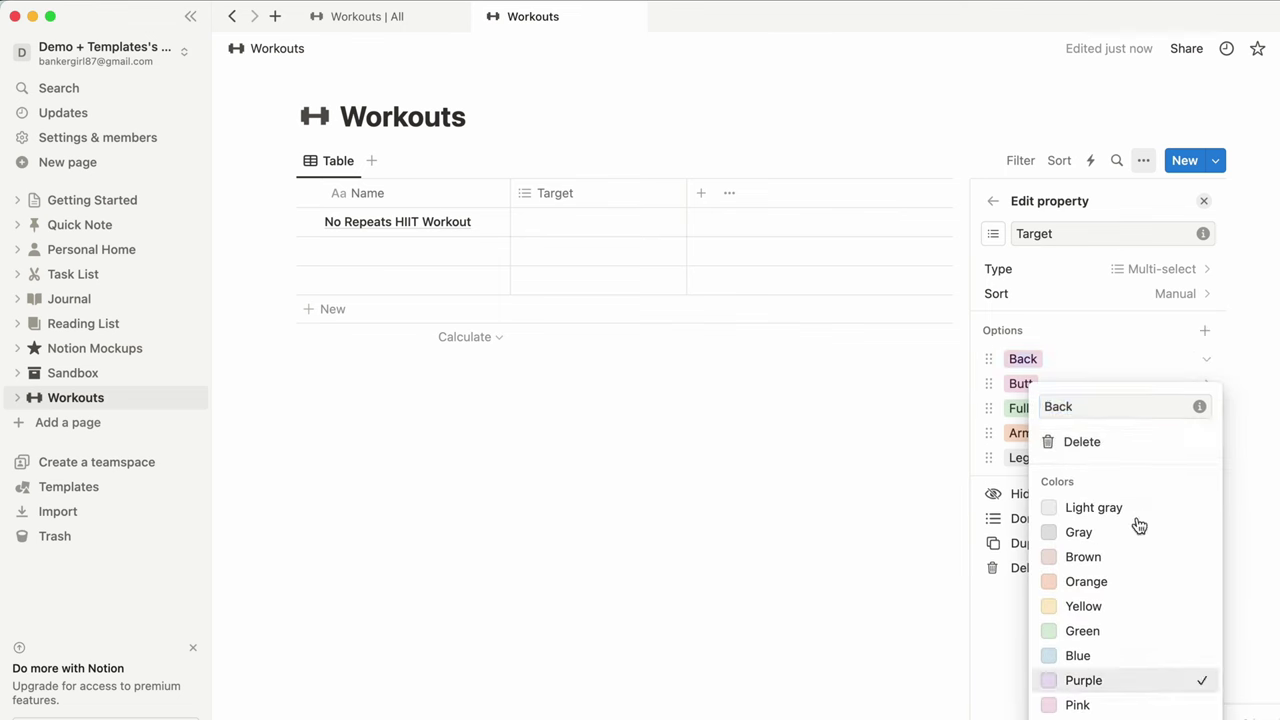
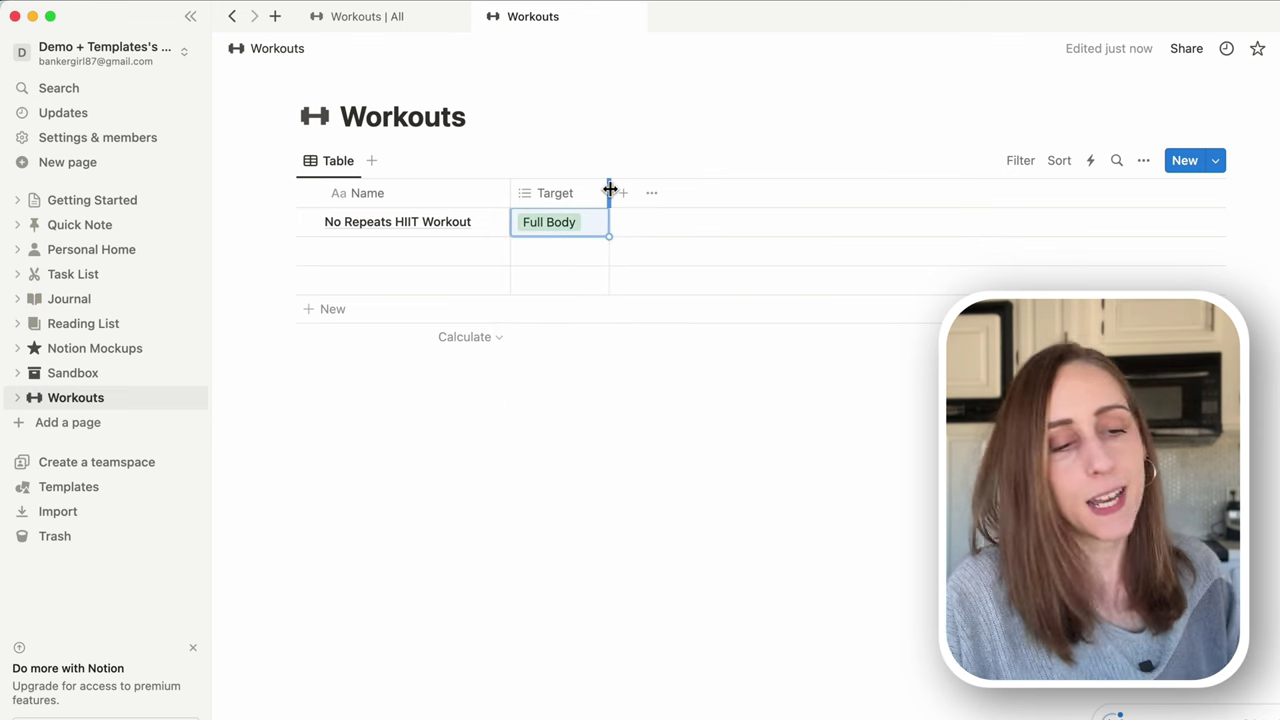
Add a Select property named Length from the No Repeats HIIT Workout entry's page
left_click(628, 198)
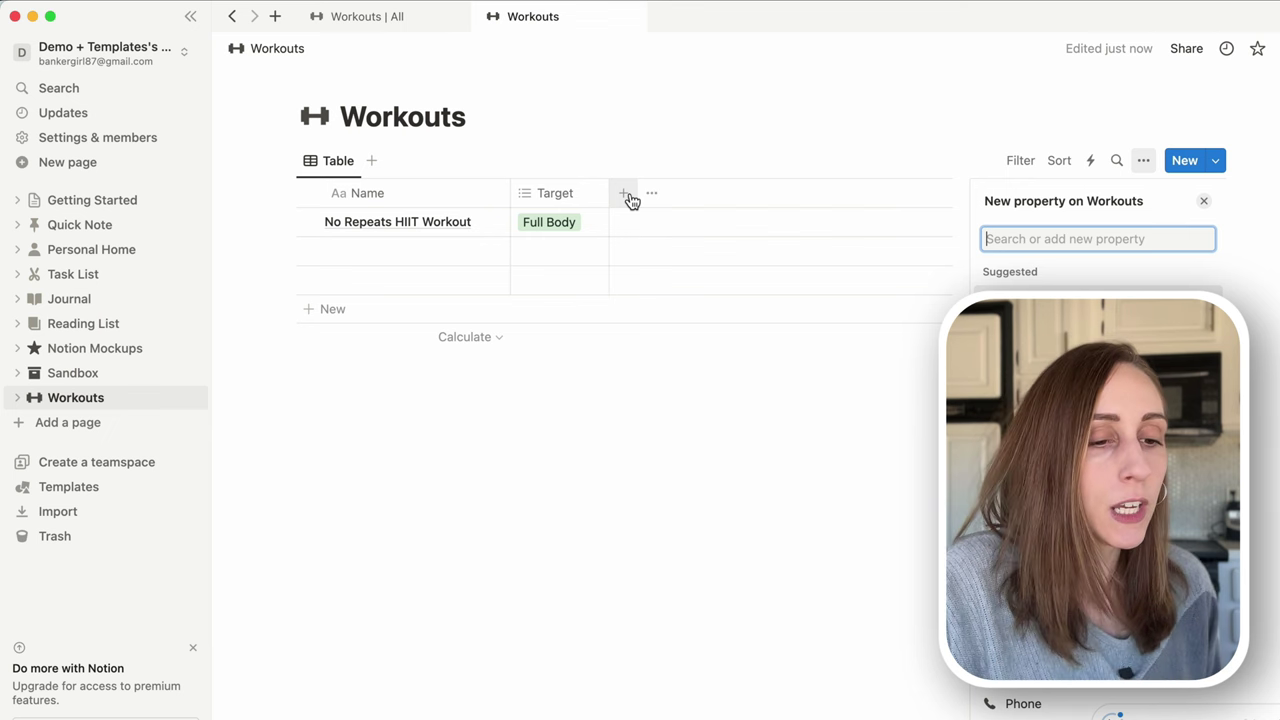
left_click(615, 432)
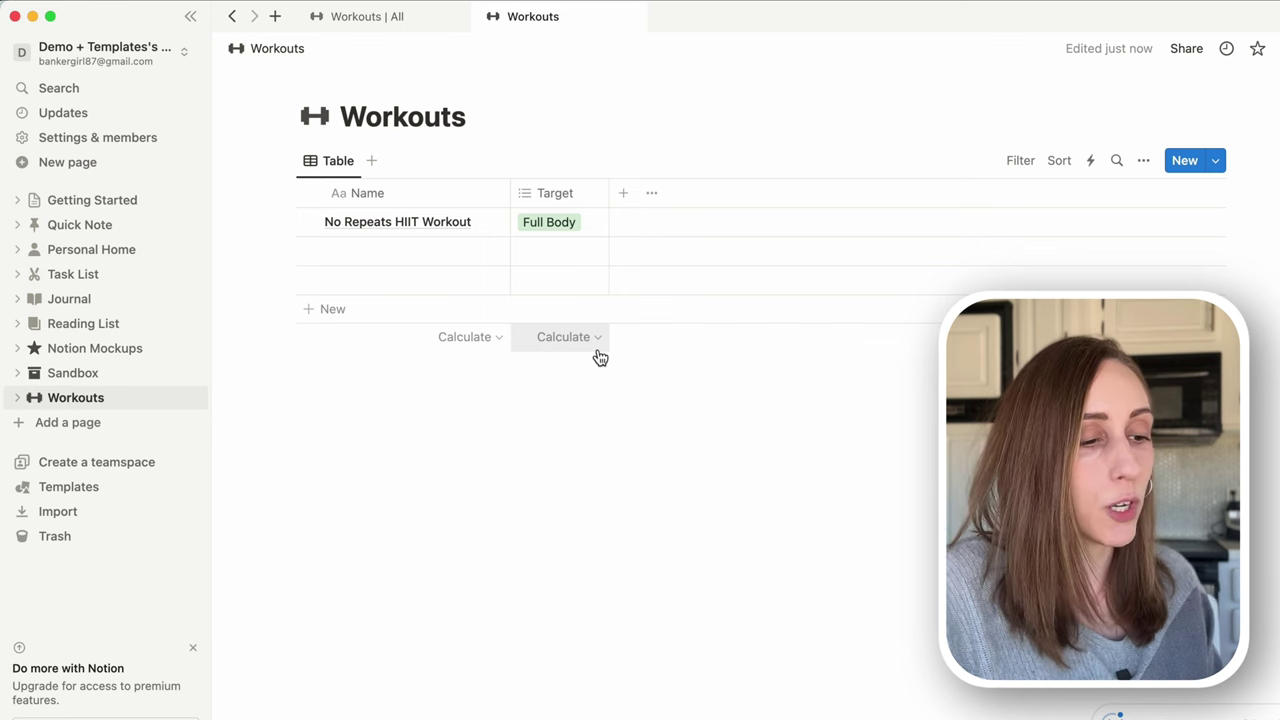
left_click(489, 225)
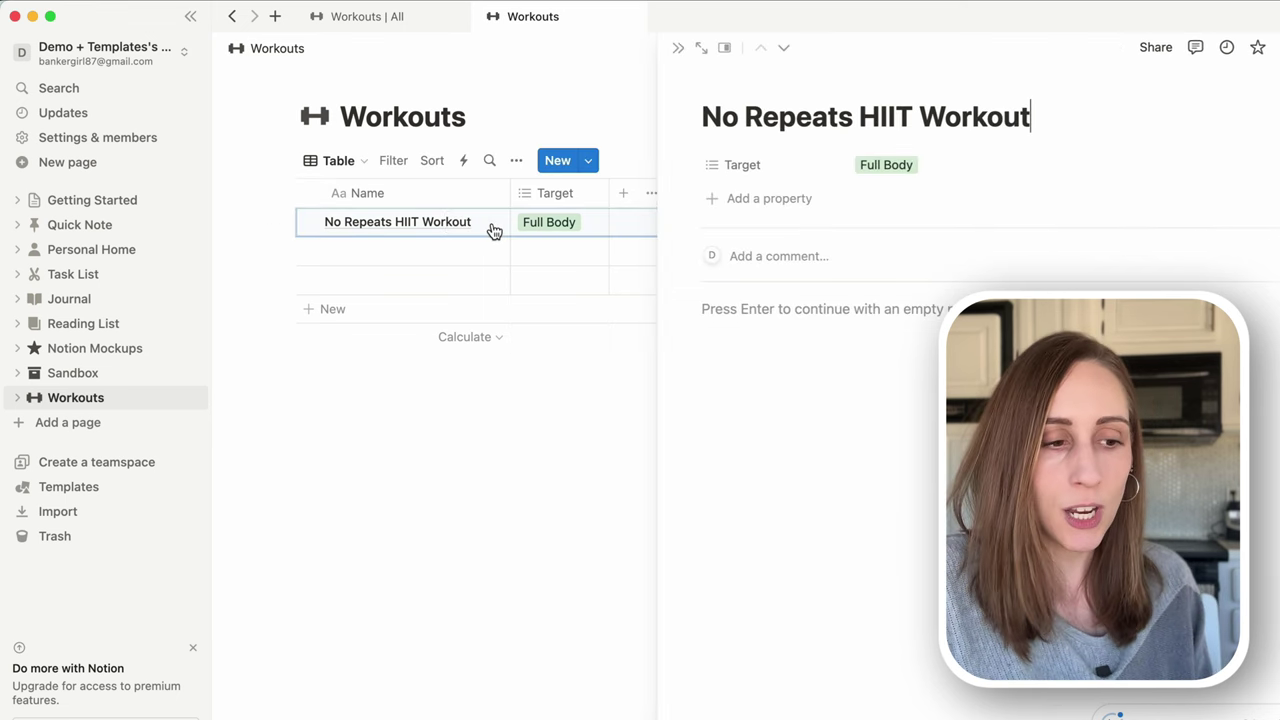
left_click(787, 205)
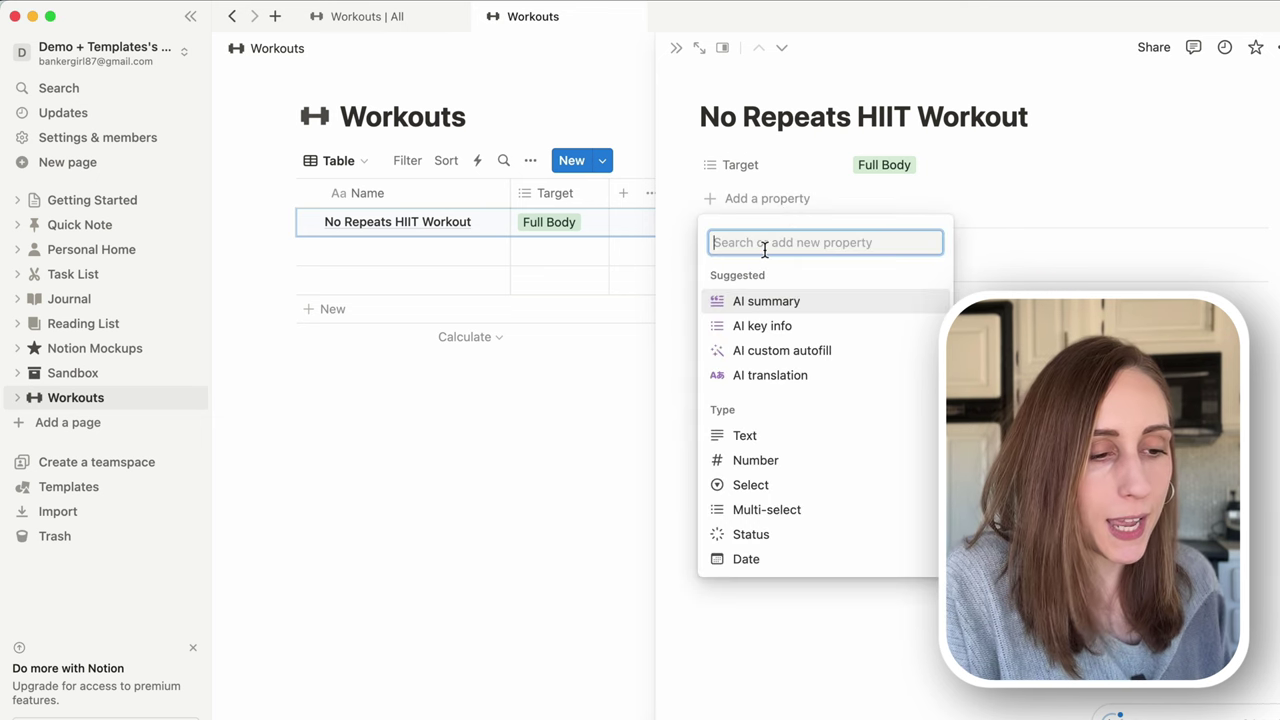
type("sel")
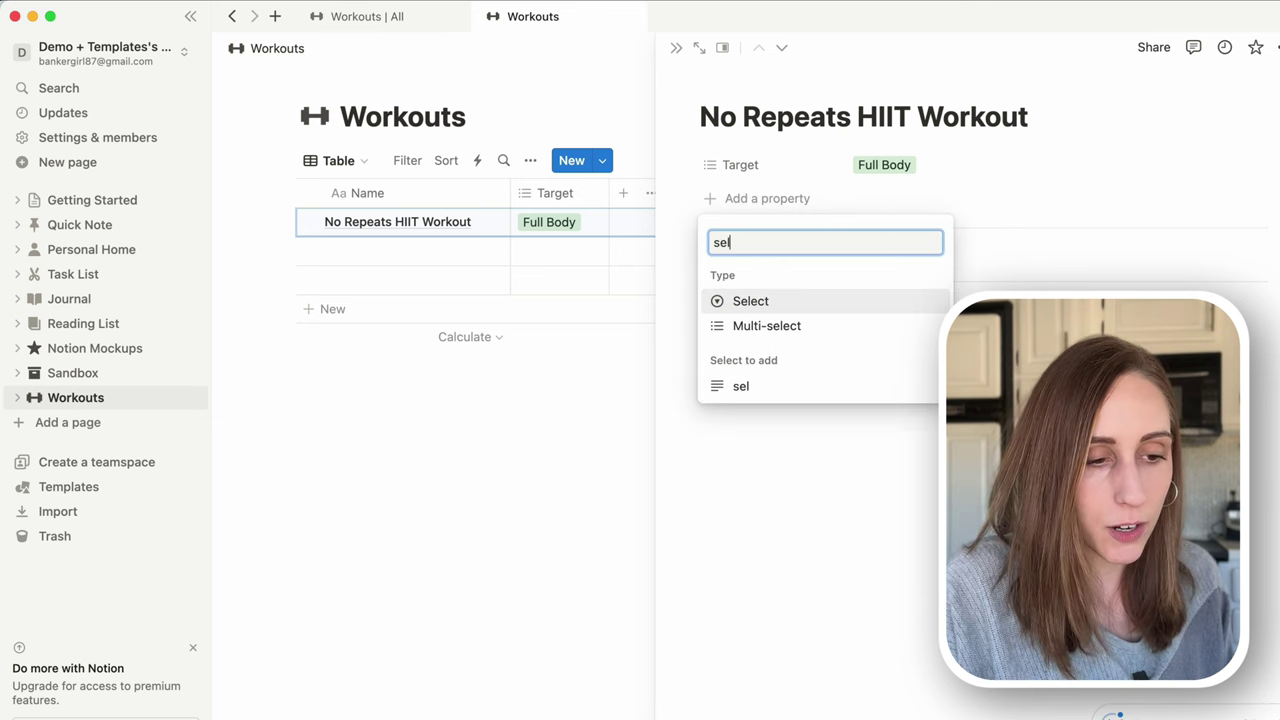
left_click(763, 300)
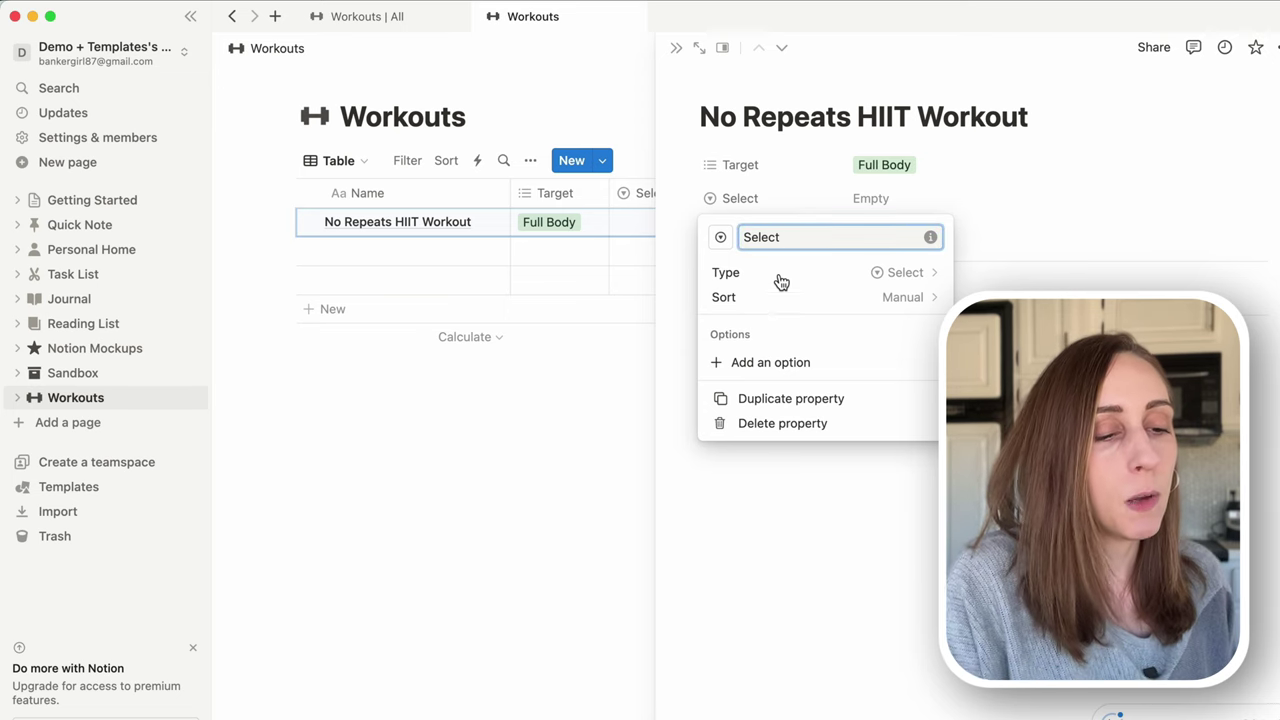
double_click(787, 236)
type("Length")
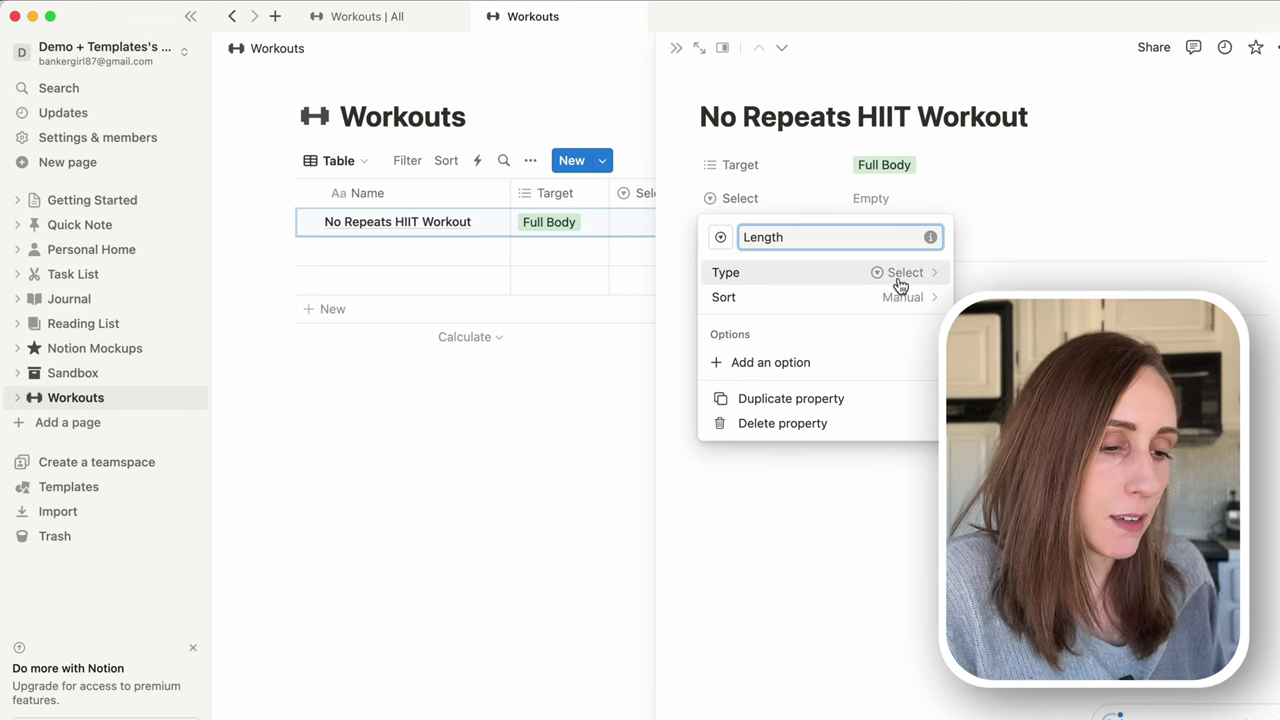
Add the options "< 10 Minutes" and "10-16 Minutes" to the Length property
left_click(792, 362)
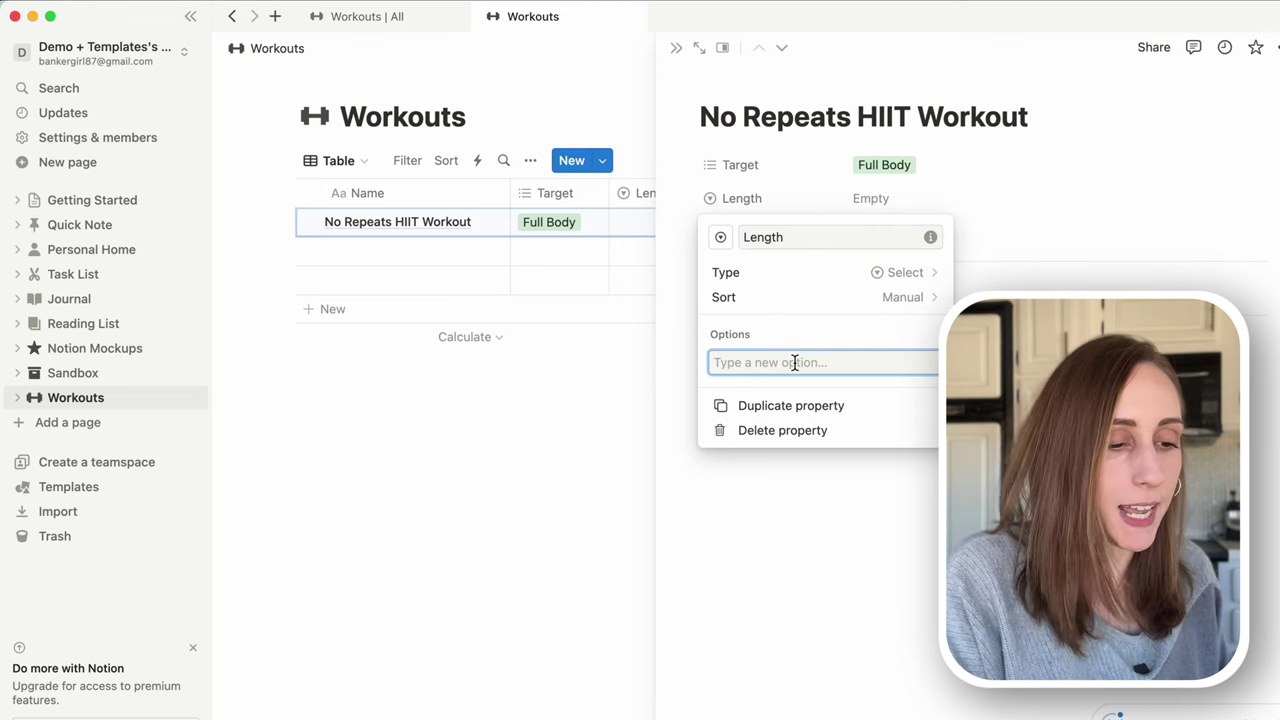
type("< 10 Mimu")
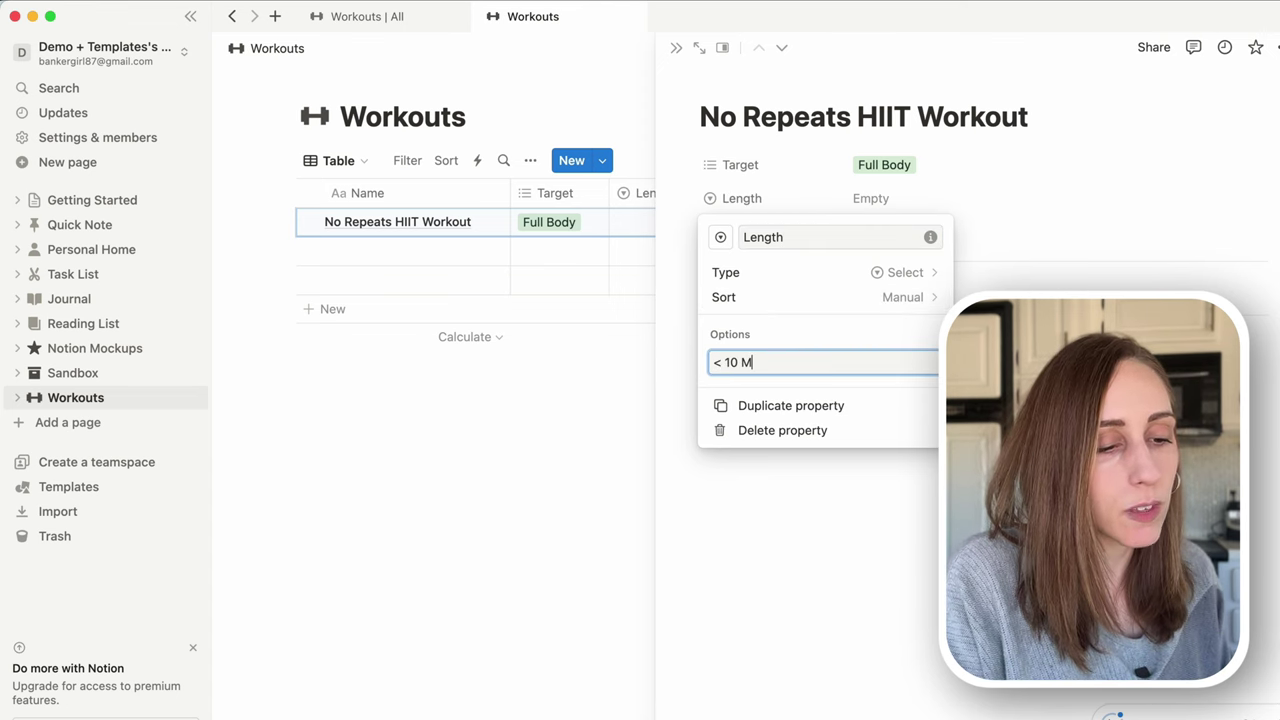
key("BackSpace")
key("BackSpace")
type("nutes")
key("Return")
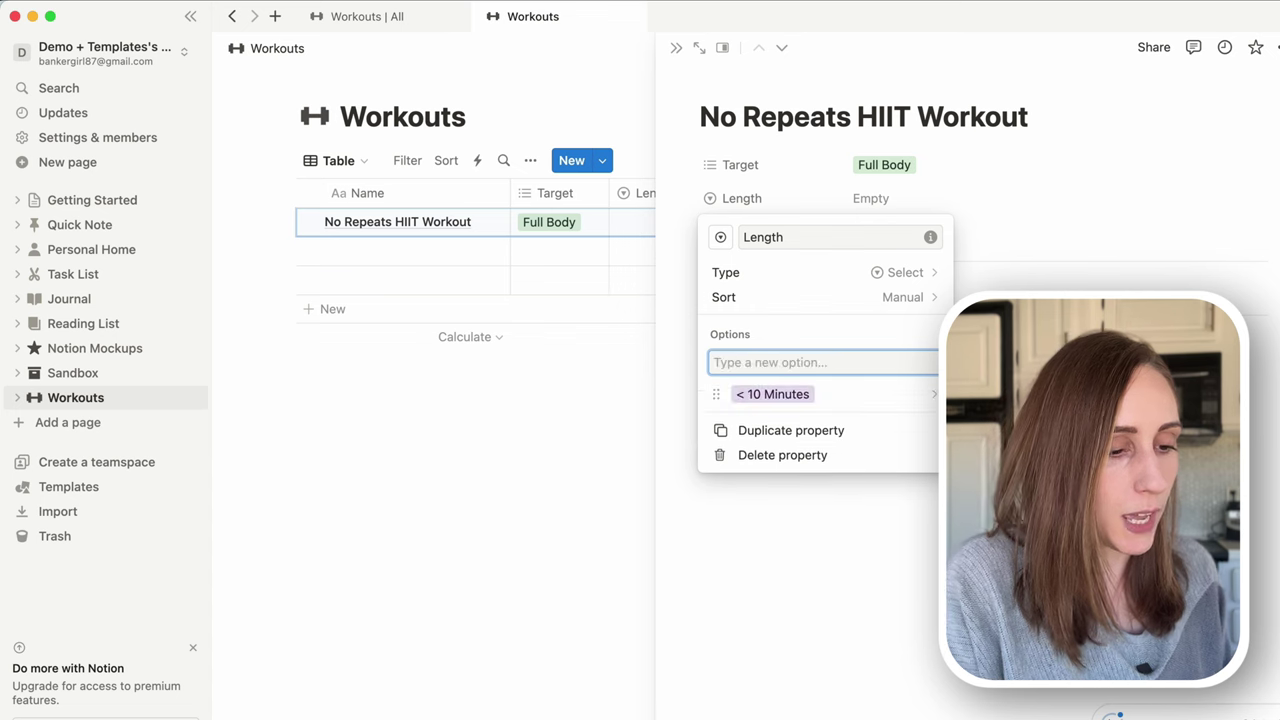
type("10-")
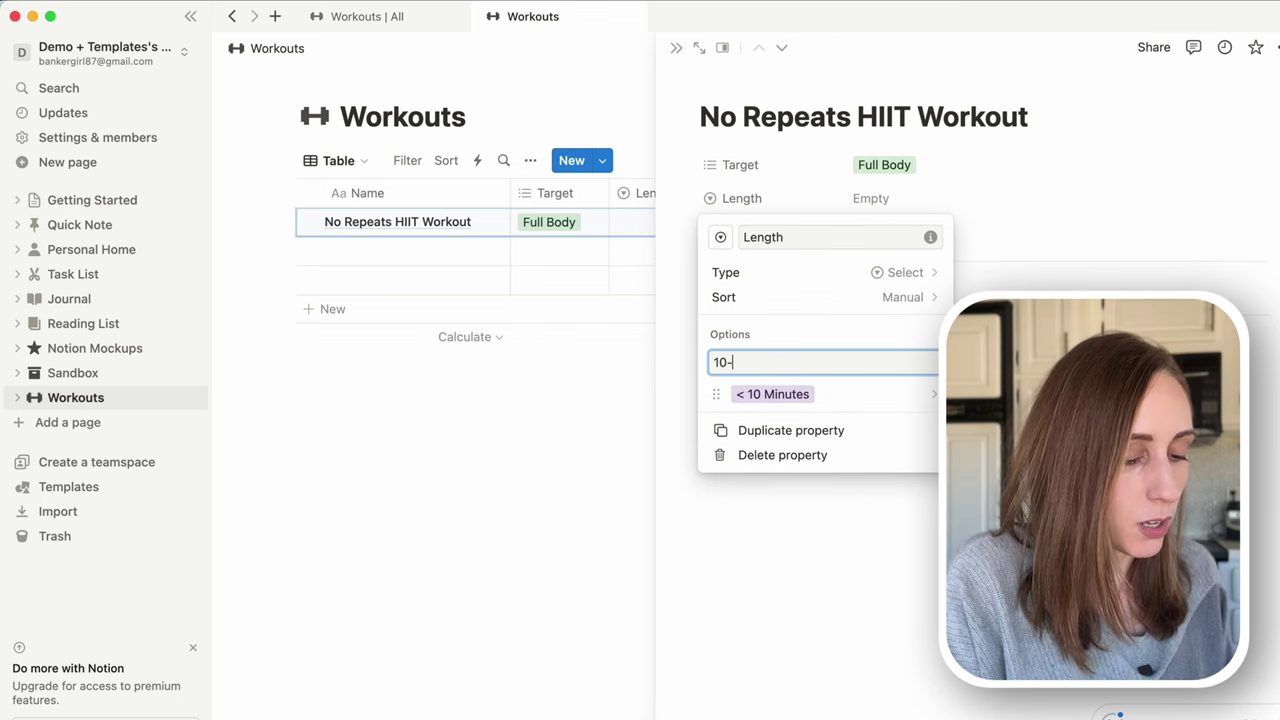
type("16 Minutes")
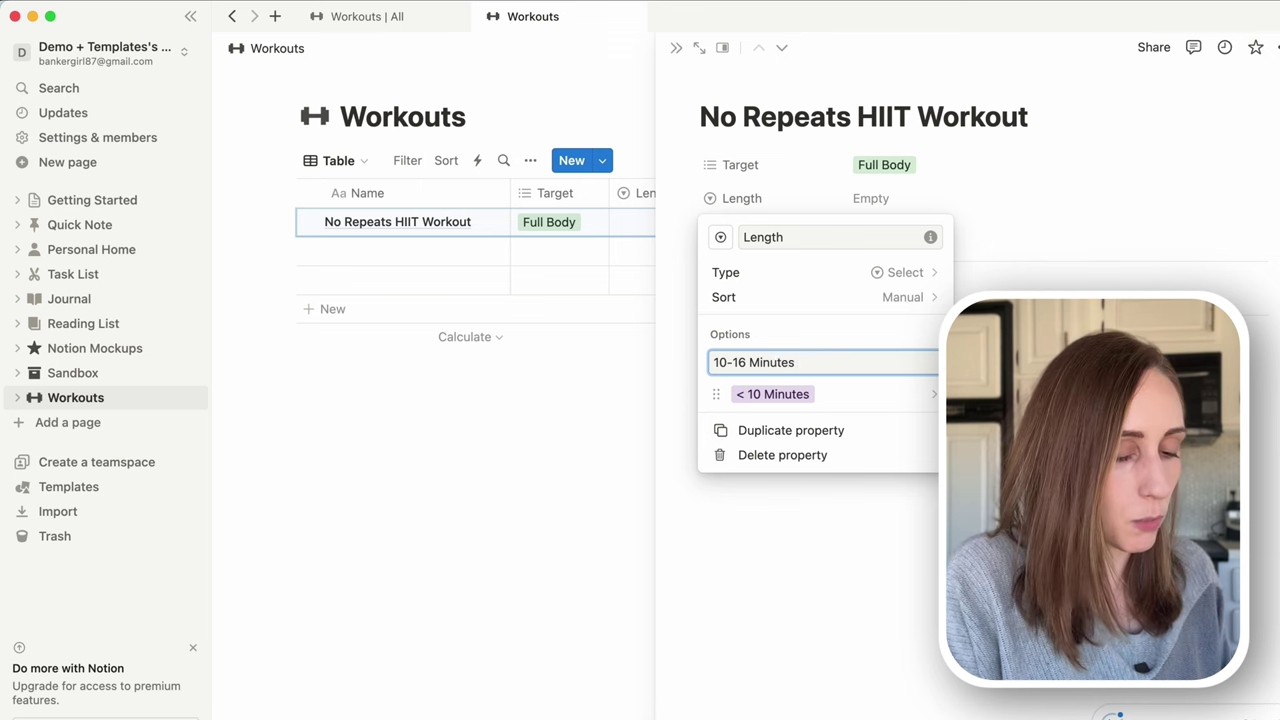
key("Return")
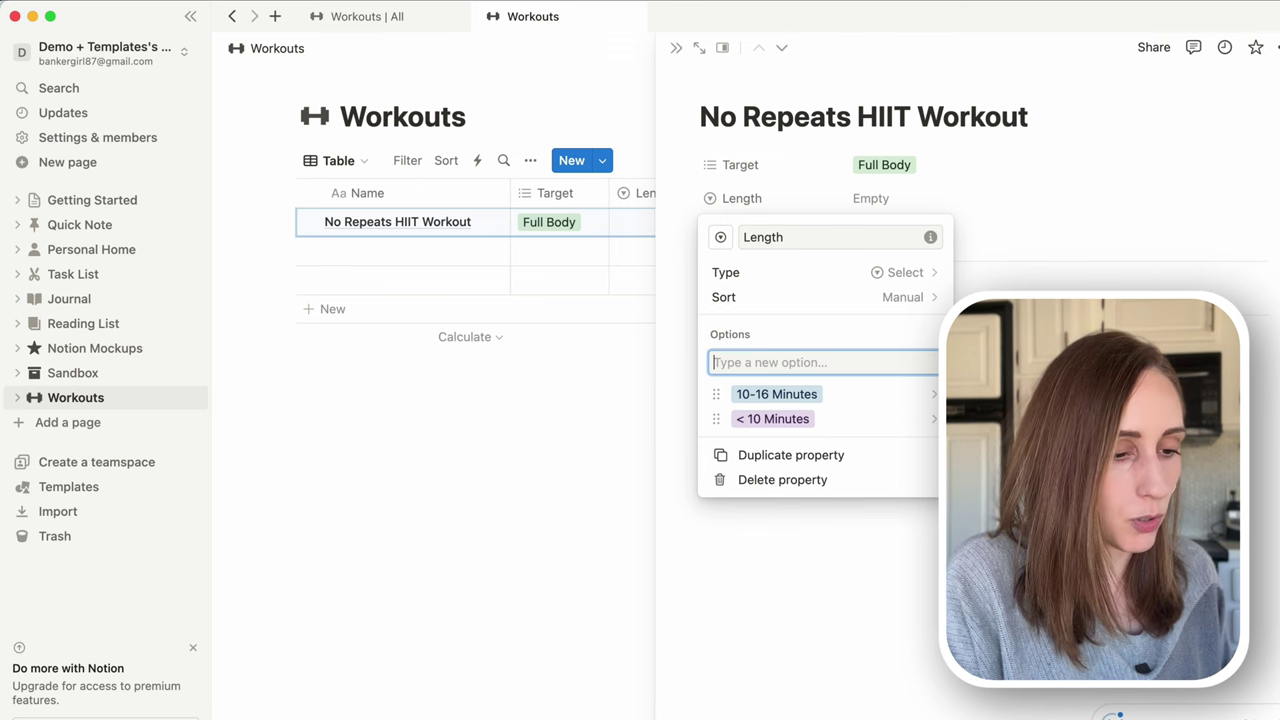
Add a "17-25 Minutes" option to the Length property, with a capital M
type("17-25 minutes")
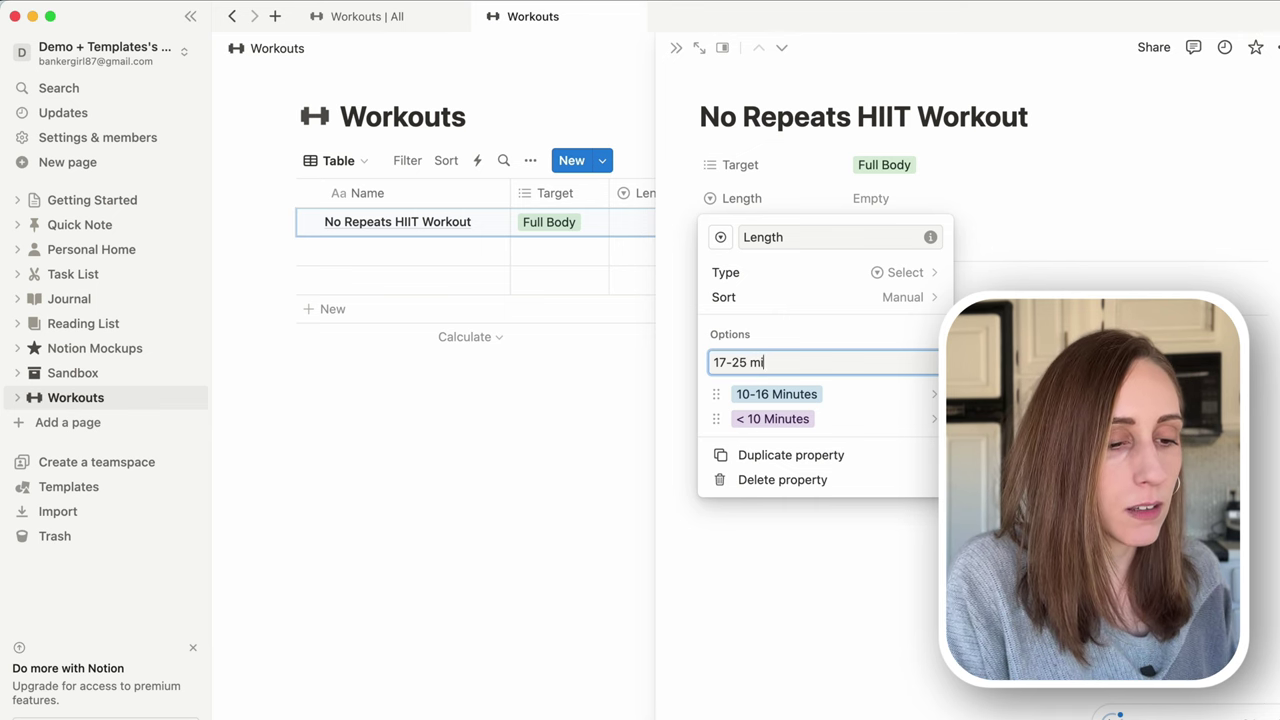
key("BackSpace")
key("BackSpace")
key("BackSpace")
key("BackSpace")
key("BackSpace")
key("BackSpace")
key("BackSpace")
type("Minutes")
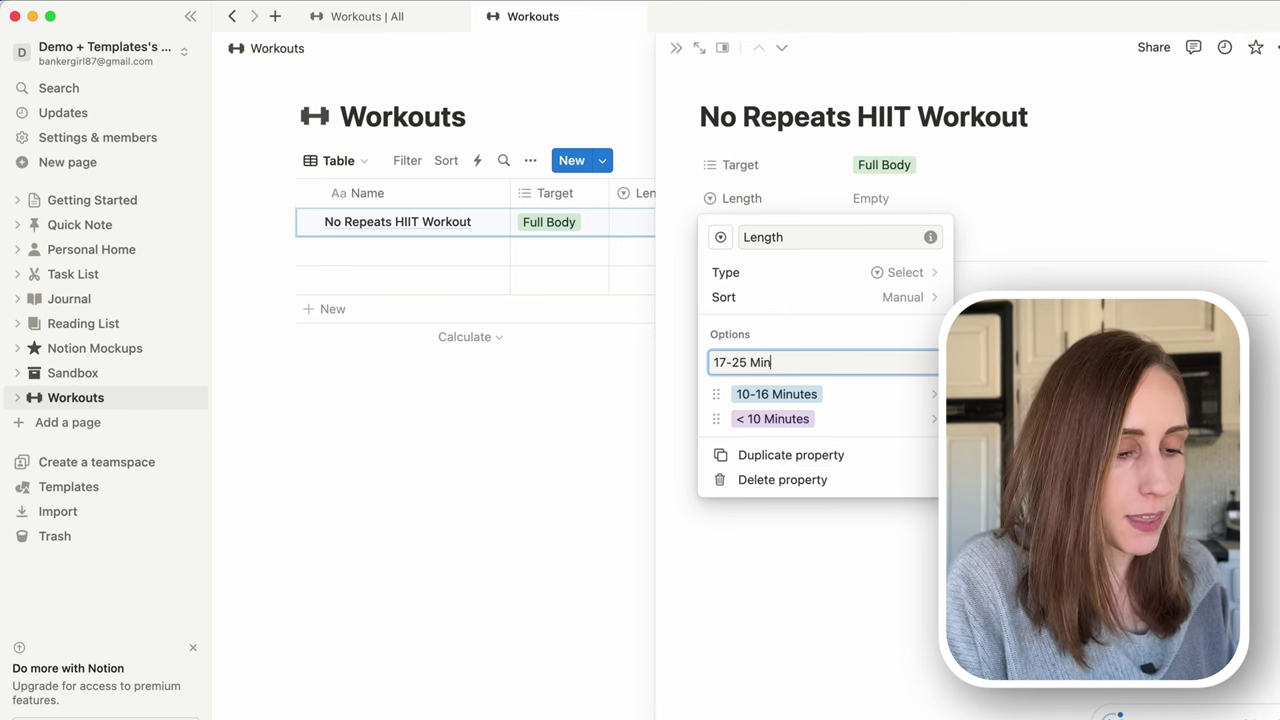
key("Return")
Add the options "26-30 Minutes" and "30+ Minutes" to the Length property and finish editing it
type("2")
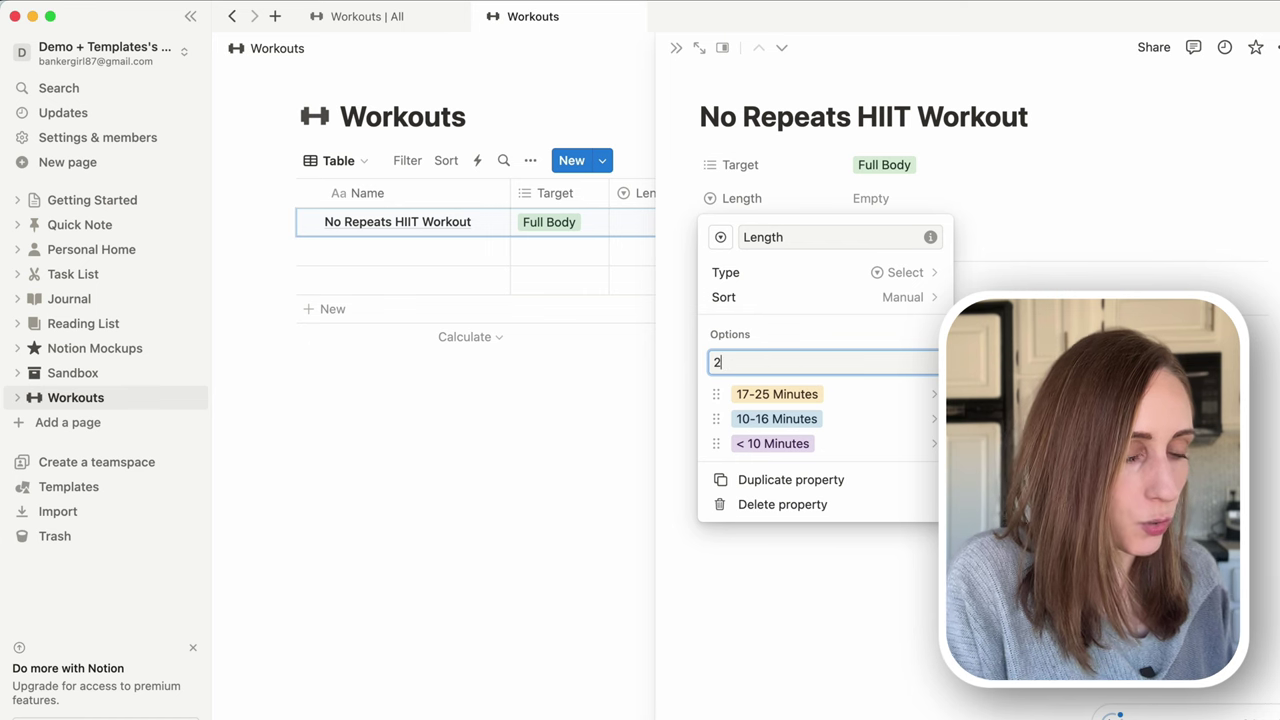
type("6-30 Minutes")
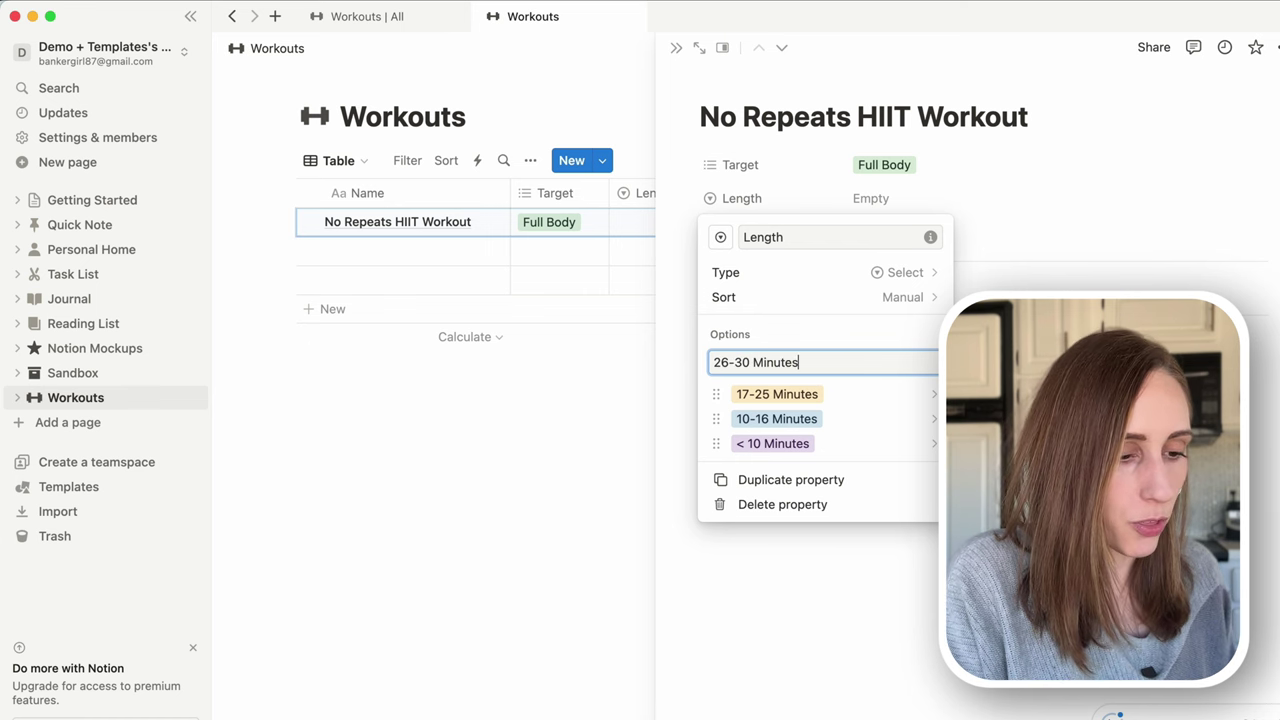
key("Return")
type("30+ Minutes")
key("Return")
key("Escape")
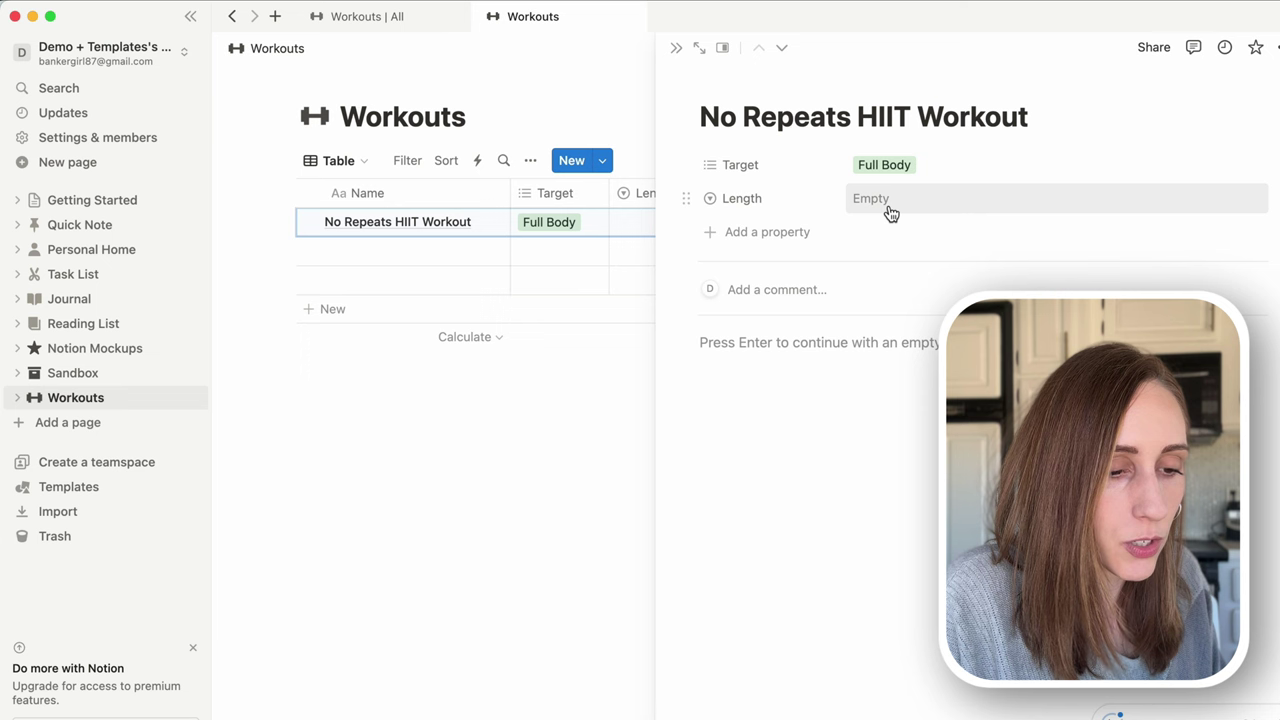
Set the workout's Length to 26-30 Minutes and move the Length property above Target
left_click(891, 210)
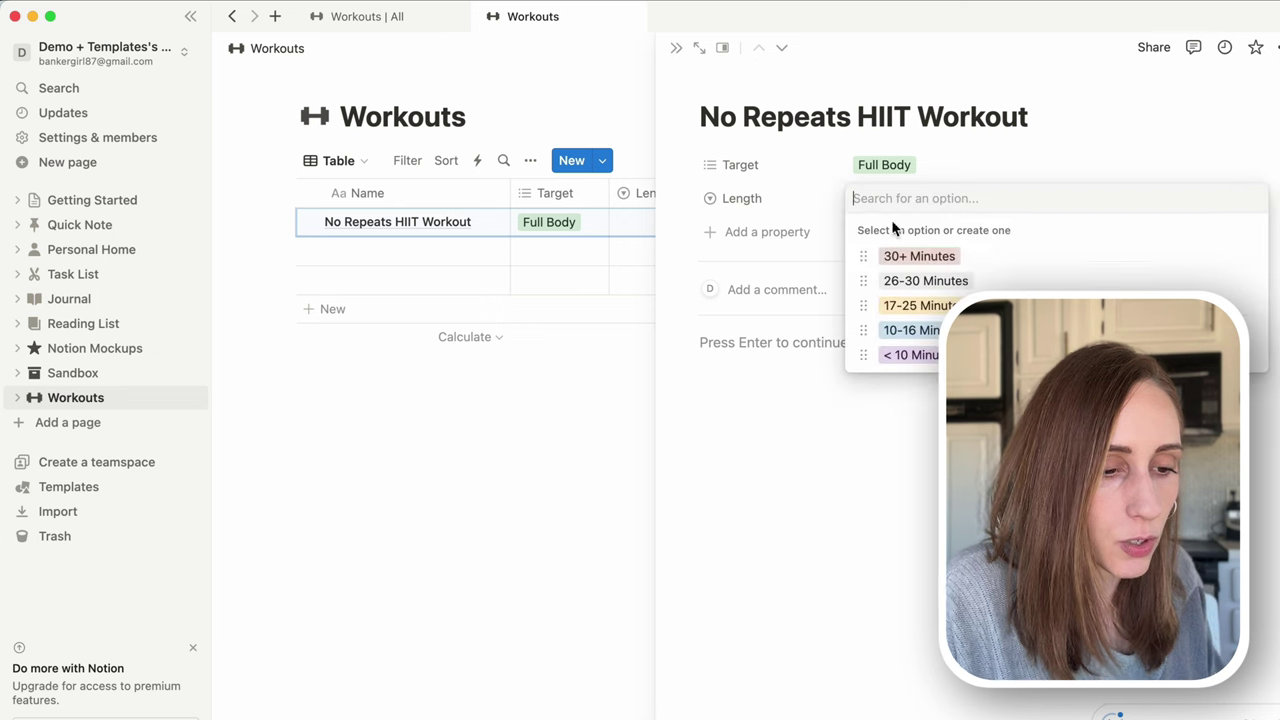
left_click(912, 281)
left_click_drag(690, 198, 689, 165)
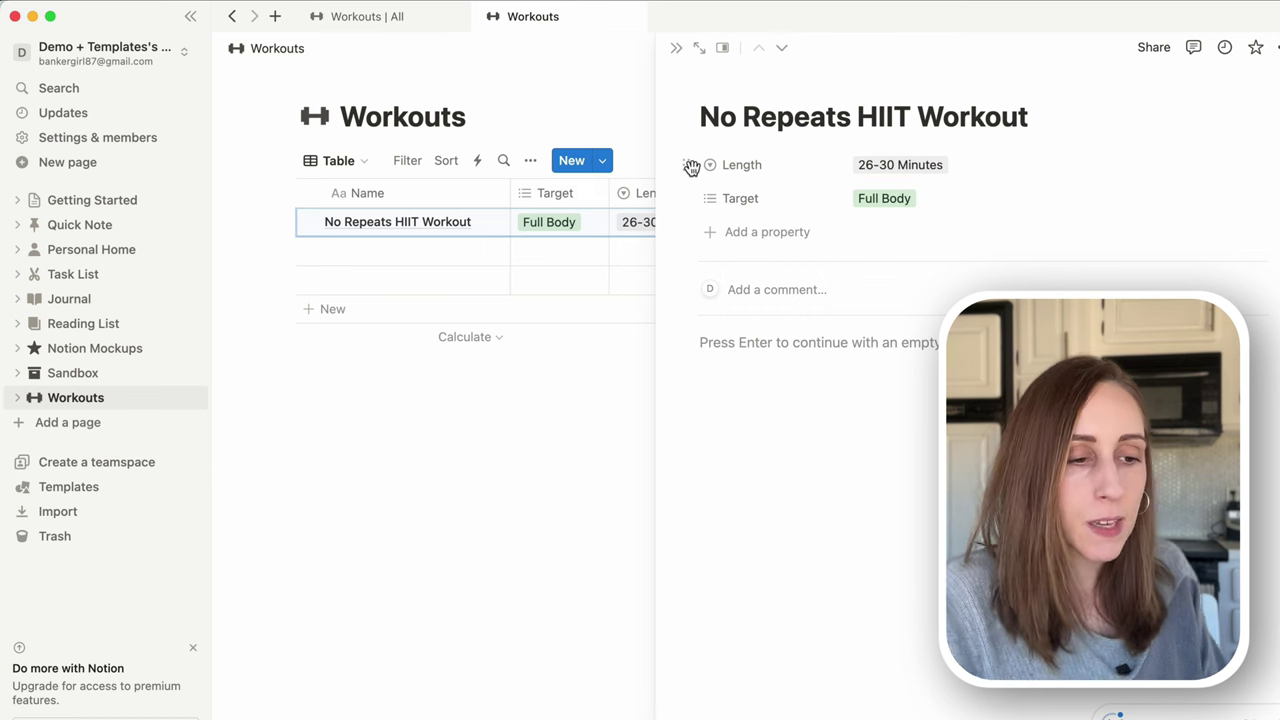
Add a Multi-select property named Equipment to the workout entry
left_click(721, 245)
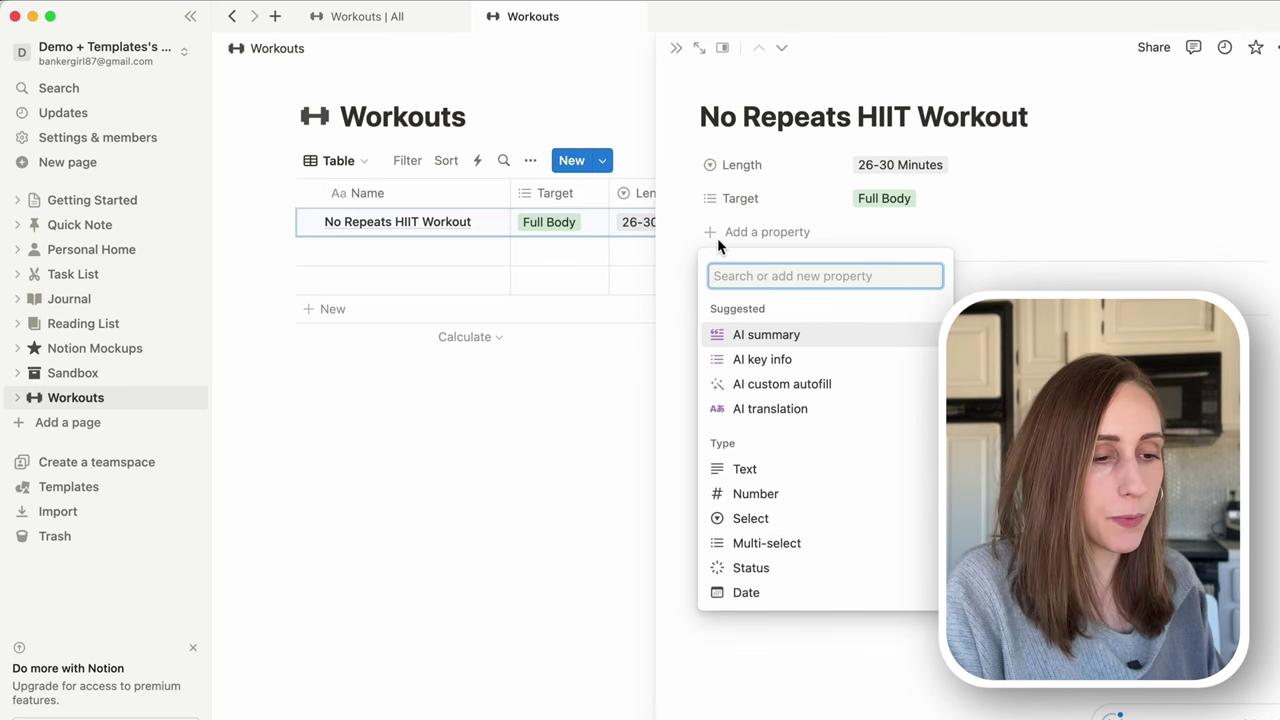
type("mult")
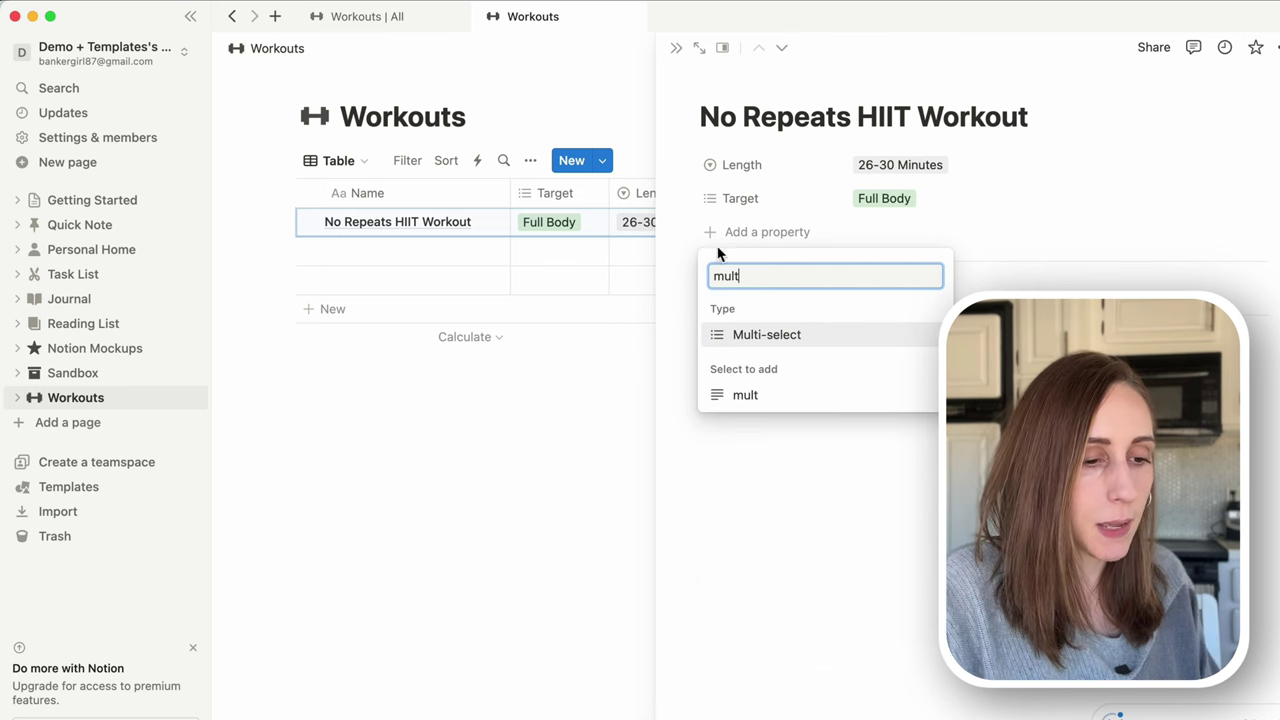
left_click(727, 330)
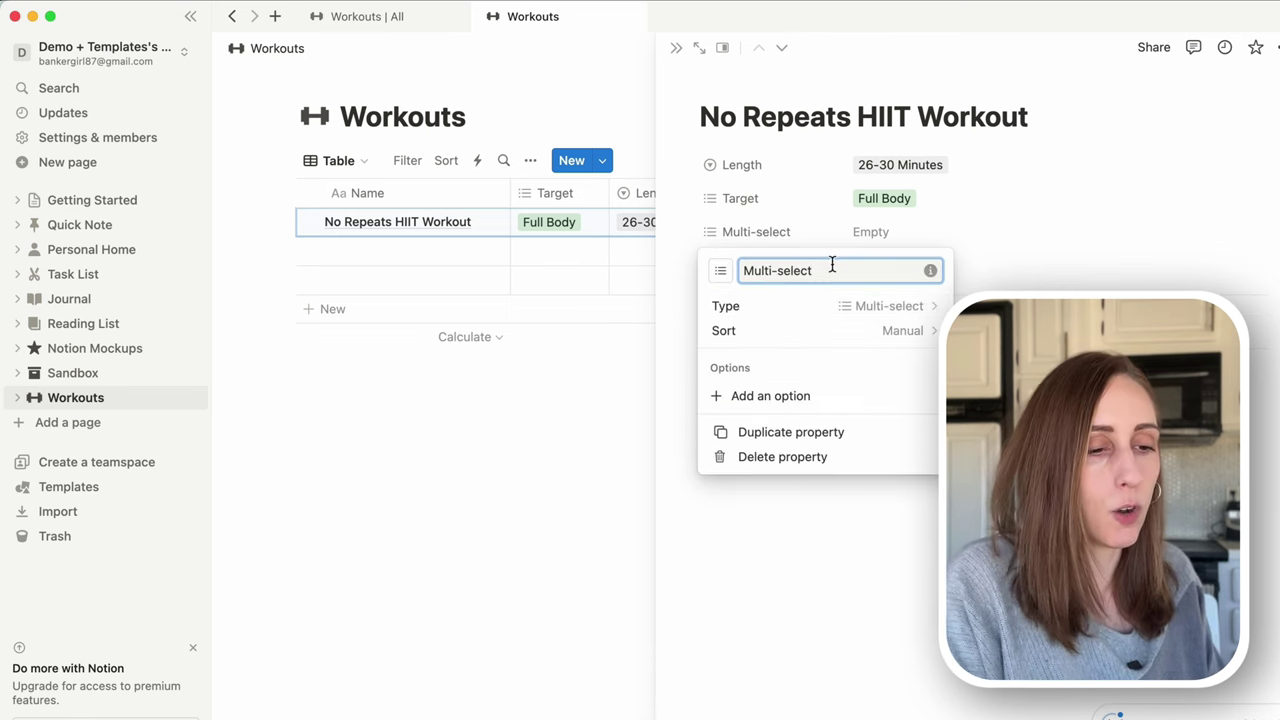
left_click_drag(830, 270, 745, 270)
type("Equipment")
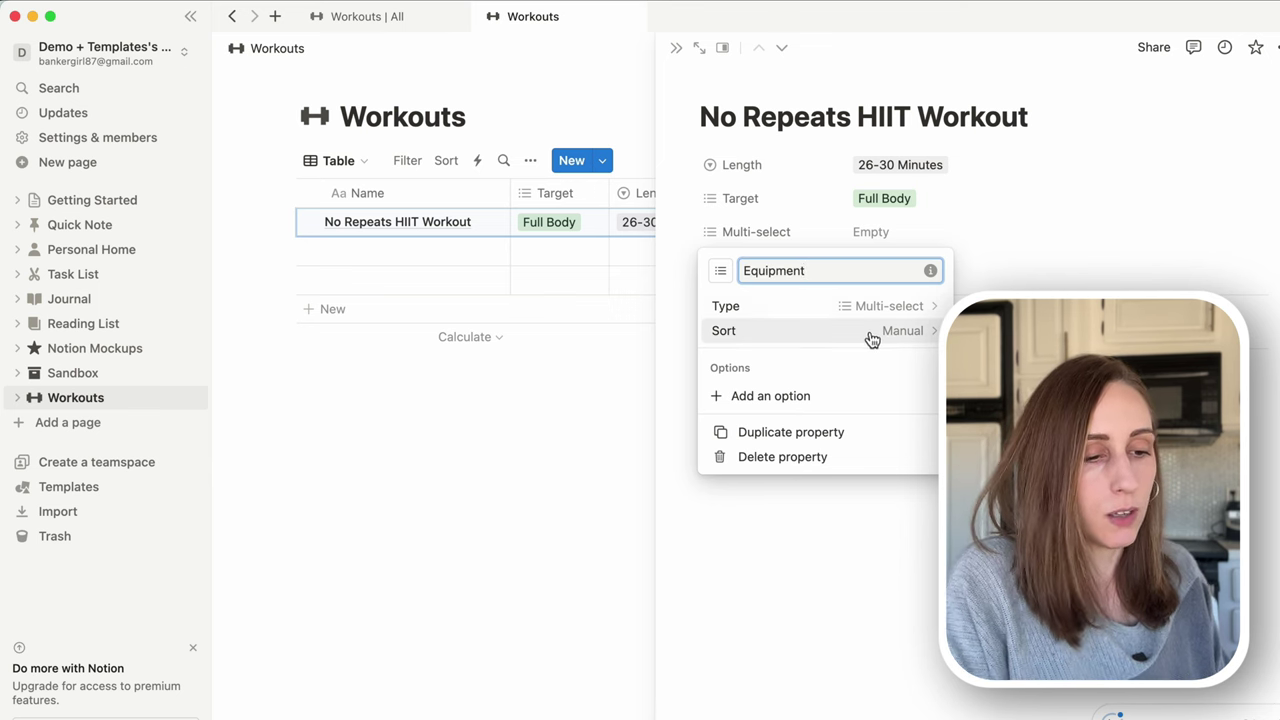
Add the options Dumbbells, Resistance Band and Kettle Ball to the Equipment property
left_click(767, 396)
type("Dumbbells")
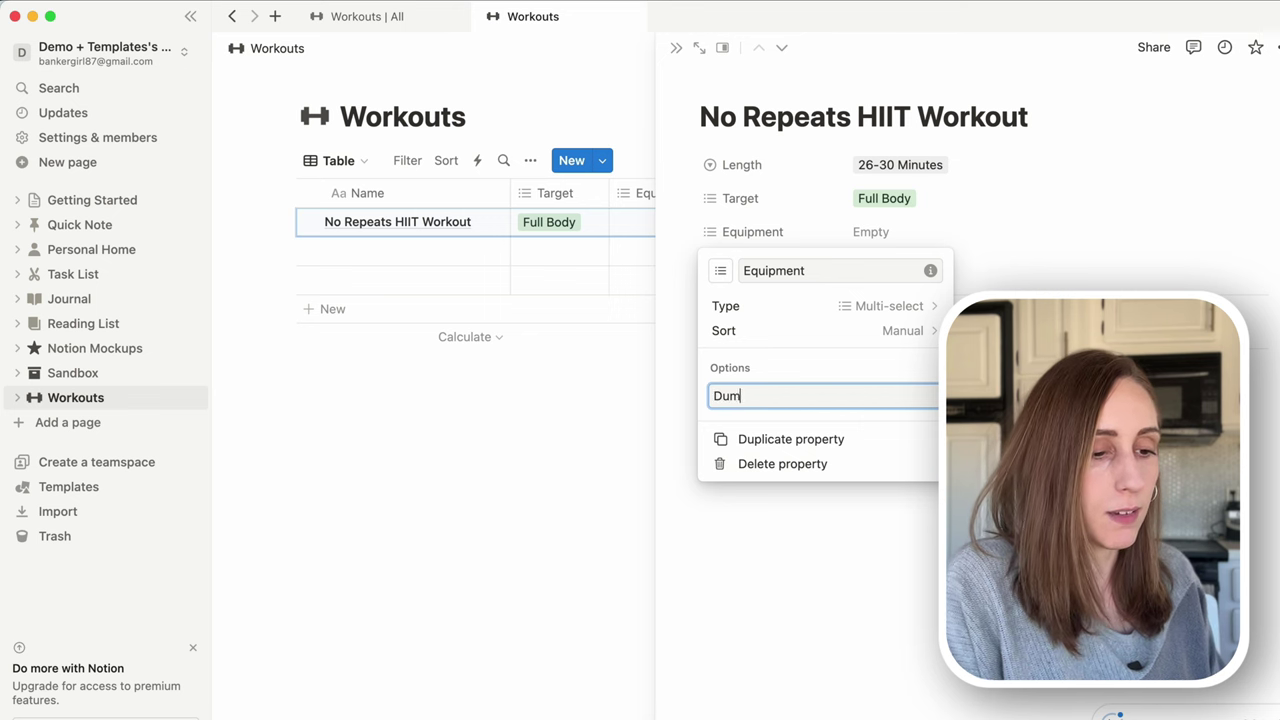
key("Return")
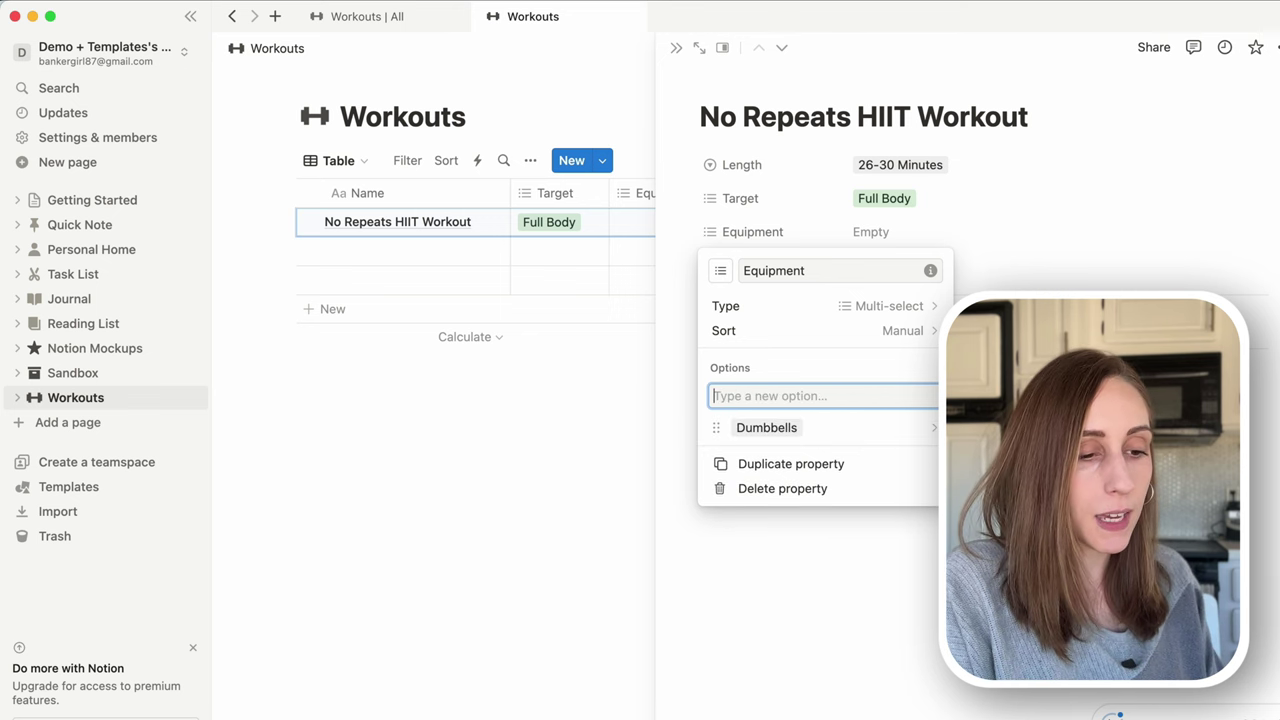
type("Resistance Band")
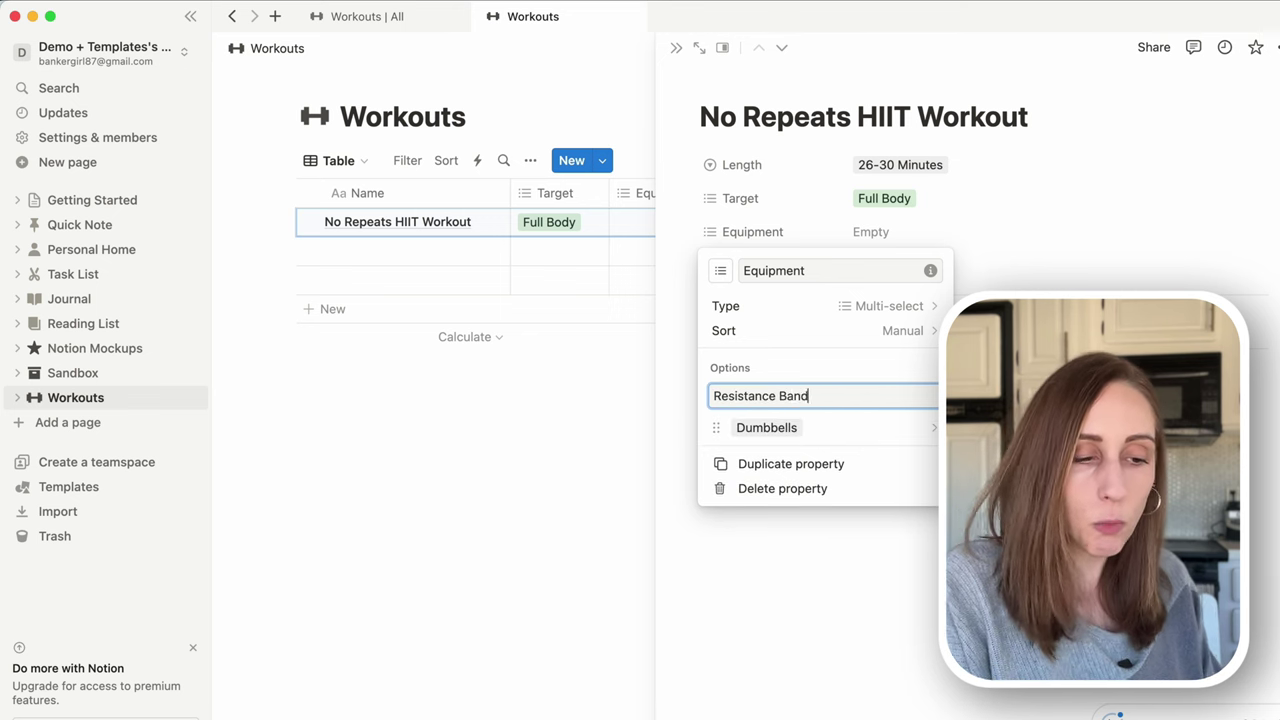
key("Return")
type("Kettle Ball")
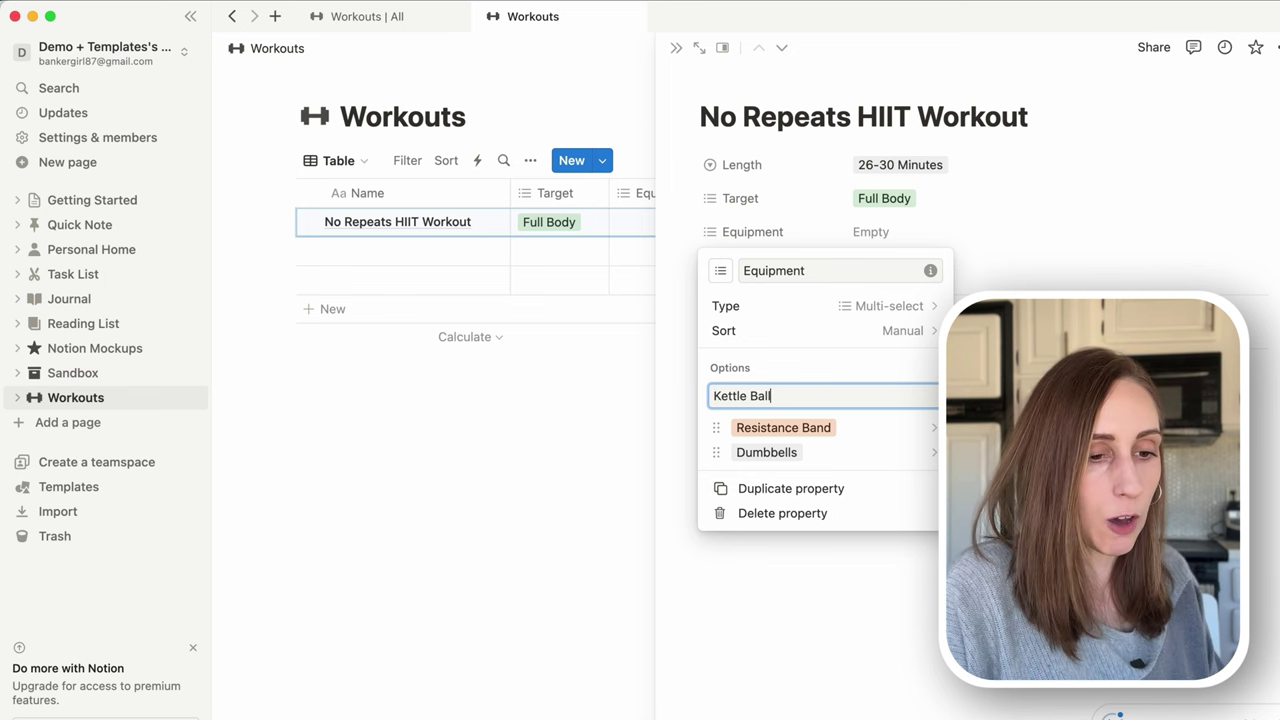
key("Return")
left_click(1216, 213)
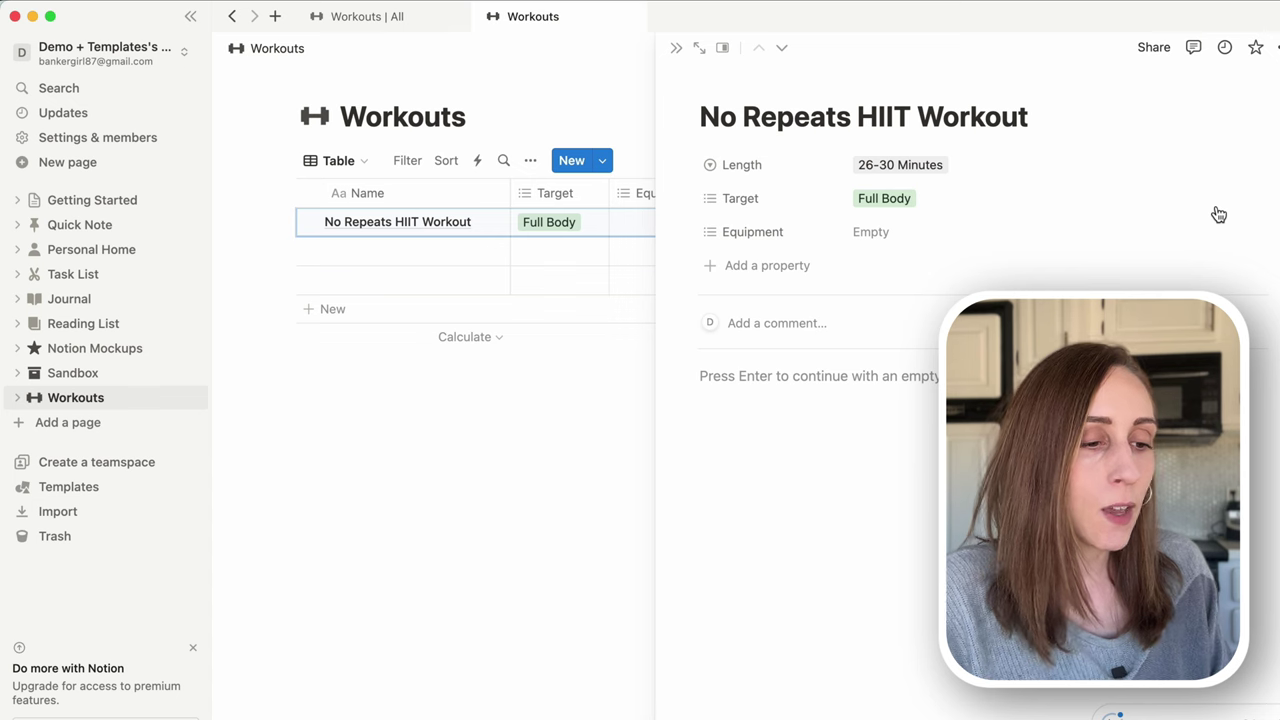
Add another Multi-select property to the workout entry and name it Type
left_click(778, 270)
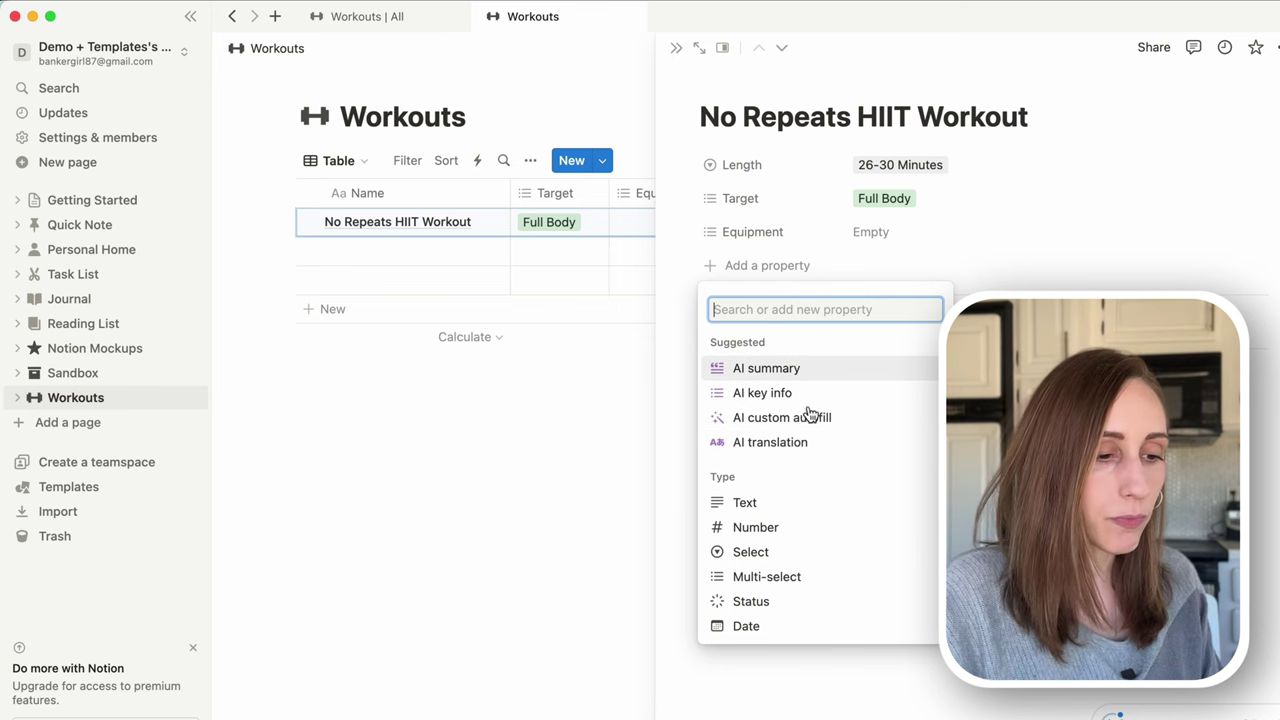
left_click(752, 578)
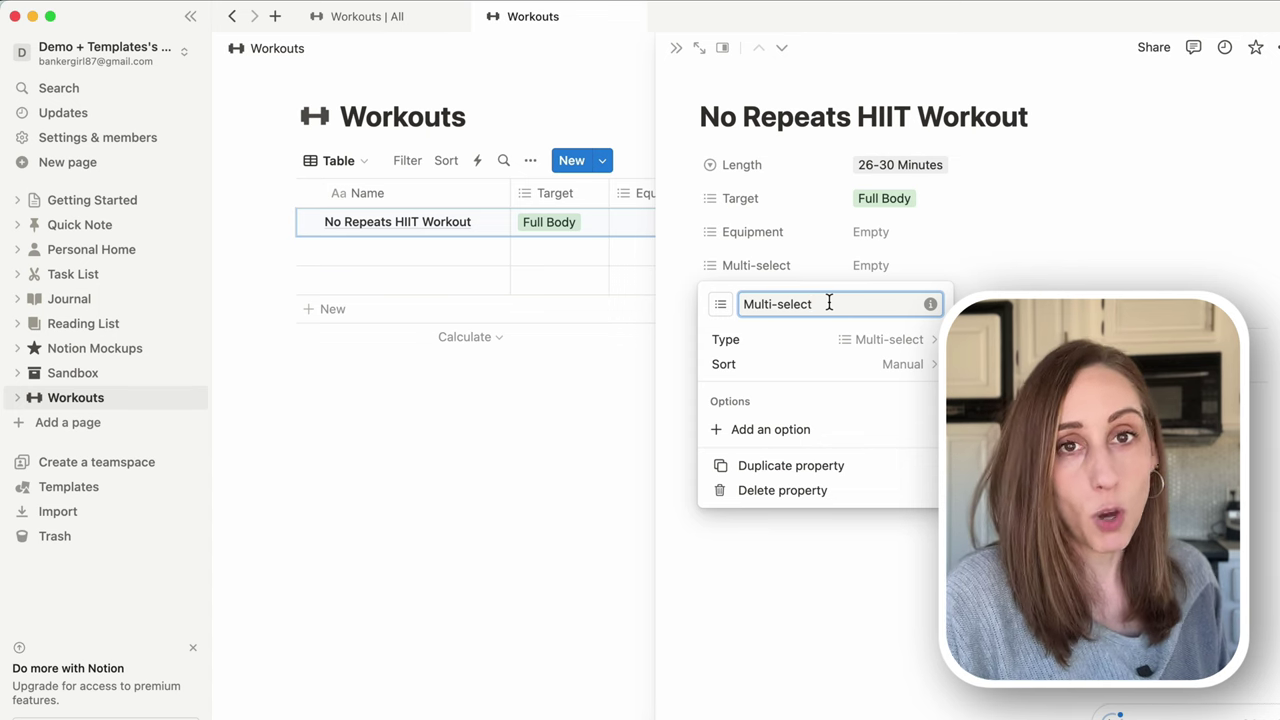
left_click_drag(823, 303, 738, 303)
type("Type")
left_click(851, 364)
Add the options Cardio, Strength, Walk and Stretch to the Type property
left_click(757, 430)
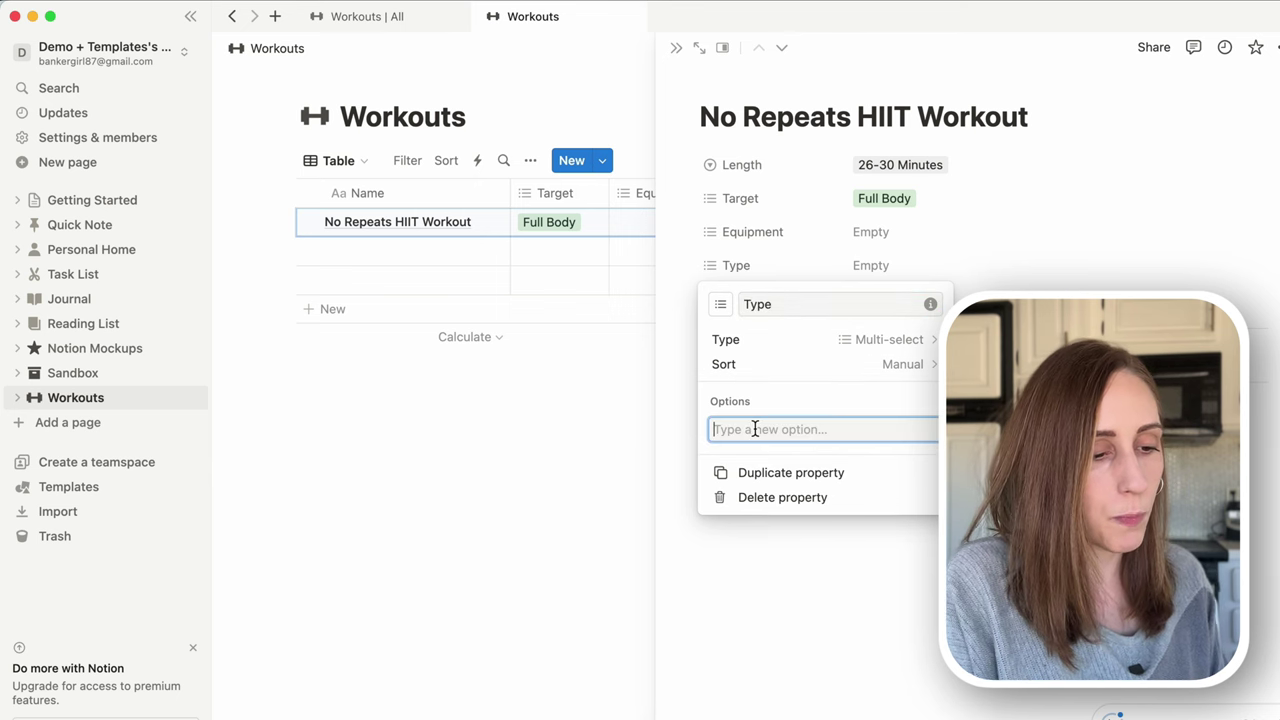
type("Cardio")
key("Return")
type("Strength")
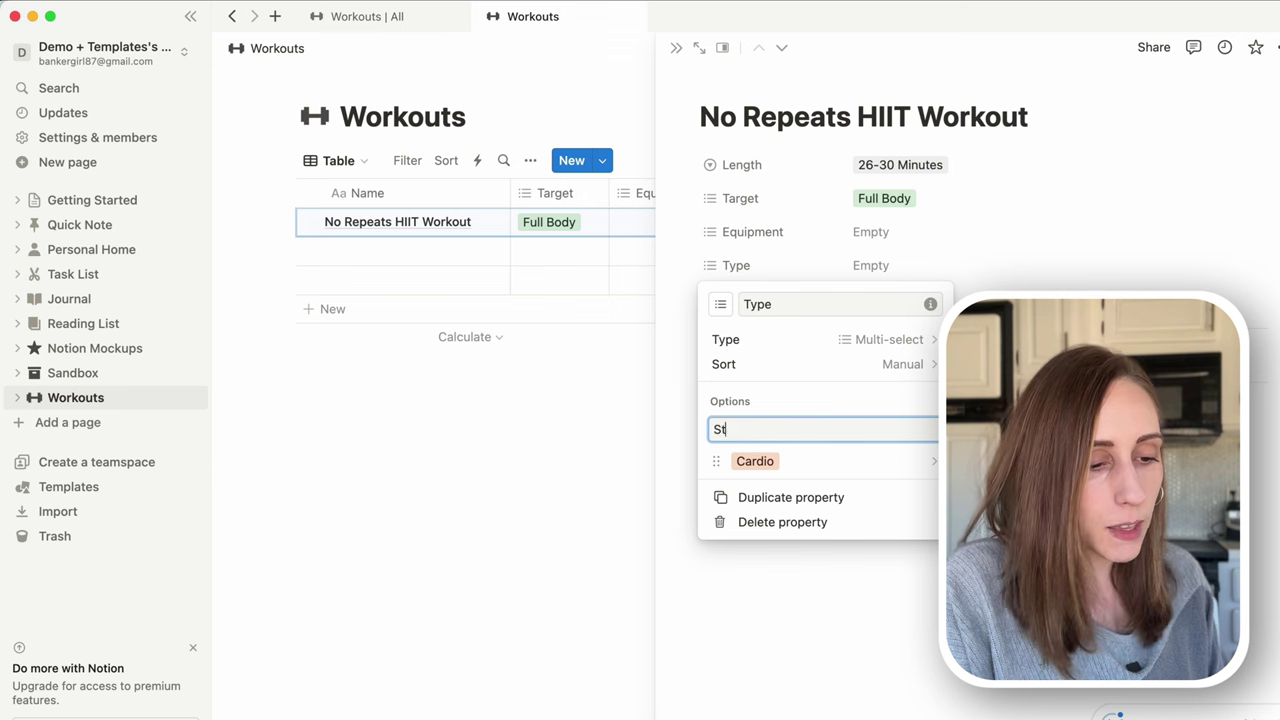
key("Return")
type("Walk")
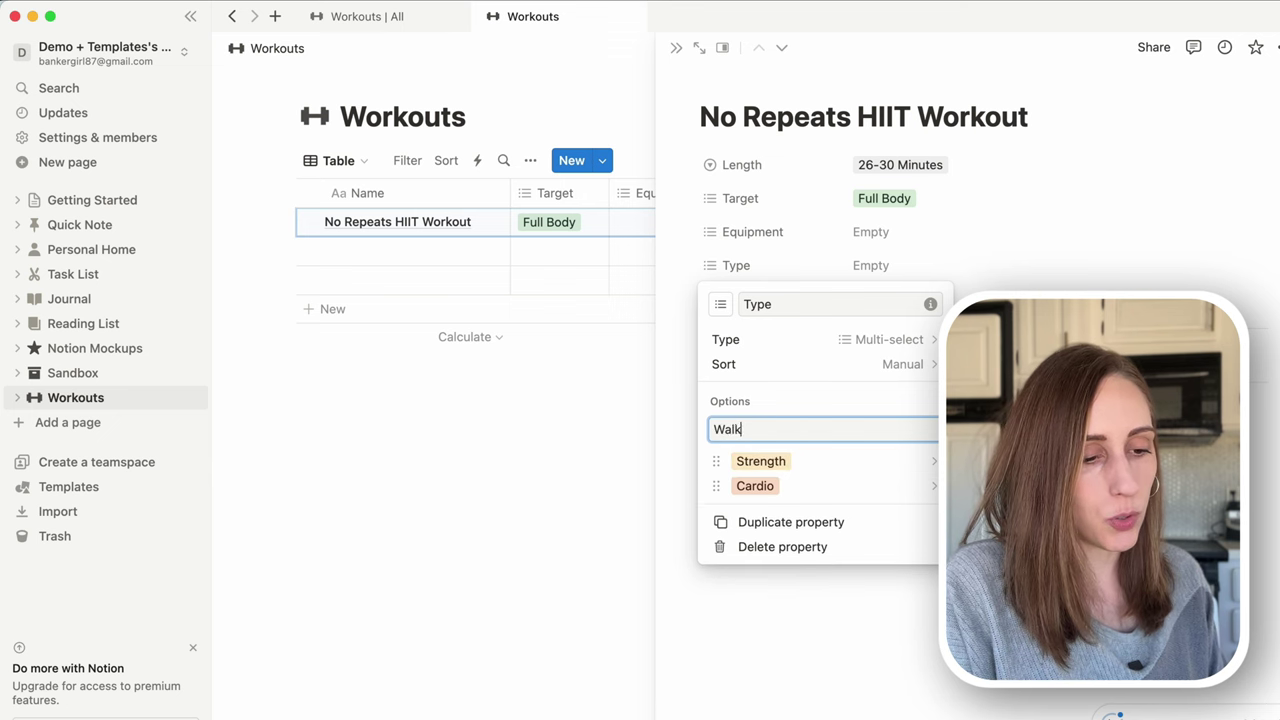
key("Return")
type("Yo")
key("BackSpace")
key("BackSpace")
type("Stretch")
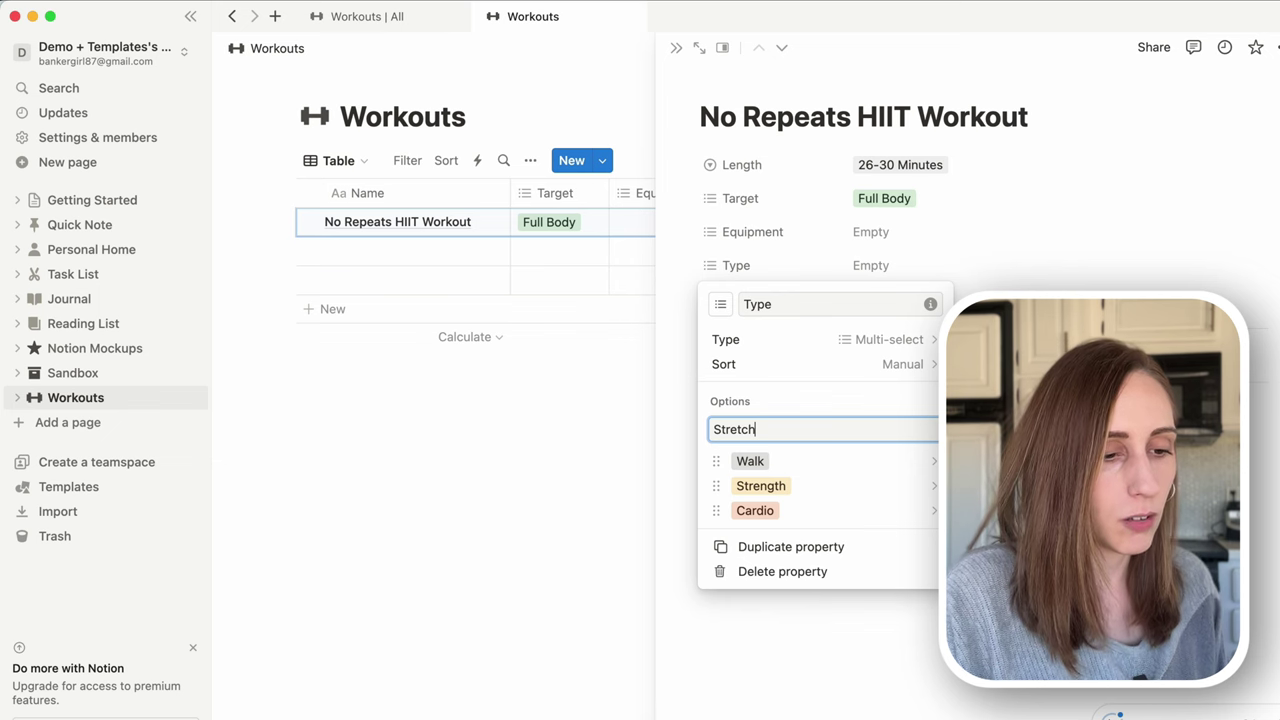
key("Return")
left_click(1080, 234)
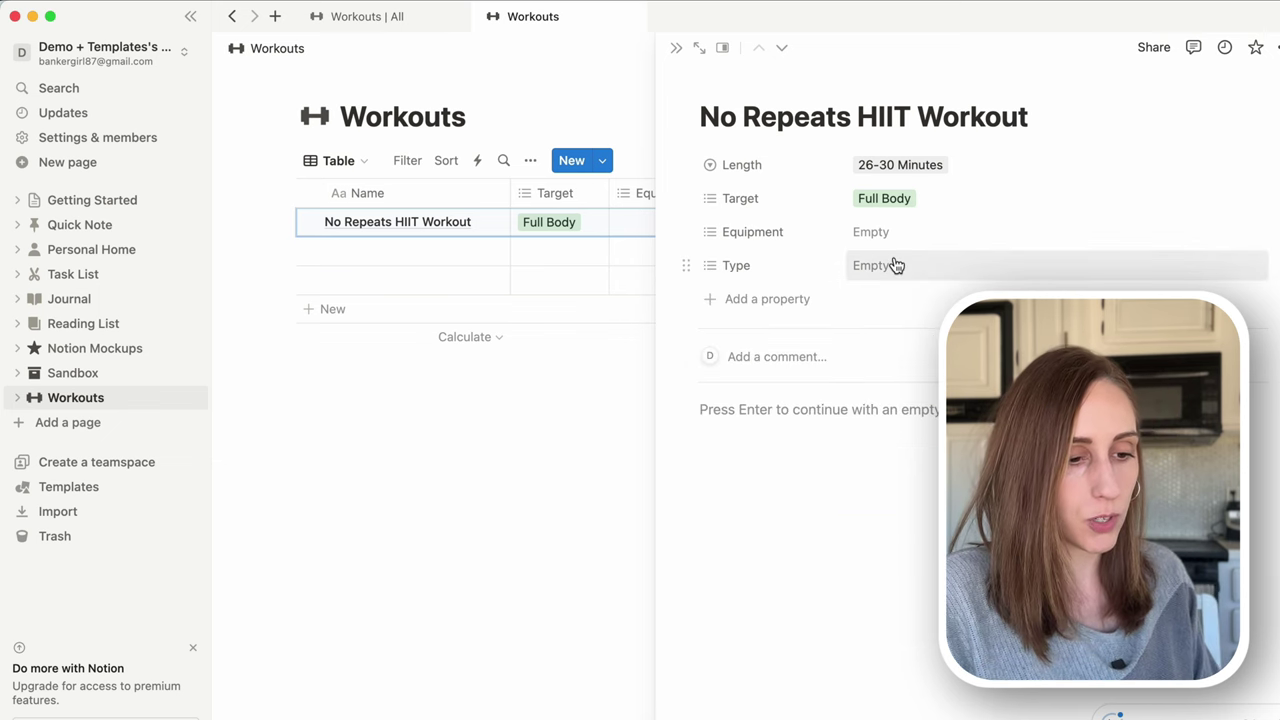
Set the workout's Type to Cardio and move the Type property above Equipment
left_click(895, 265)
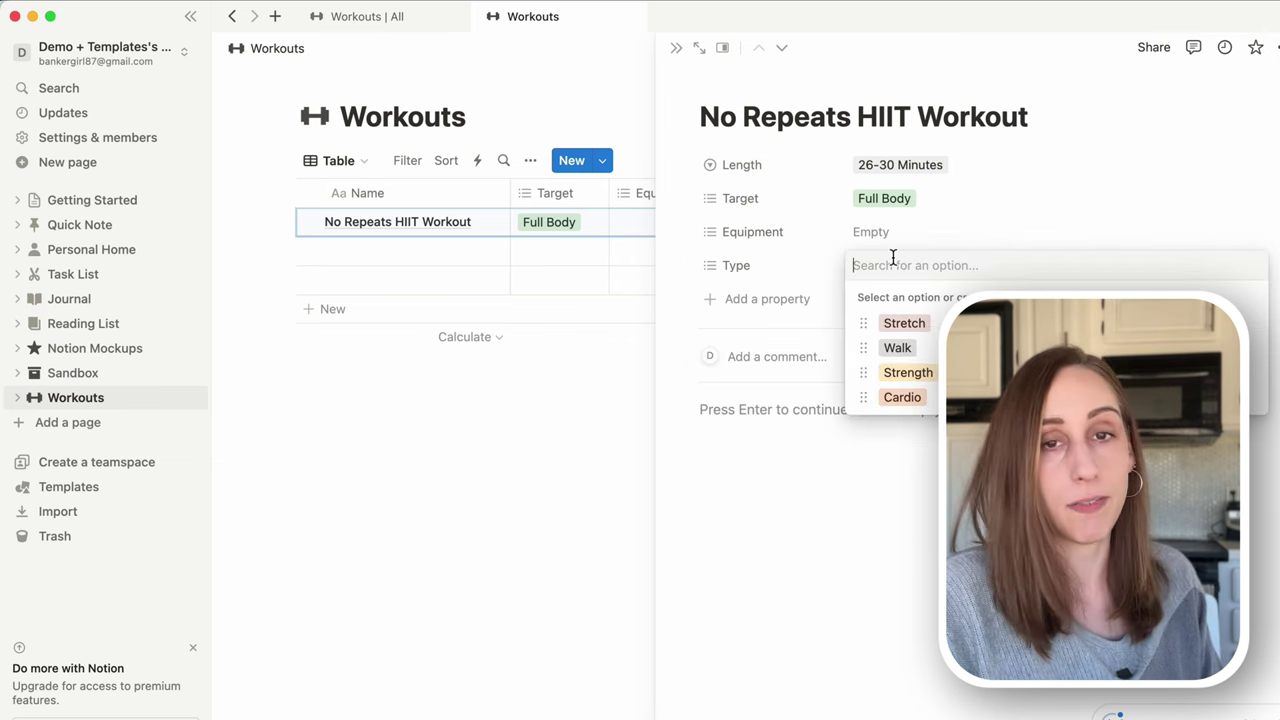
left_click(903, 398)
left_click(1076, 217)
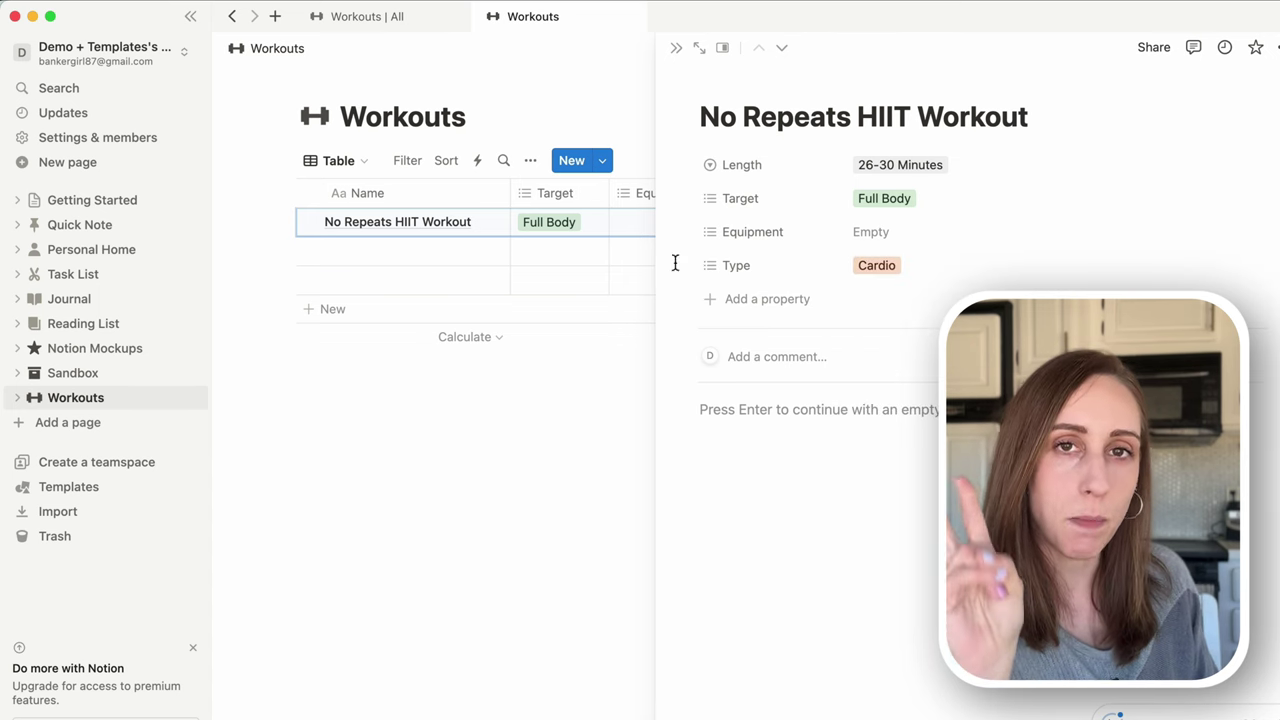
left_click_drag(686, 264, 686, 232)
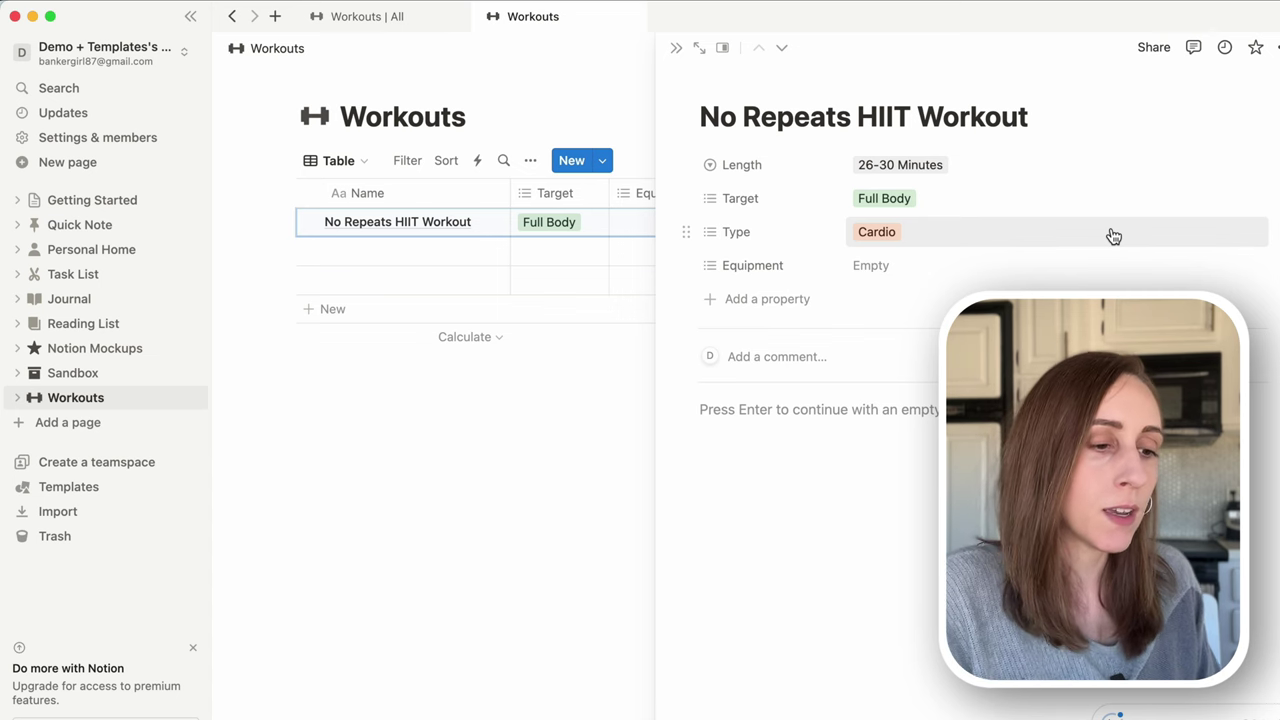
Add a URL property to the workout entry, keeping its default name
left_click(774, 301)
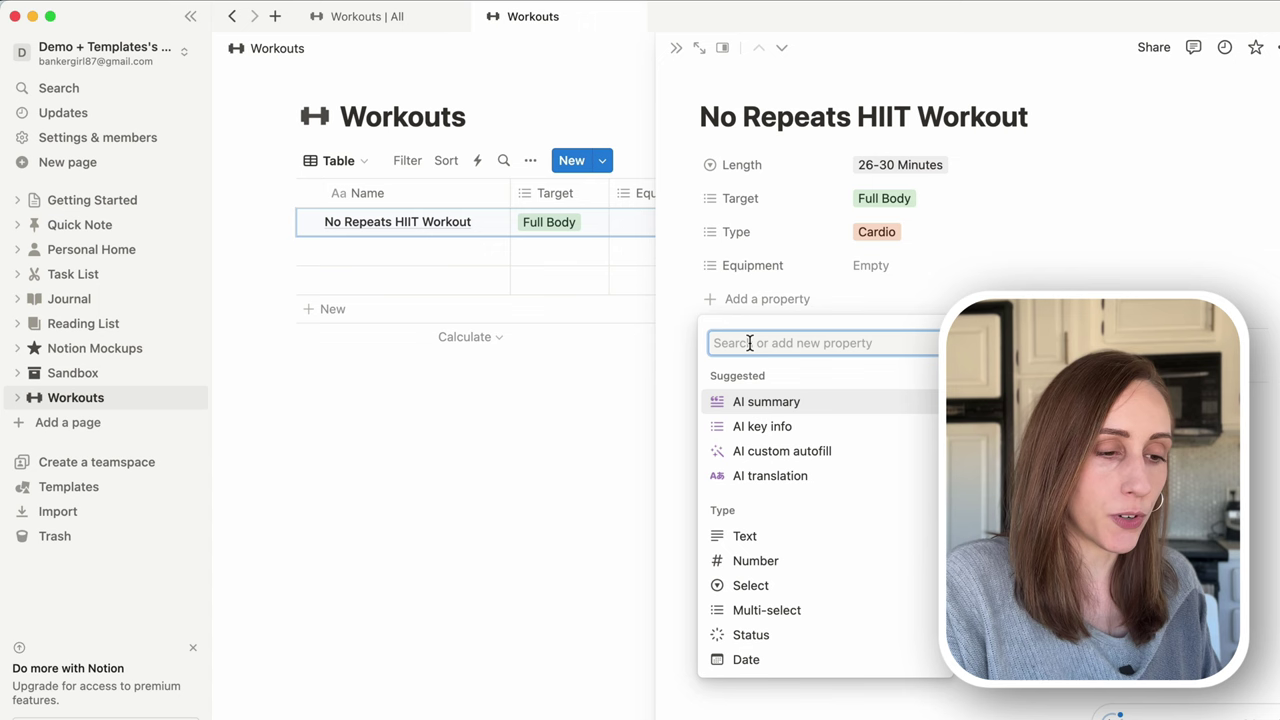
type("url")
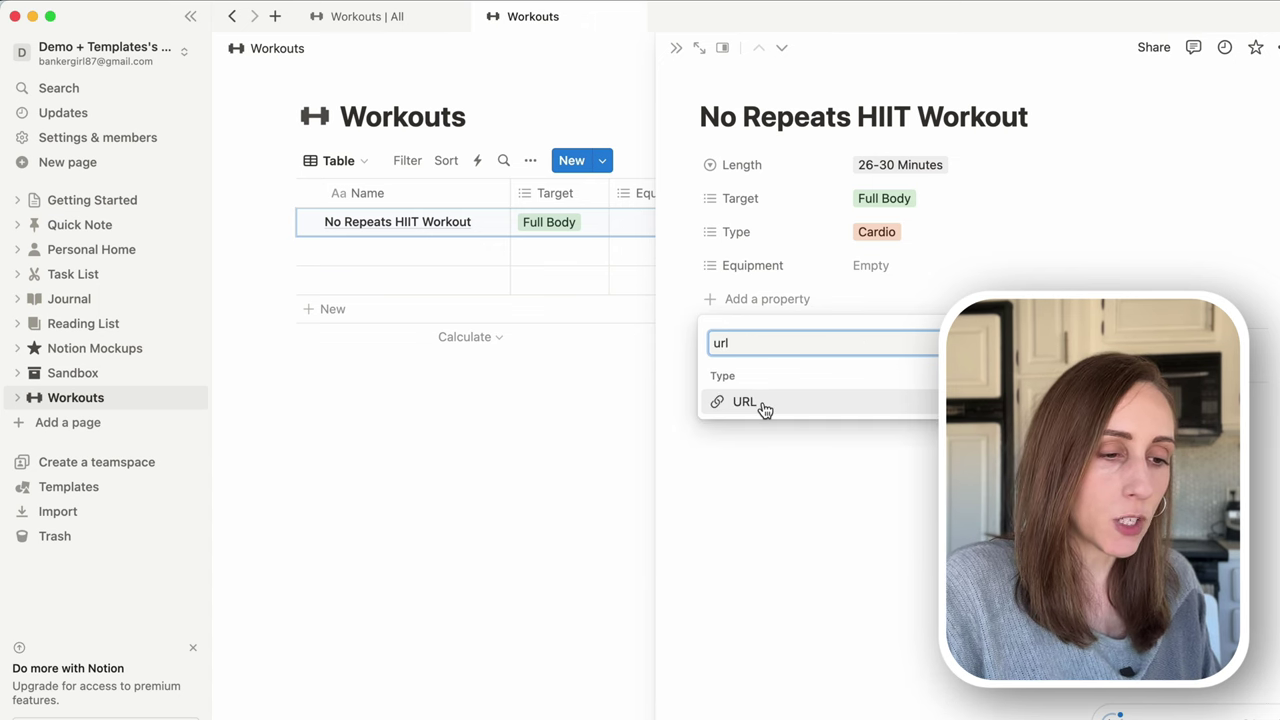
left_click(762, 404)
left_click(957, 293)
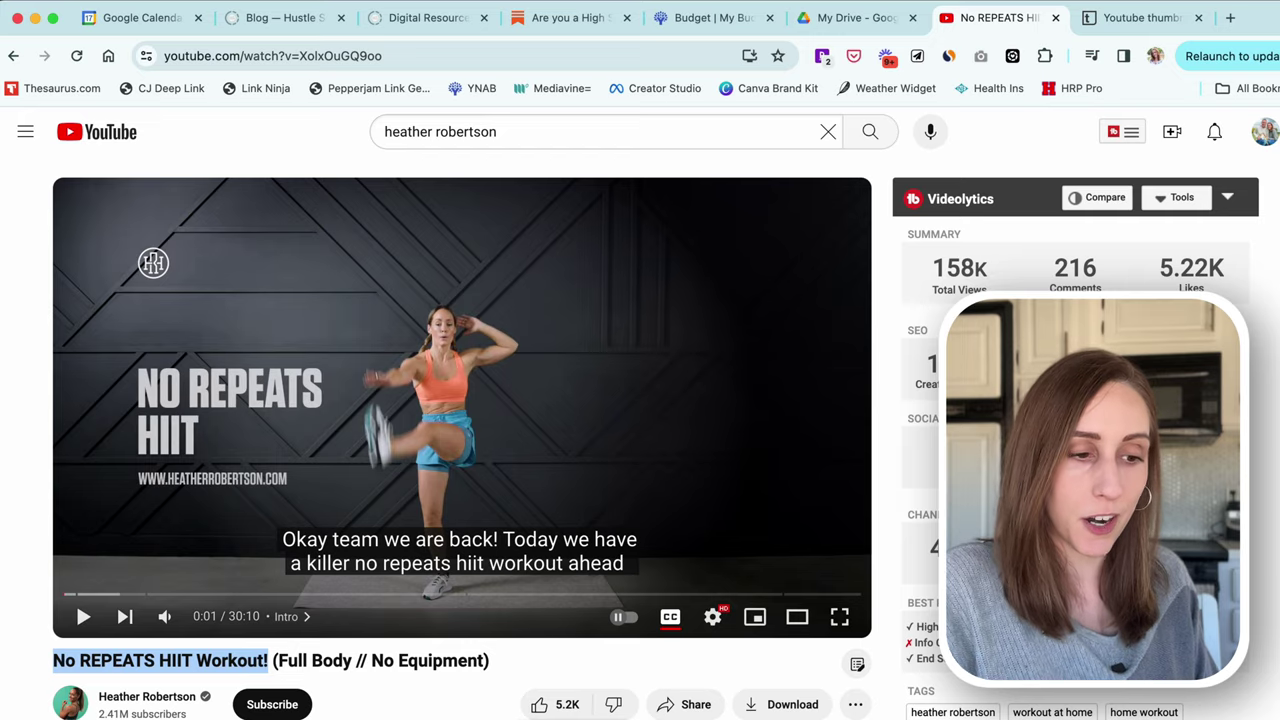
Copy the share link of the No Repeats HIIT video from YouTube in the browser and paste it into the workout's URL property in Notion
left_click(688, 704)
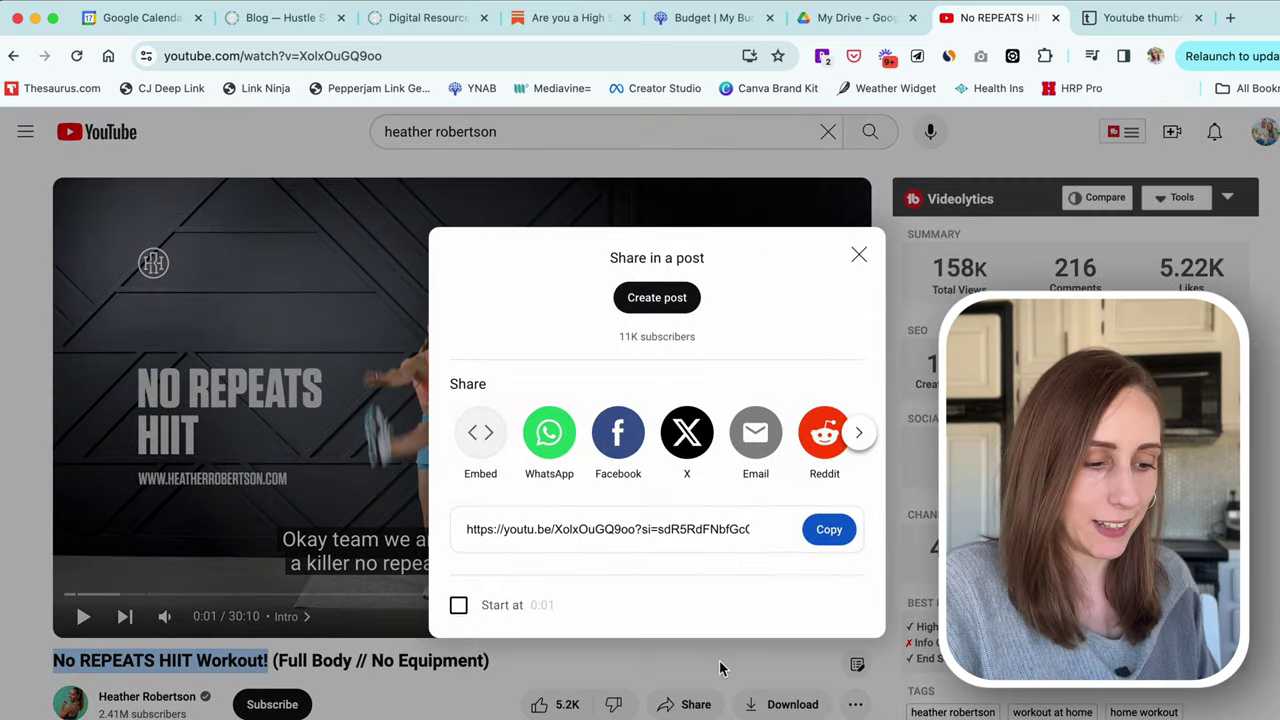
left_click(829, 530)
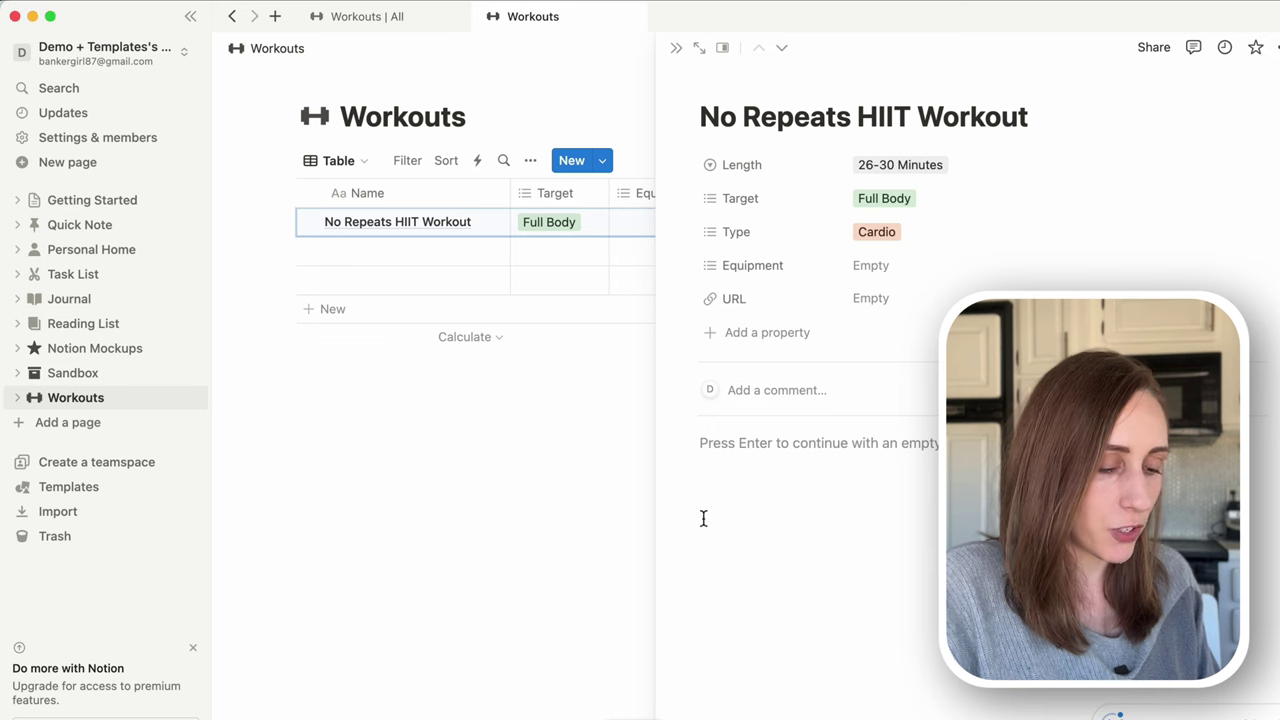
left_click(866, 298)
key("super+v")
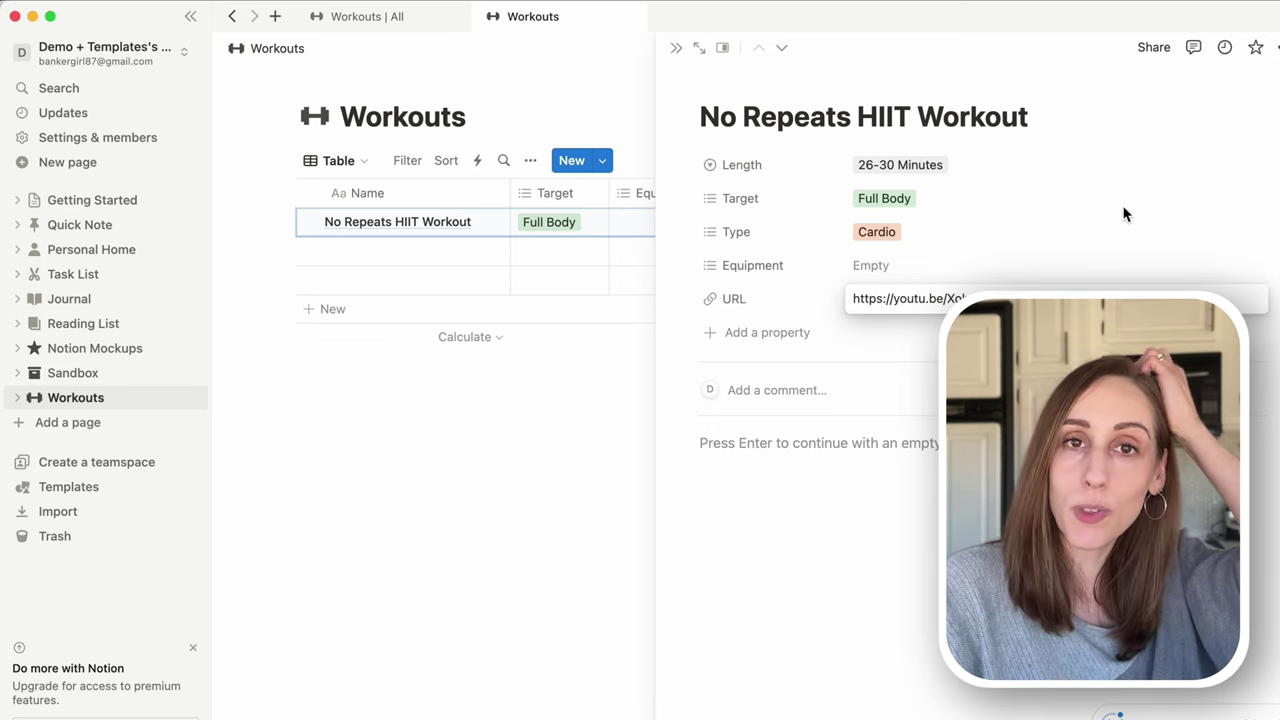
left_click(1127, 216)
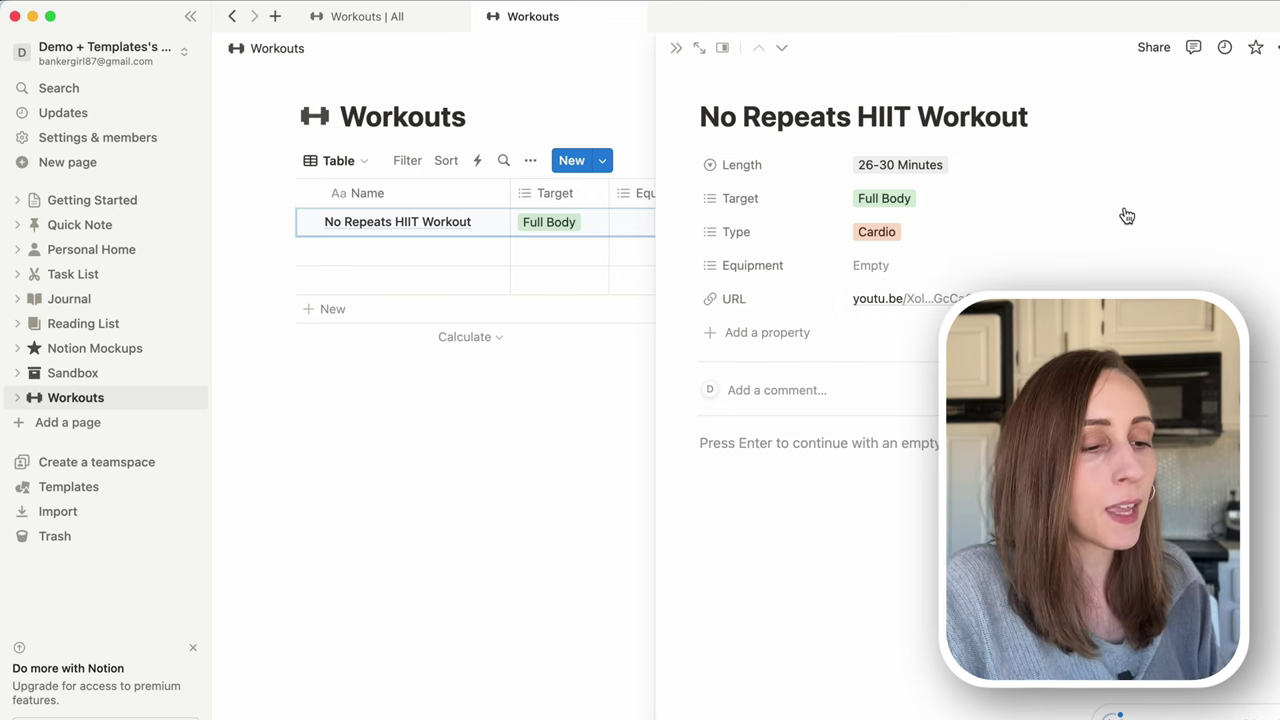
Add a Text property named Notes to the workout entry
left_click(785, 334)
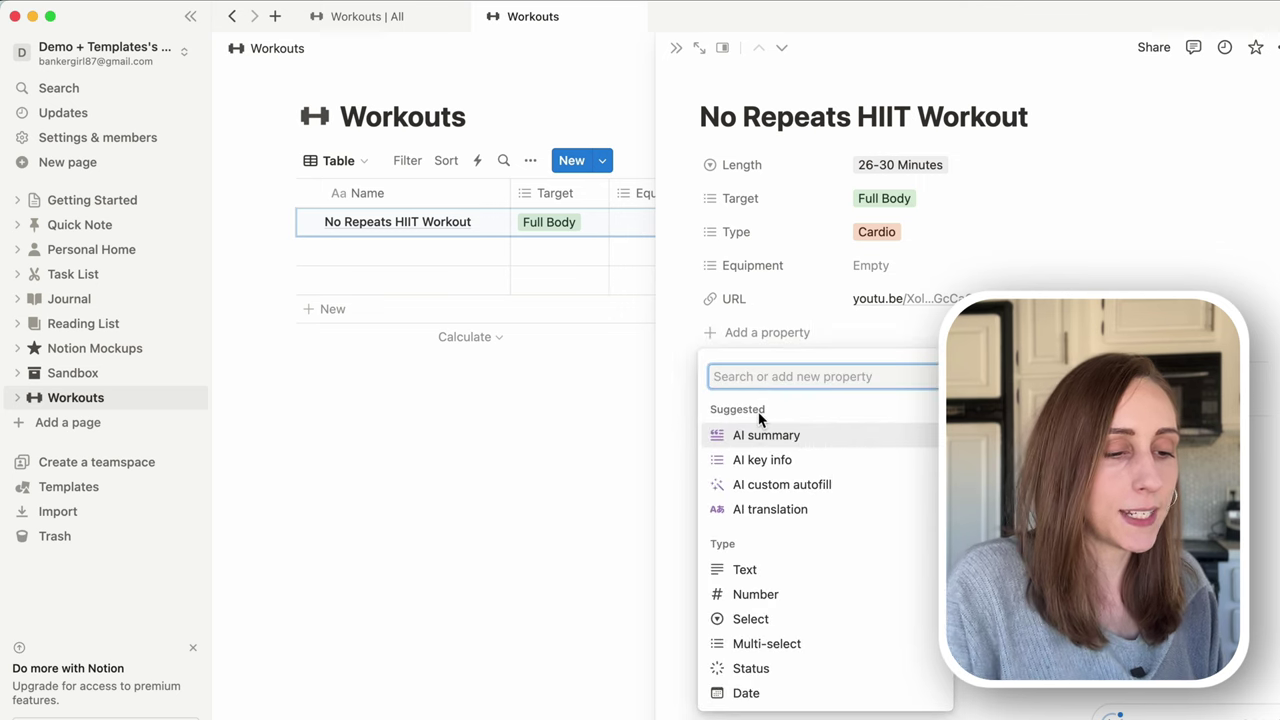
left_click(737, 569)
type("Notes")
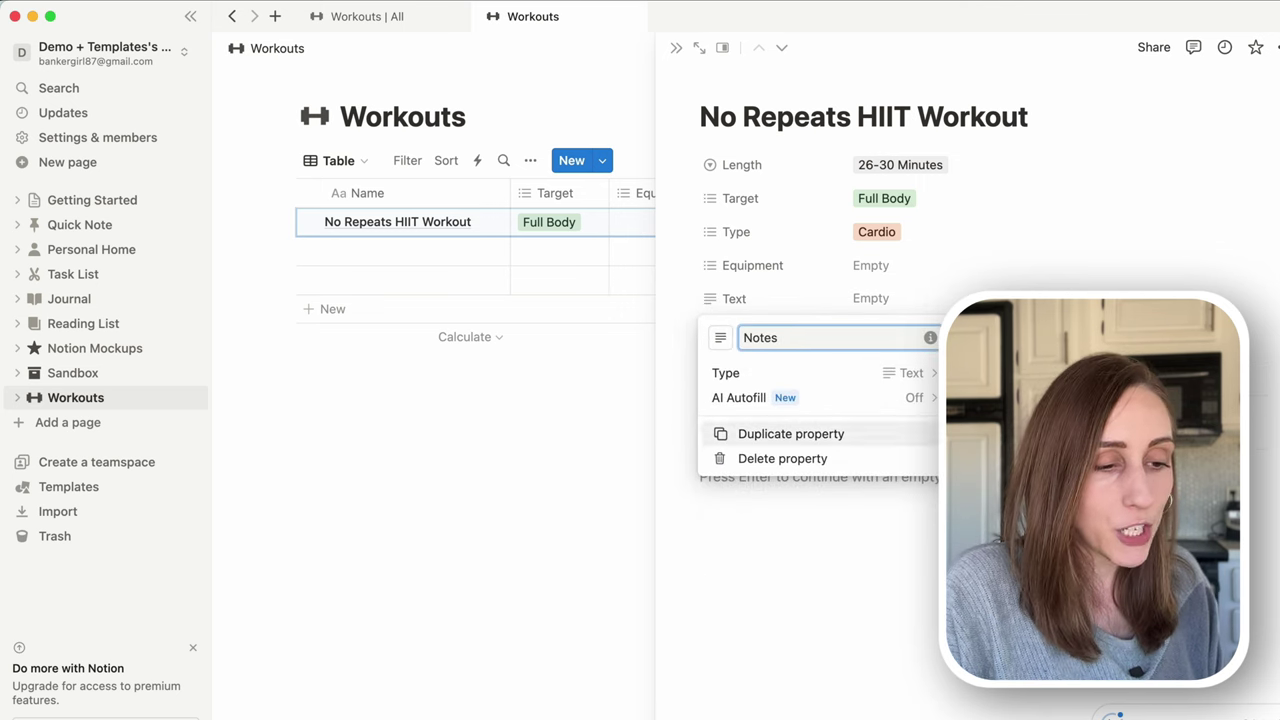
key("Return")
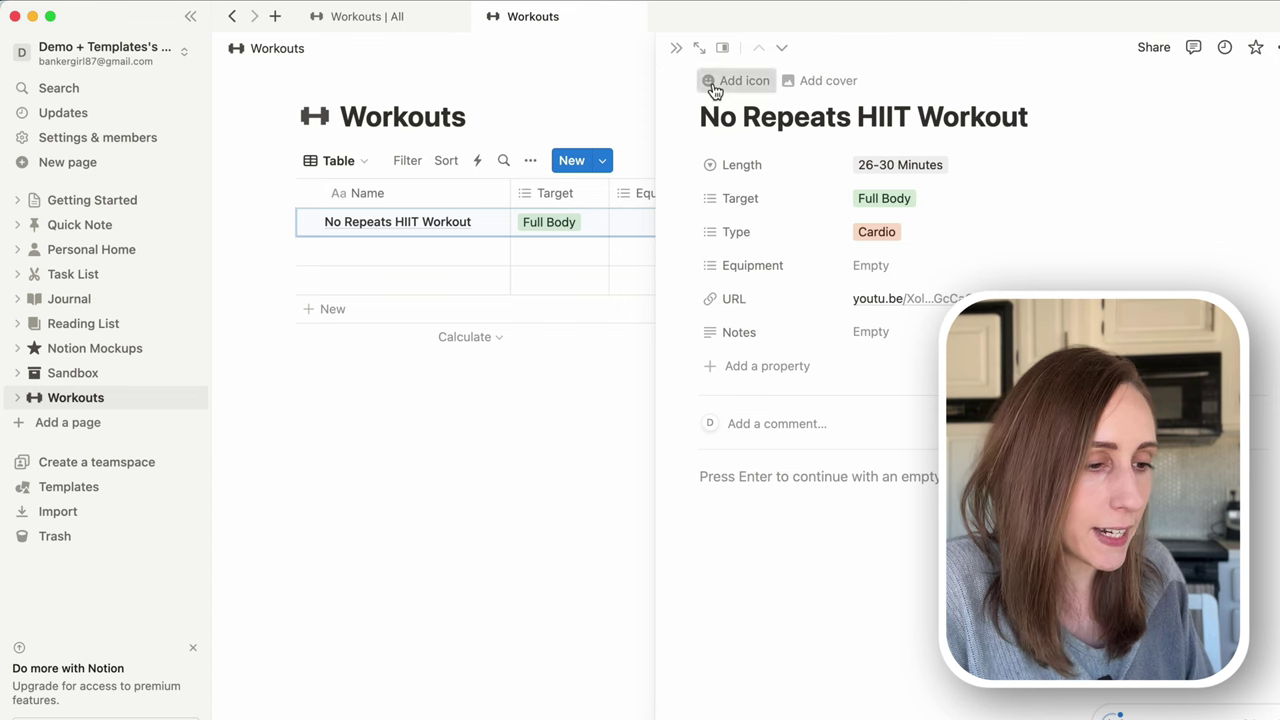
Give the No Repeats HIIT Workout page a pink standing-person icon and add a cover image
left_click(718, 92)
left_click(716, 118)
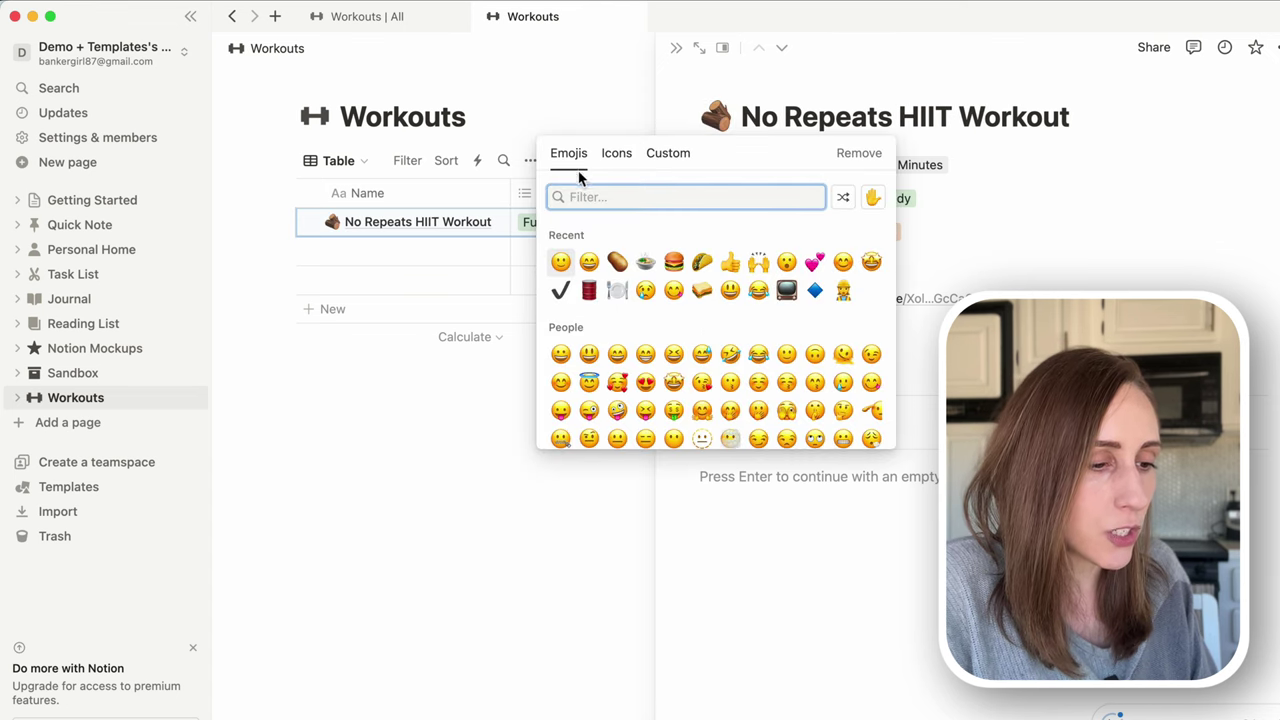
left_click(617, 155)
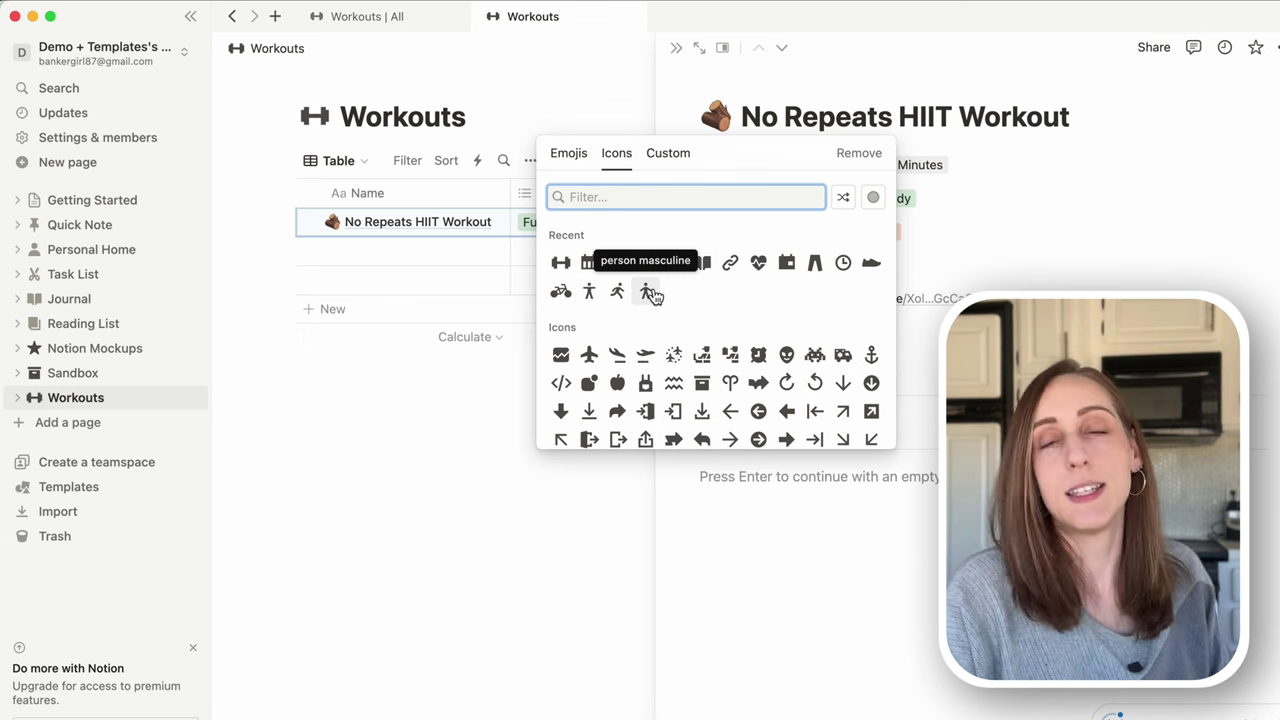
mouse_move(590, 293)
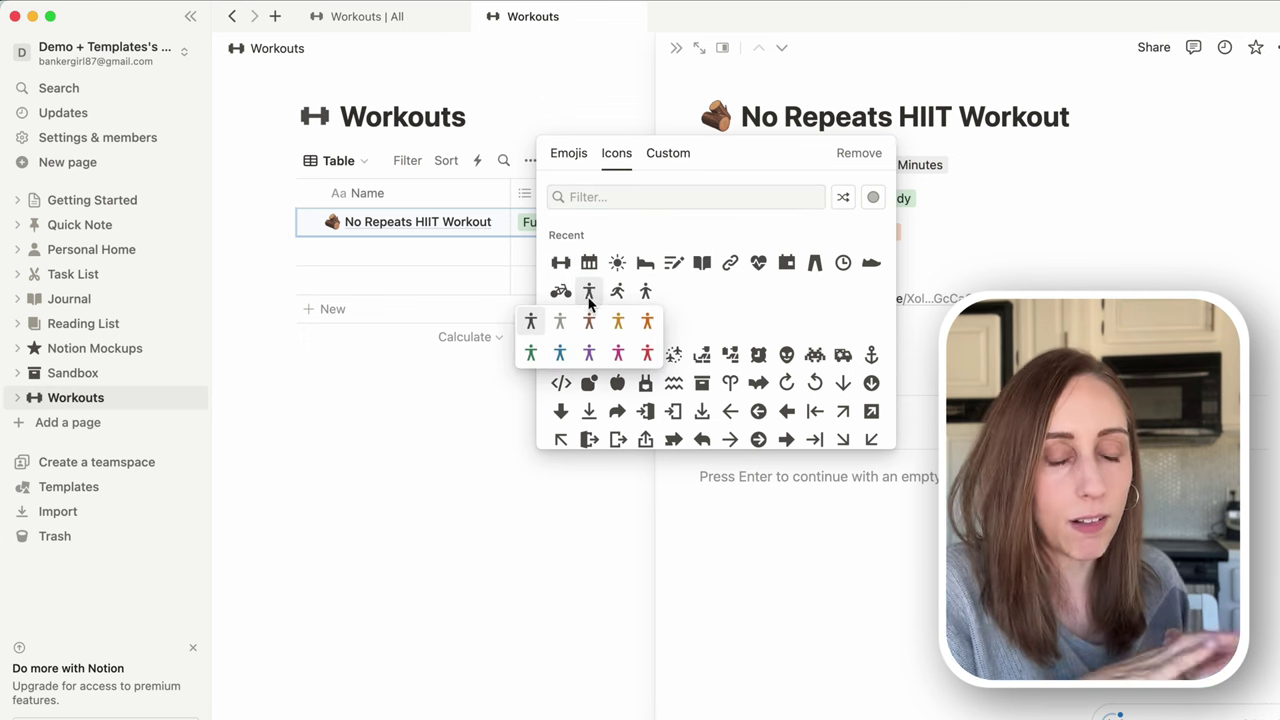
left_click(618, 354)
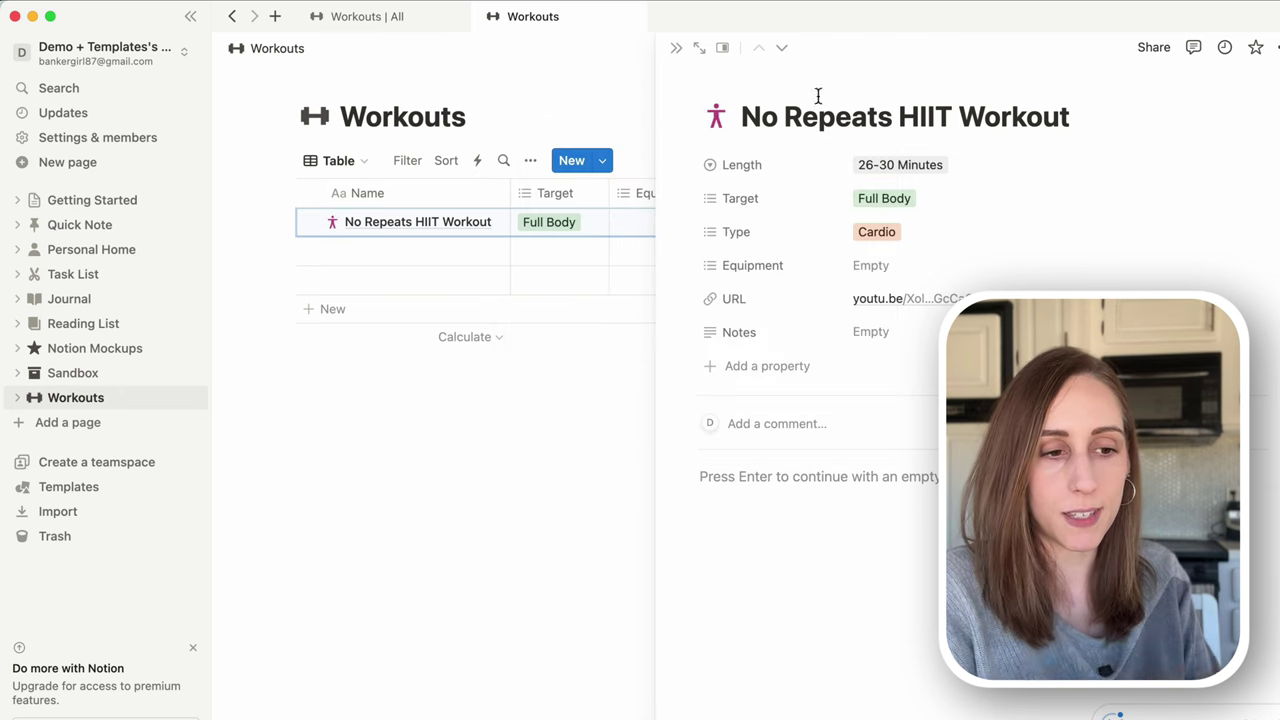
left_click(755, 88)
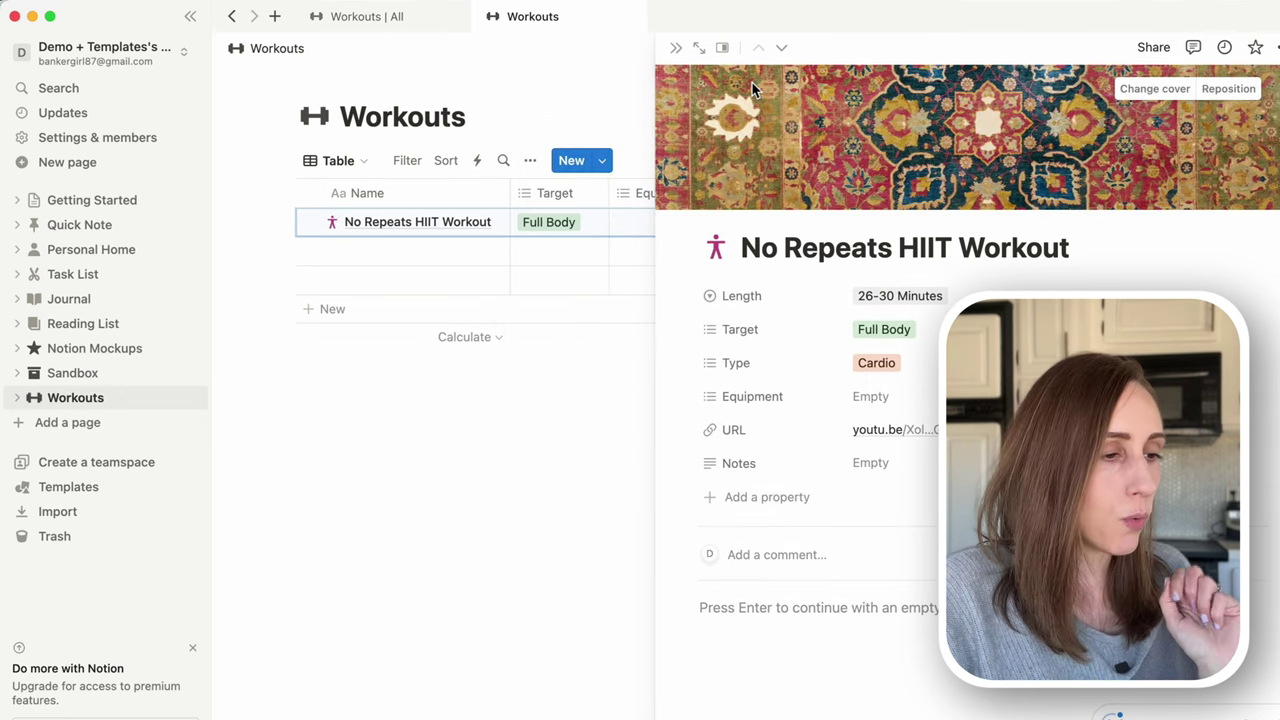
Open the Personal Dashboard in the other workspace and examine how its Workouts gallery displays cover images
left_click(340, 23)
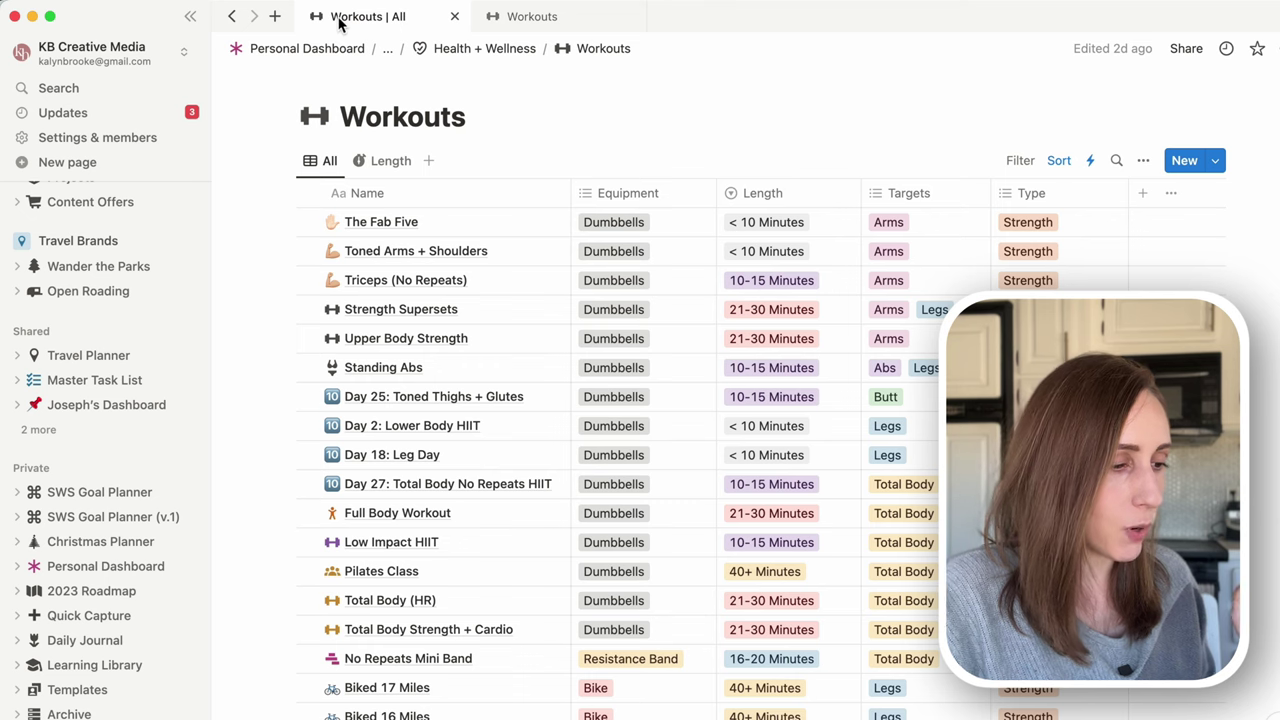
scroll(90, 480, "down", 2)
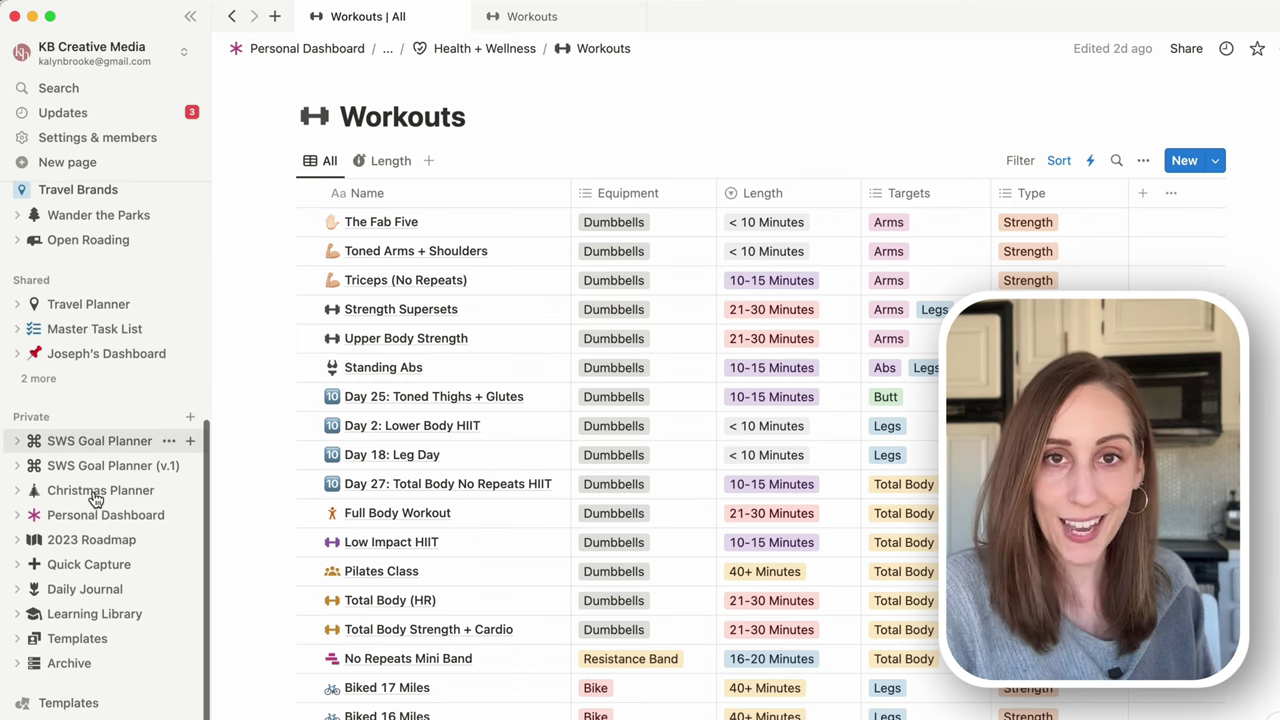
left_click(82, 518)
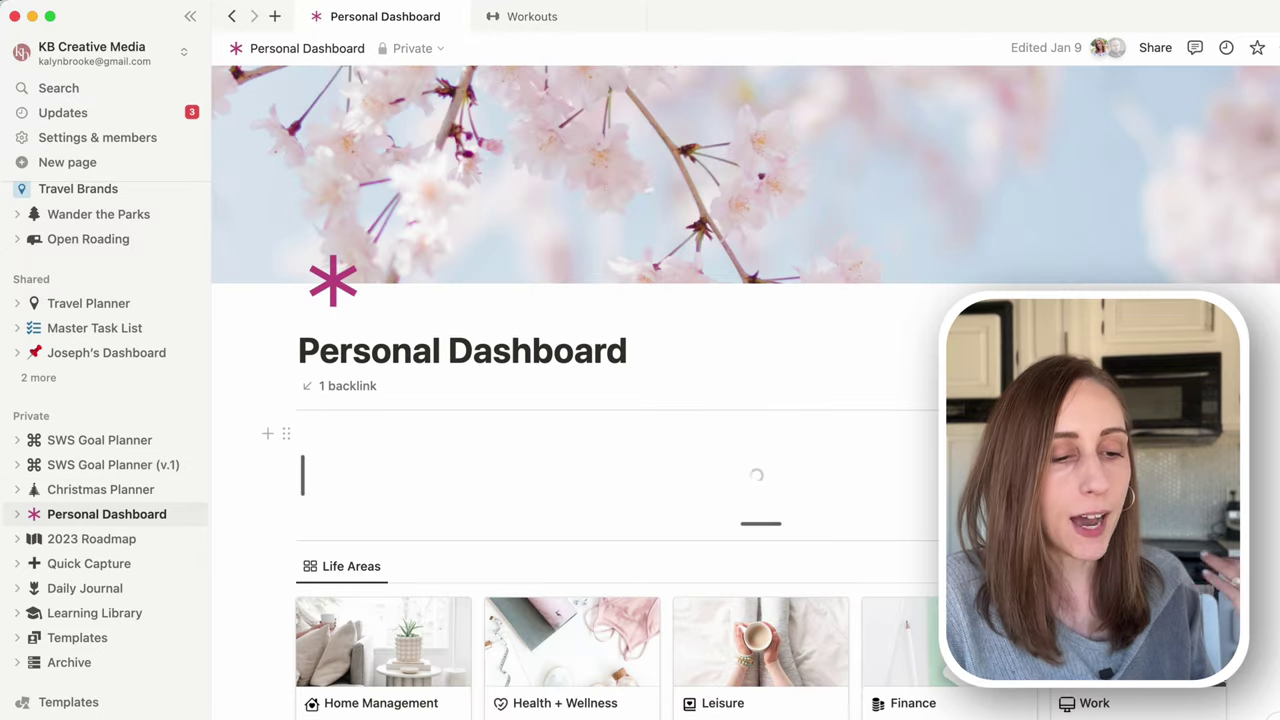
scroll(640, 400, "down", 15)
scroll(970, 530, "down", 4)
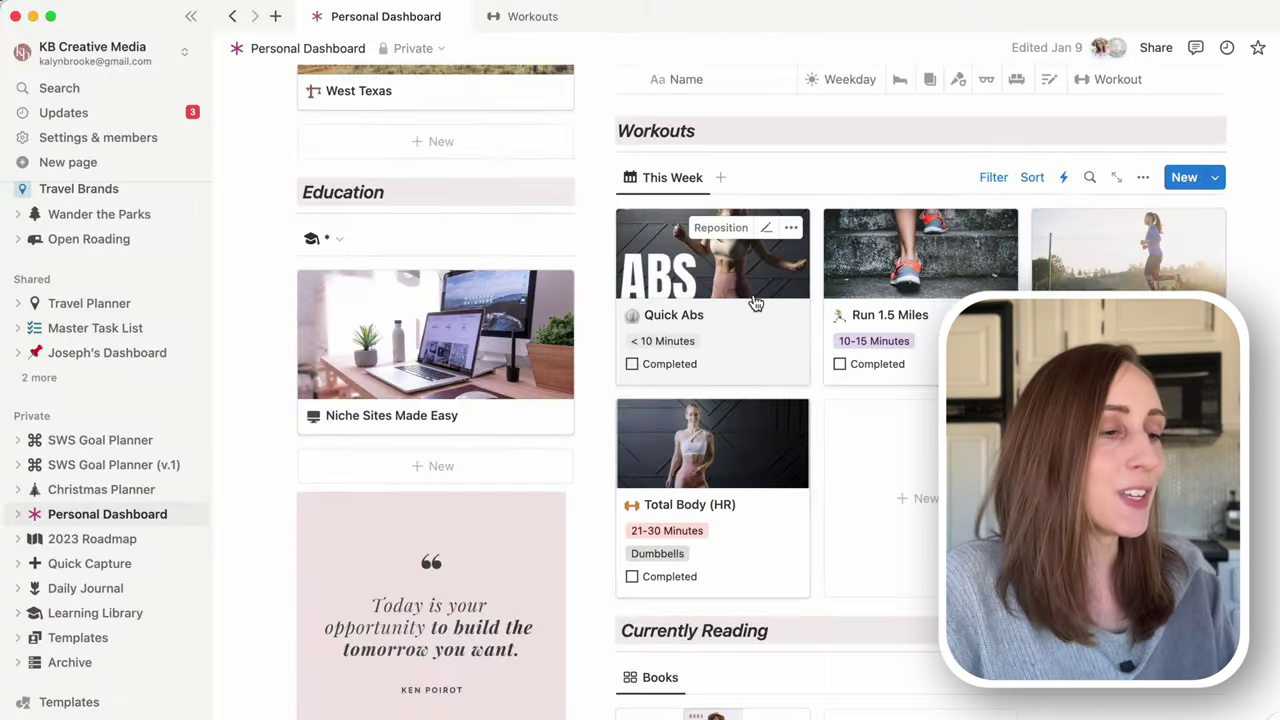
Return to the new Workouts database and look through the upload and link options for changing the workout page's cover
left_click(562, 27)
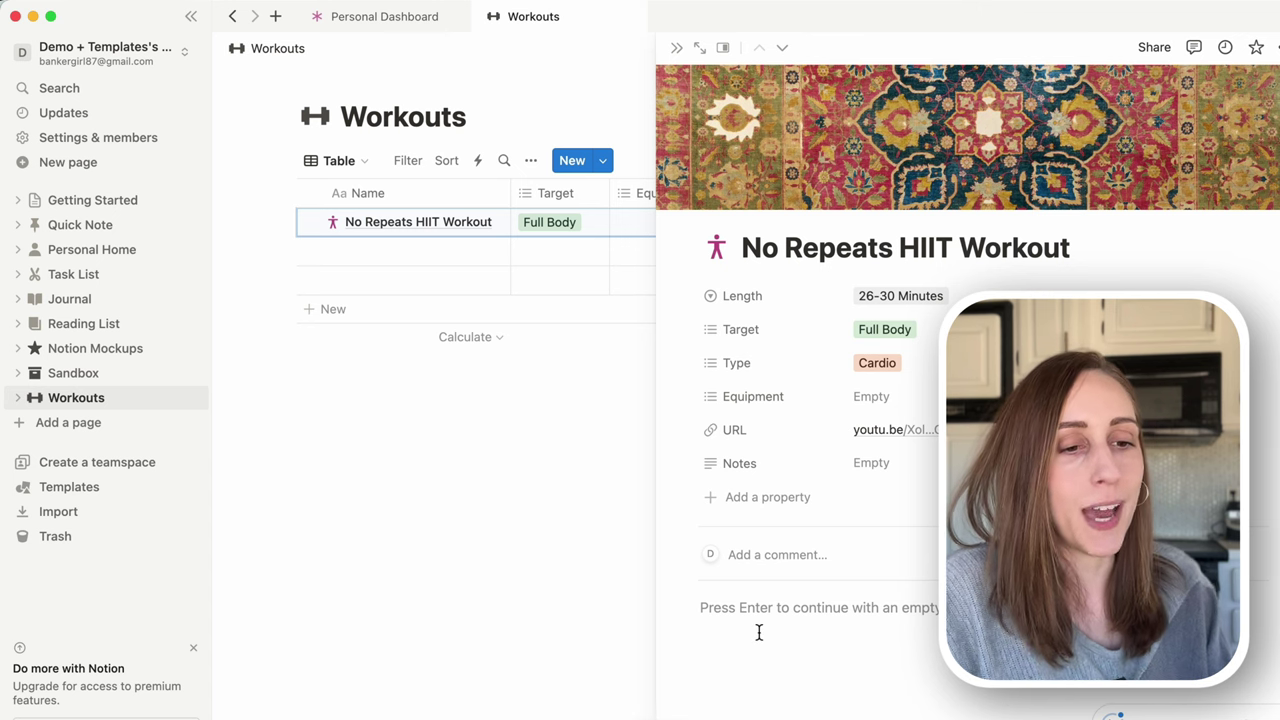
mouse_move(1205, 205)
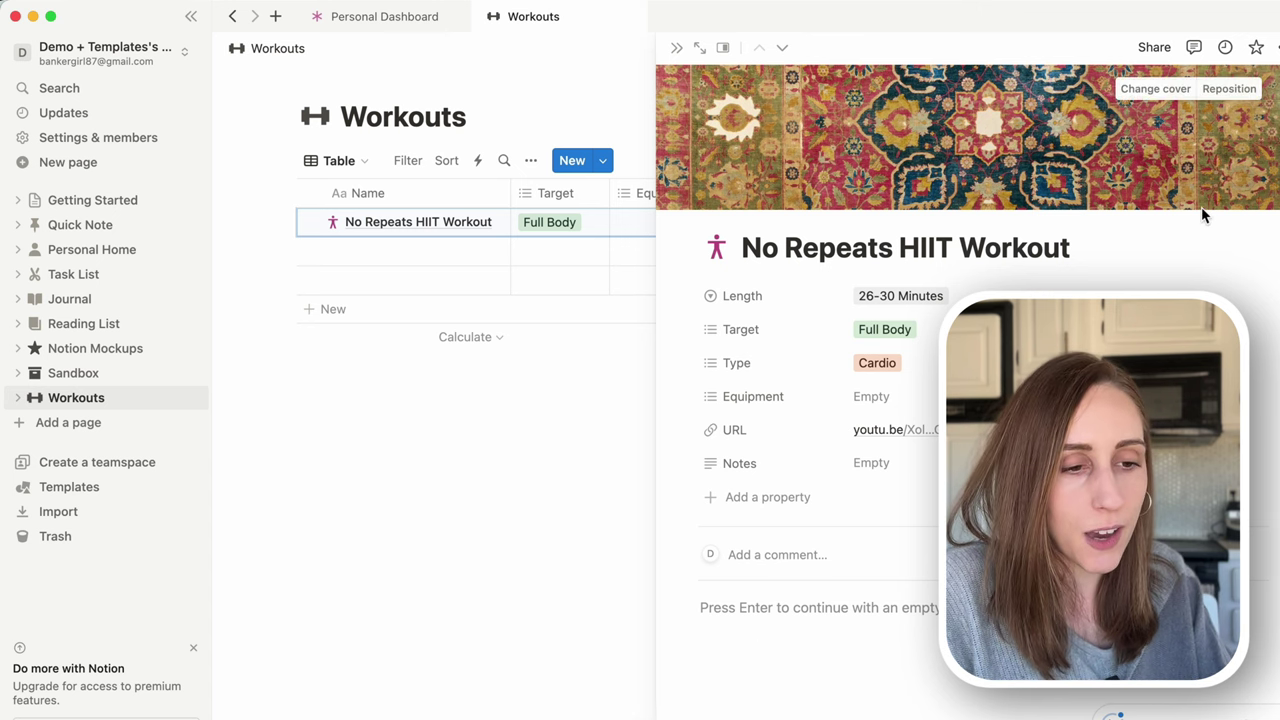
left_click(1155, 89)
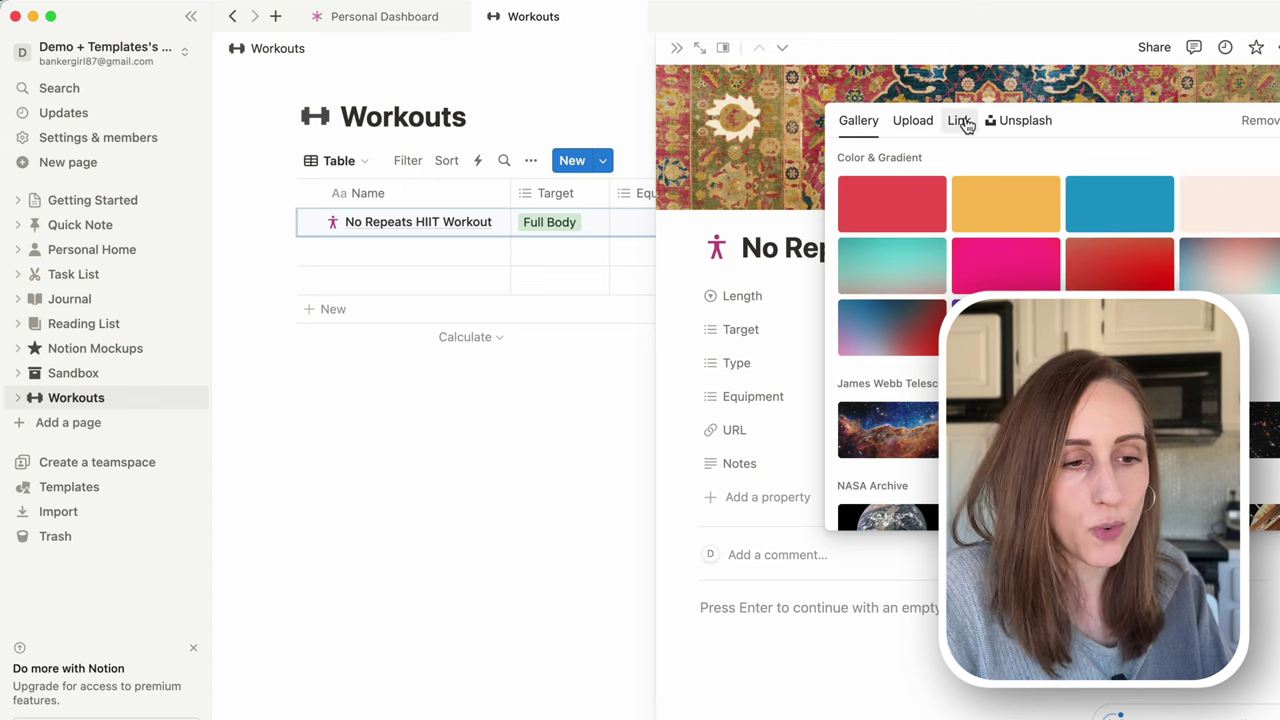
left_click(913, 121)
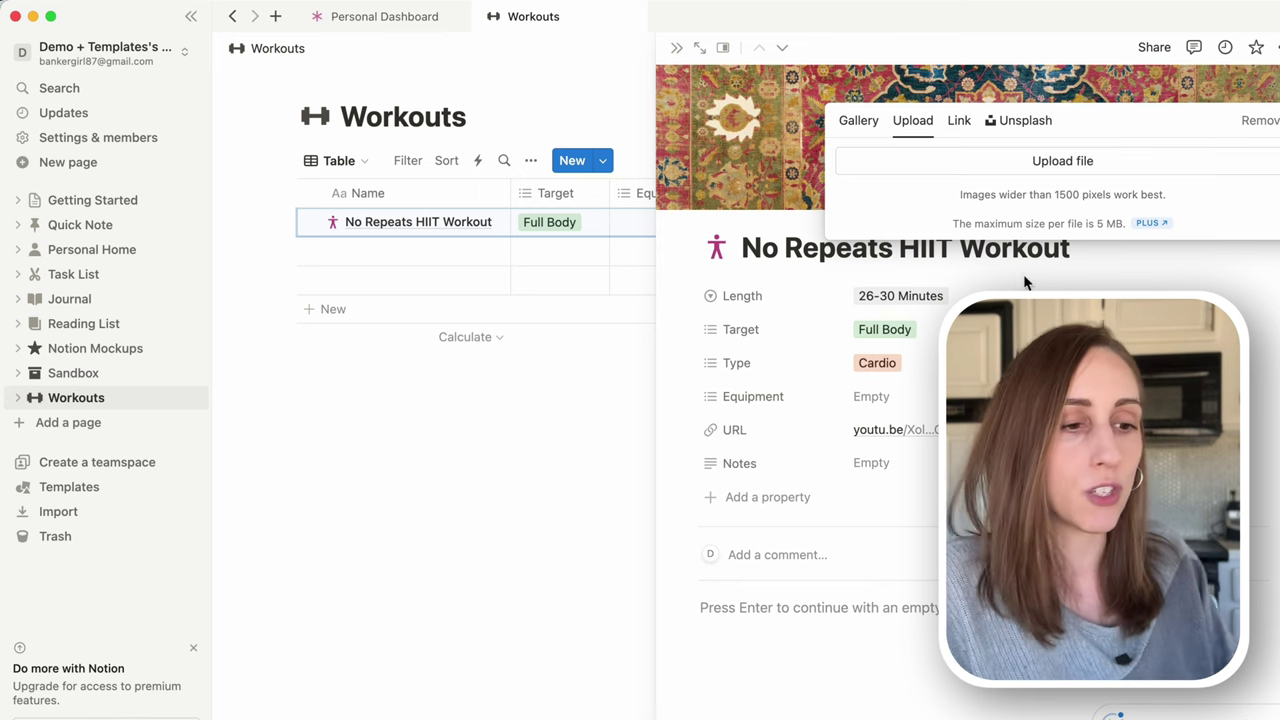
left_click(959, 120)
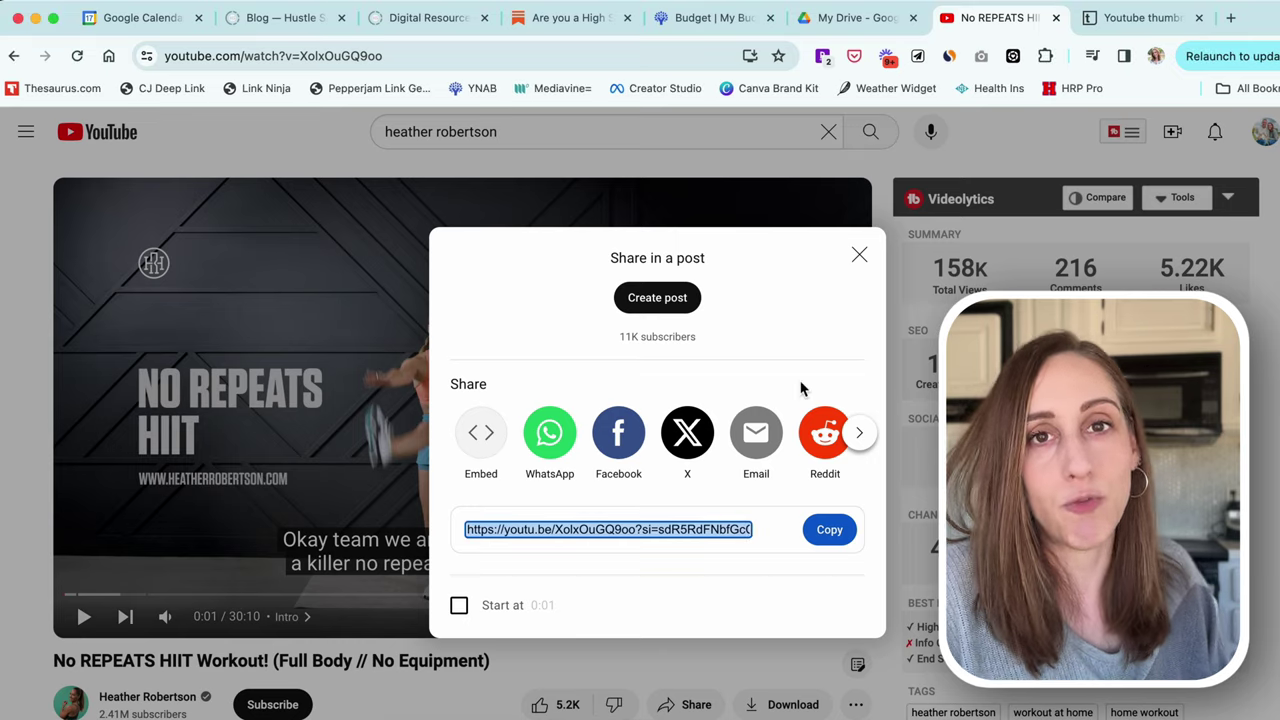
Switch to the browser and load youtube-thumbnail-grabber.com afresh
left_click(1095, 20)
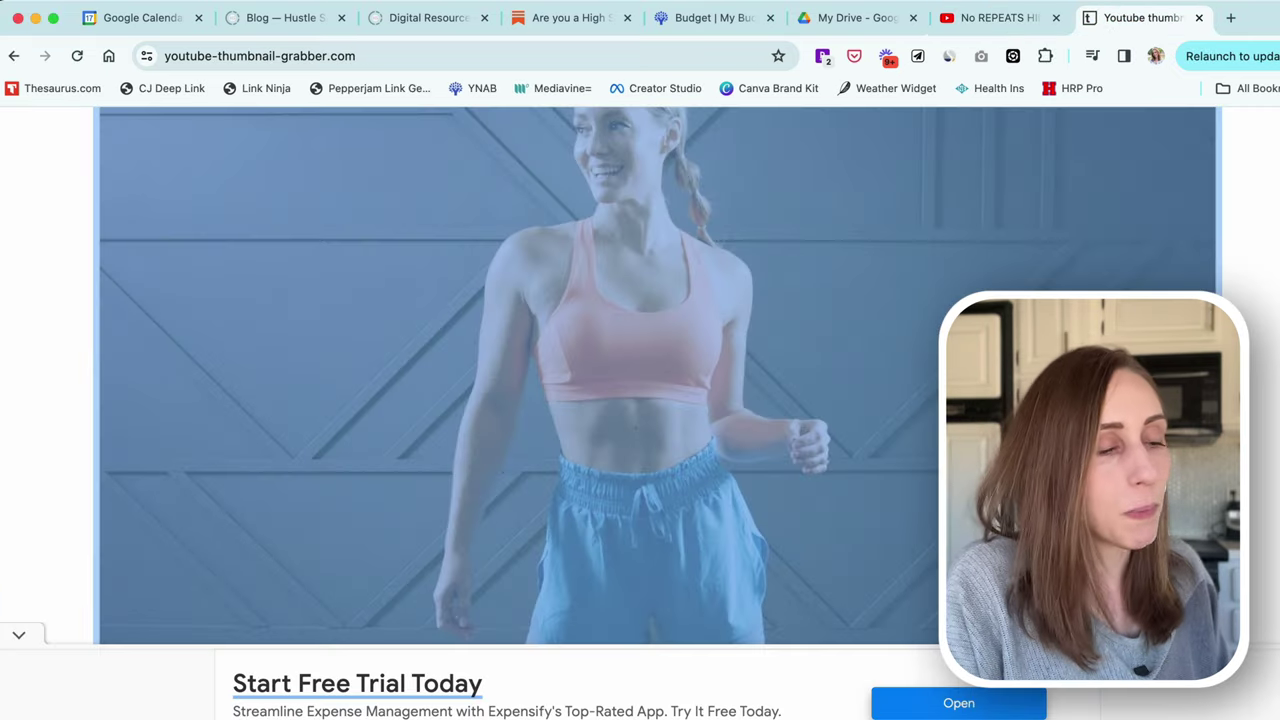
left_click(1246, 176)
scroll(1246, 176, "up", 10)
left_click(430, 55)
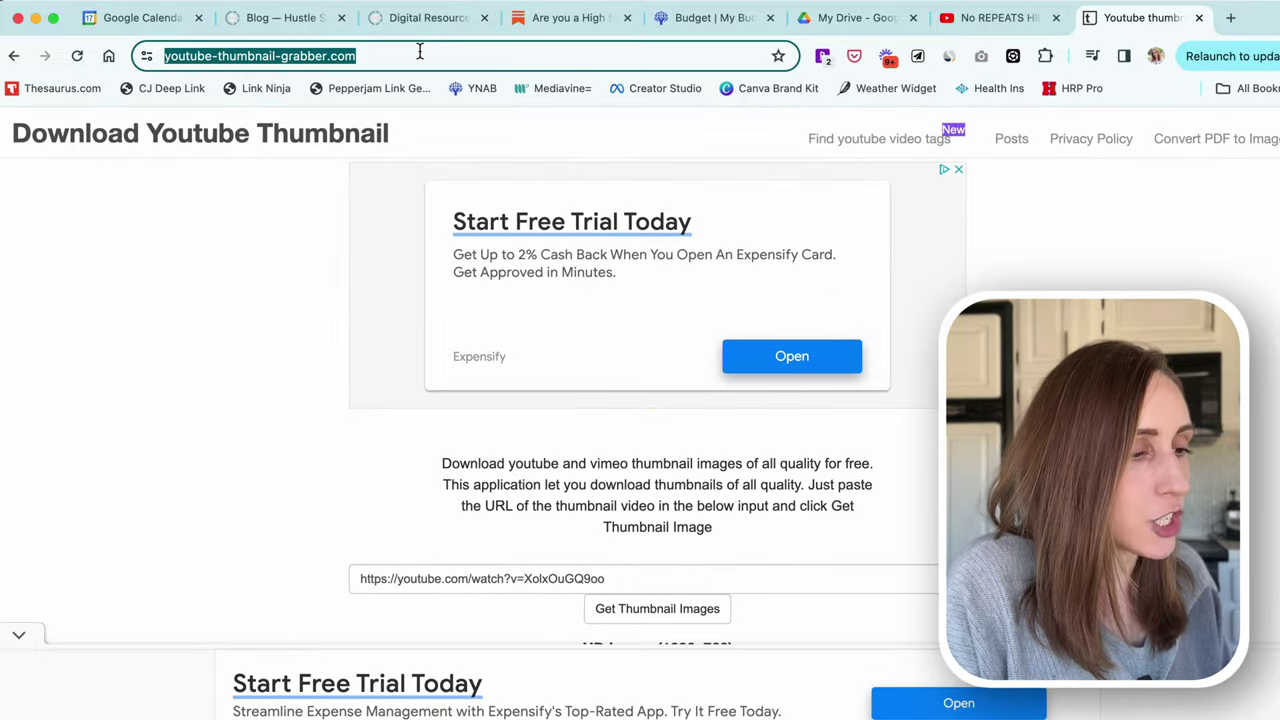
type("youtube-")
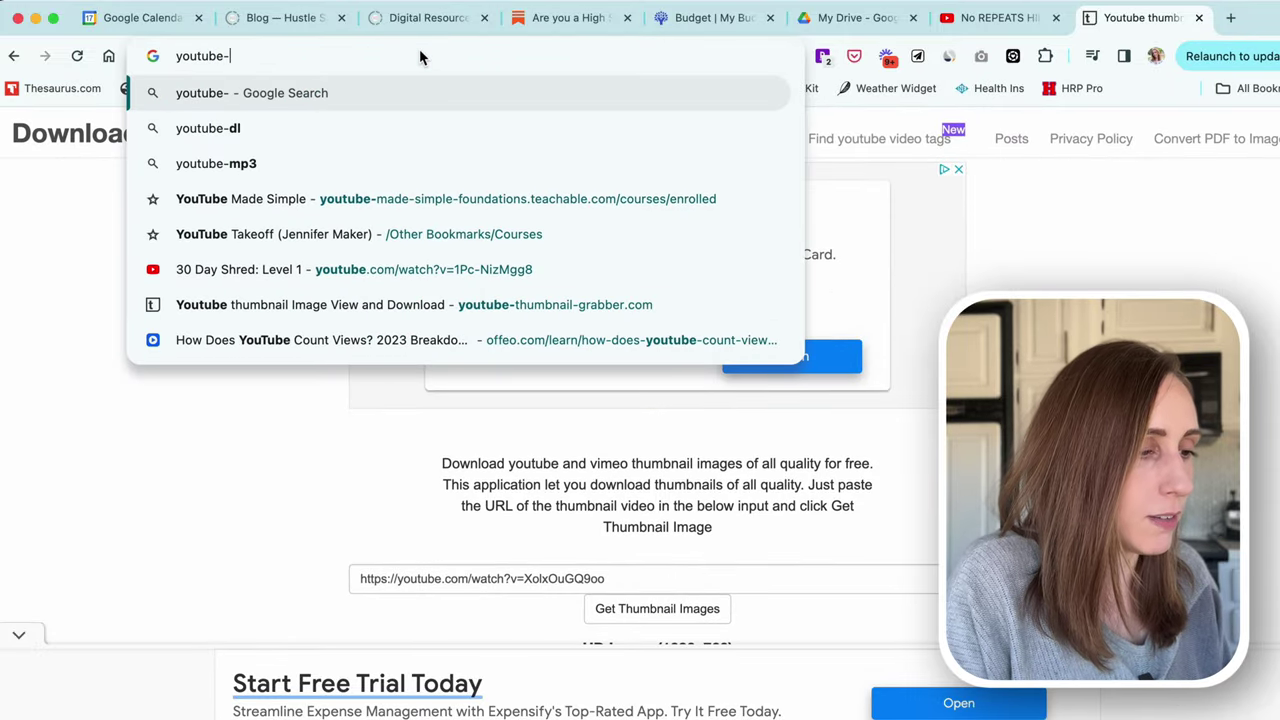
type("thumbnail-g")
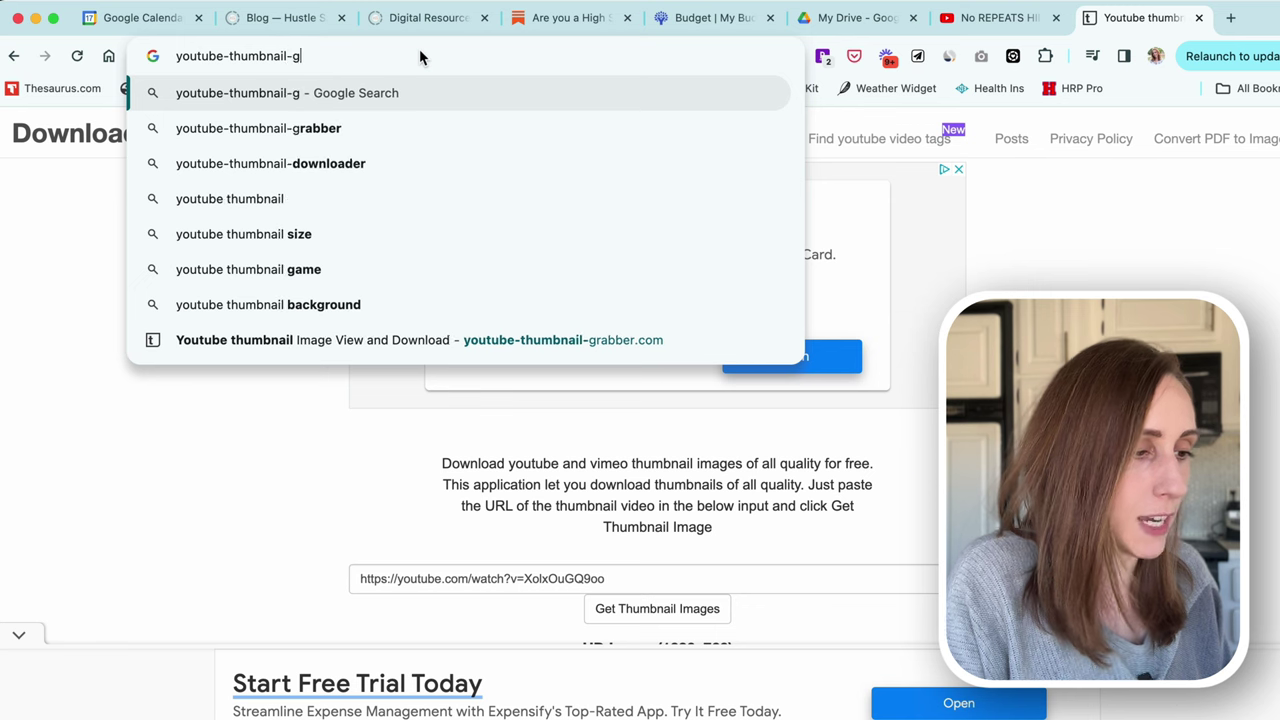
type("rabb")
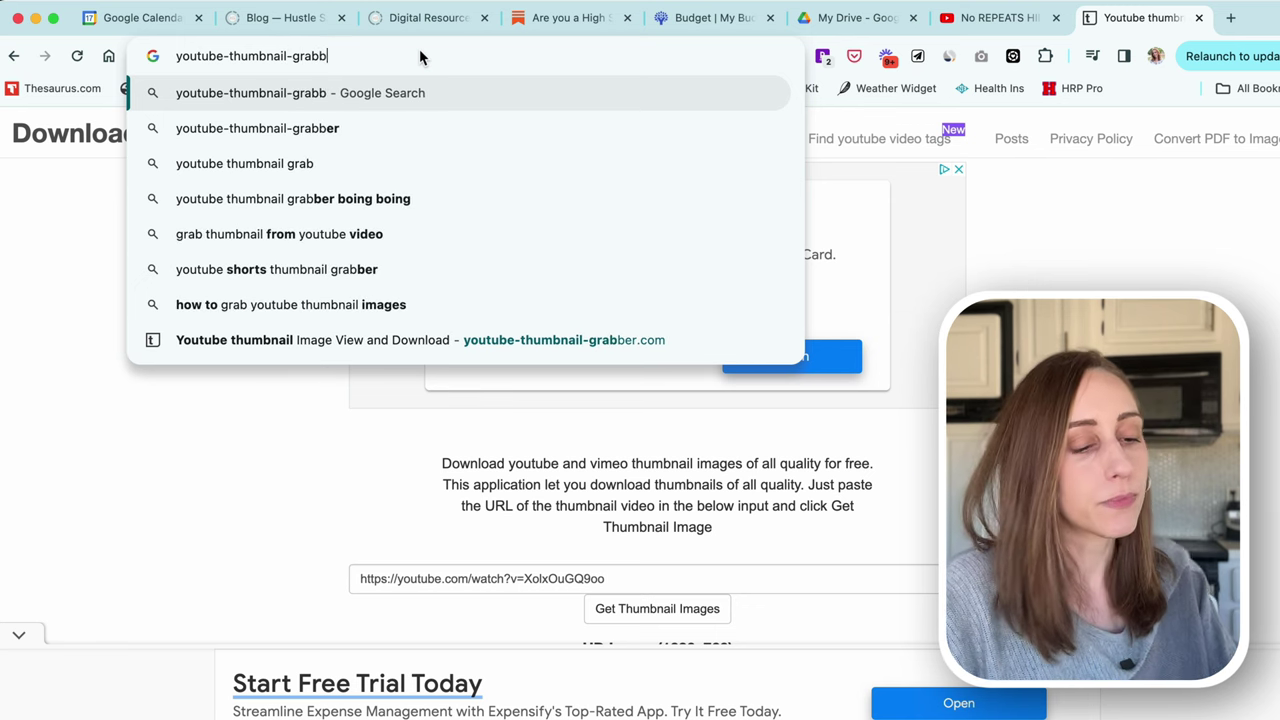
type("er.com")
key("Return")
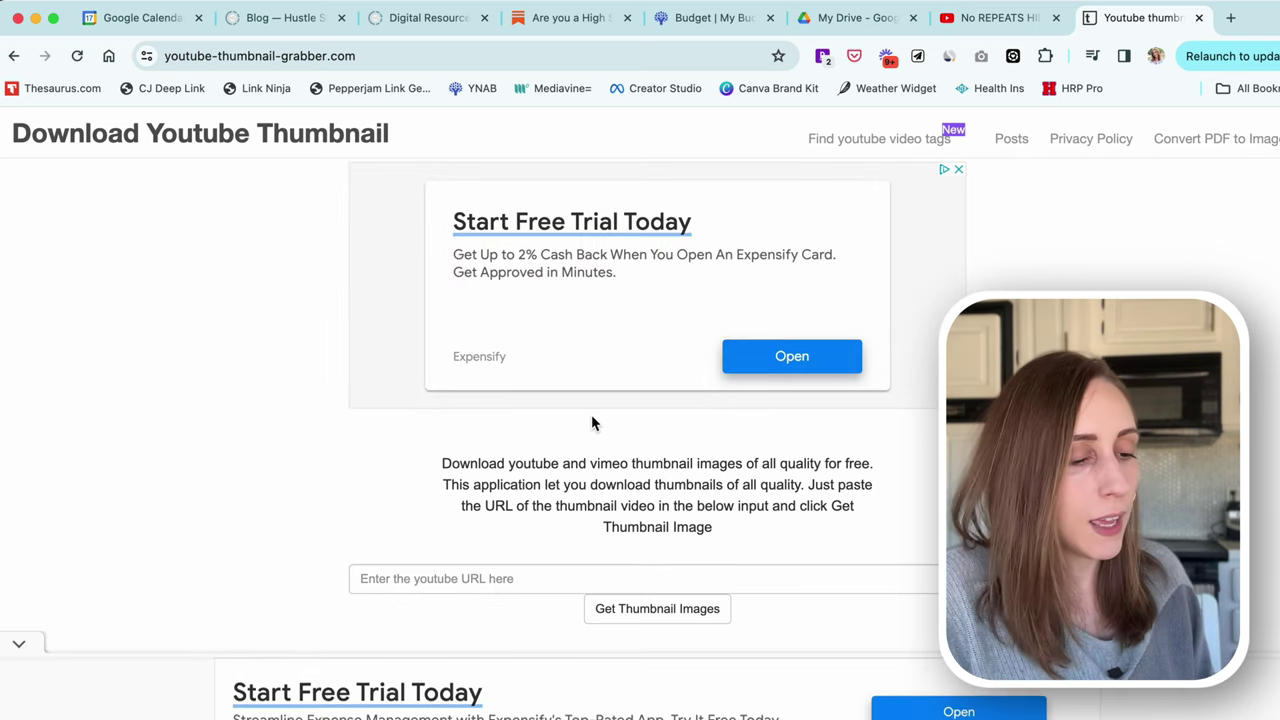
Get the thumbnail images for the workout video's YouTube share link and copy the large thumbnail's image address
left_click(486, 575)
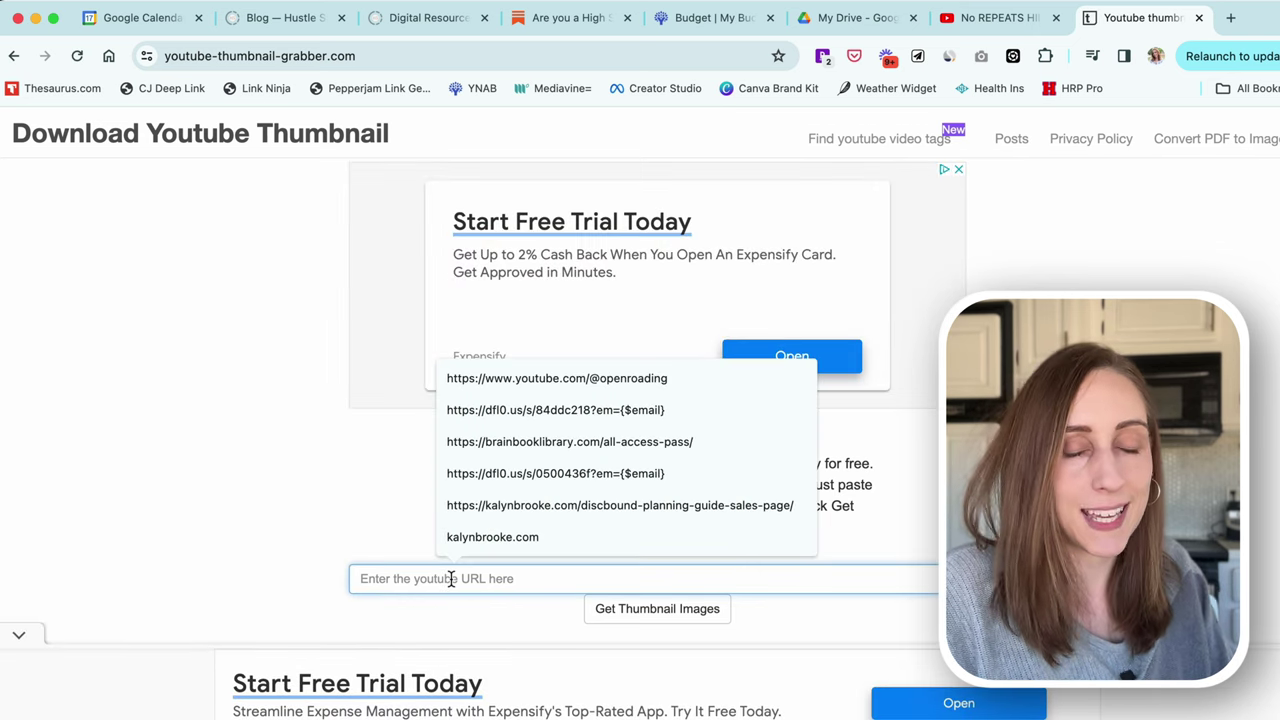
type("https://youtu.be/XolxOuGQ9oo?si=sdR5RdFNbfGcCaGi")
left_click(660, 612)
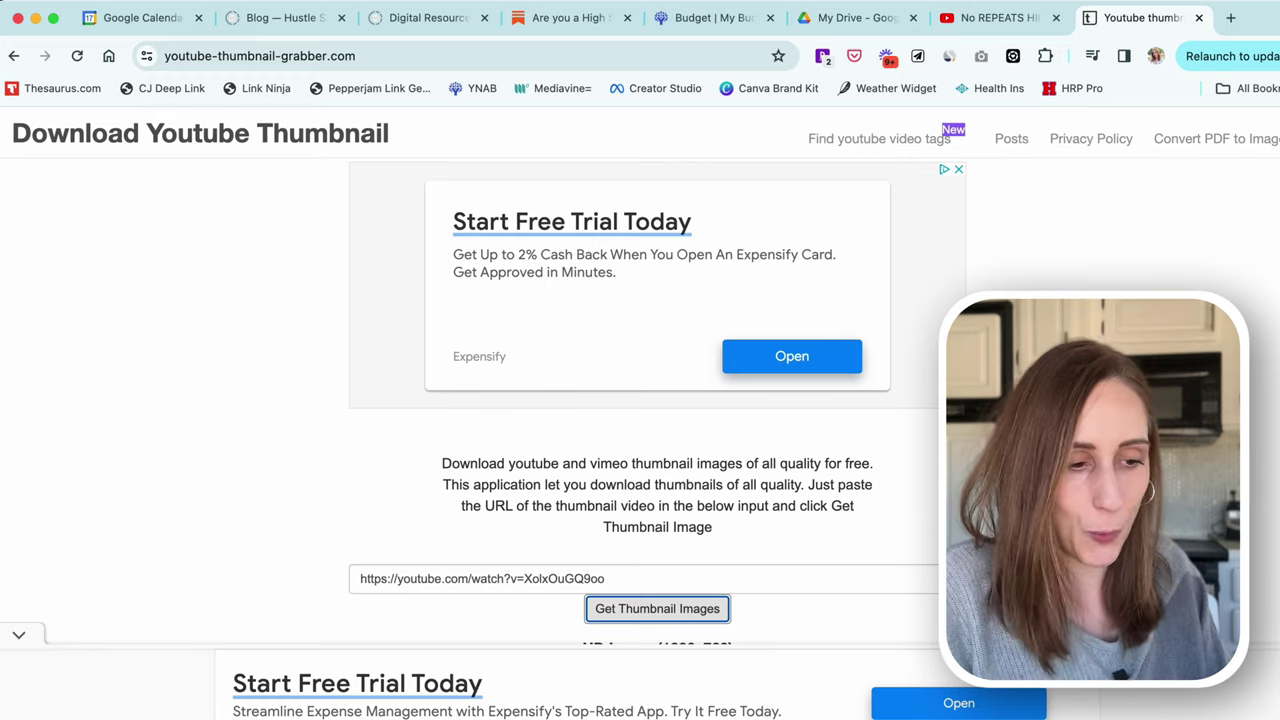
scroll(852, 341, "down", 5)
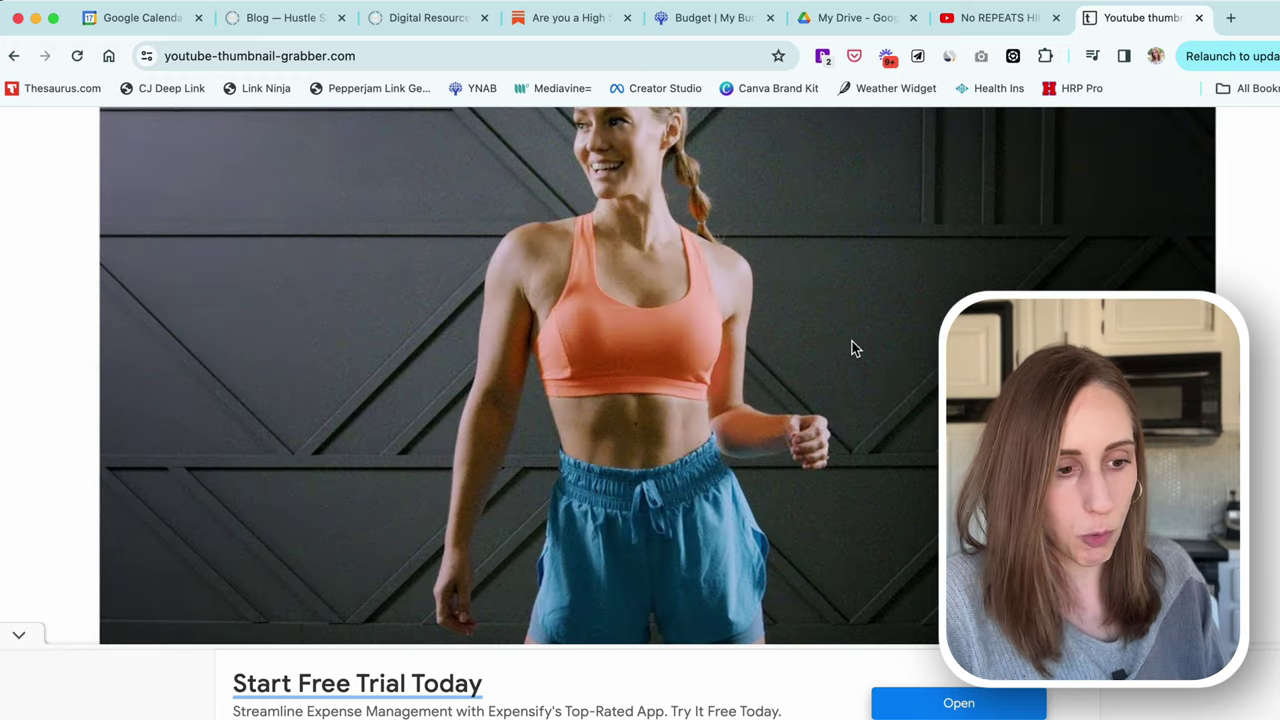
right_click(765, 321)
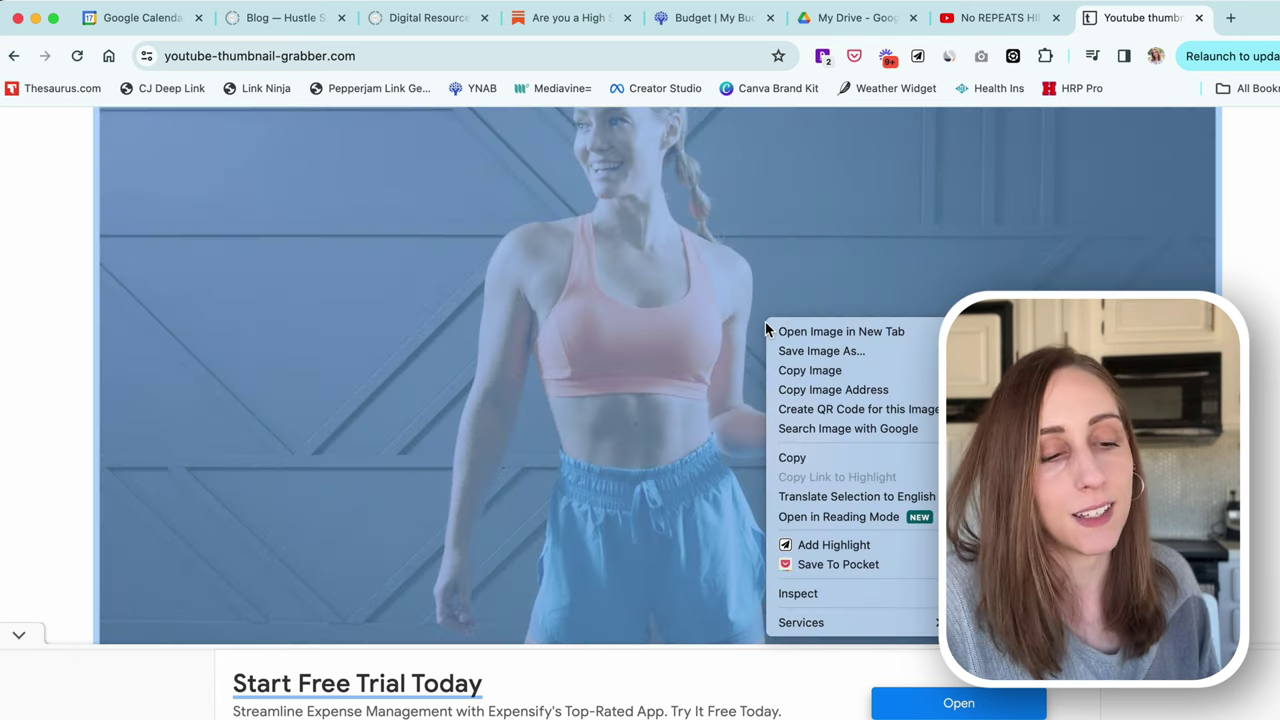
left_click(797, 390)
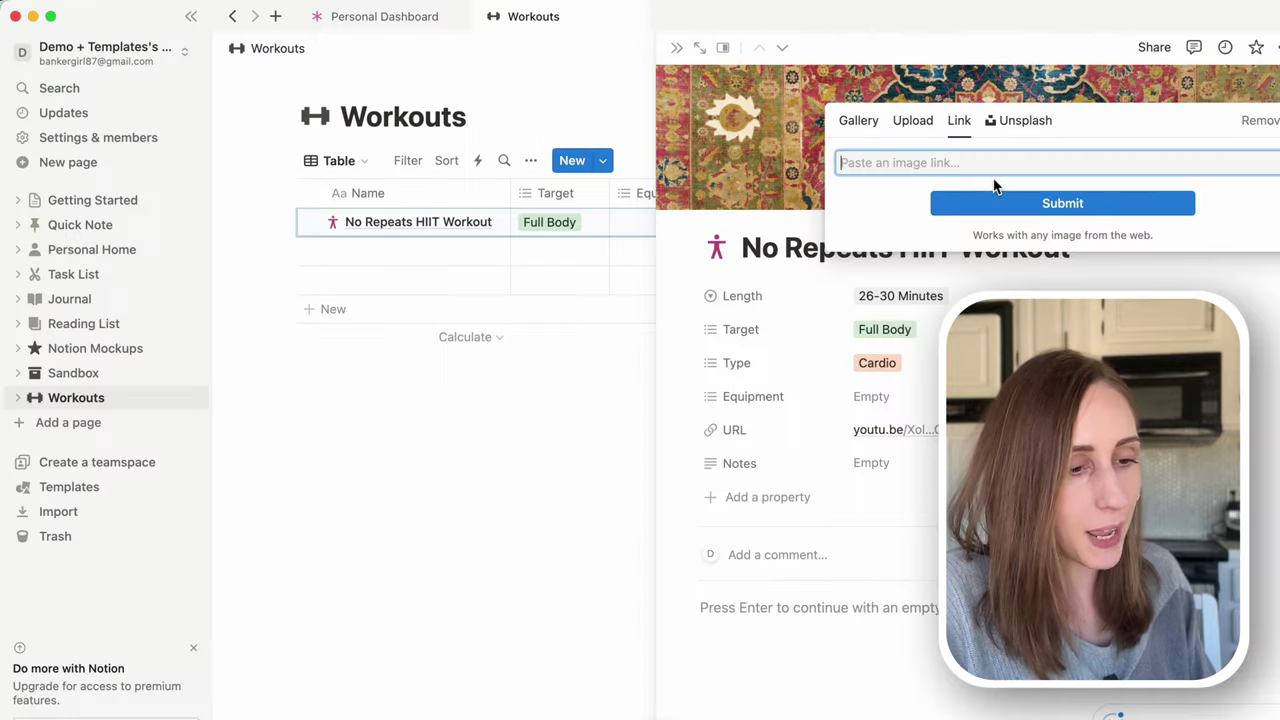
type("https://img.youtube.com/vi/XolxOuGQ9oo/maxresdefault.jpg")
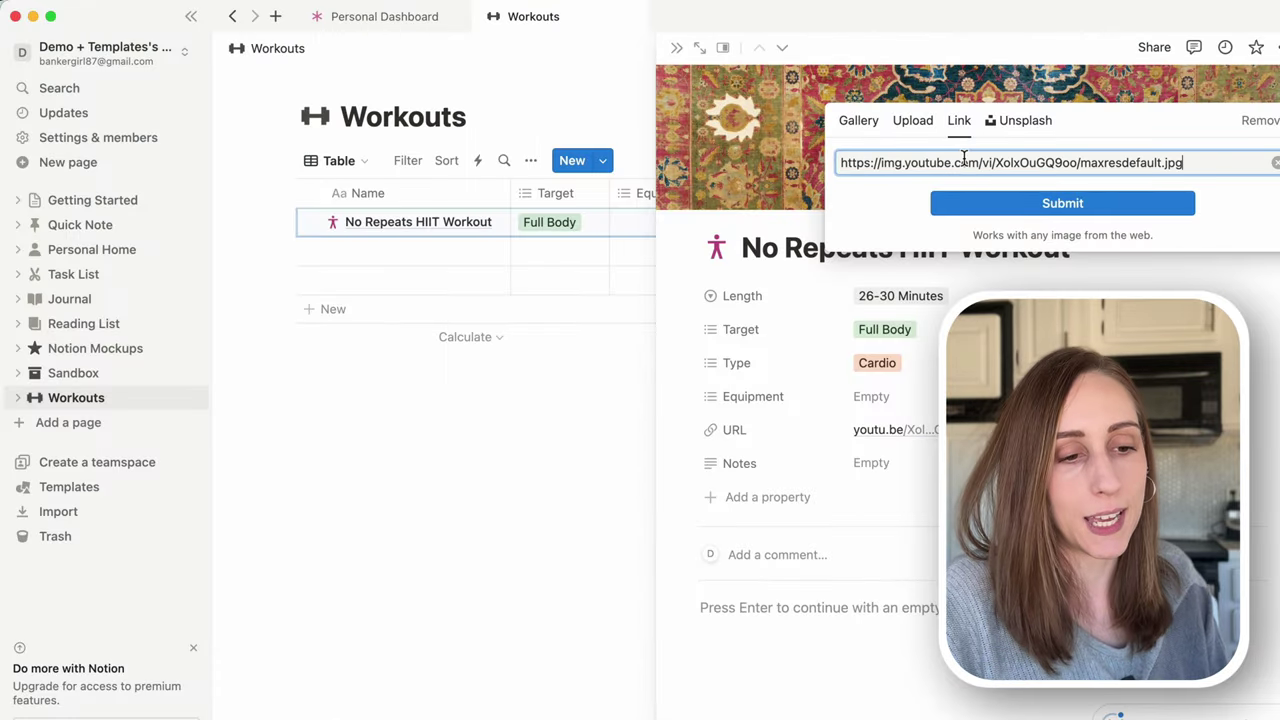
left_click(980, 202)
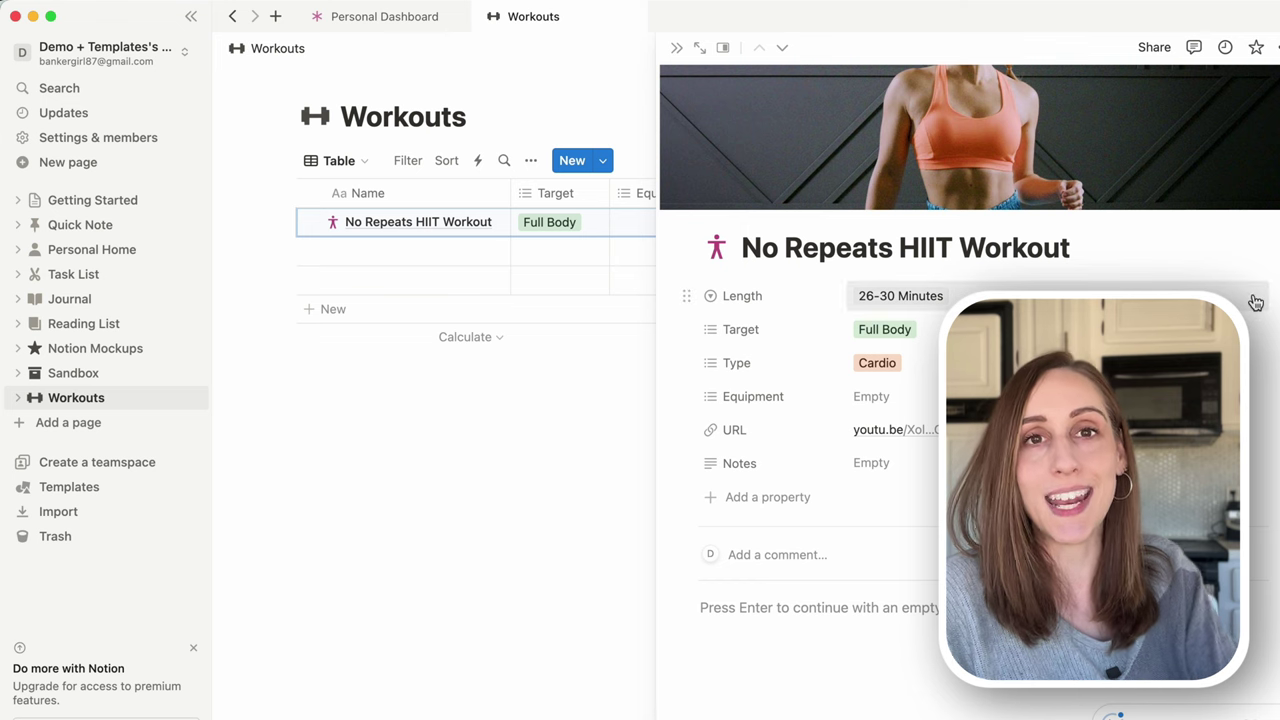
left_click(676, 48)
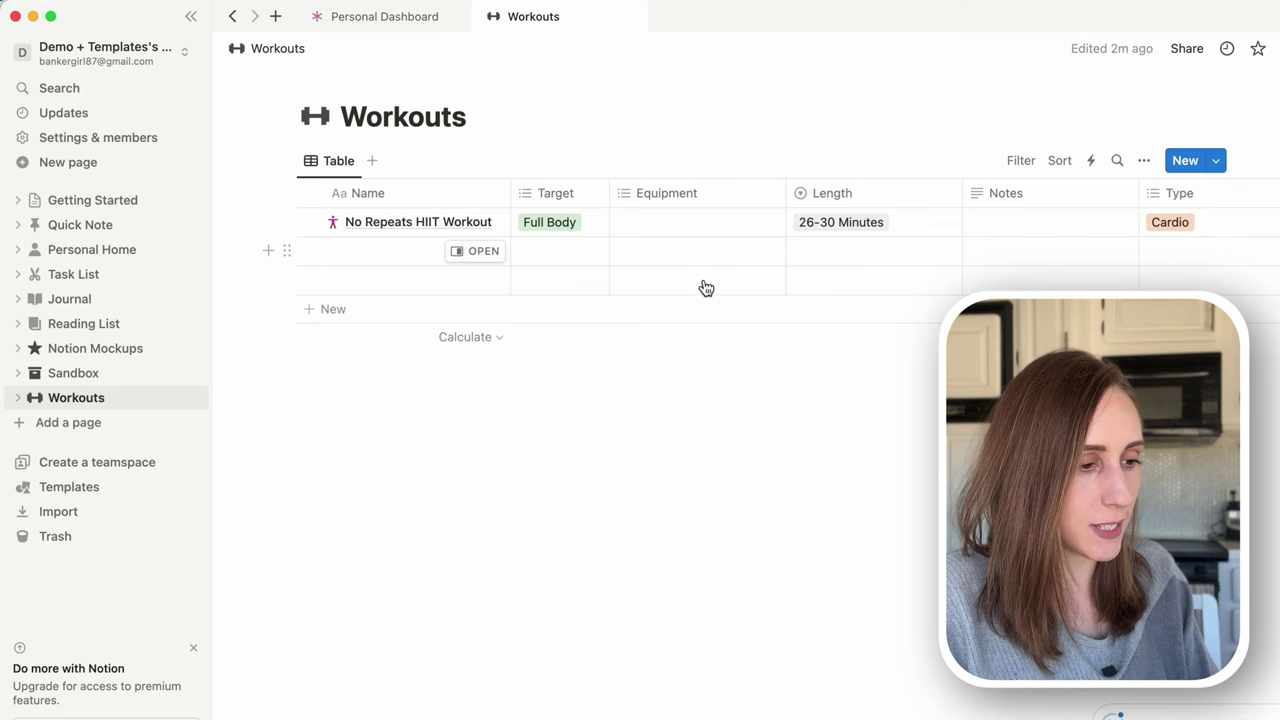
Rename the Workouts database's table view as All
left_click(333, 168)
left_click(352, 200)
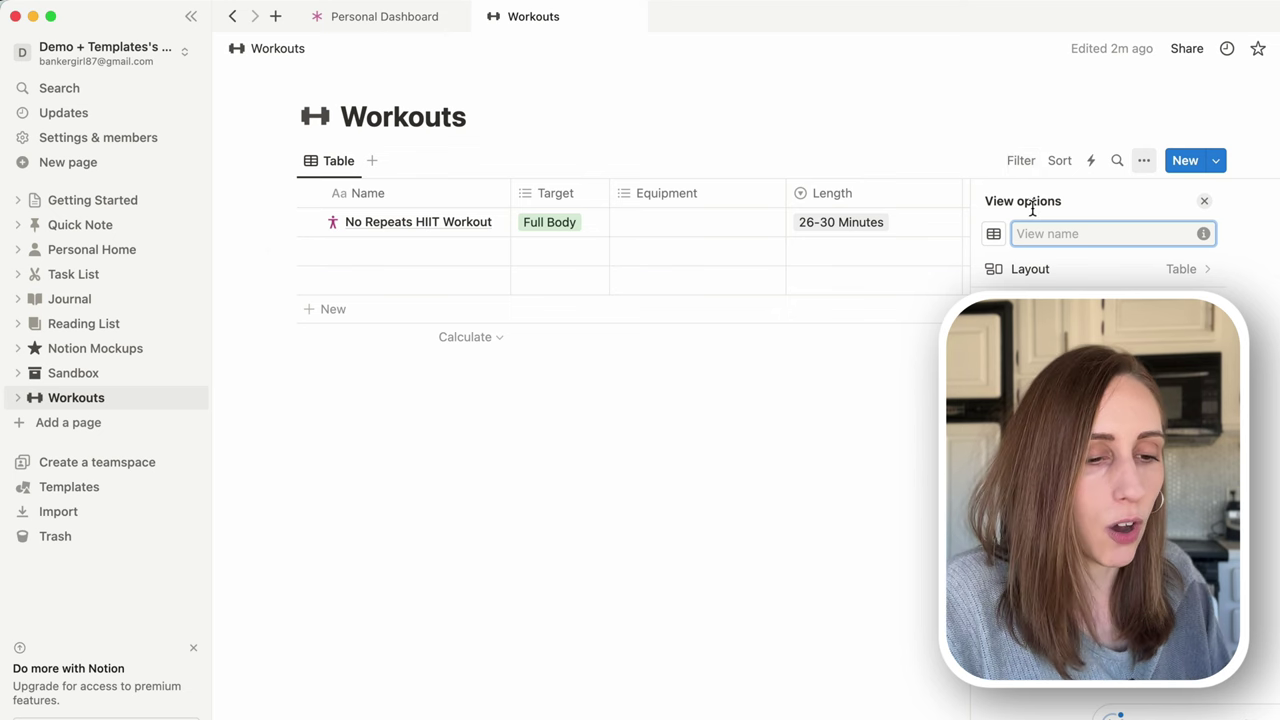
left_click(922, 439)
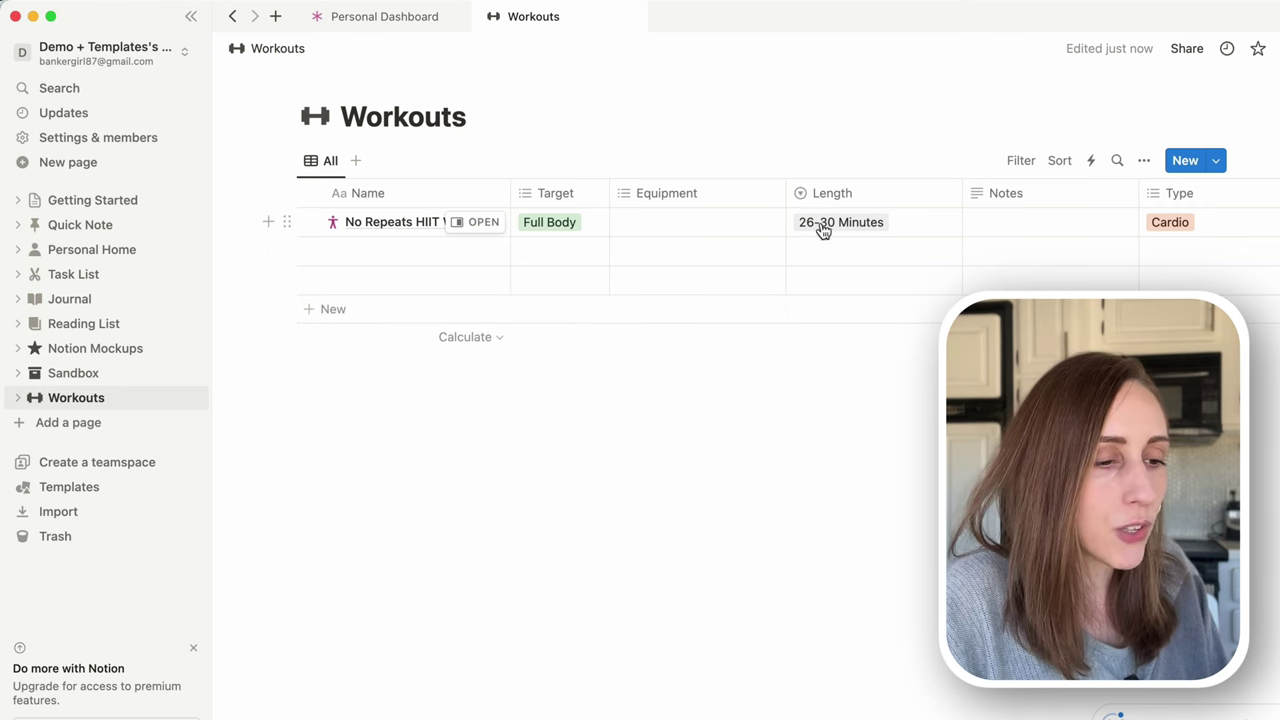
Reorder the table columns to Length, Target, Type, Equipment, URL, Notes and narrow the wide ones
left_click_drag(850, 197, 629, 191)
left_click_drag(1113, 197, 780, 194)
left_click_drag(903, 194, 820, 192)
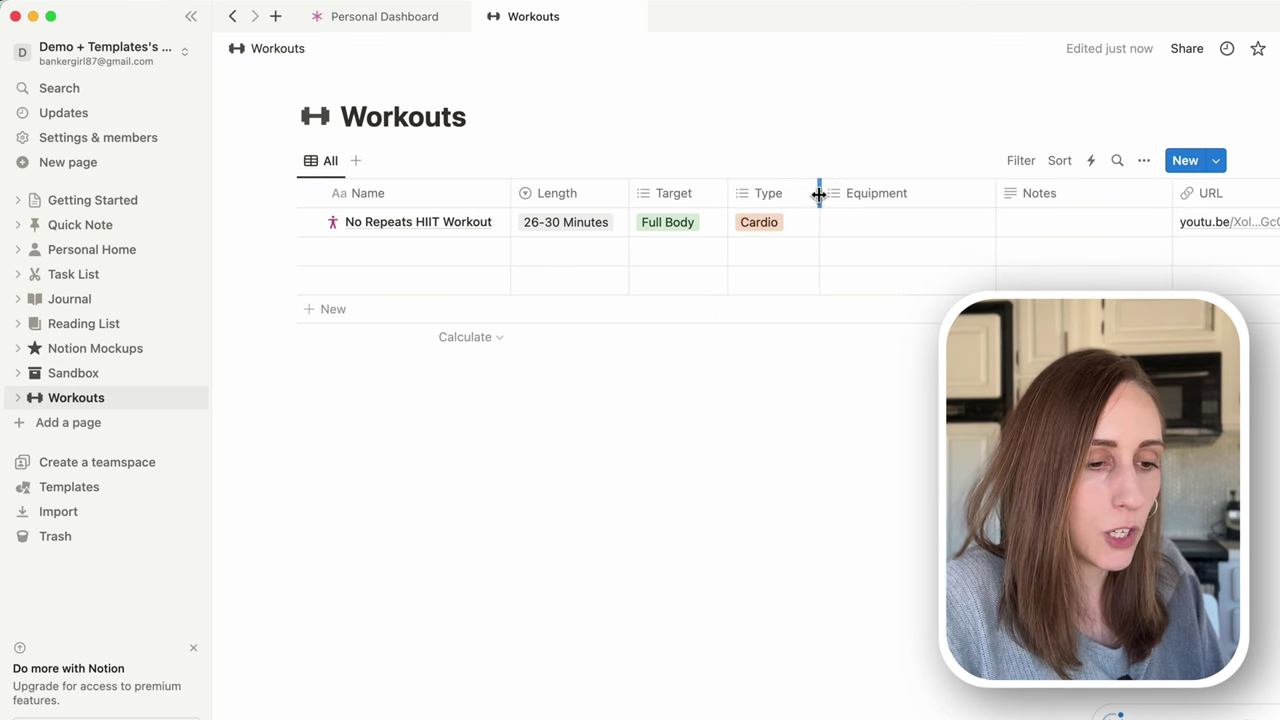
scroll(1037, 257, "right", 2)
left_click_drag(1126, 200, 900, 196)
scroll(891, 386, "left", 2)
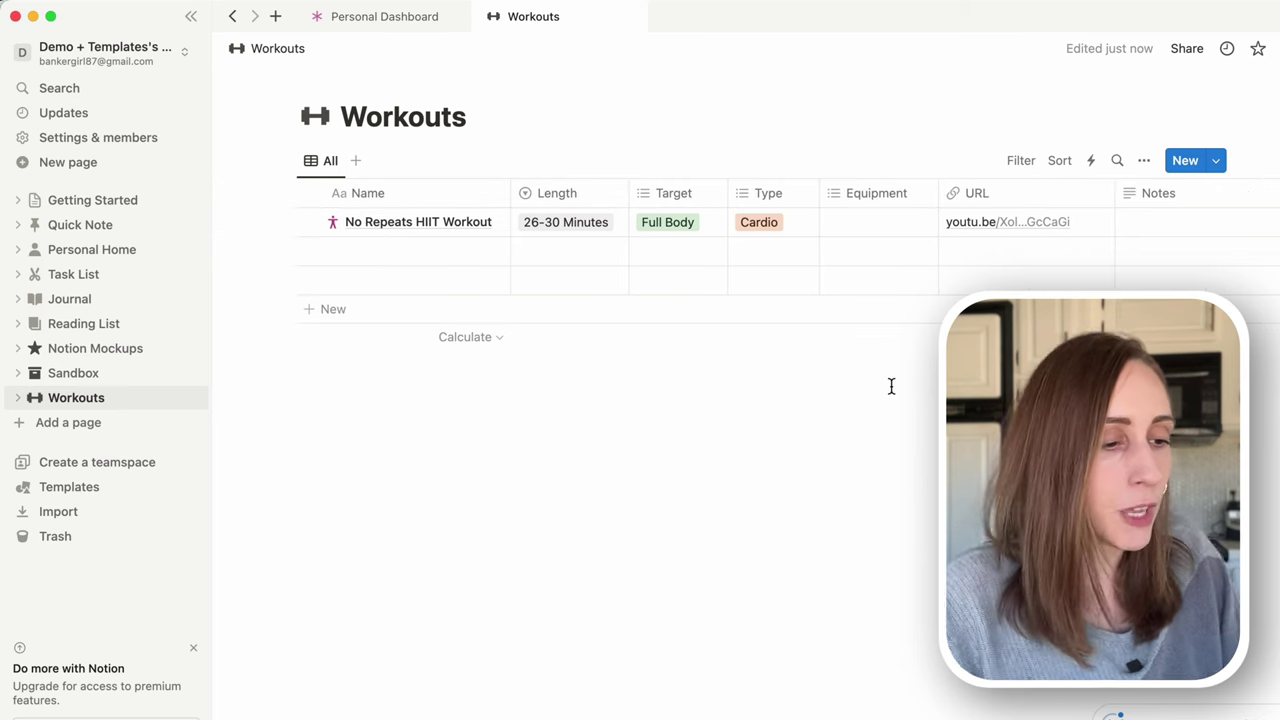
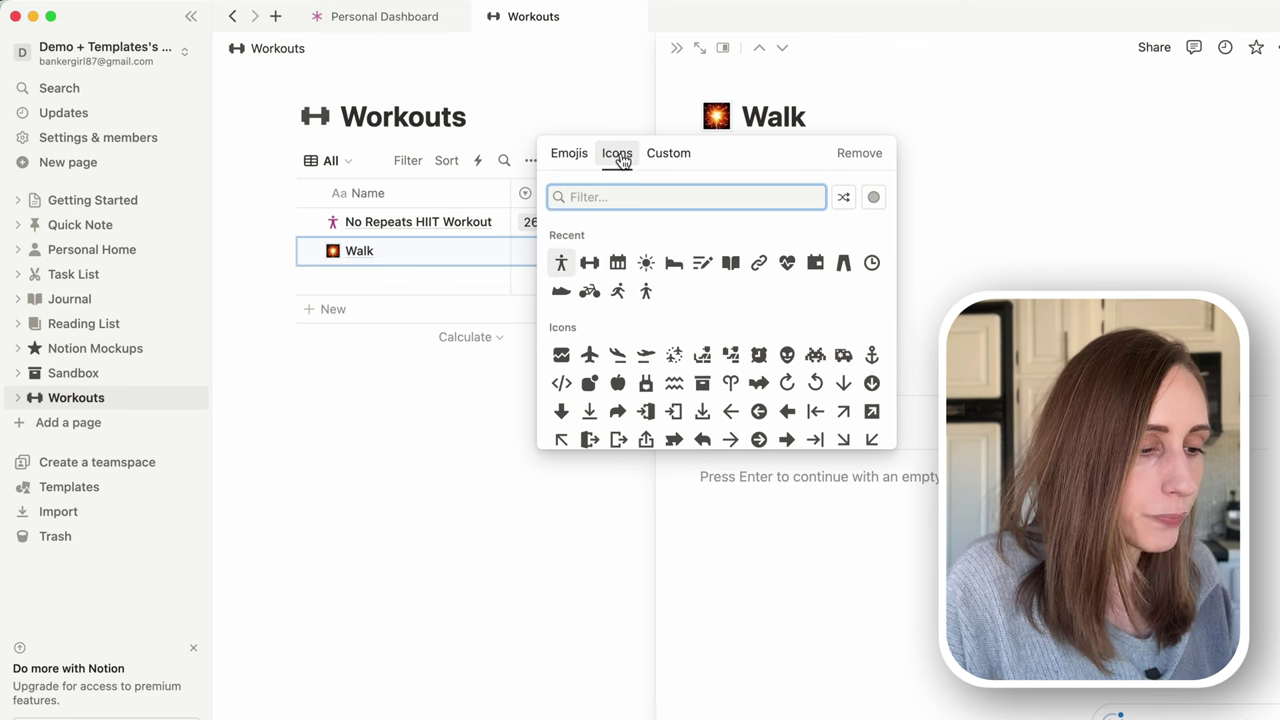
Give the Walk page a pink shoe icon, with Length 17-25 Minutes and Target Full Body, and close its preview
left_click_drag(561, 290, 590, 352)
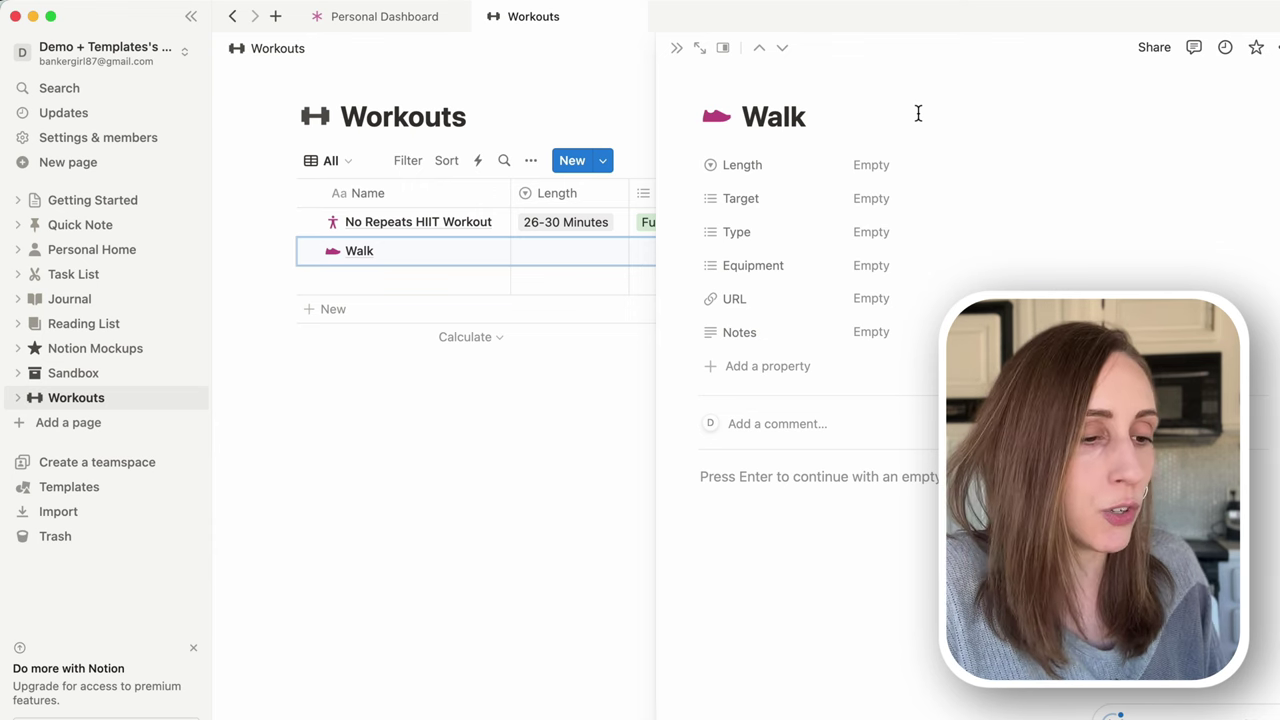
left_click(882, 179)
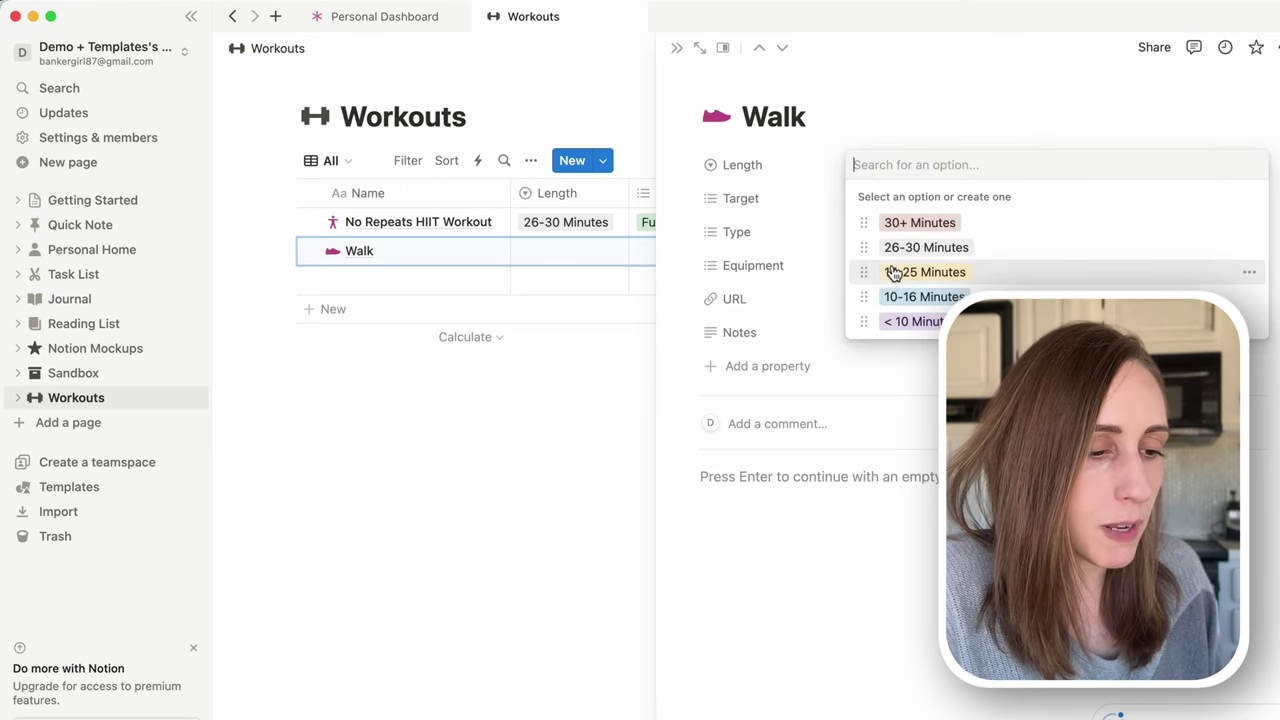
left_click(893, 273)
left_click(894, 204)
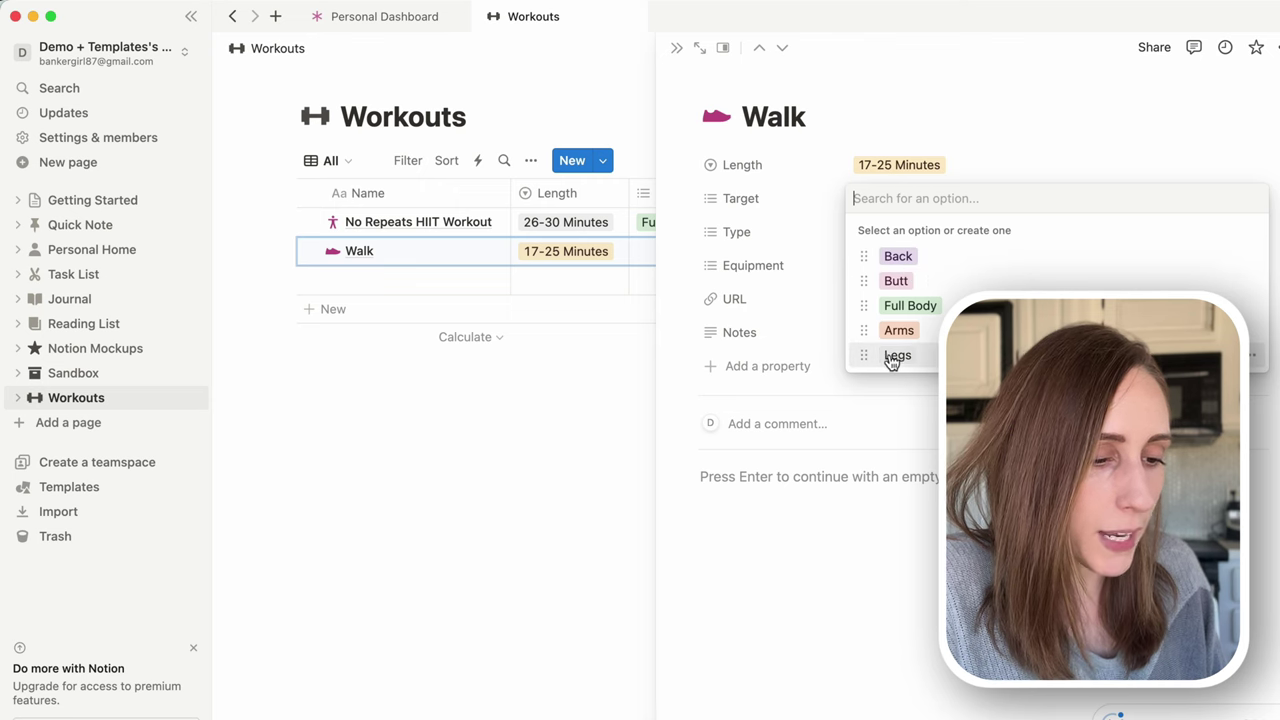
left_click(912, 310)
left_click(1028, 97)
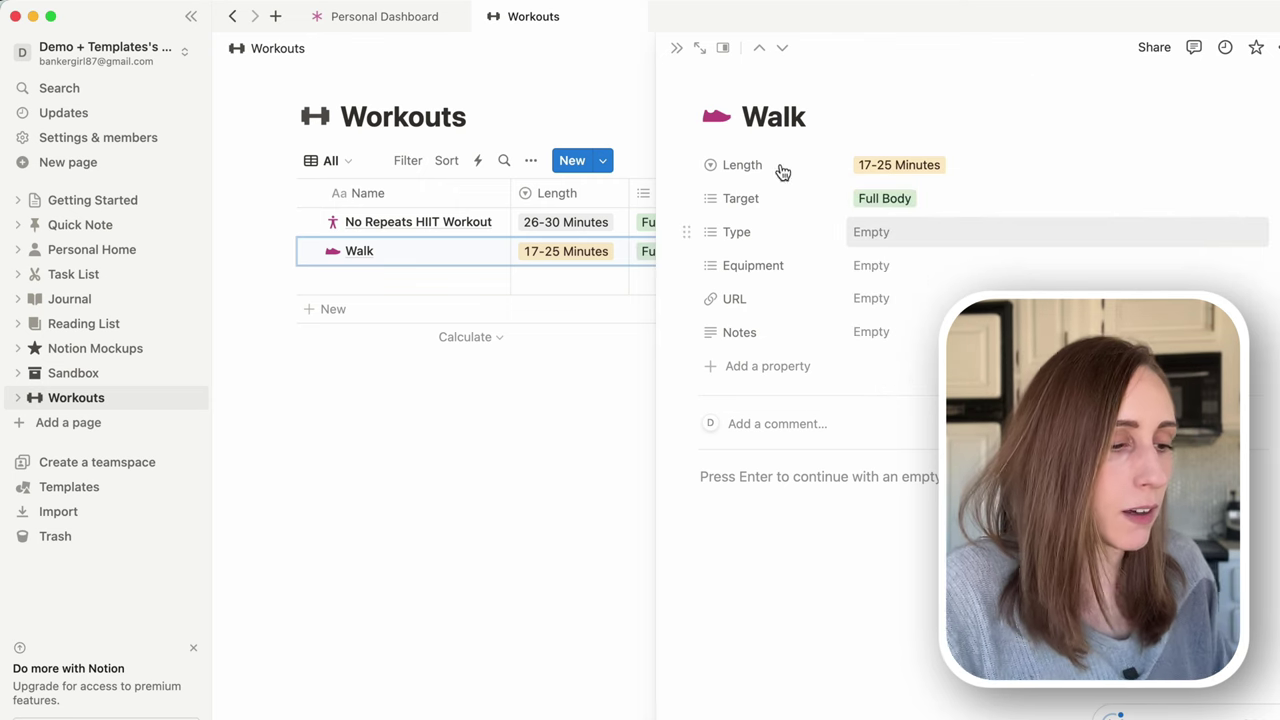
left_click(677, 50)
Name the empty third row of the Workouts table Peleton Ride
left_click(420, 282)
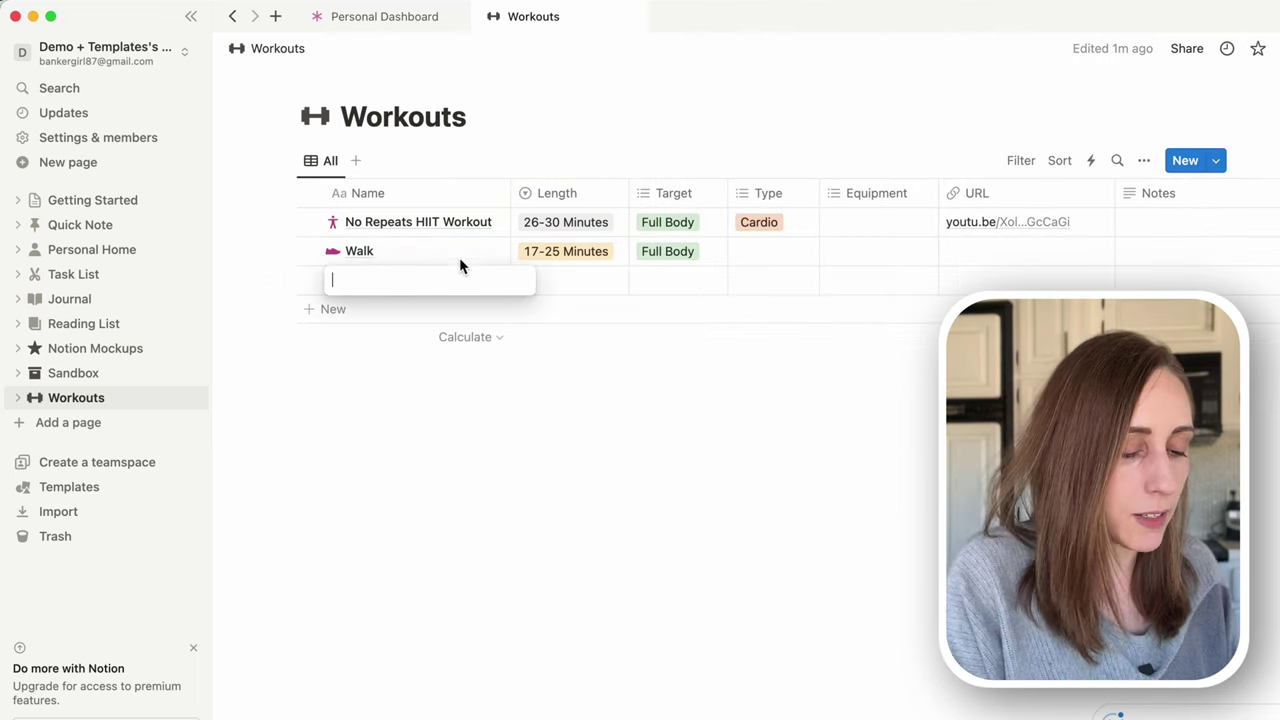
type("Pelaton Rid")
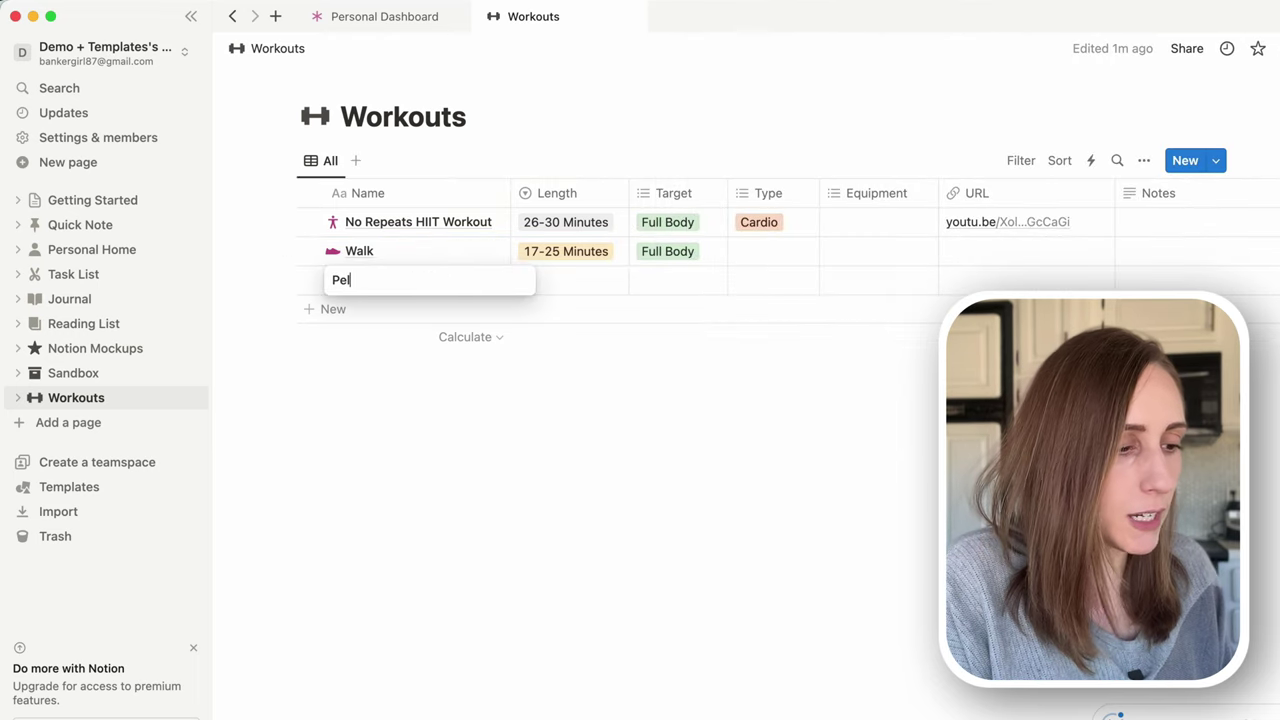
key("BackSpace")
key("BackSpace")
key("BackSpace")
key("BackSpace")
key("BackSpace")
key("BackSpace")
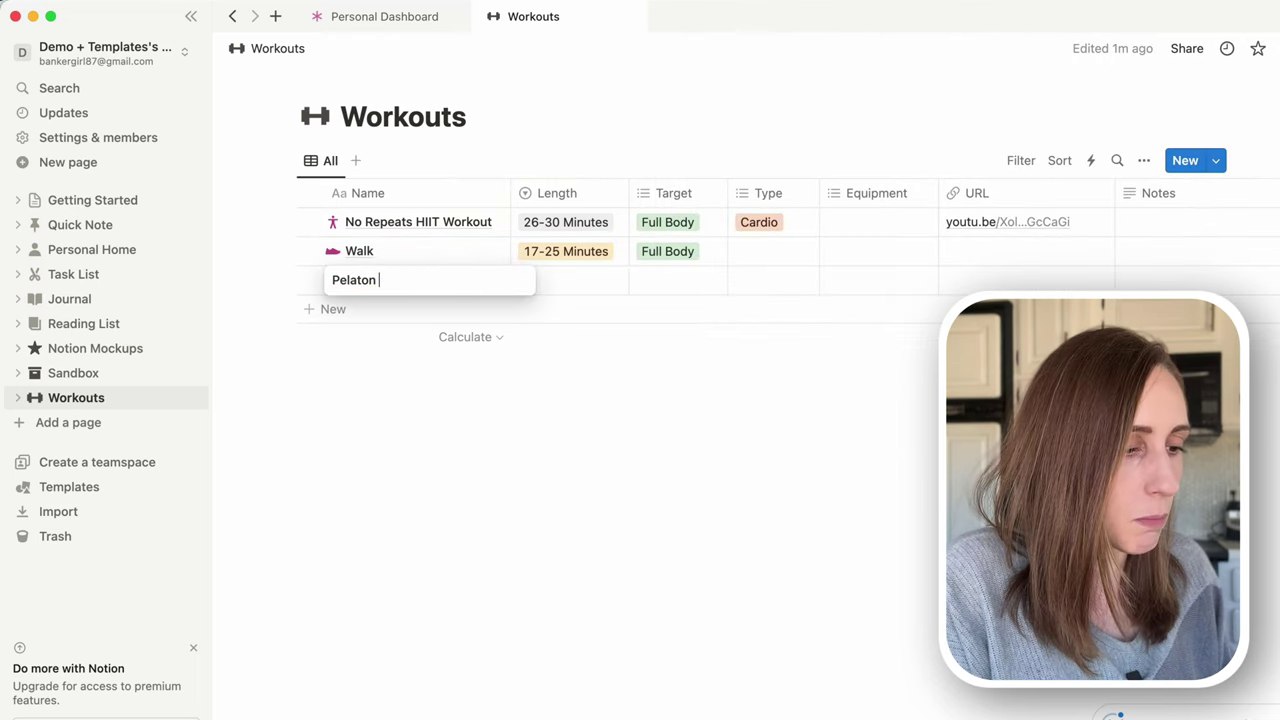
type("on")
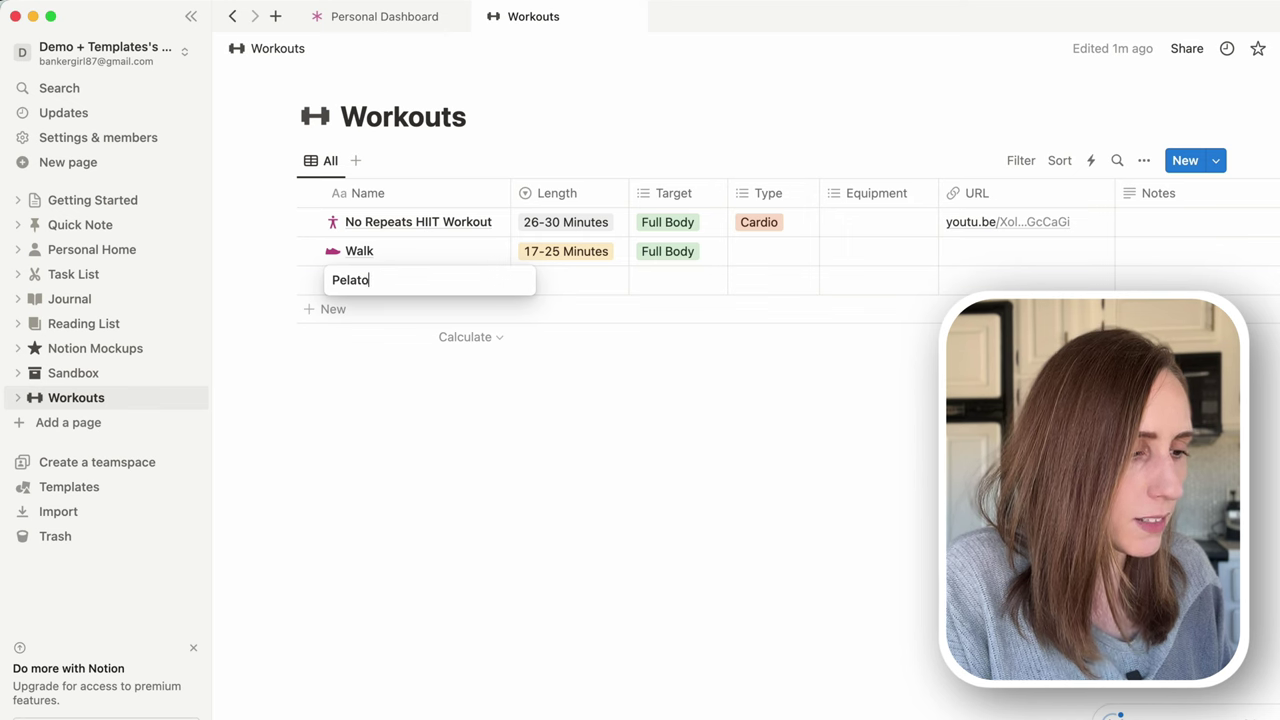
key("BackSpace")
key("BackSpace")
key("BackSpace")
key("BackSpace")
key("BackSpace")
type("e")
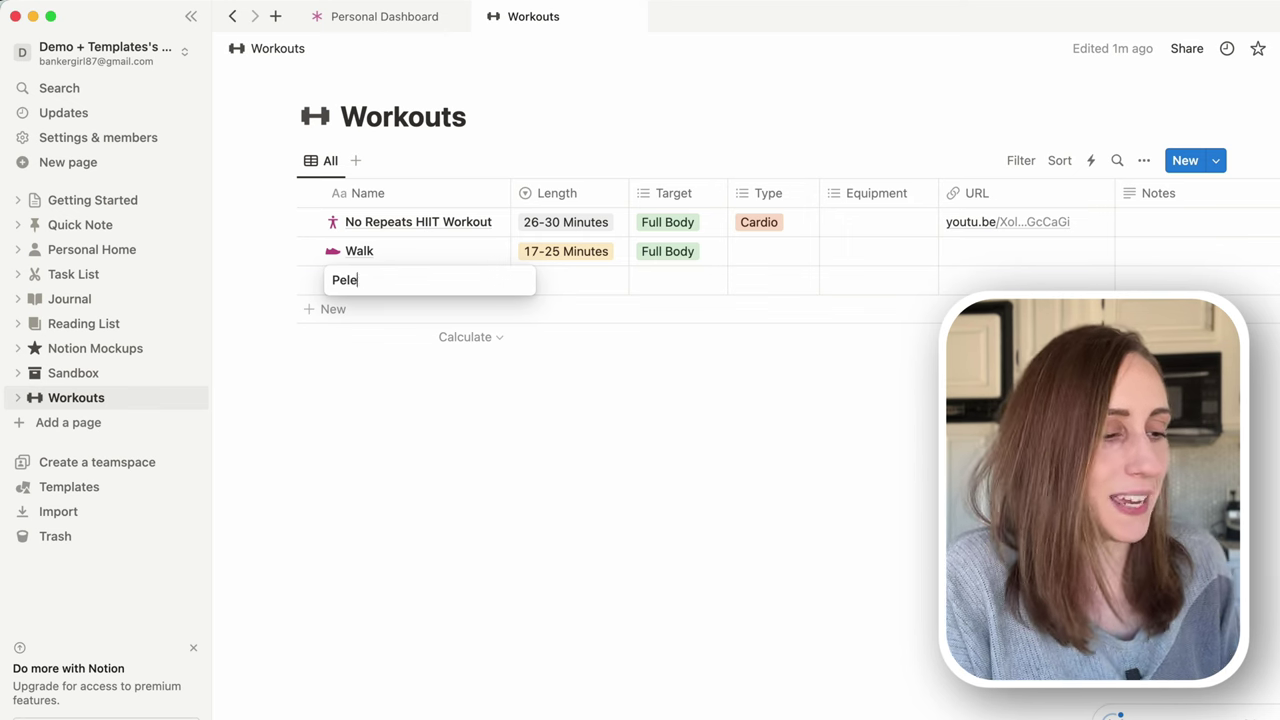
type("ton Ride")
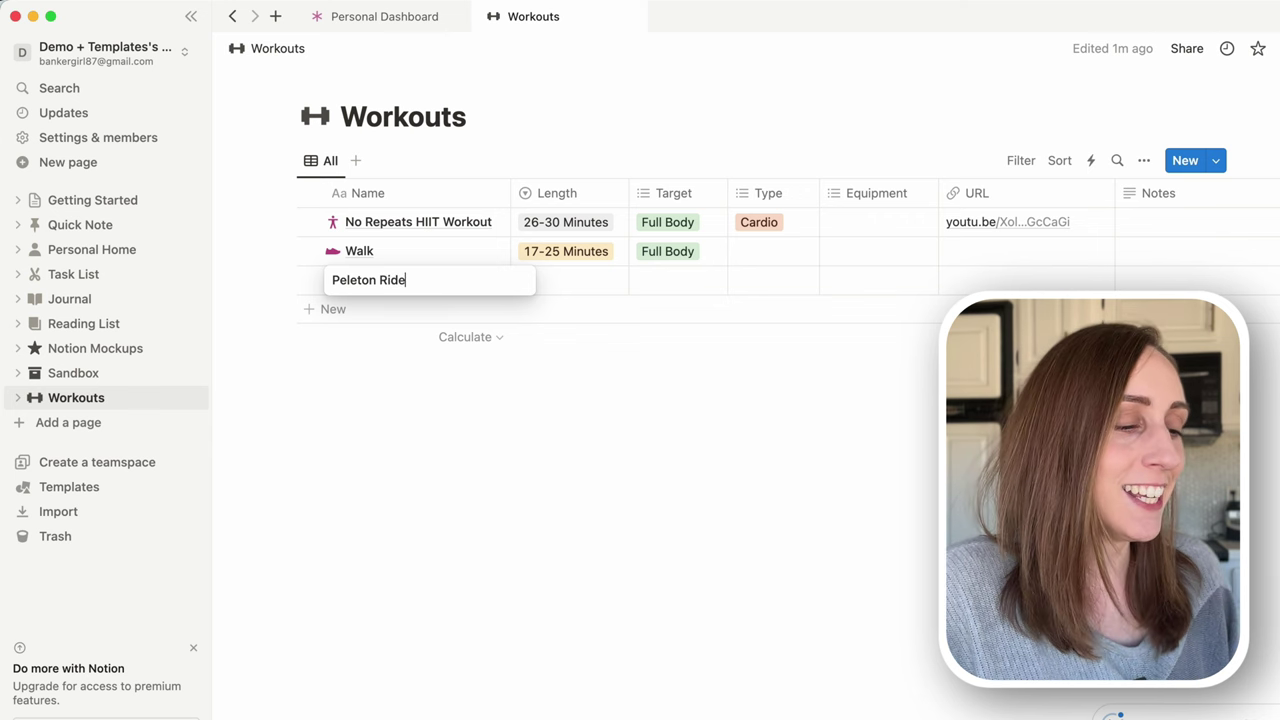
key("Tab")
Open the Peleton Ride page and give it a pink bicycle icon found by searching for bike
left_click(483, 280)
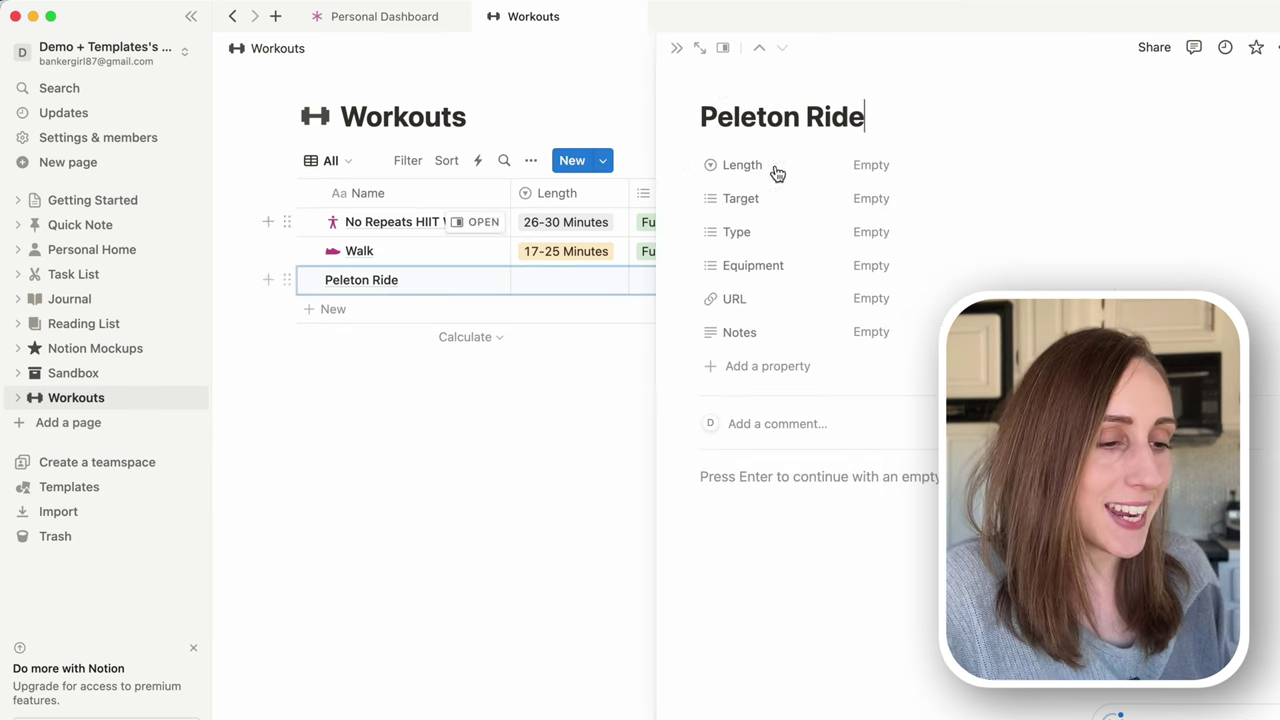
left_click(720, 81)
left_click(714, 122)
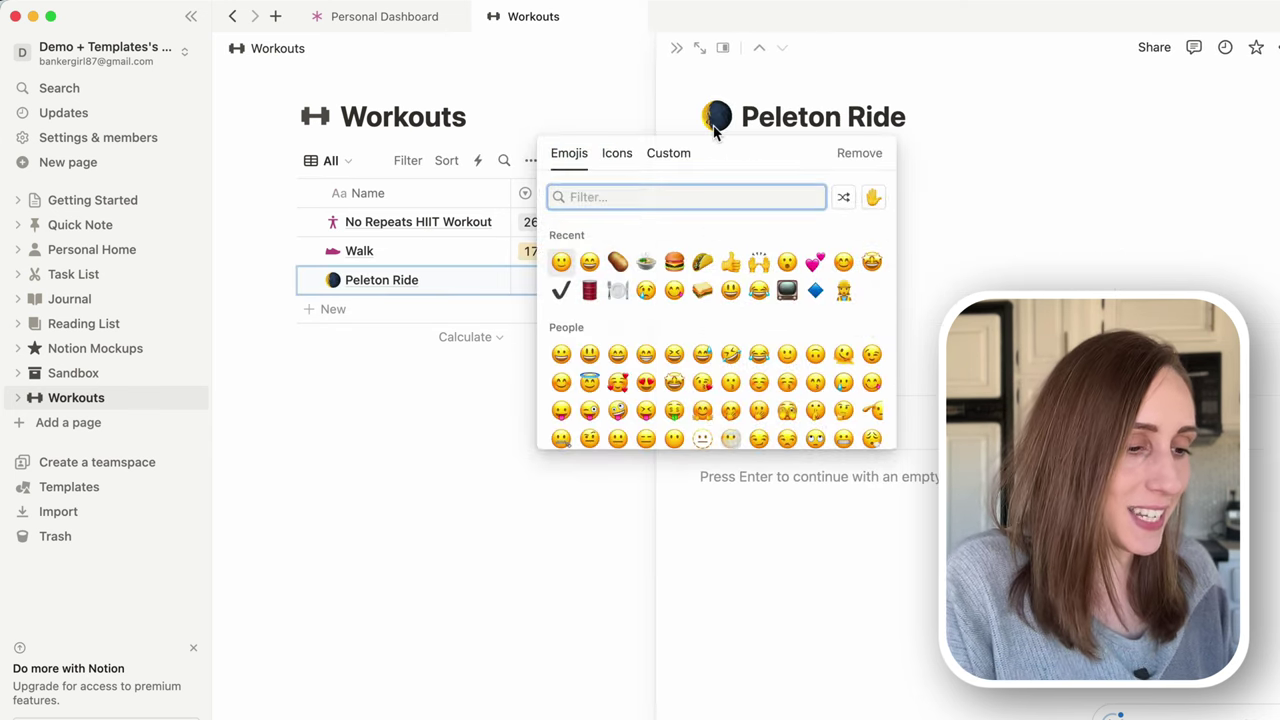
left_click(617, 153)
type("bike")
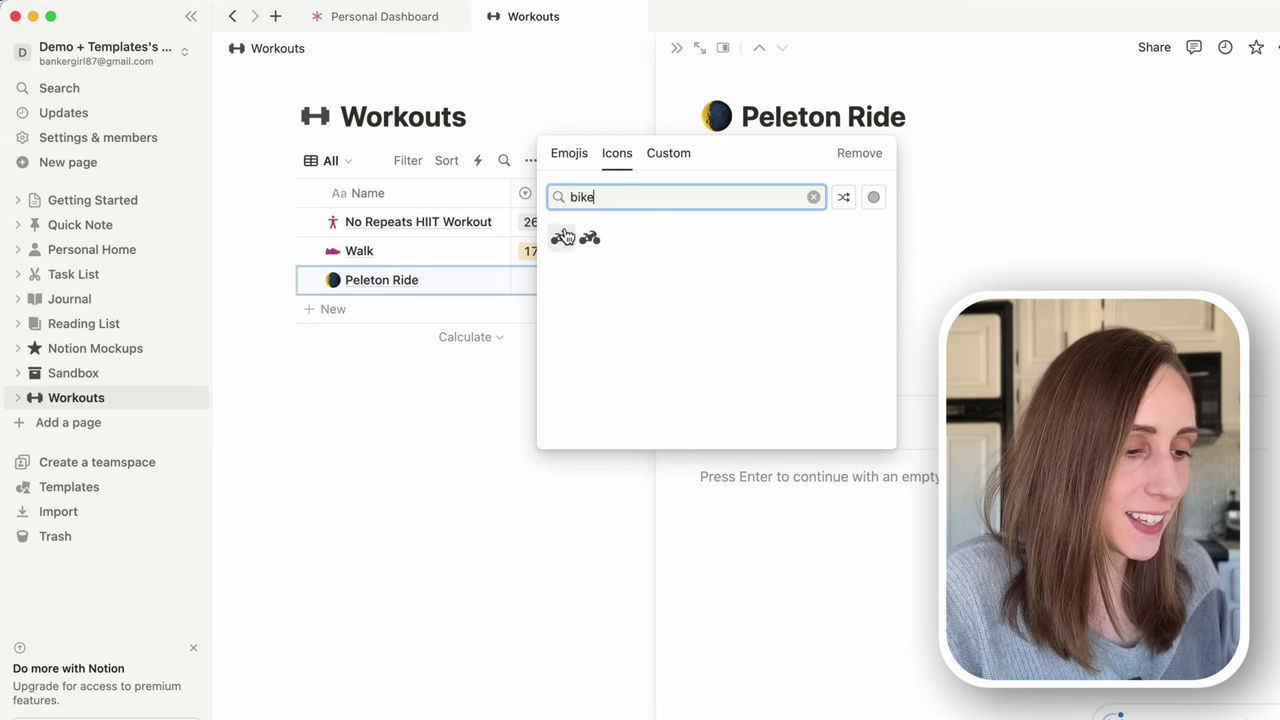
mouse_move(561, 237)
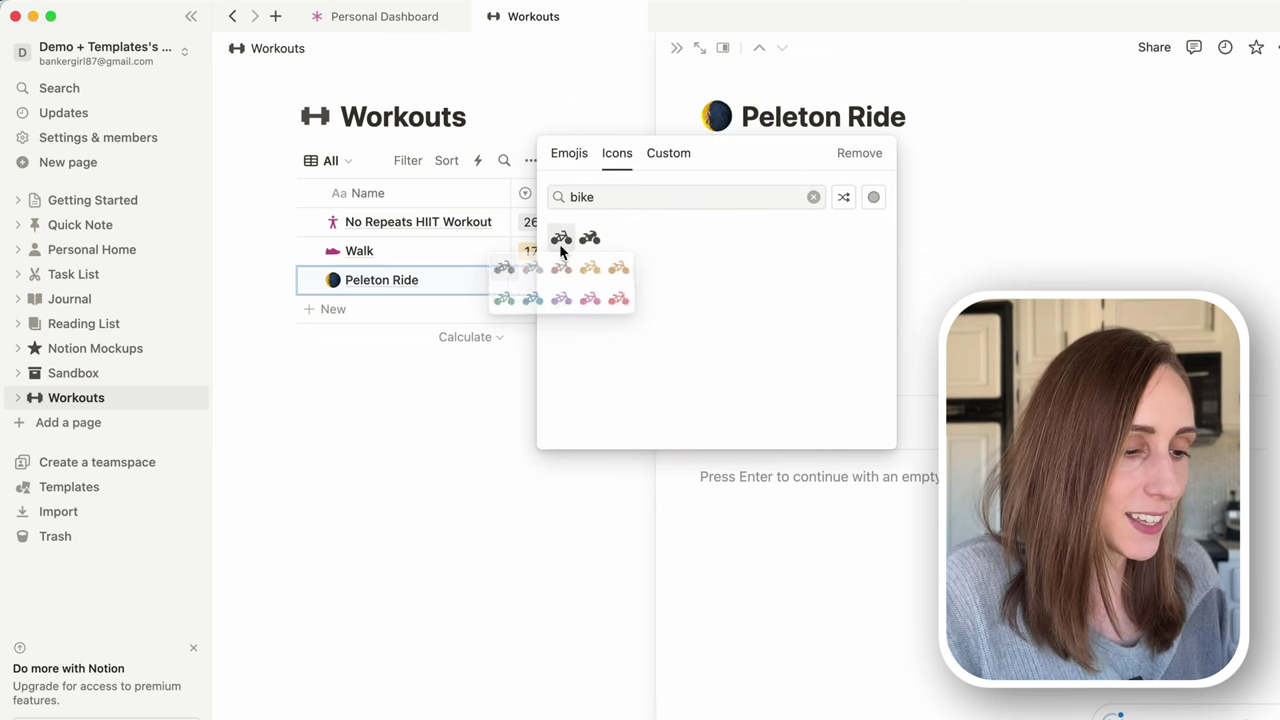
left_click(592, 300)
Set the Peleton Ride page's Length to 30+ Minutes and its Target to Legs
left_click(910, 163)
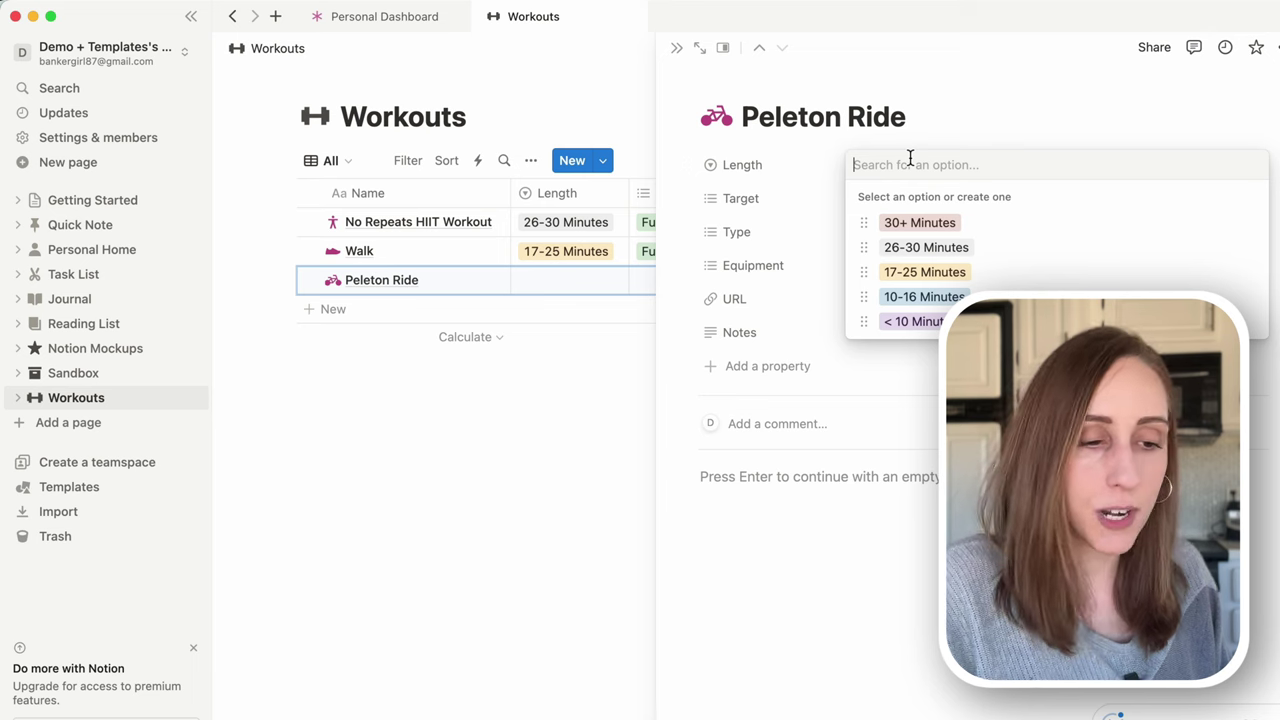
left_click(916, 222)
left_click(872, 211)
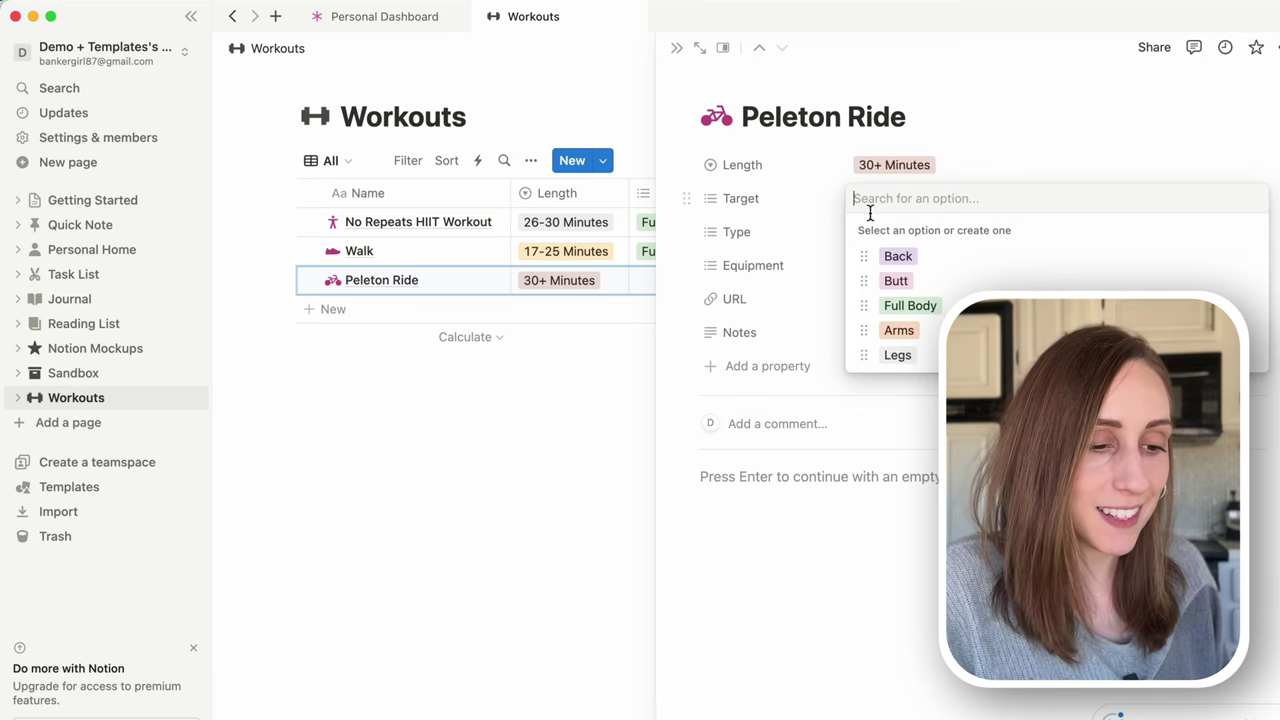
left_click(905, 356)
left_click(1026, 140)
Create and assign a Bike option for Peleton Ride's Equipment, set its Type to Cardio, and close the preview
left_click(885, 283)
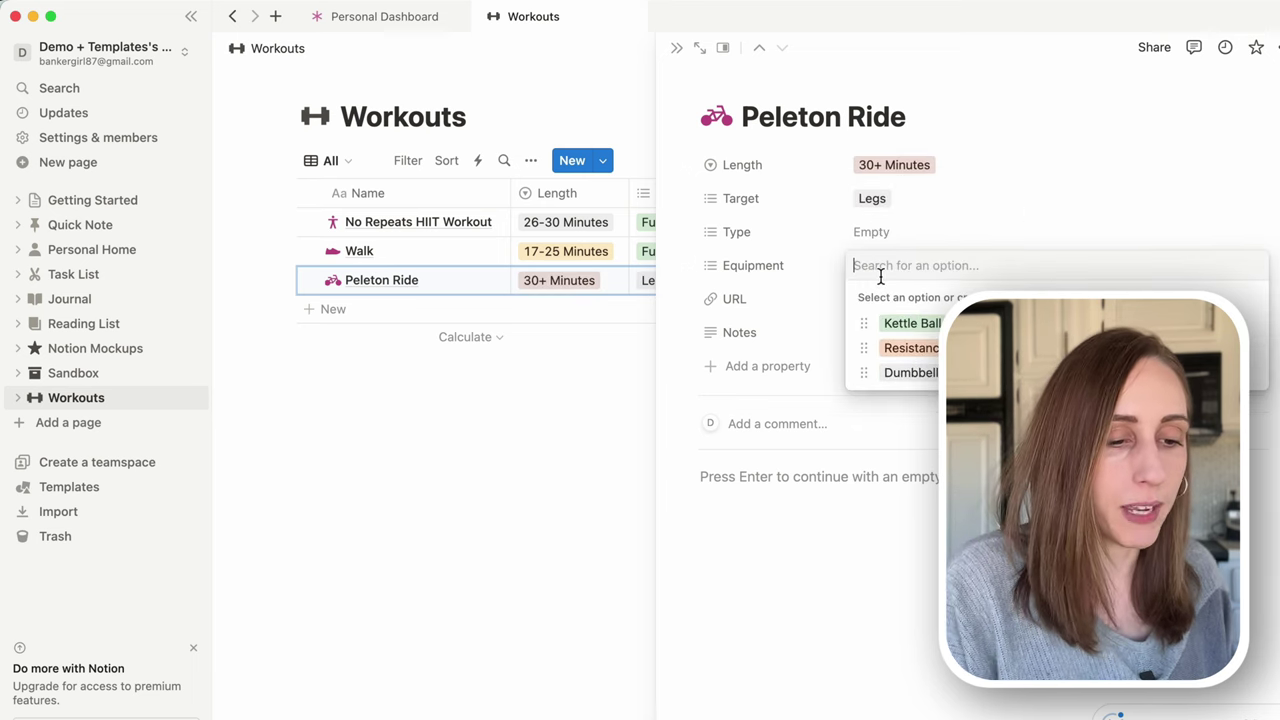
type("Bike")
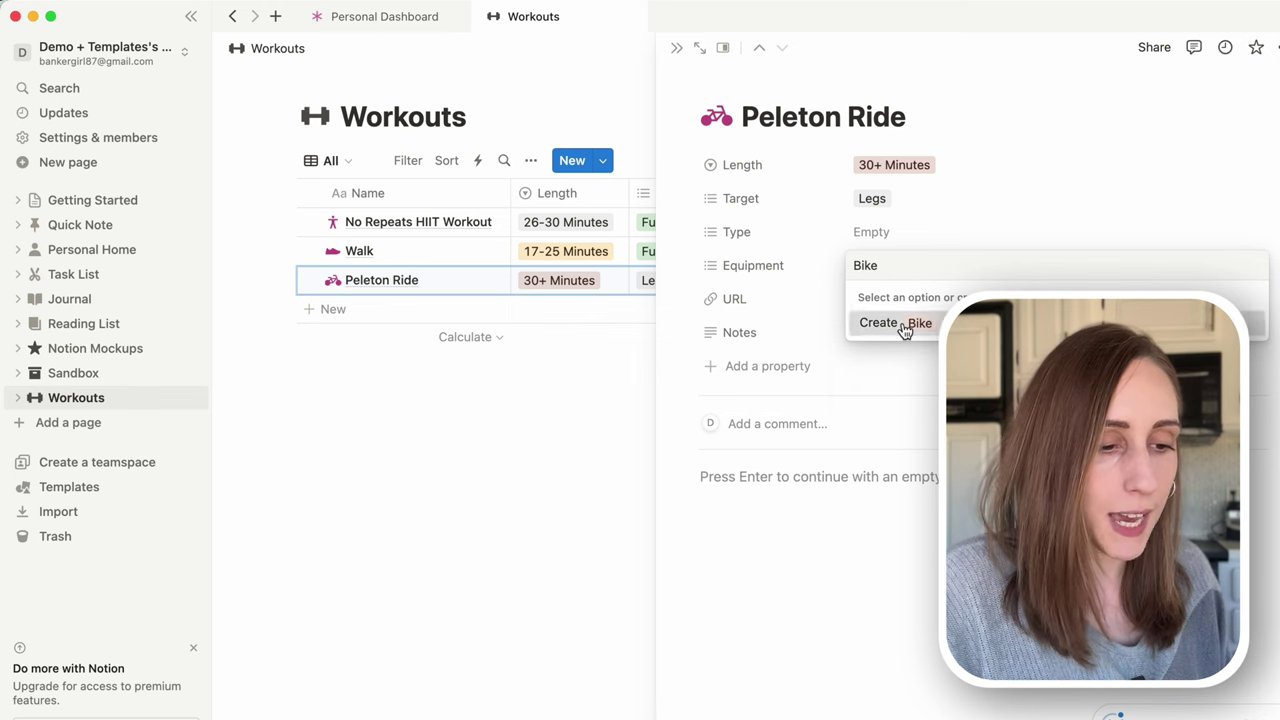
left_click(902, 323)
left_click(1058, 184)
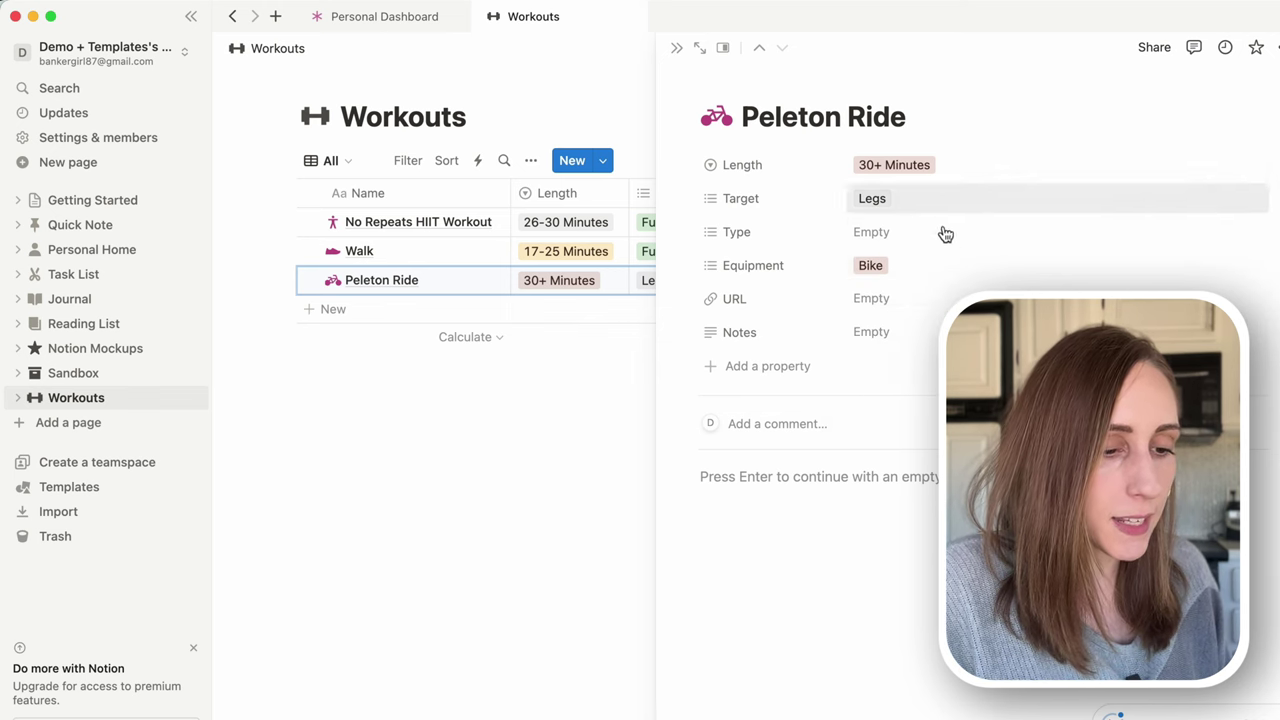
left_click(906, 240)
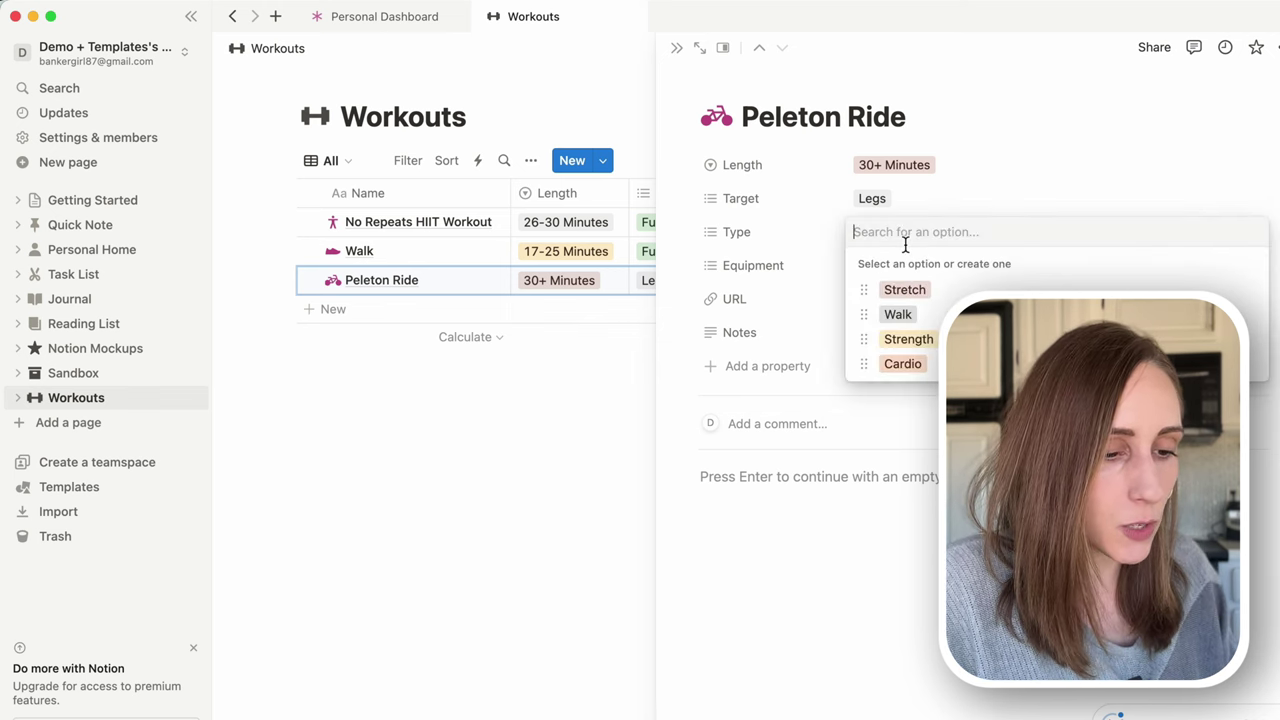
left_click(903, 365)
left_click(1040, 155)
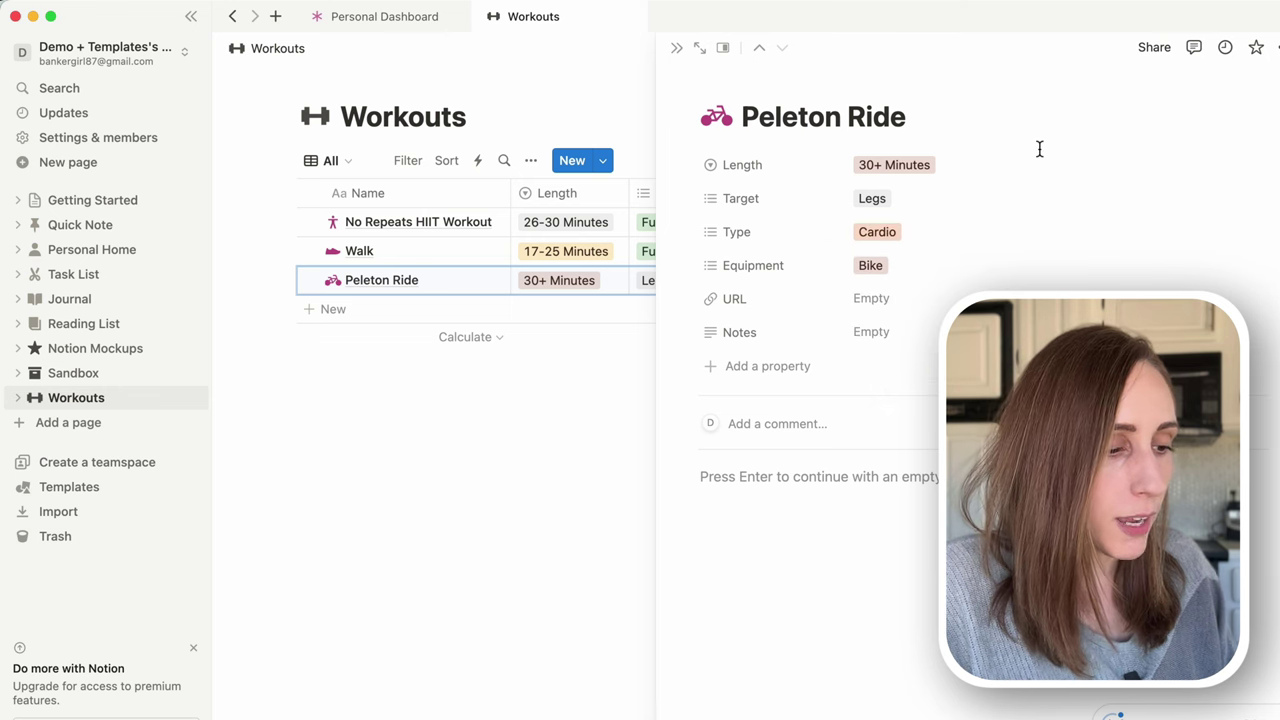
left_click(676, 48)
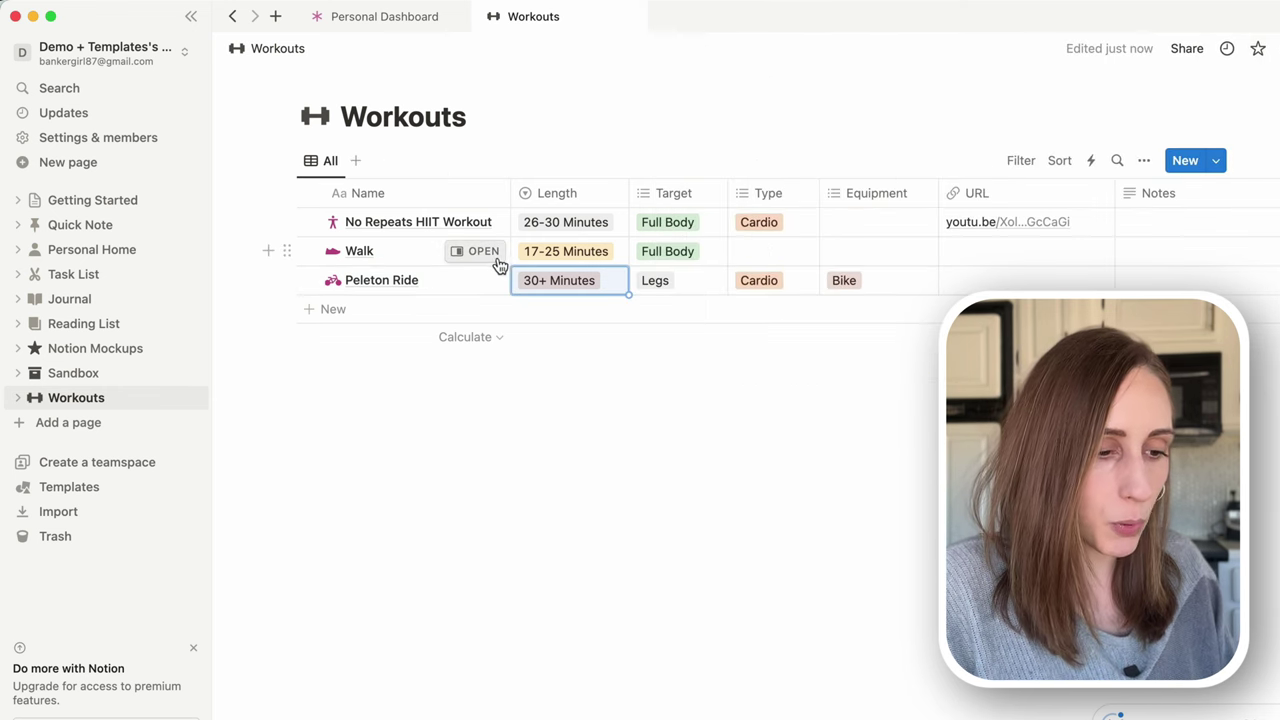
Open the Walk page, set its Type to Walk, and close the preview
left_click(487, 253)
left_click(890, 236)
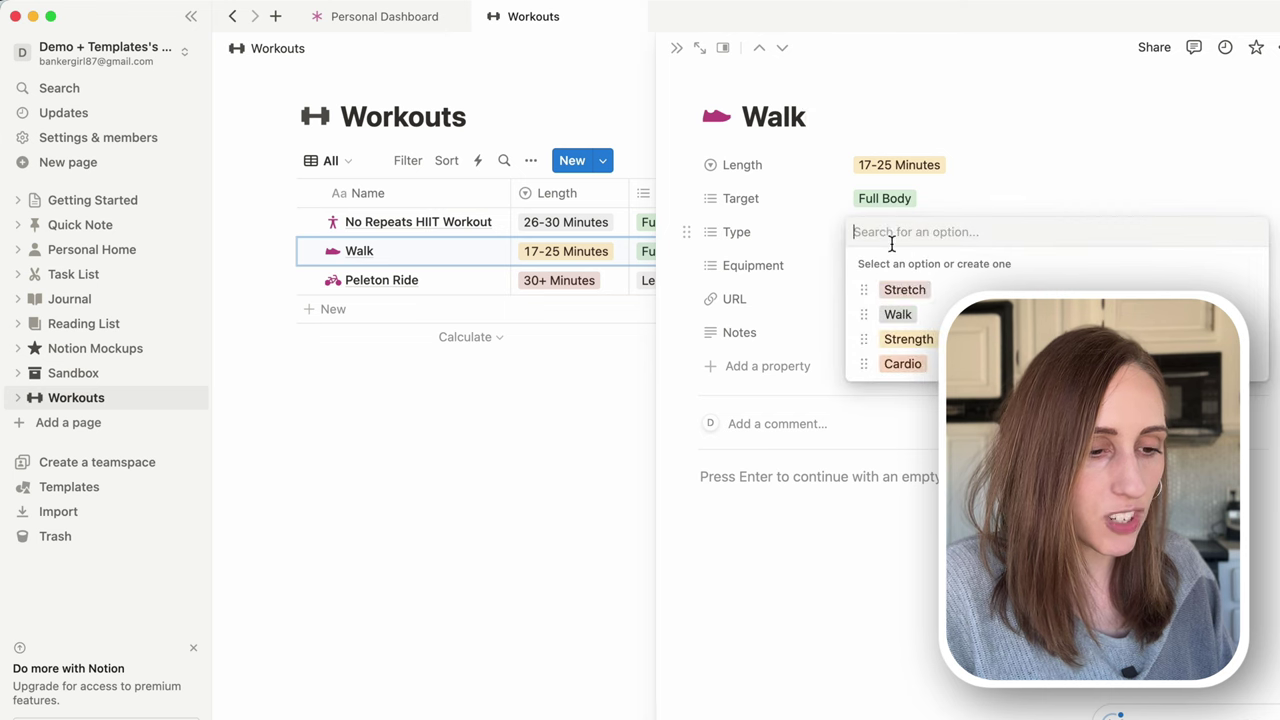
left_click(897, 315)
left_click(1059, 86)
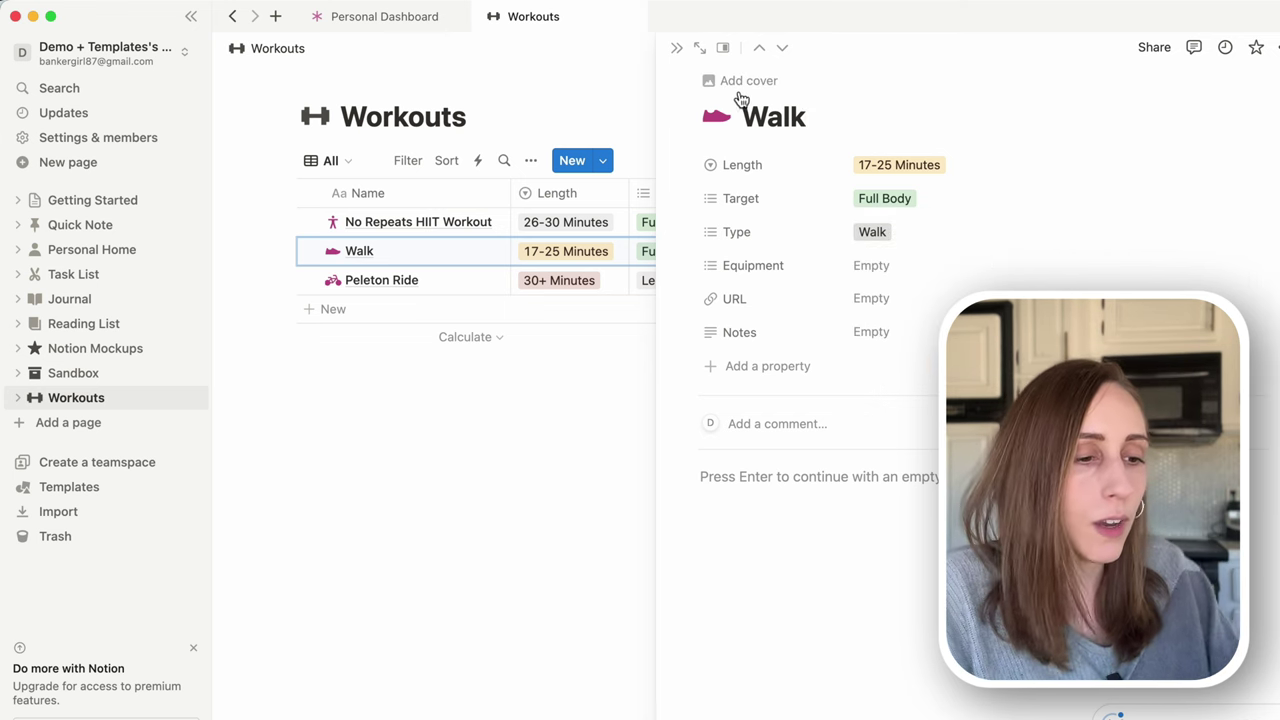
left_click(676, 49)
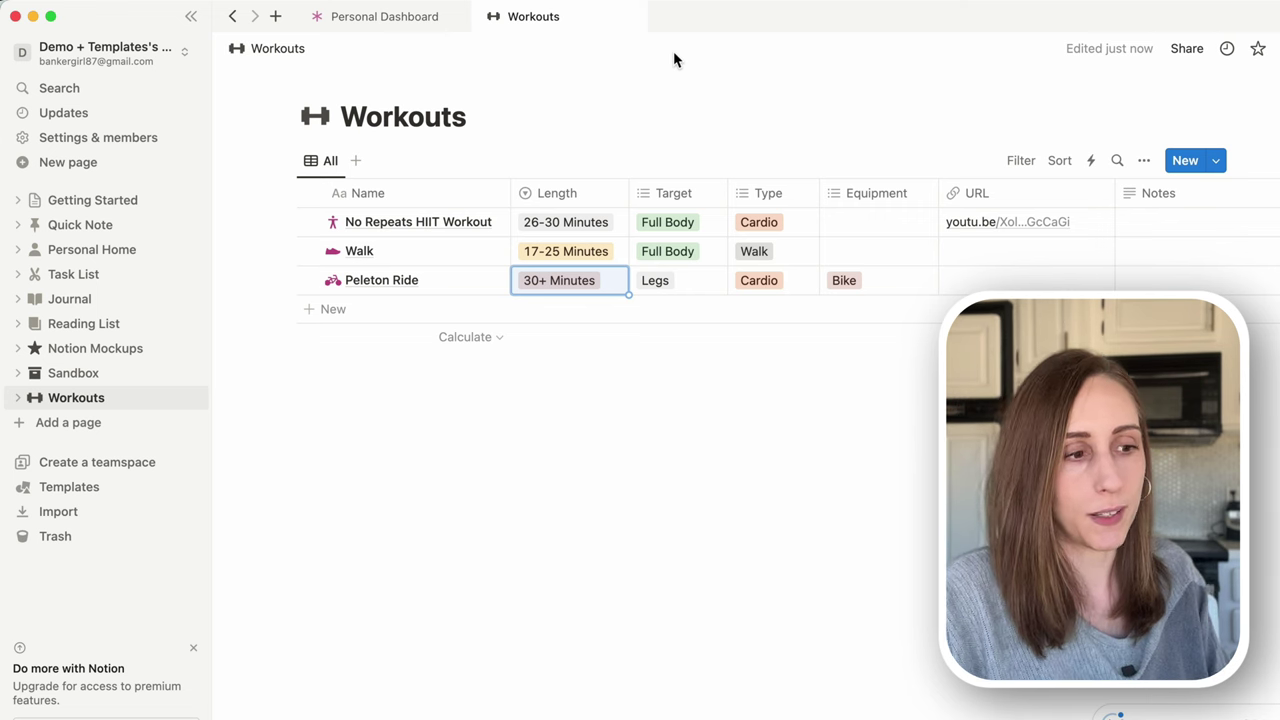
Add a Board view of the workouts grouped by Length and unhide the 10-16 Minutes and < 10 Minutes groups
left_click(356, 163)
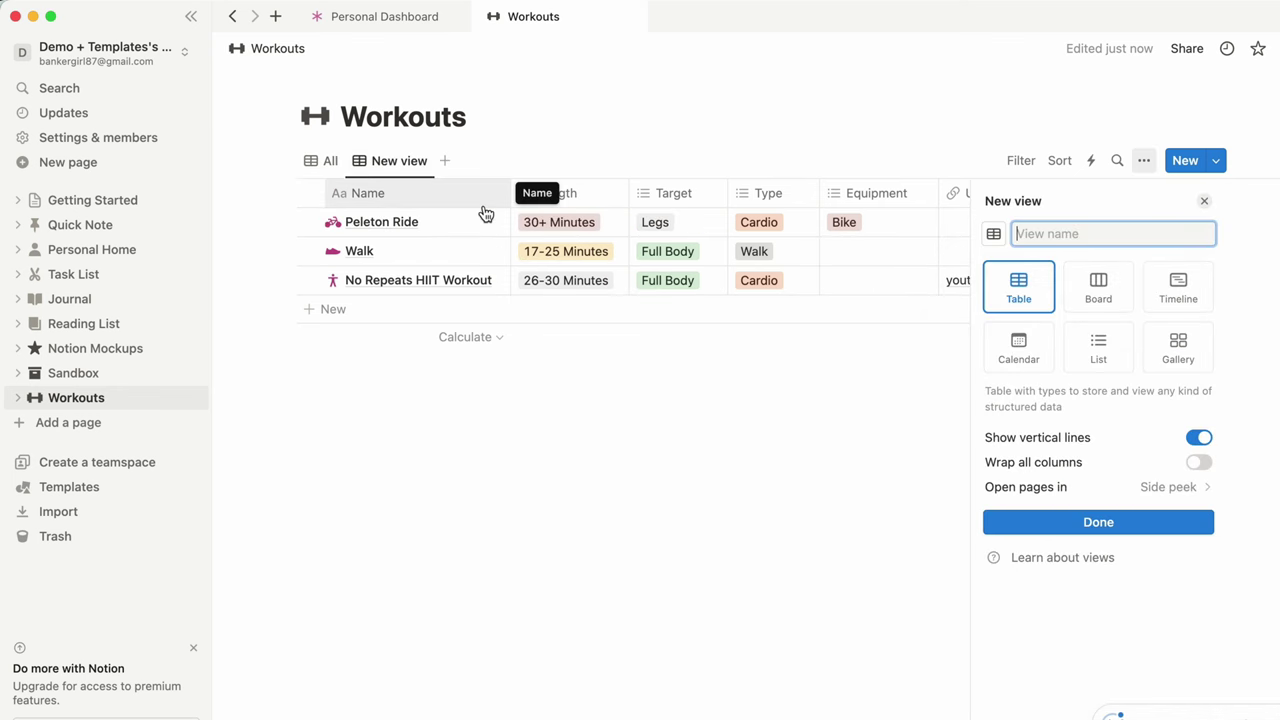
left_click(1112, 299)
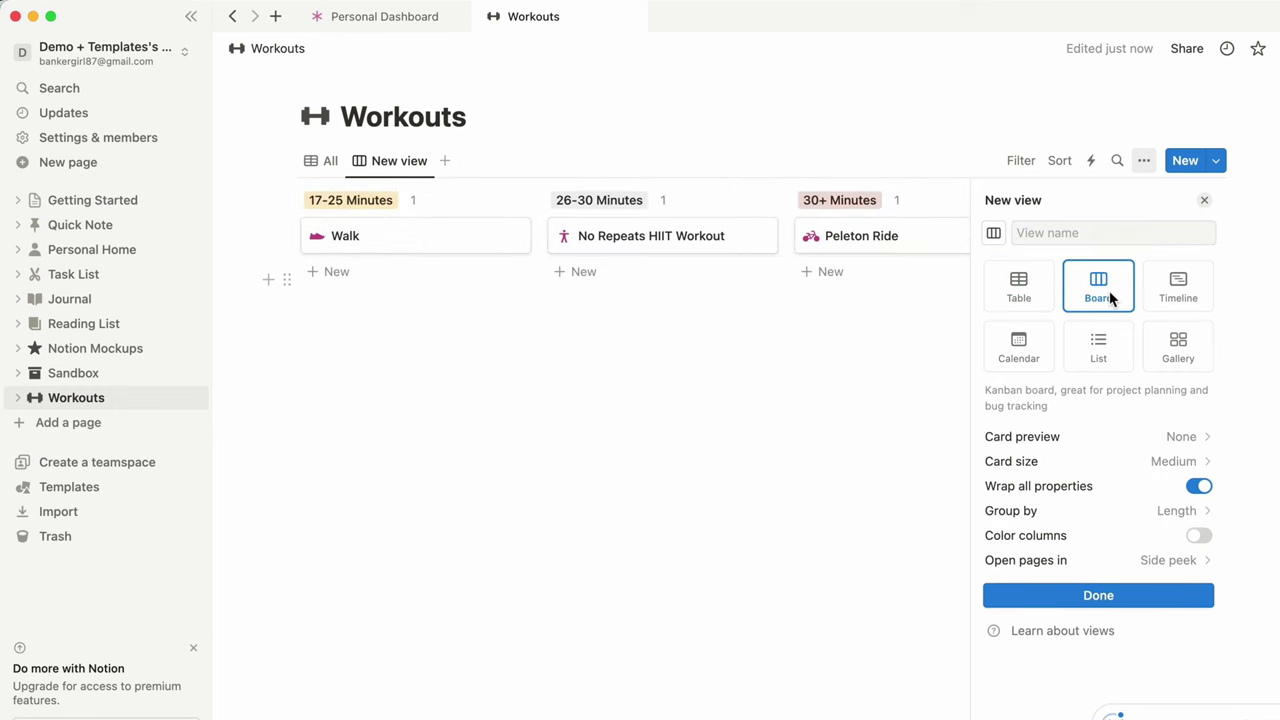
left_click(1181, 512)
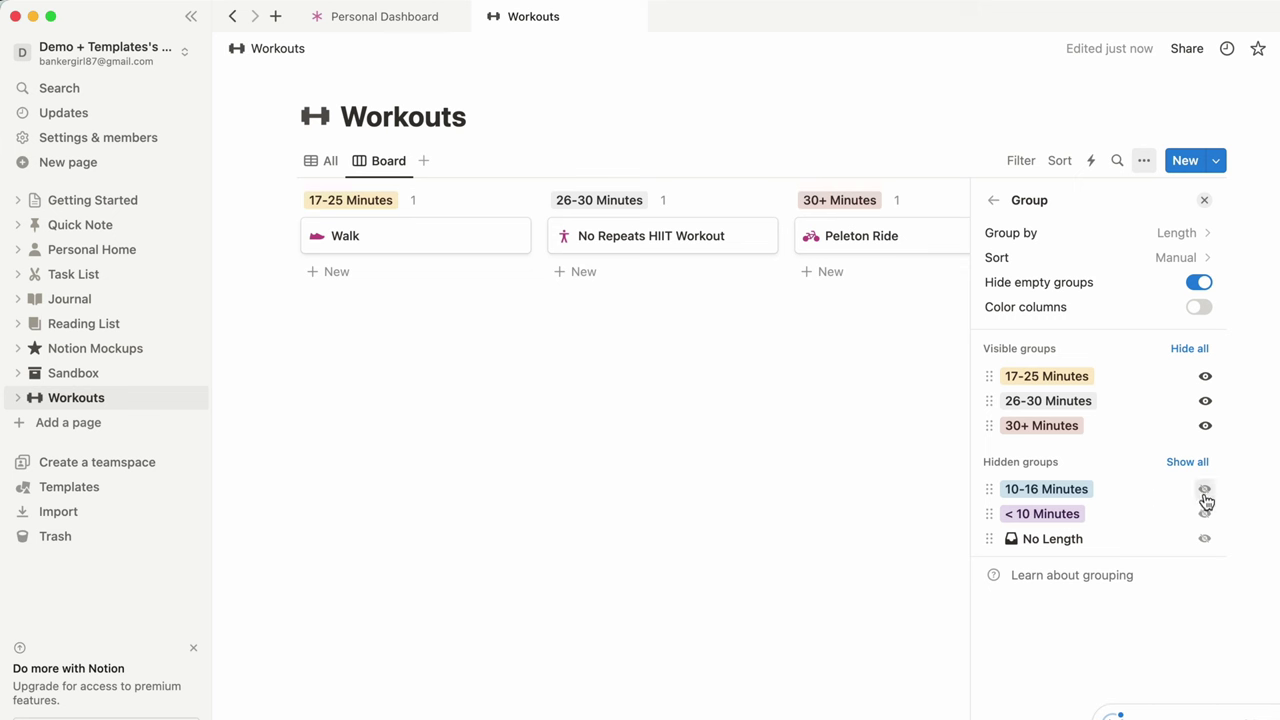
left_click(1205, 490)
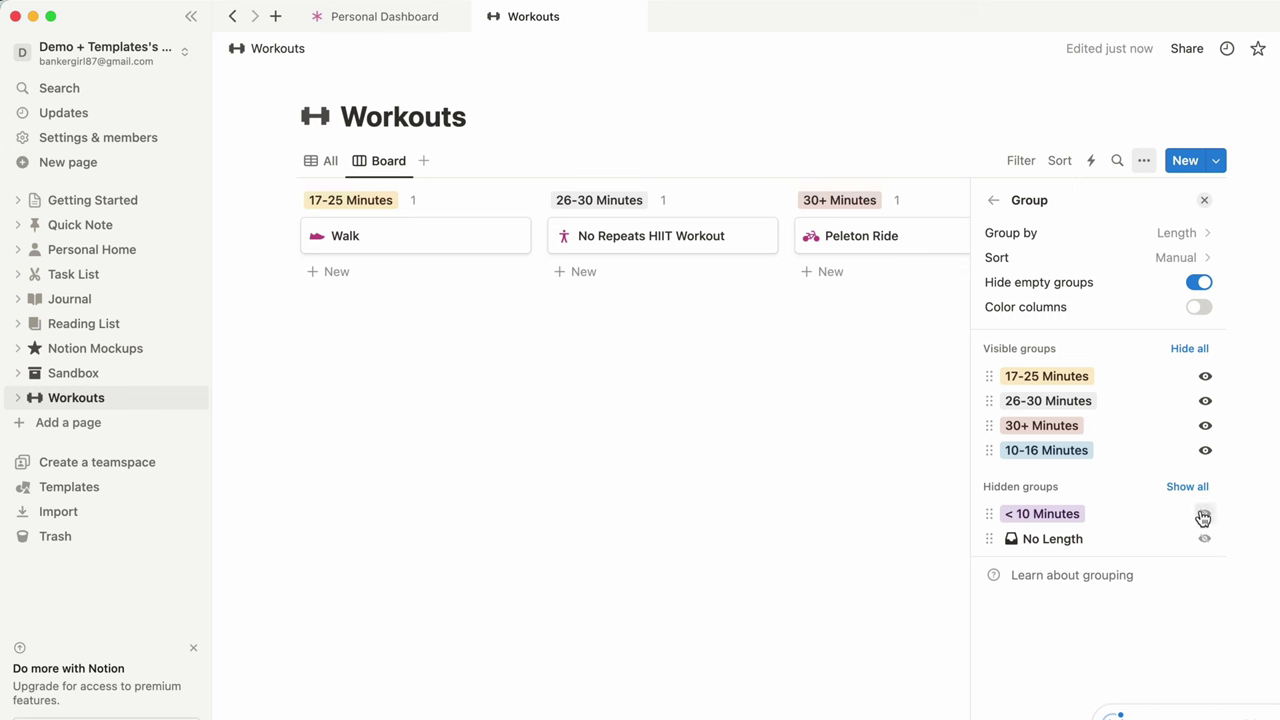
left_click(1204, 514)
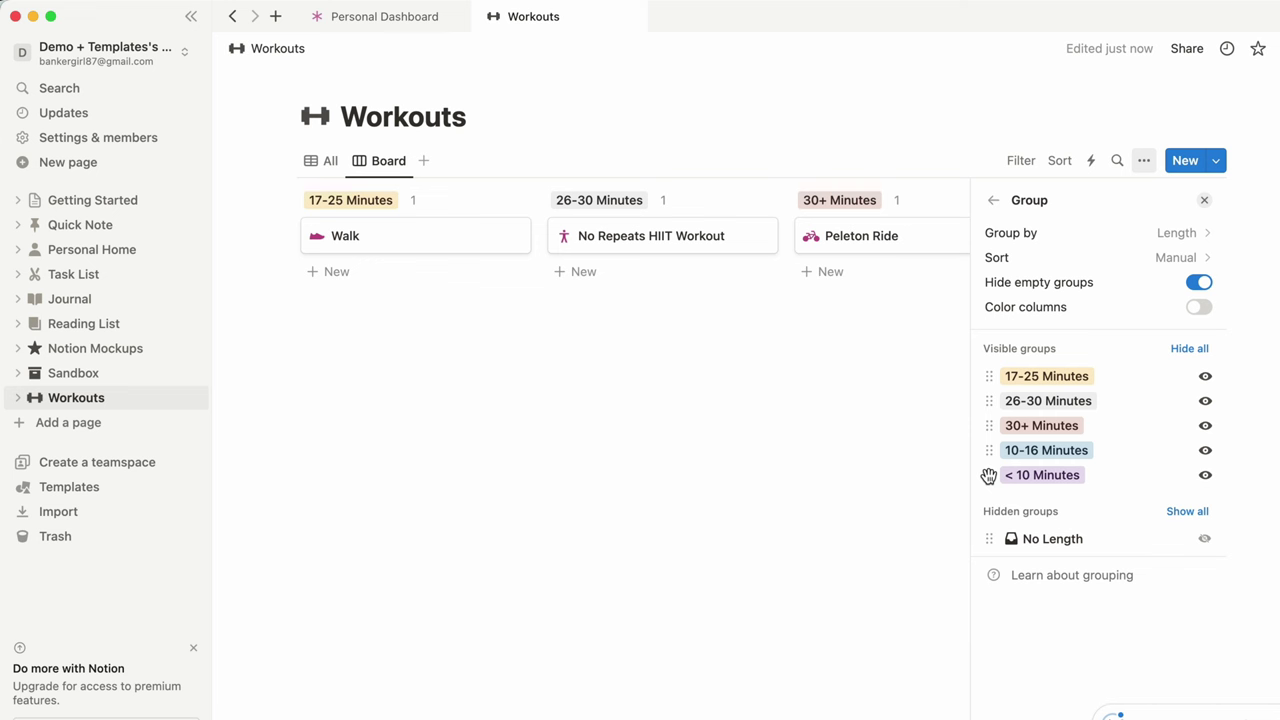
Order the board's groups from shortest to longest by moving < 10 Minutes first and 10-16 Minutes second
left_click_drag(988, 476, 986, 377)
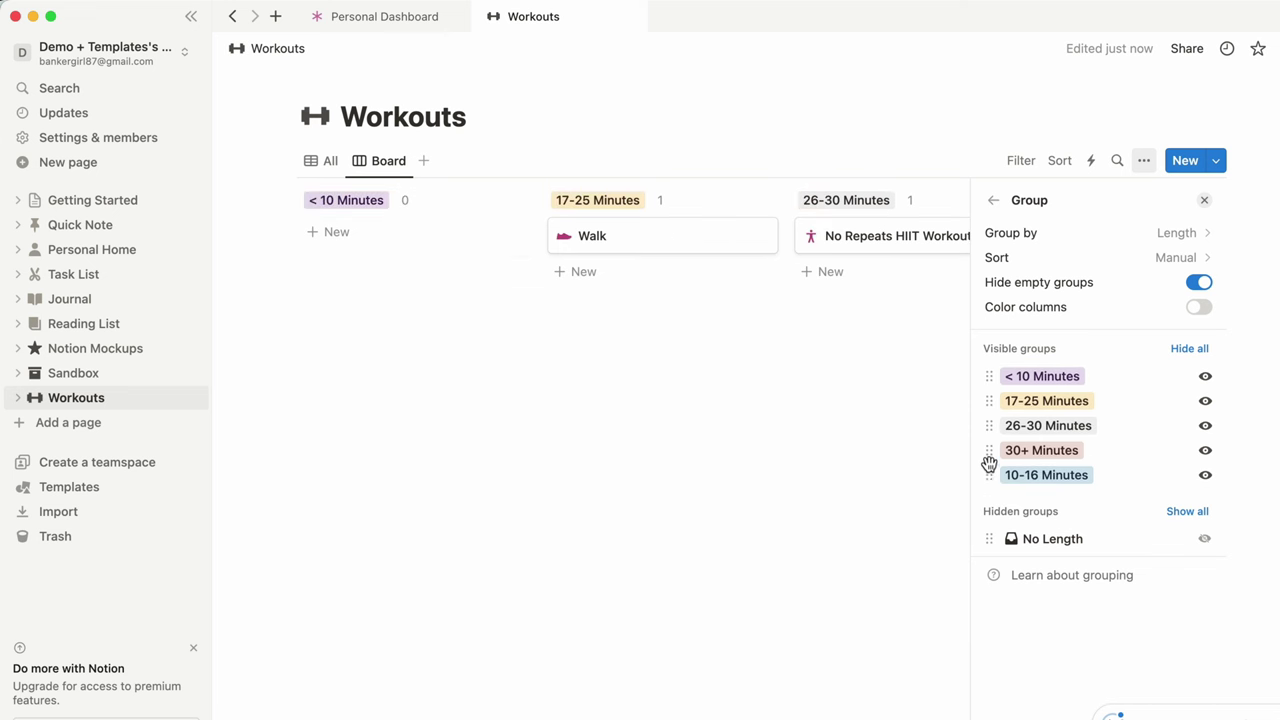
left_click_drag(991, 480, 988, 403)
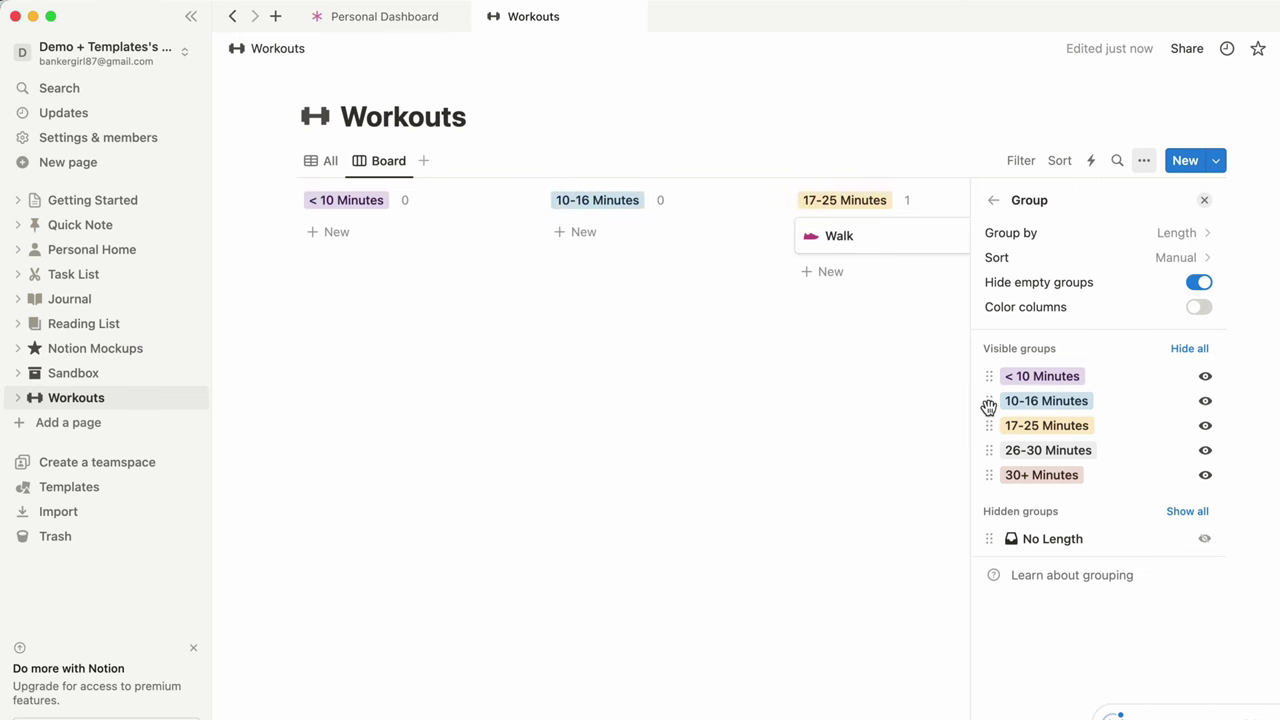
left_click(1206, 202)
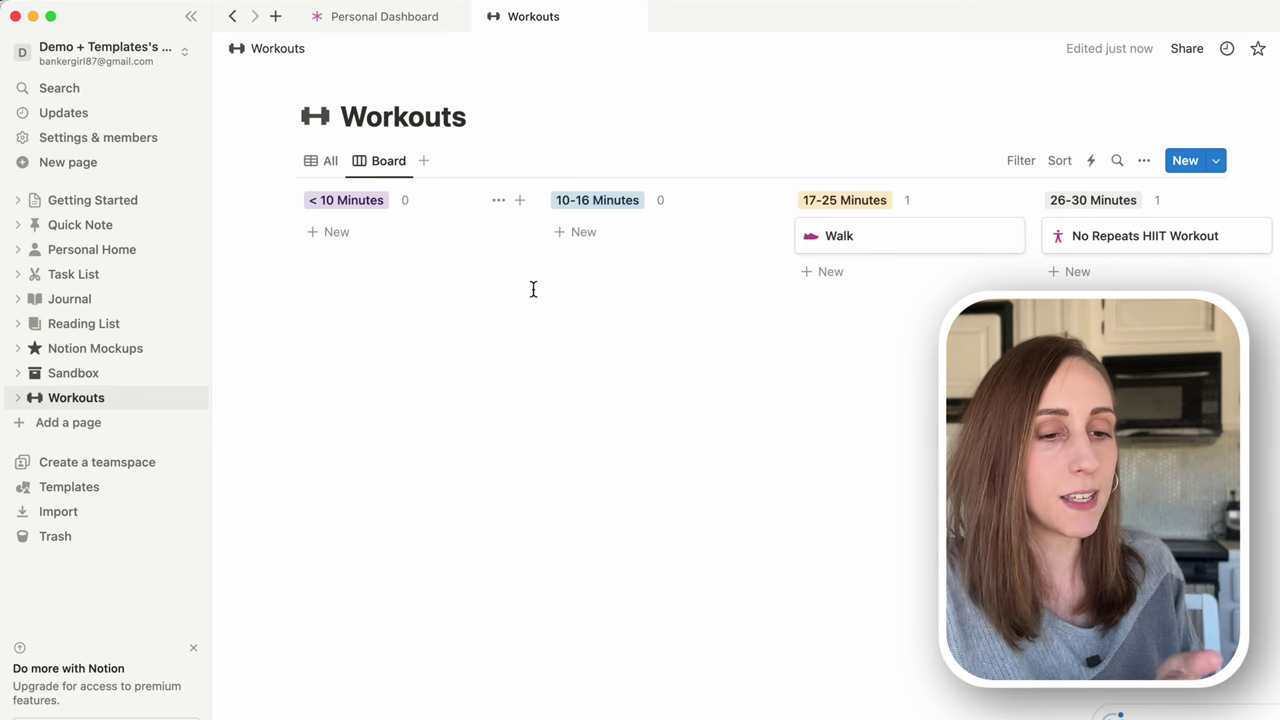
scroll(875, 375, "right", 5)
scroll(885, 373, "right", 5)
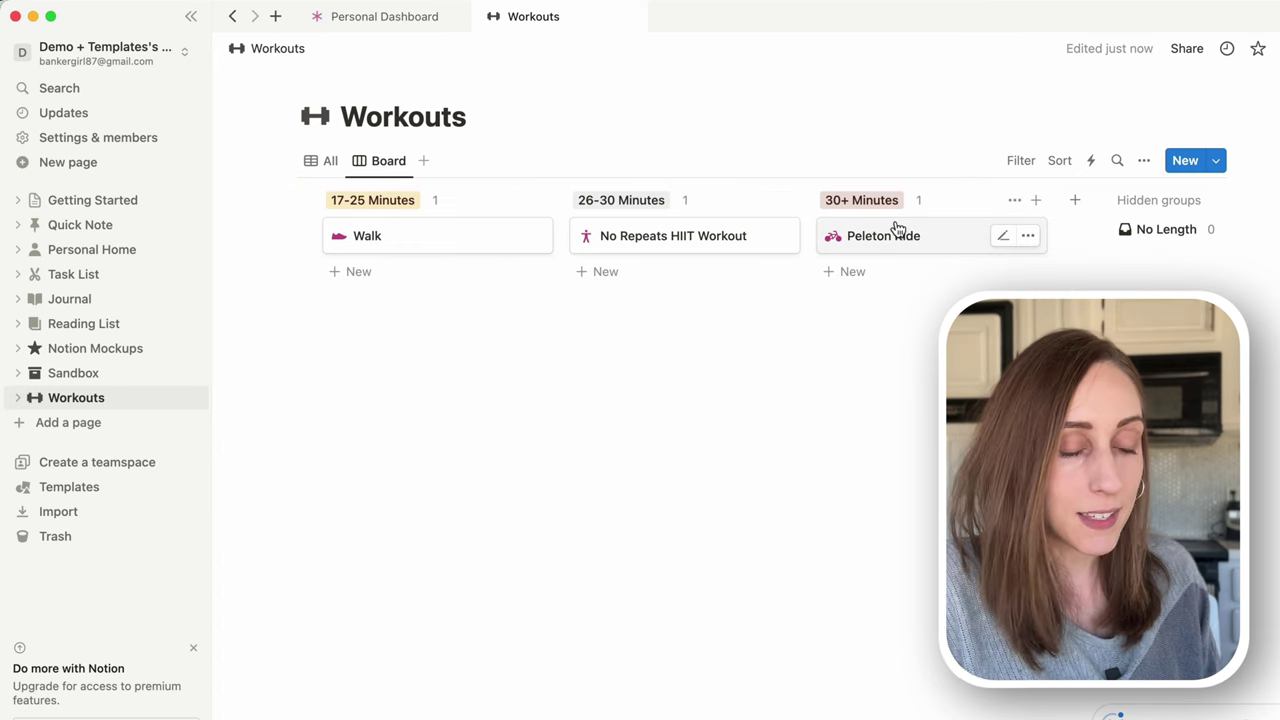
scroll(864, 362, "left", 5)
scroll(864, 362, "left", 3)
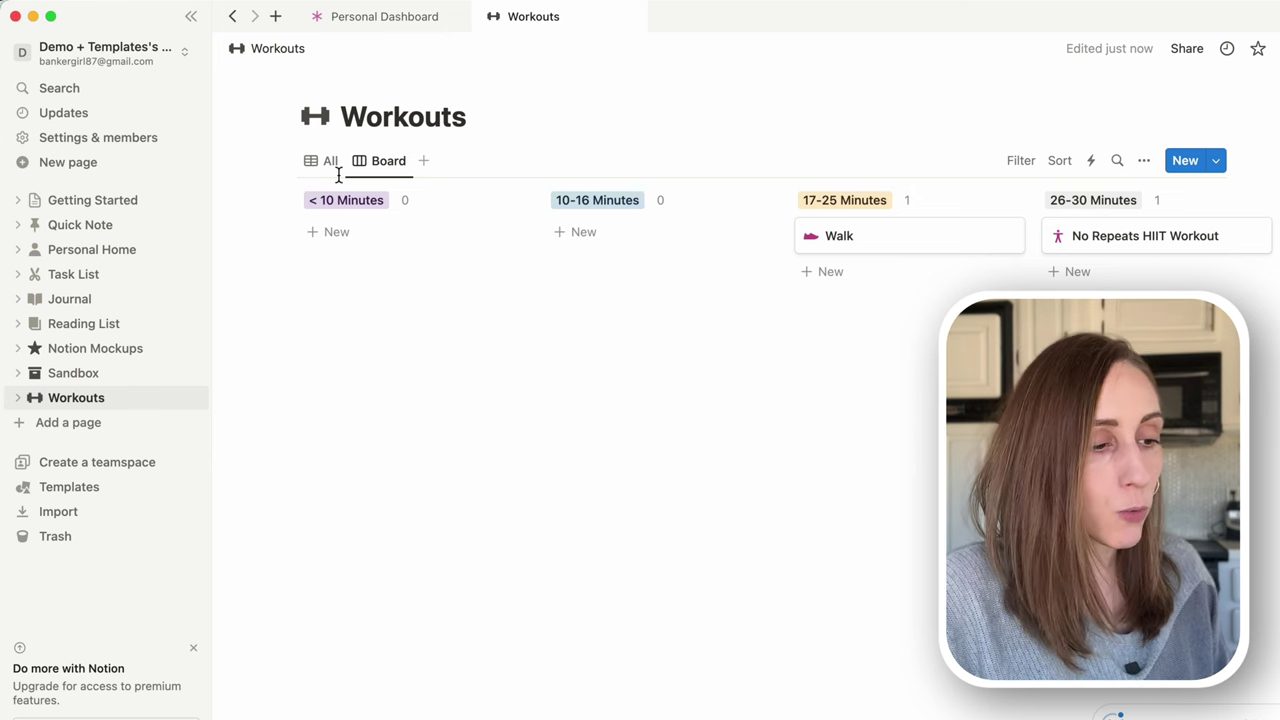
Rename the Board view By Length and give it a clock icon
left_click(383, 162)
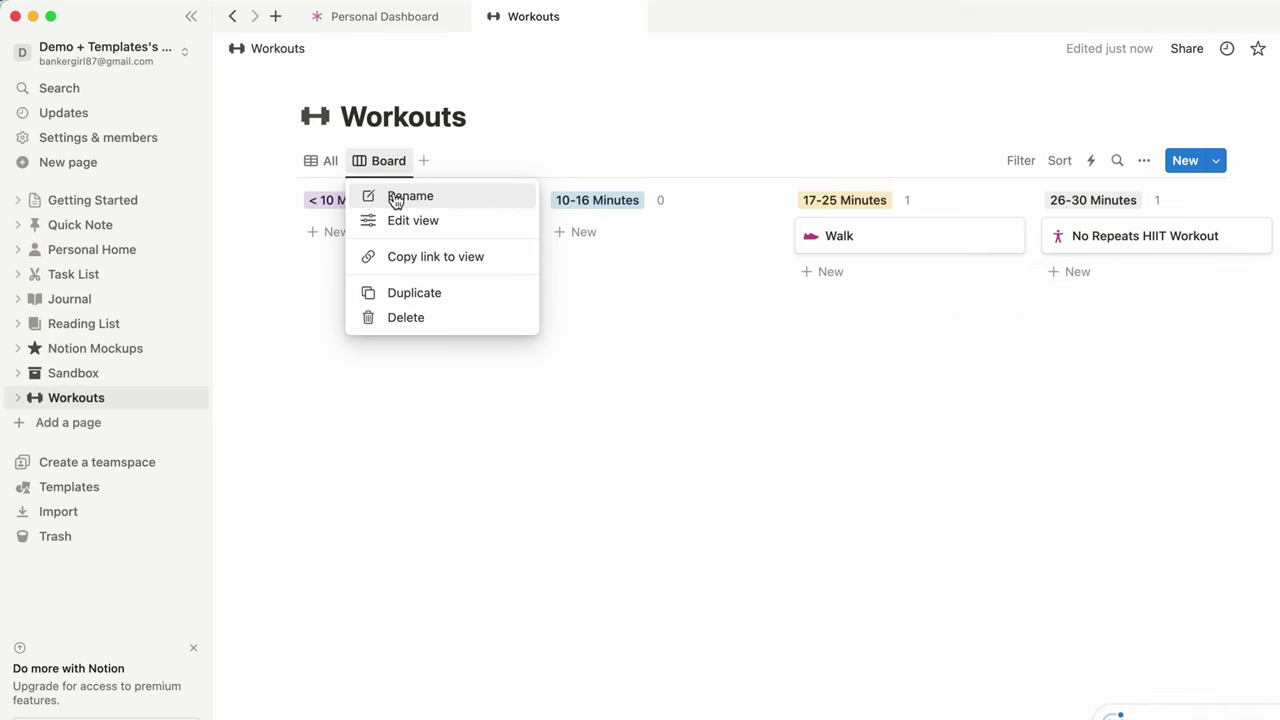
left_click(396, 197)
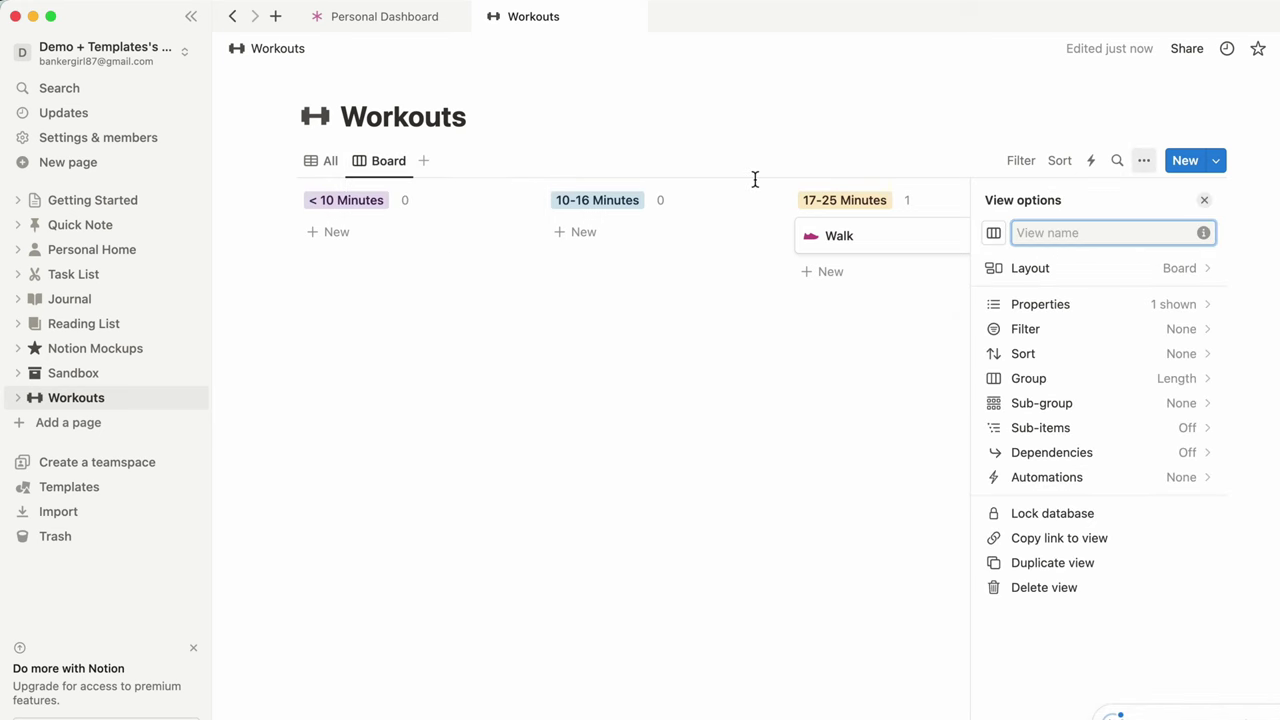
type("By Length")
left_click(995, 236)
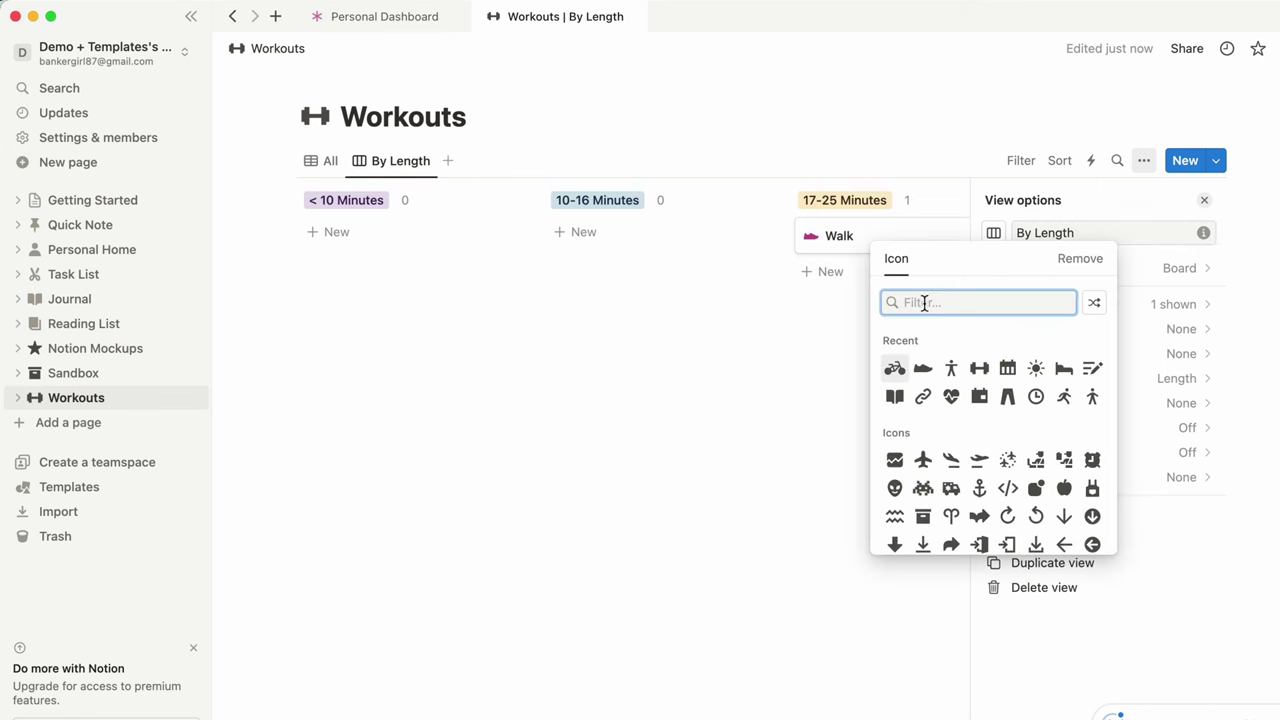
left_click(1036, 396)
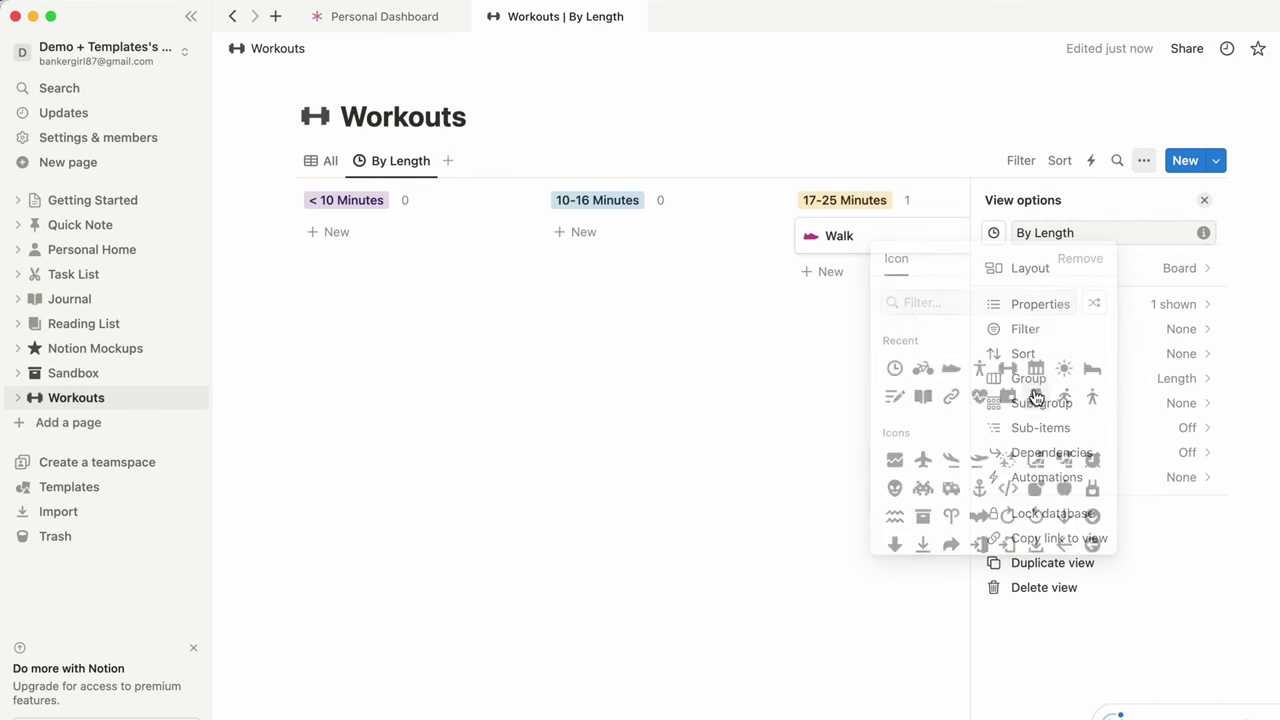
key("Escape")
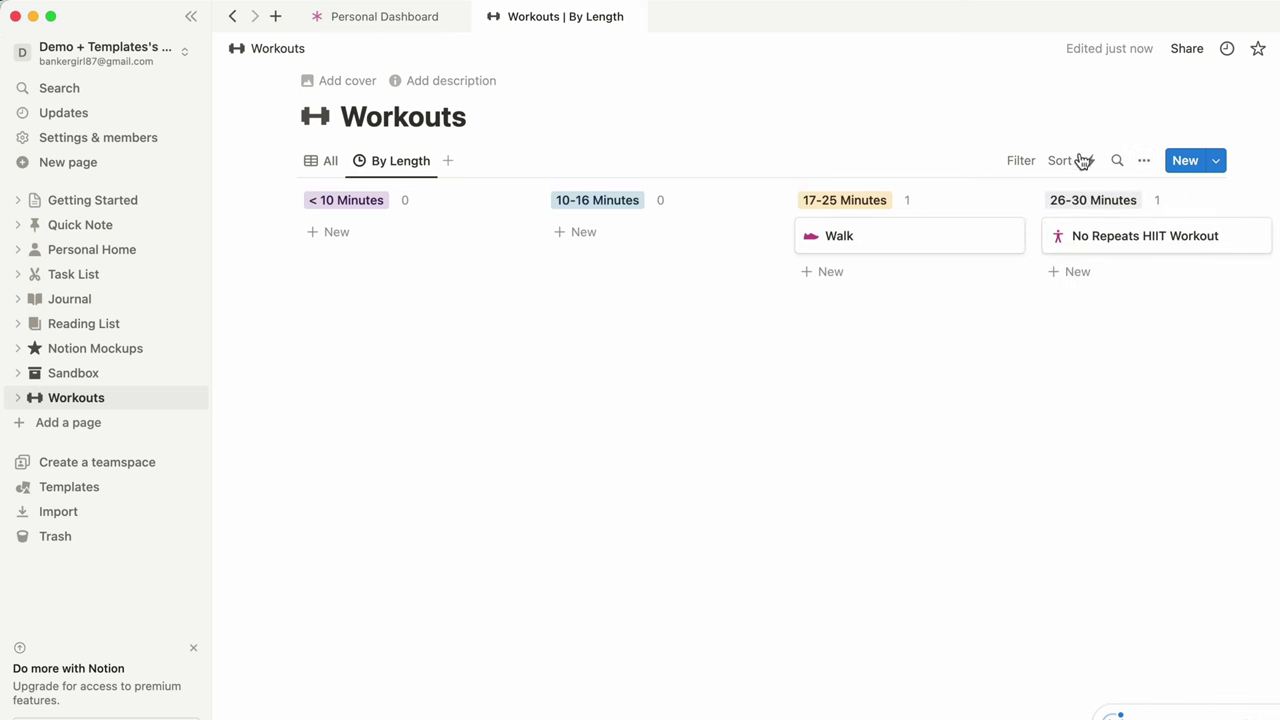
Open the Walk card, give the Equipment property a dumbbell icon, and close the preview
left_click(913, 250)
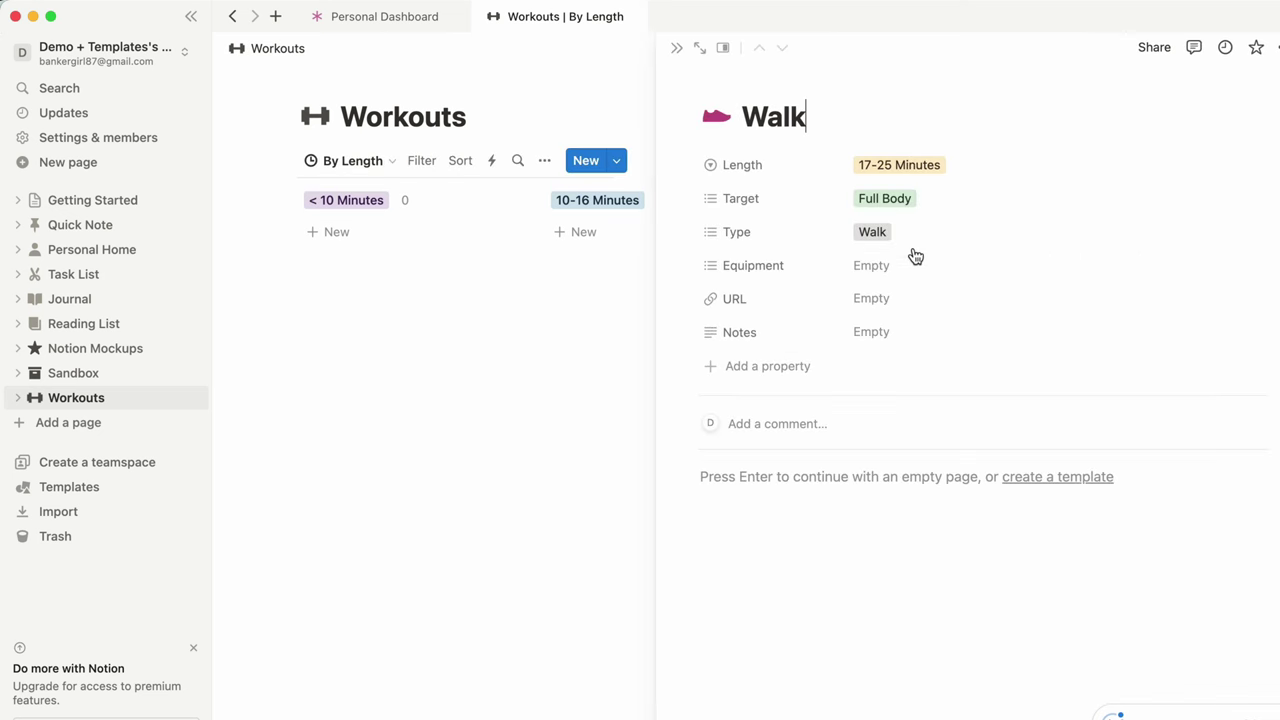
left_click(716, 274)
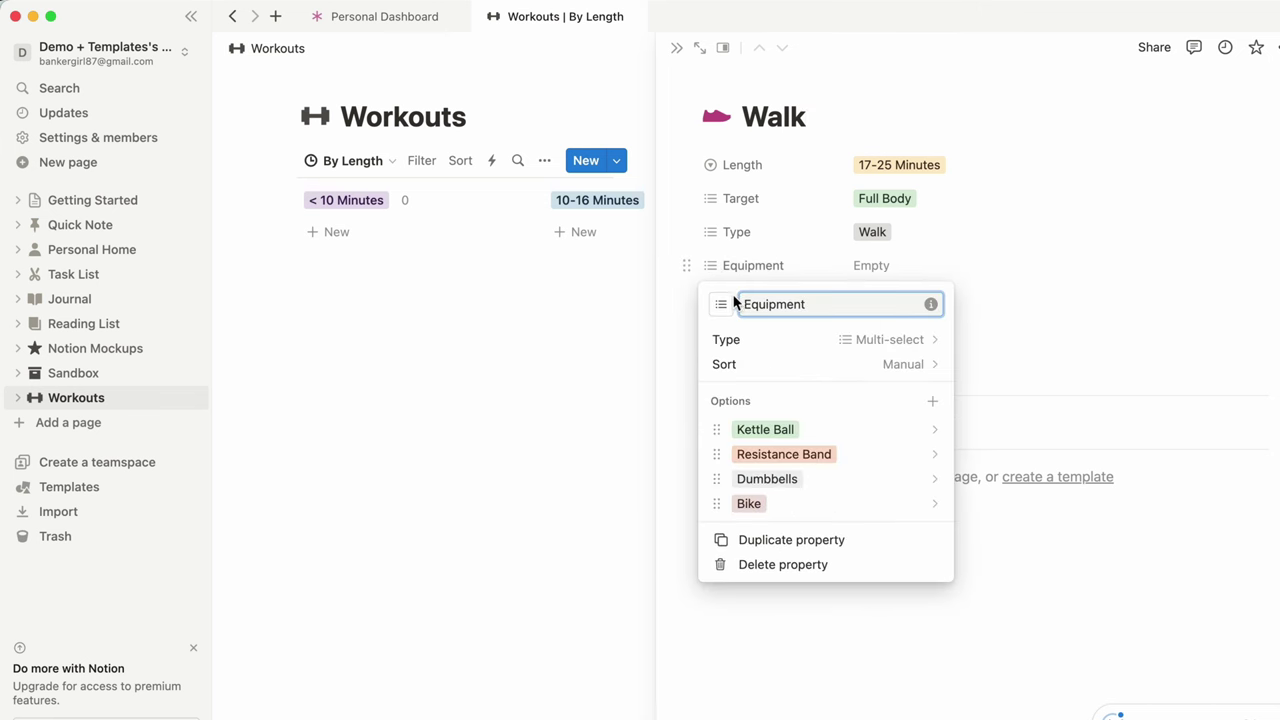
left_click(722, 306)
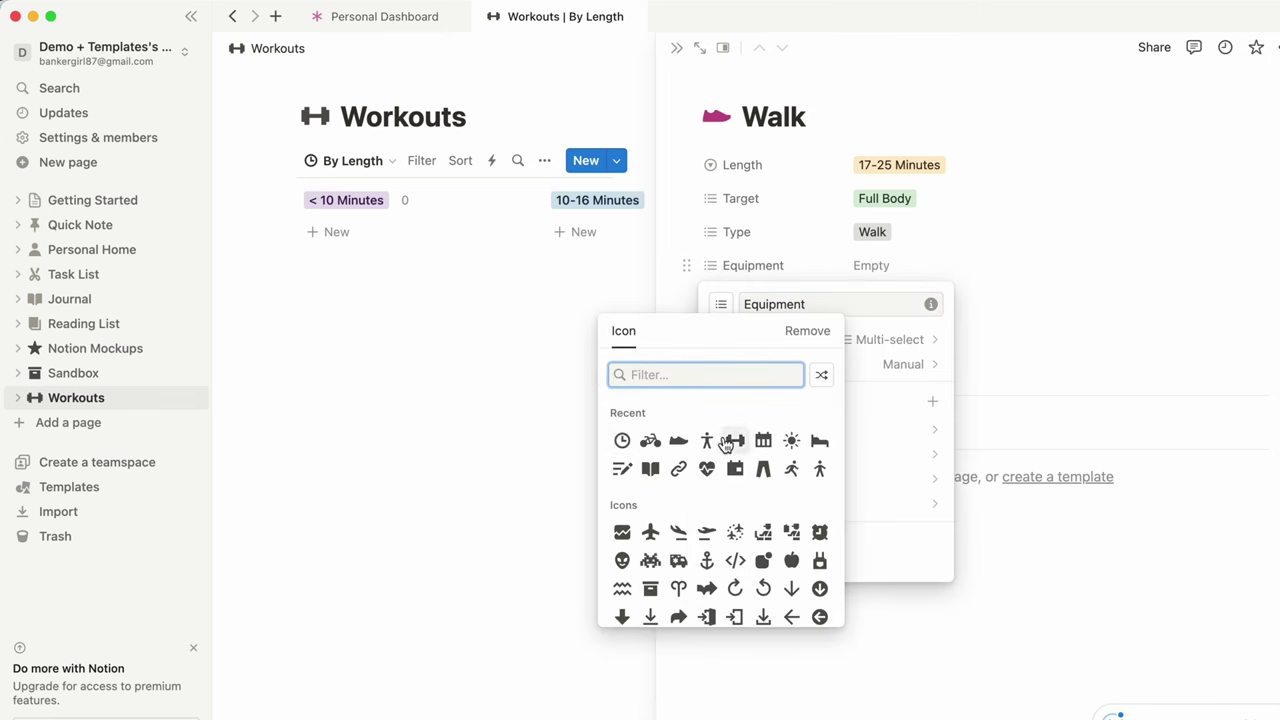
left_click(735, 441)
left_click(1182, 174)
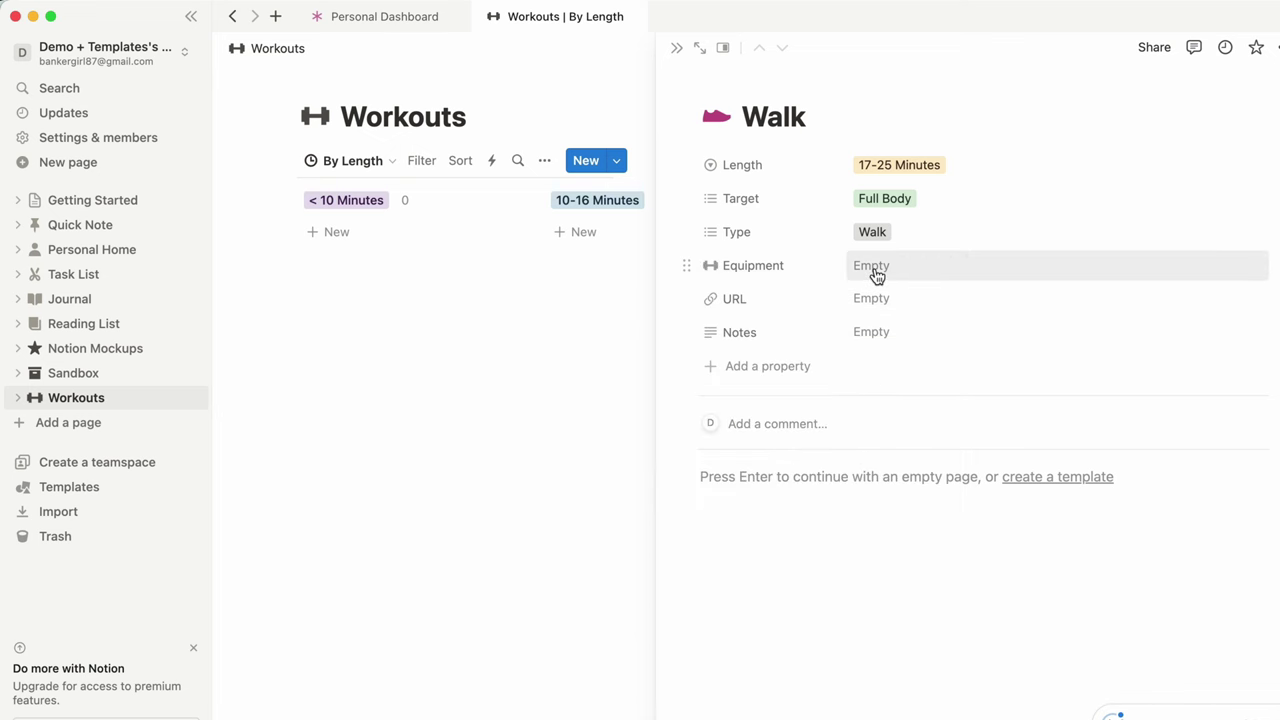
left_click(677, 48)
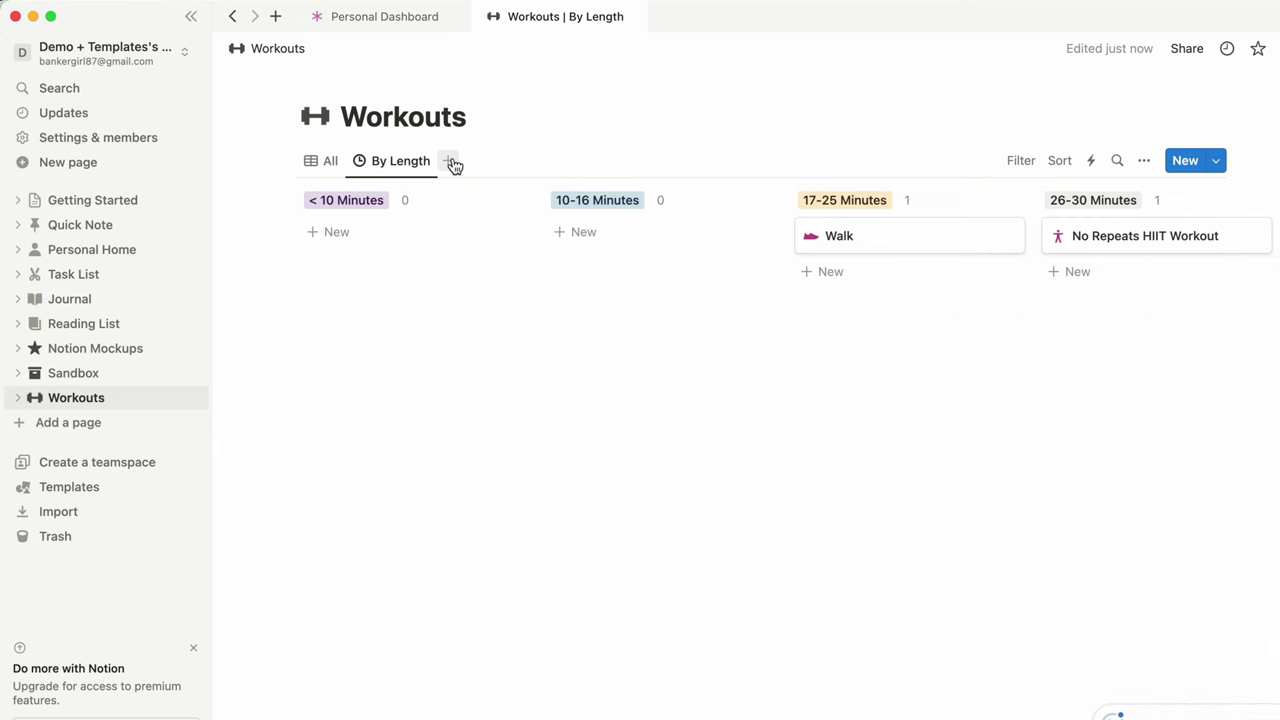
Add a List view of the workouts named Leg Day with a pants icon
left_click(452, 161)
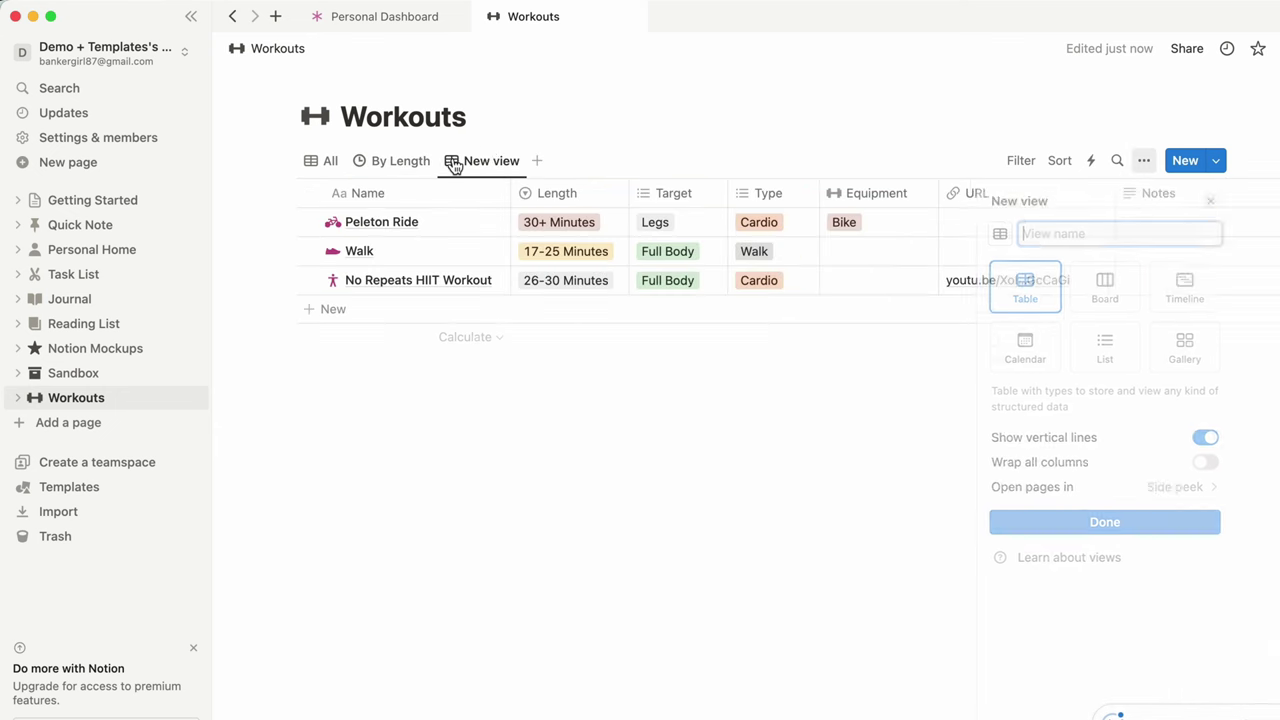
left_click(1090, 366)
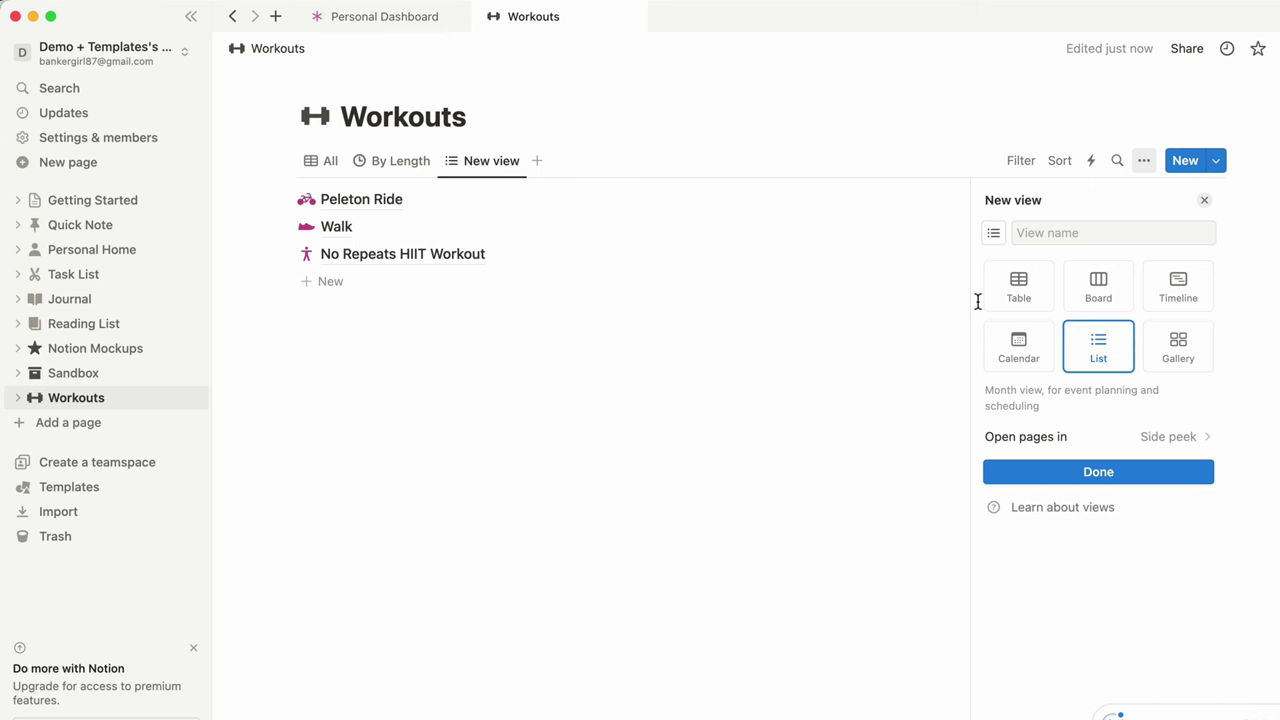
left_click(1037, 232)
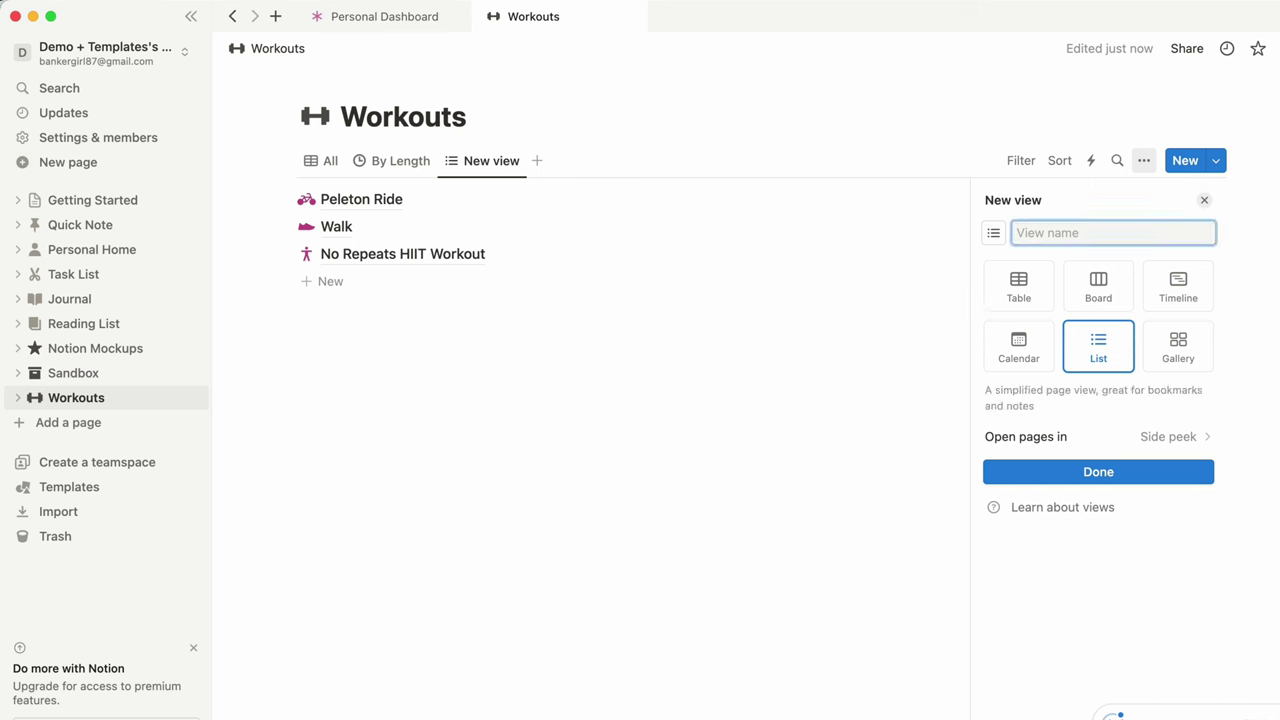
type("Leg Day")
left_click(993, 232)
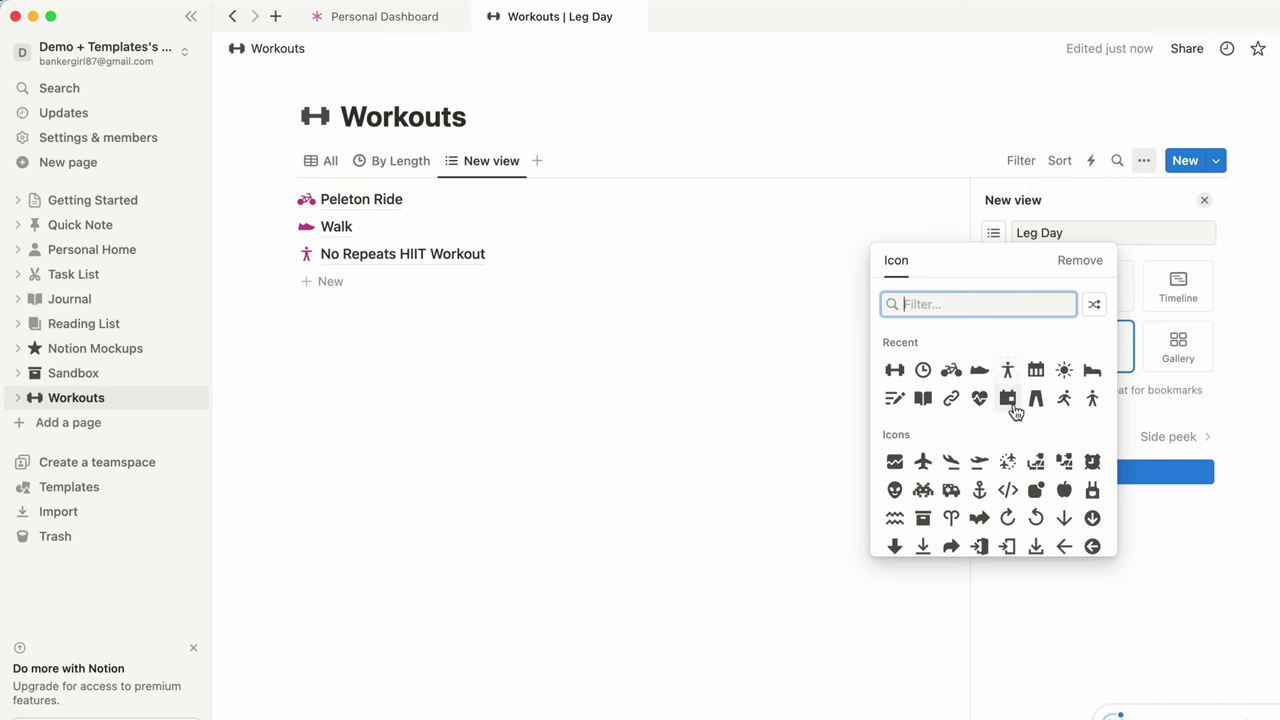
left_click(1035, 399)
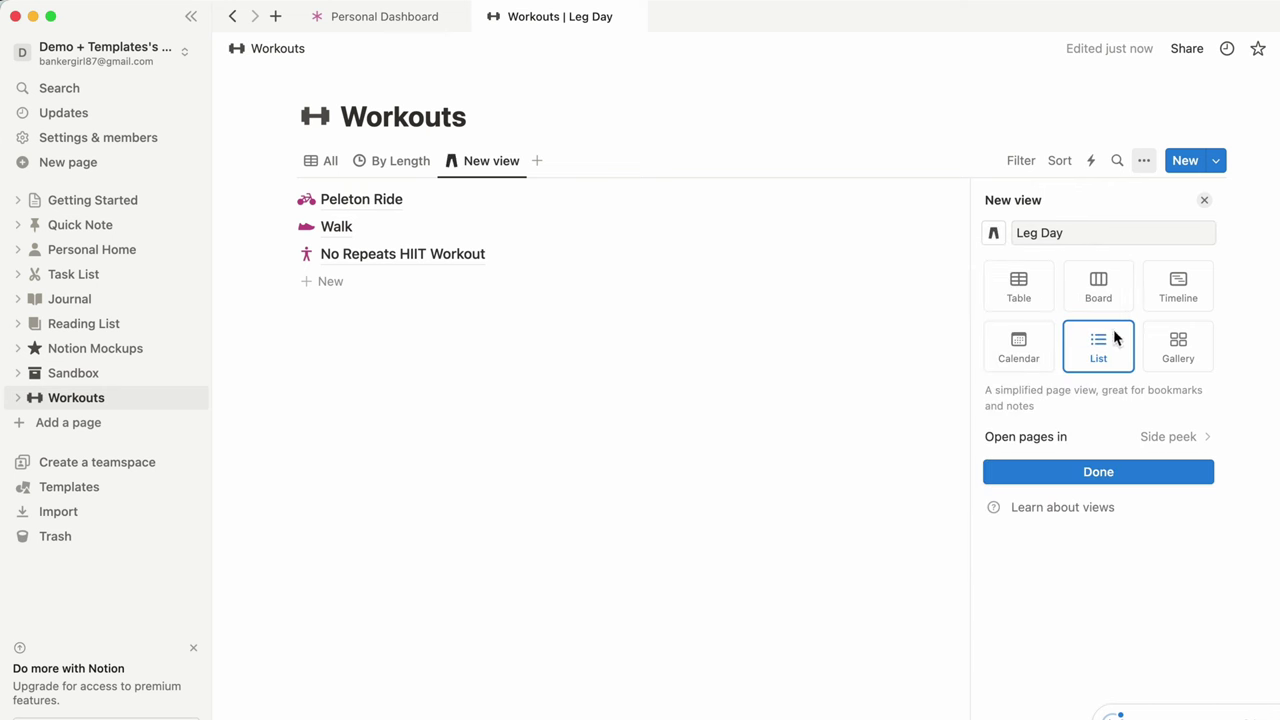
left_click(1060, 480)
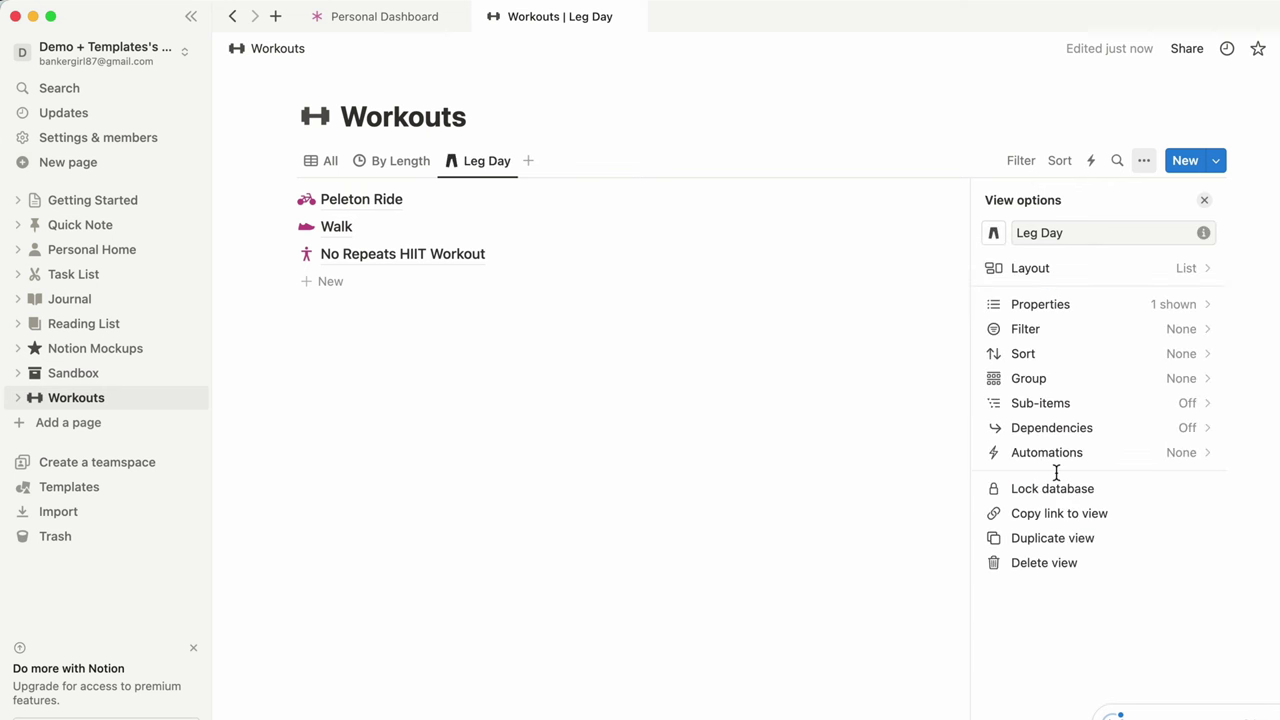
Filter the Leg Day view to workouts whose Target contains Legs, and collapse the filter bar
left_click(1021, 162)
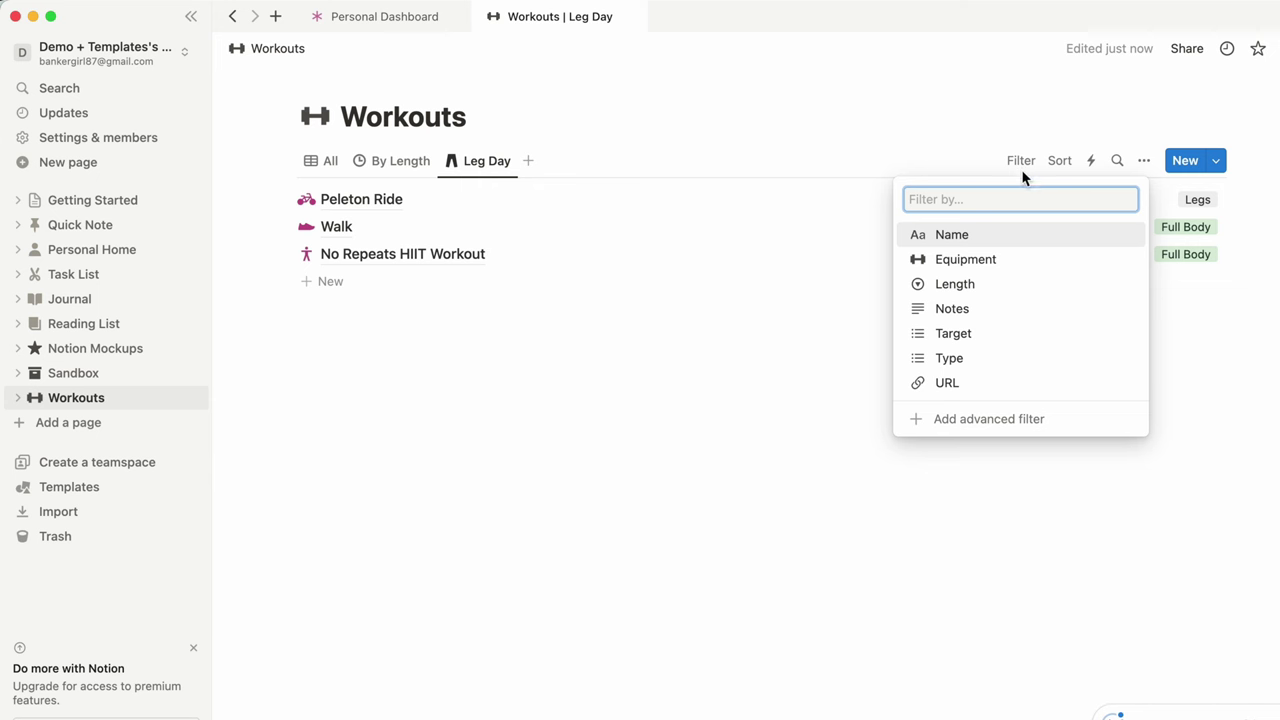
left_click(969, 338)
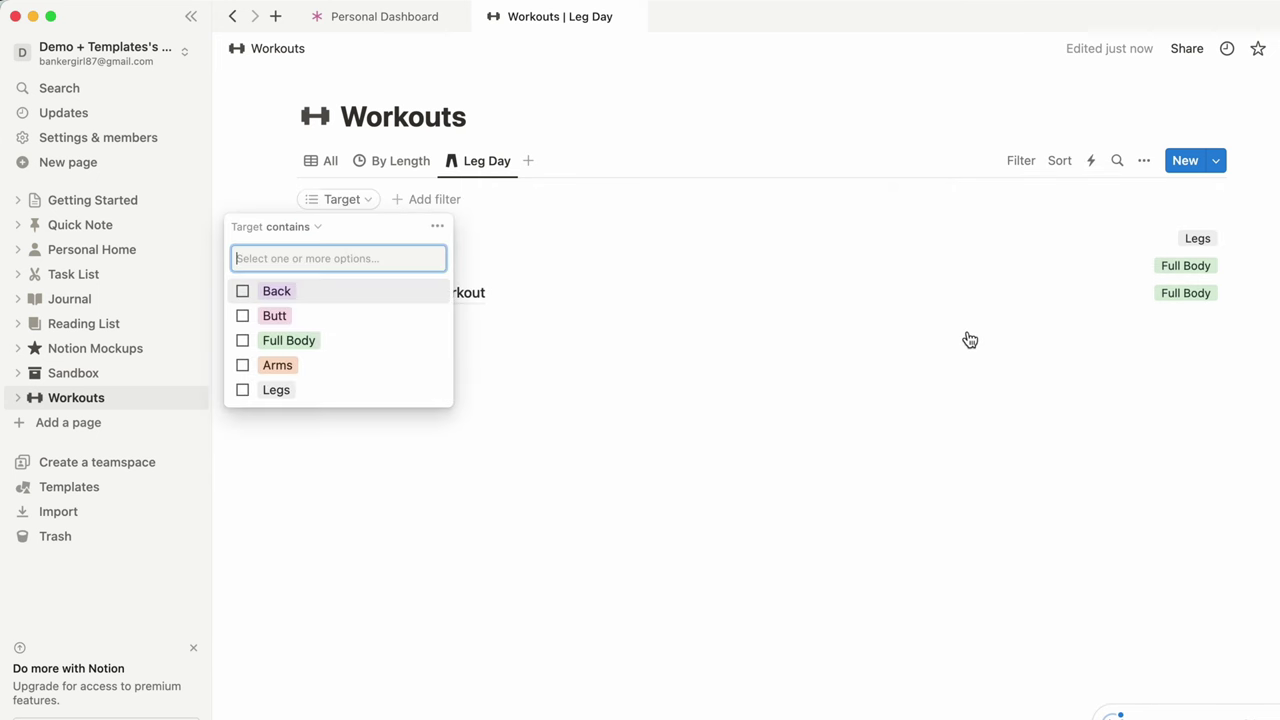
left_click(246, 393)
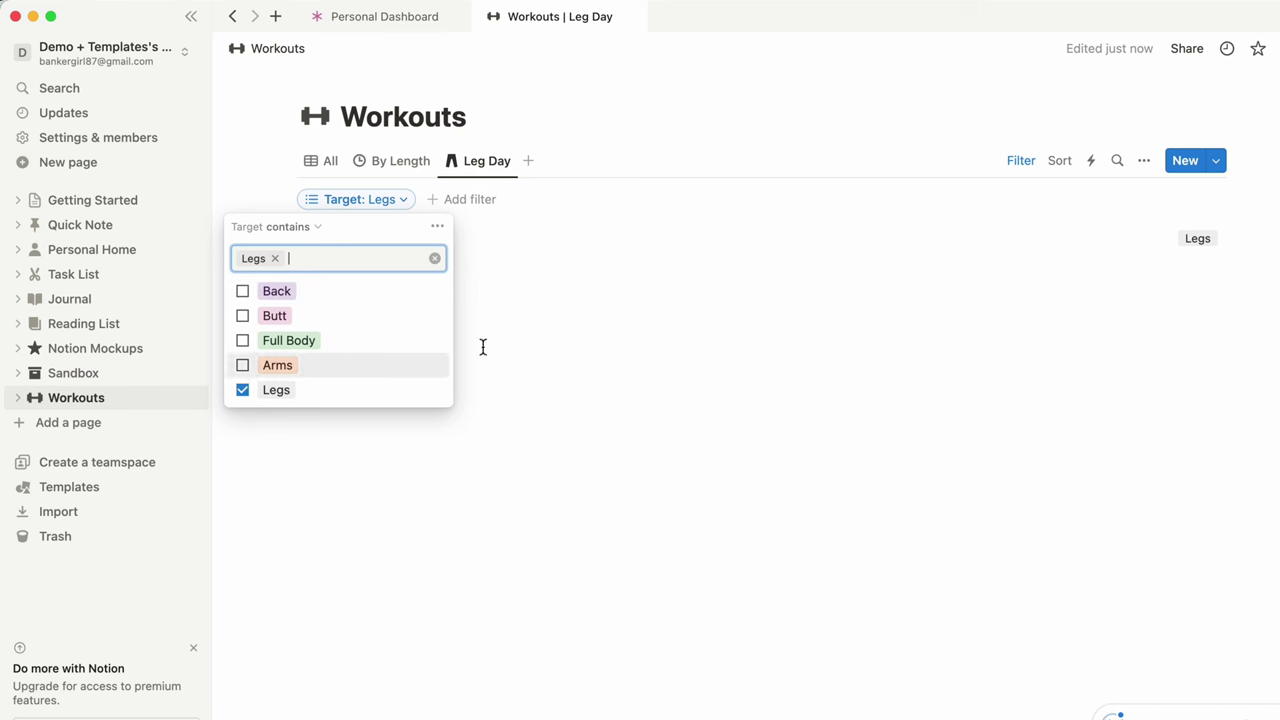
left_click(630, 338)
left_click(1016, 164)
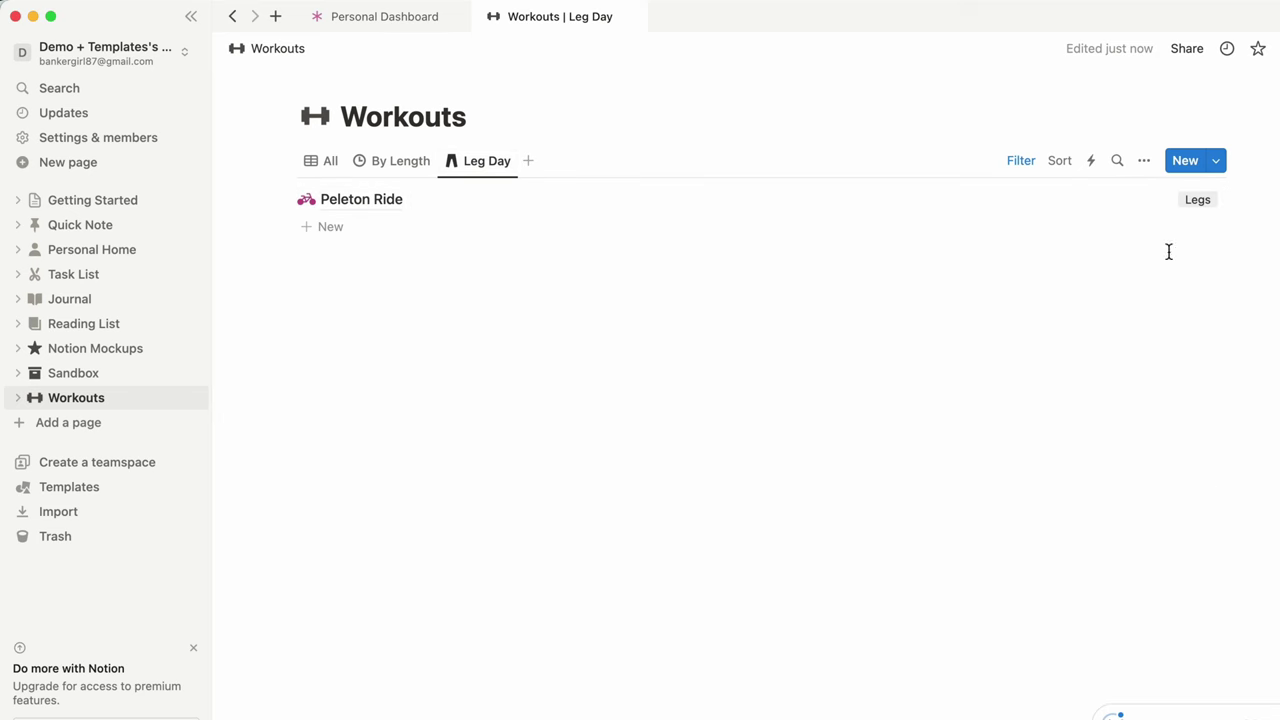
Hide the Target property in the Leg Day list and show Length and Equipment instead
left_click(1145, 162)
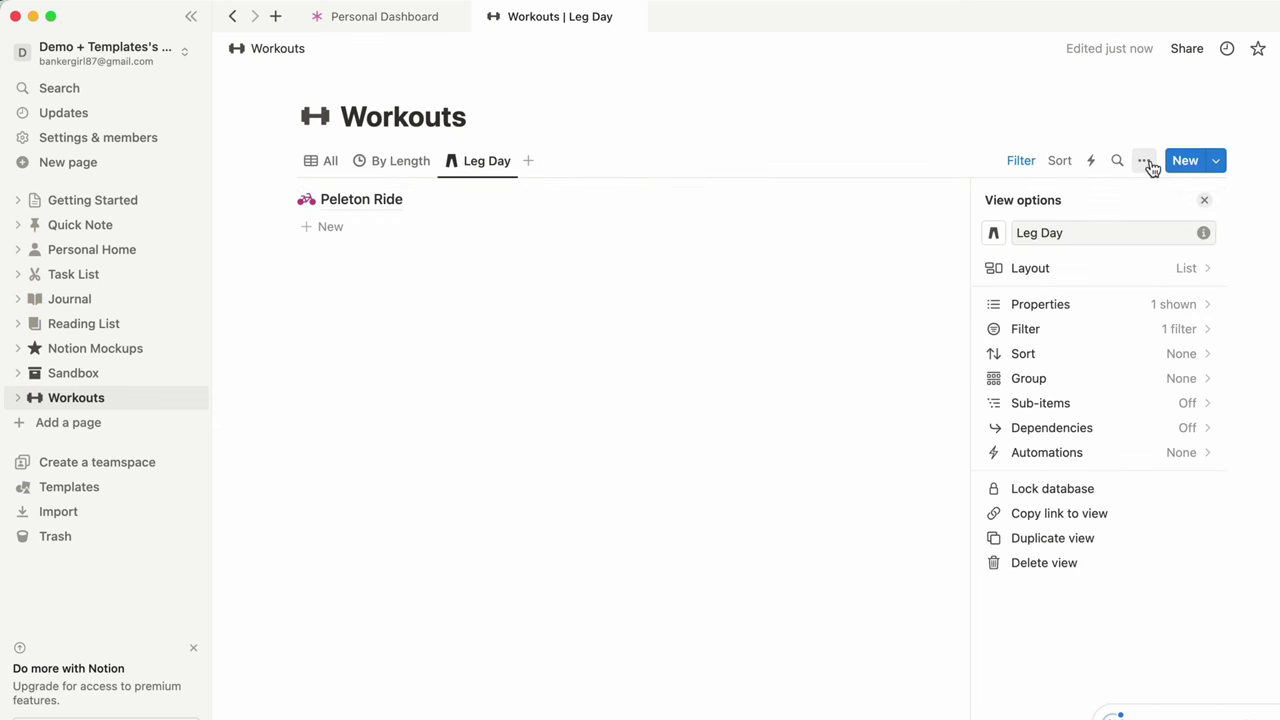
left_click(1159, 307)
left_click(1188, 299)
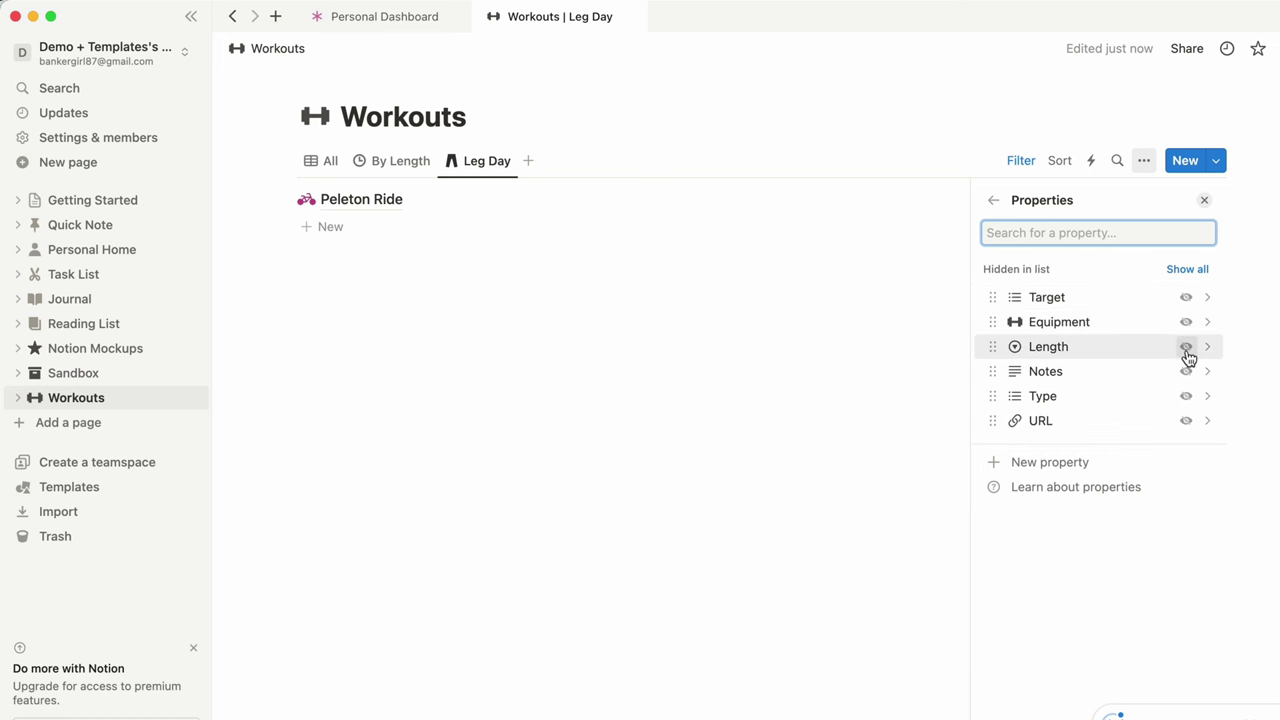
left_click(1186, 347)
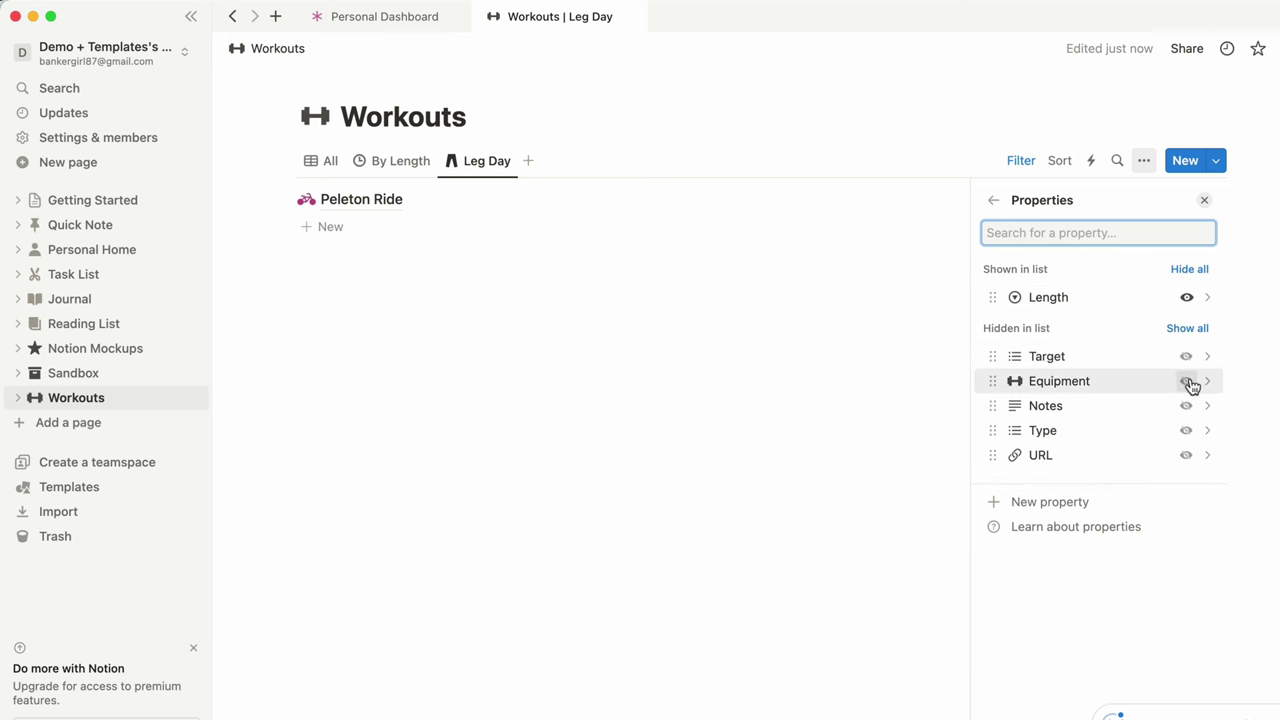
left_click(1186, 381)
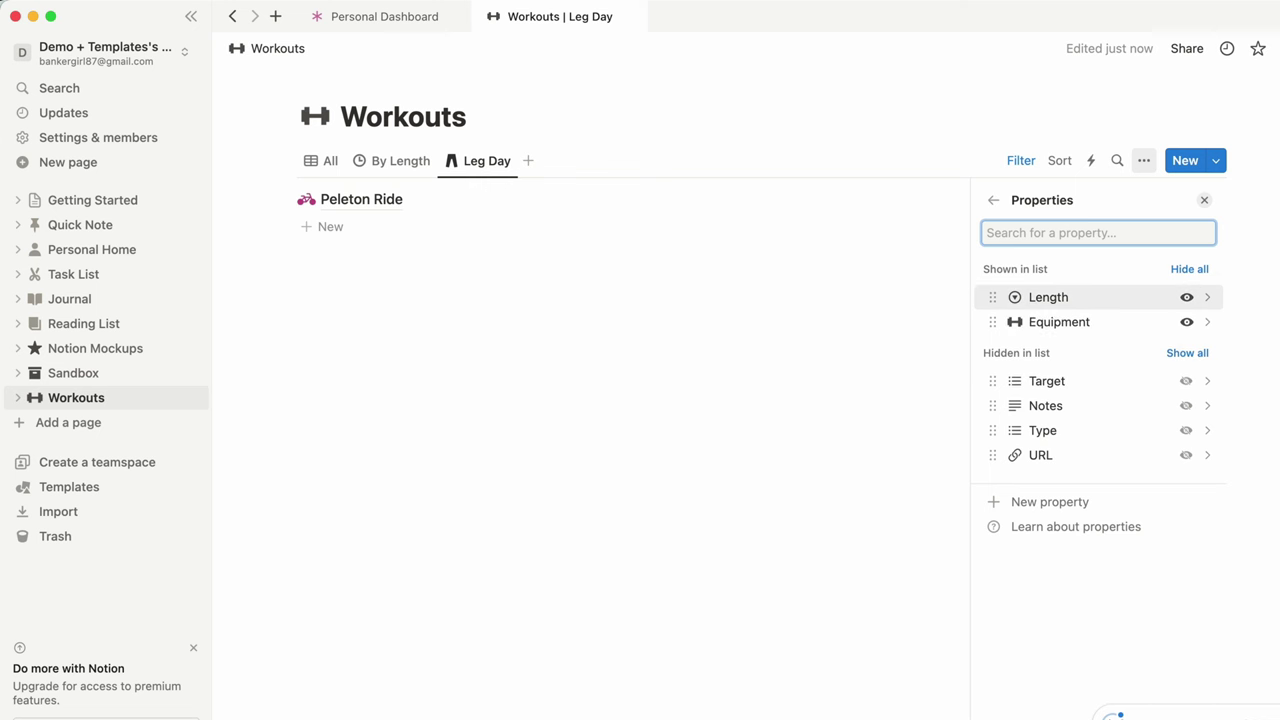
left_click(1265, 113)
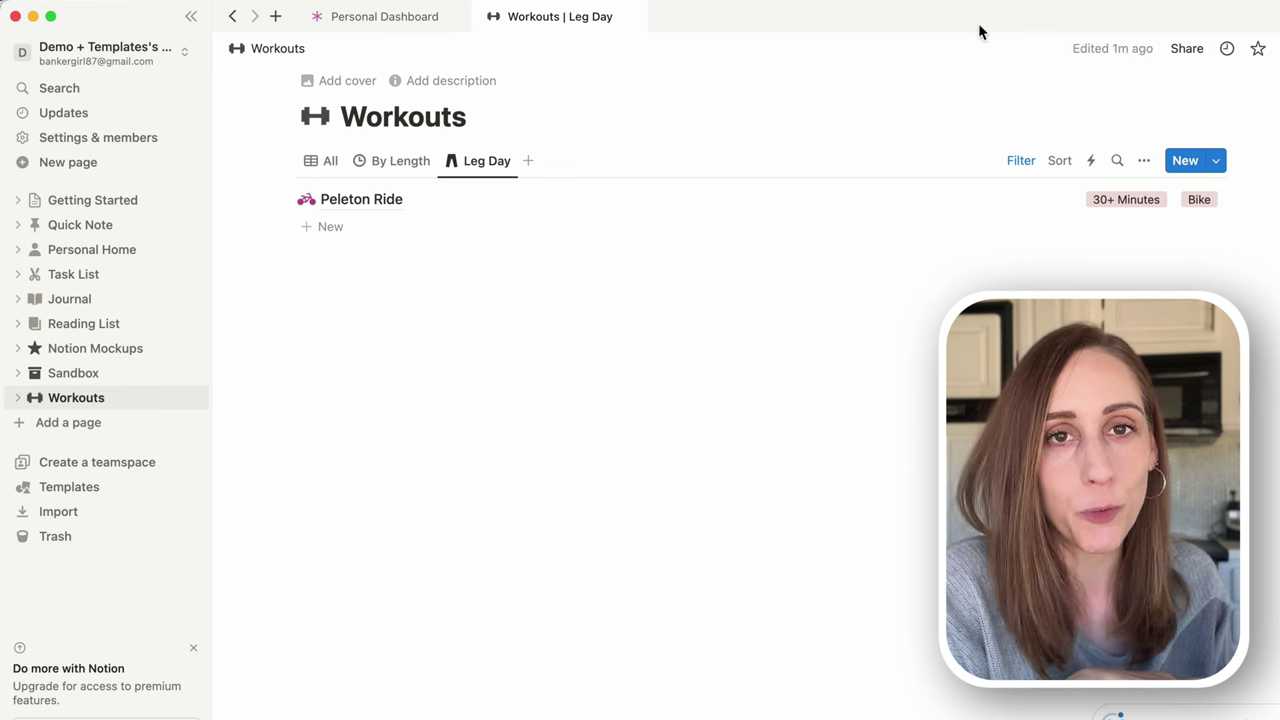
Return Workouts to the All view and add a page titled Daily Journal as a Calendar with a new database
left_click(325, 172)
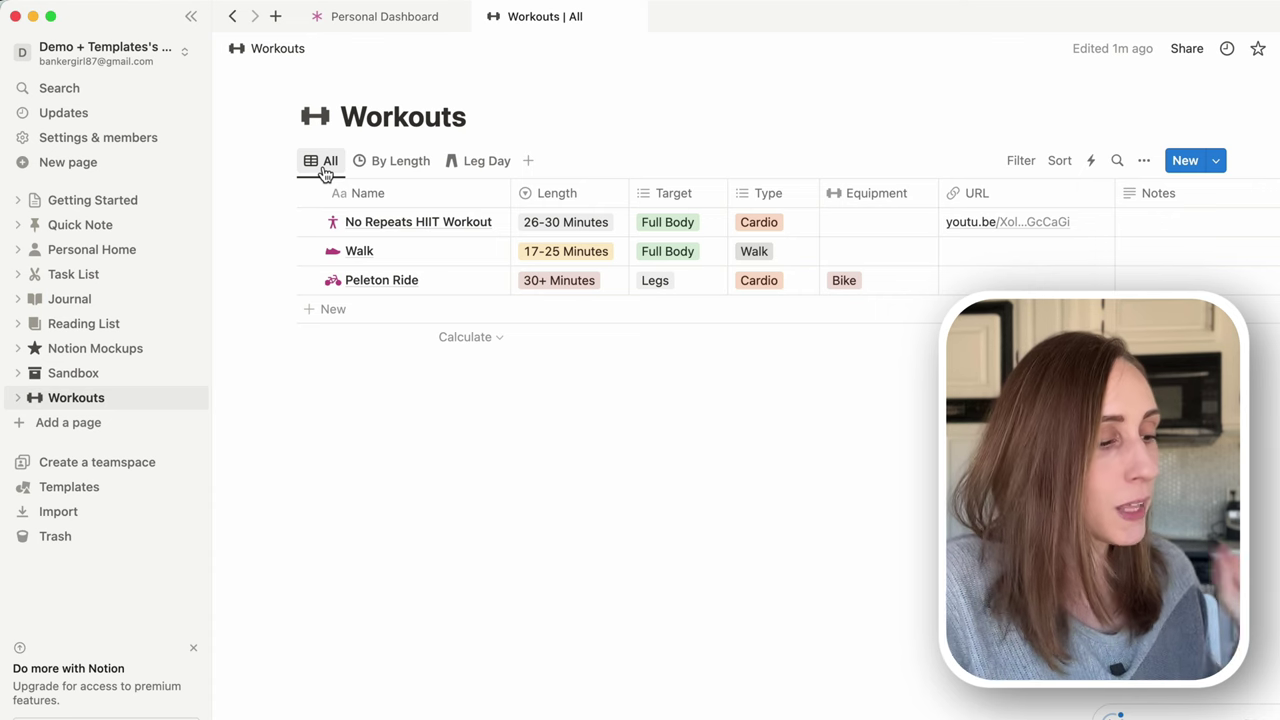
left_click(60, 424)
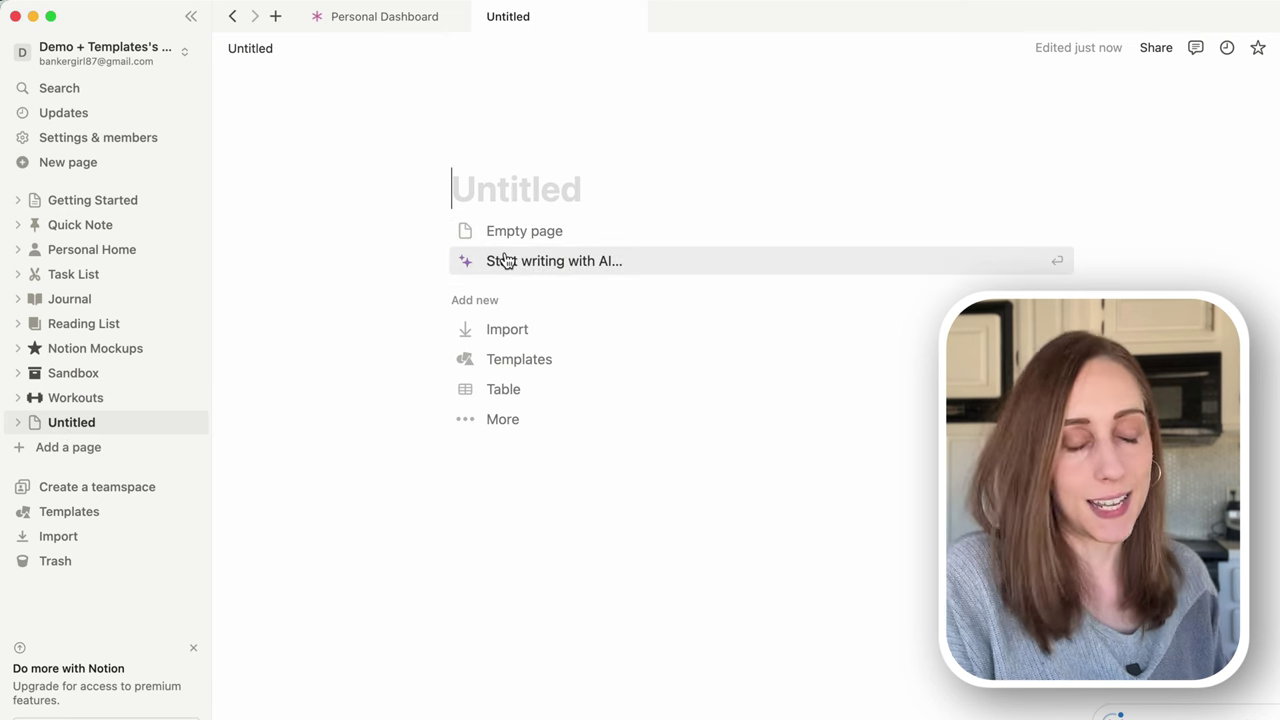
type("Daily Journal")
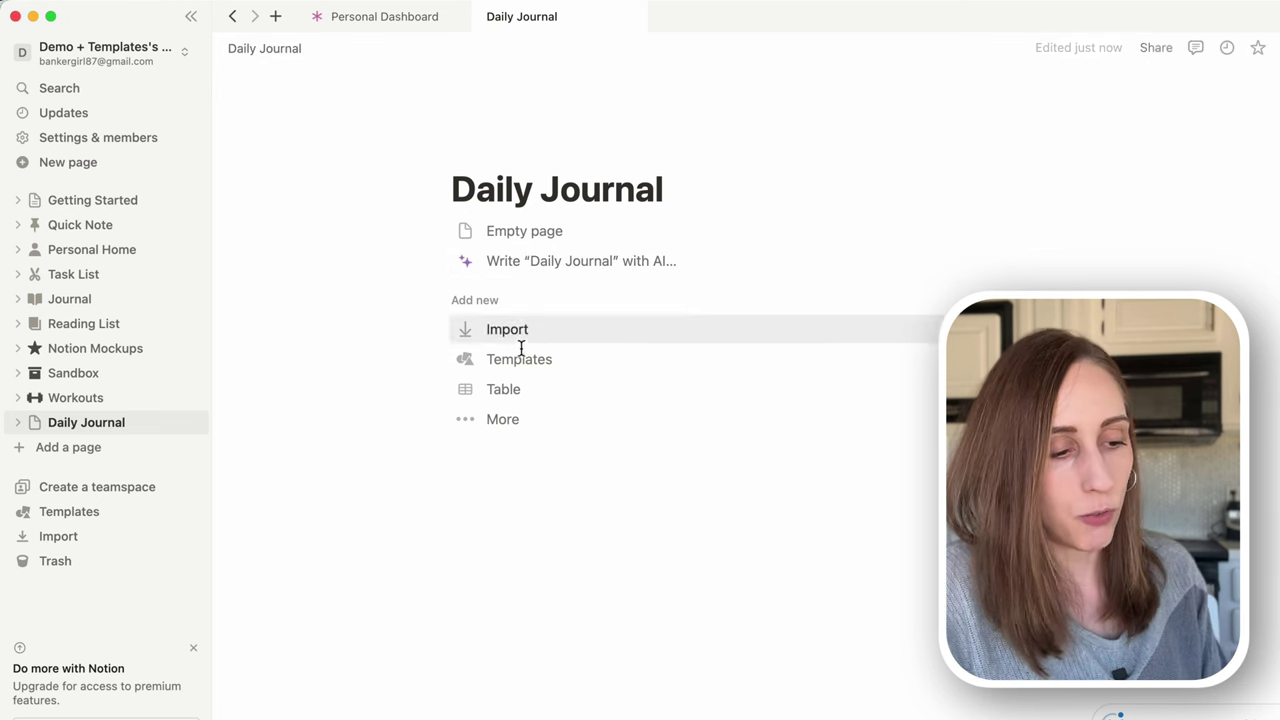
left_click(490, 419)
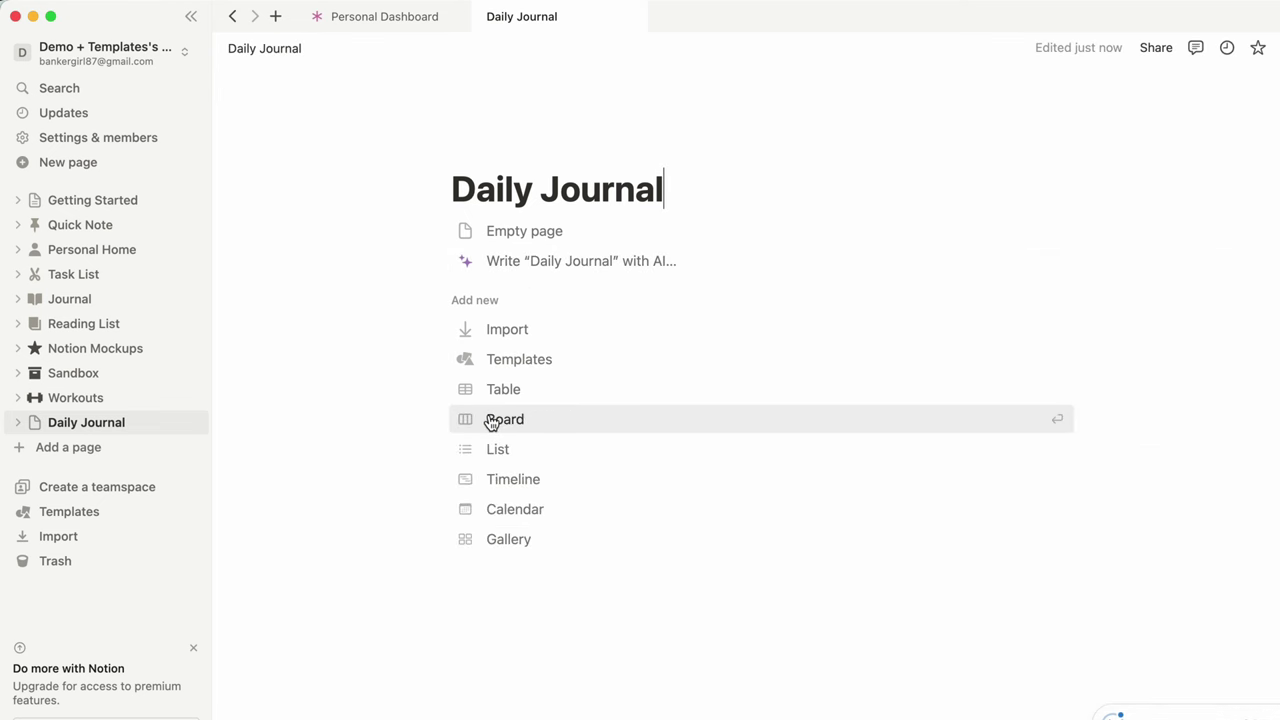
left_click(500, 512)
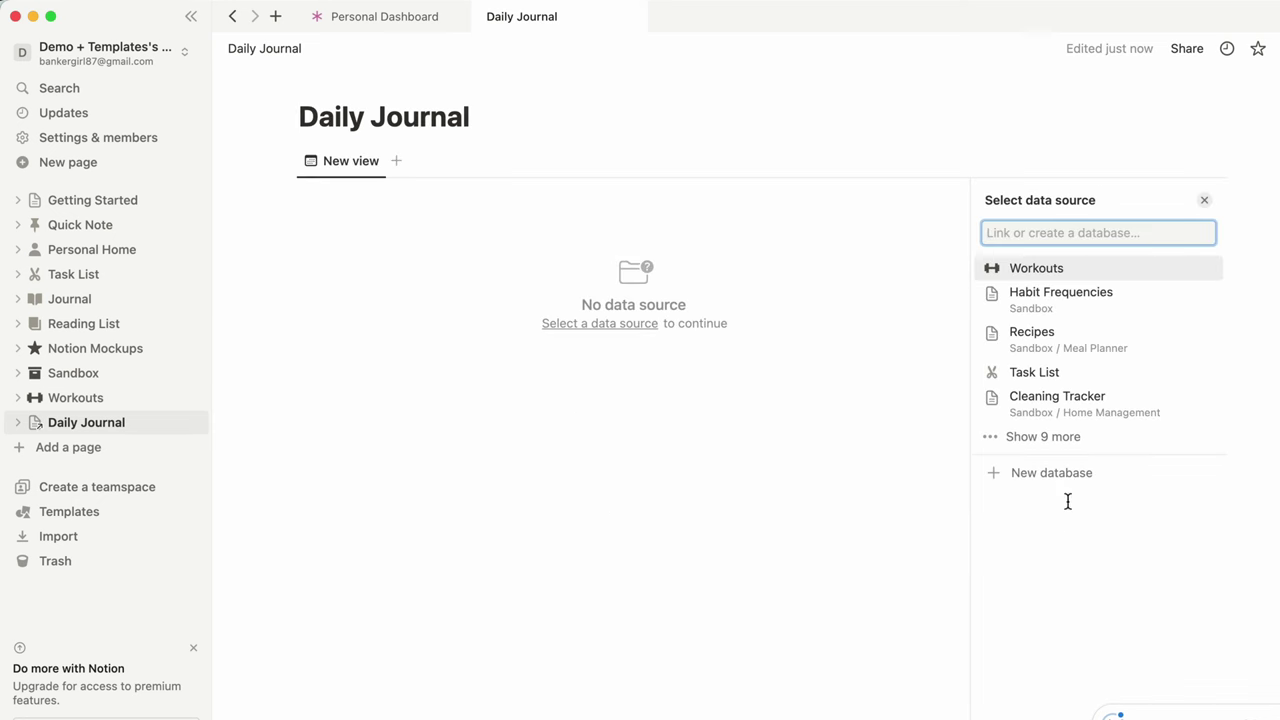
left_click(1056, 478)
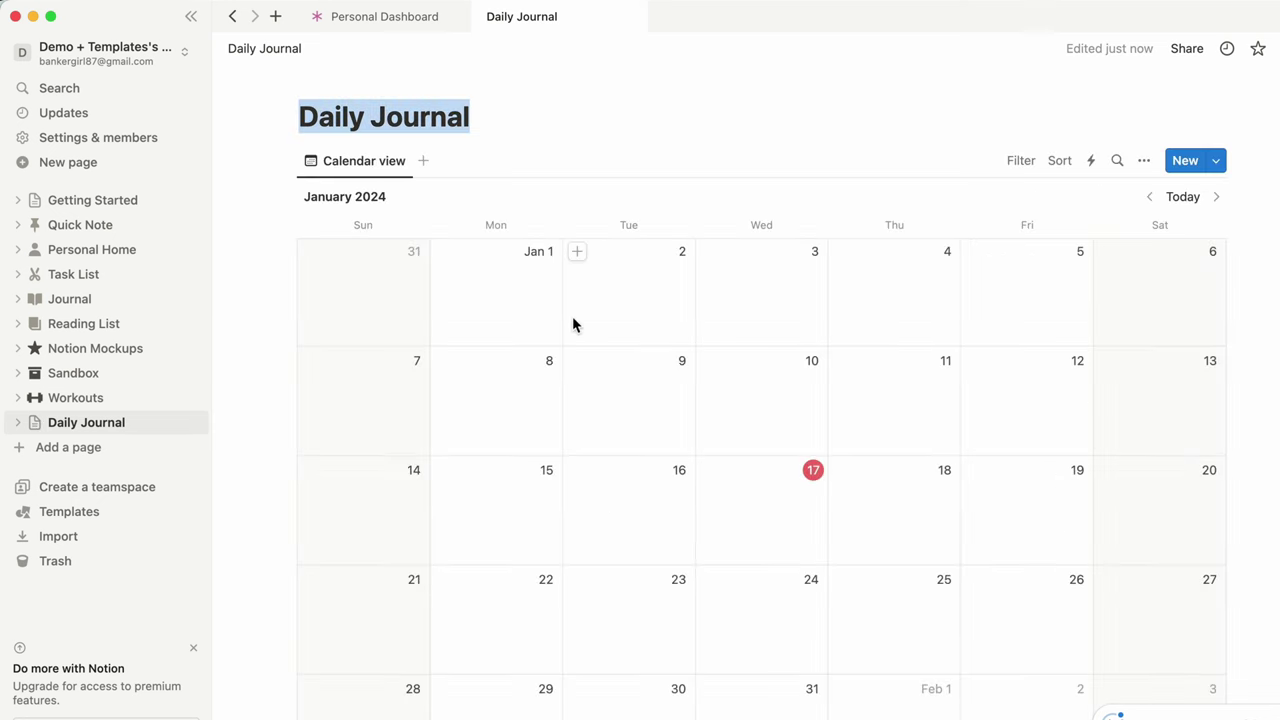
Give the Daily Journal page a solid calendar icon instead of an emoji
left_click(334, 84)
left_click(315, 117)
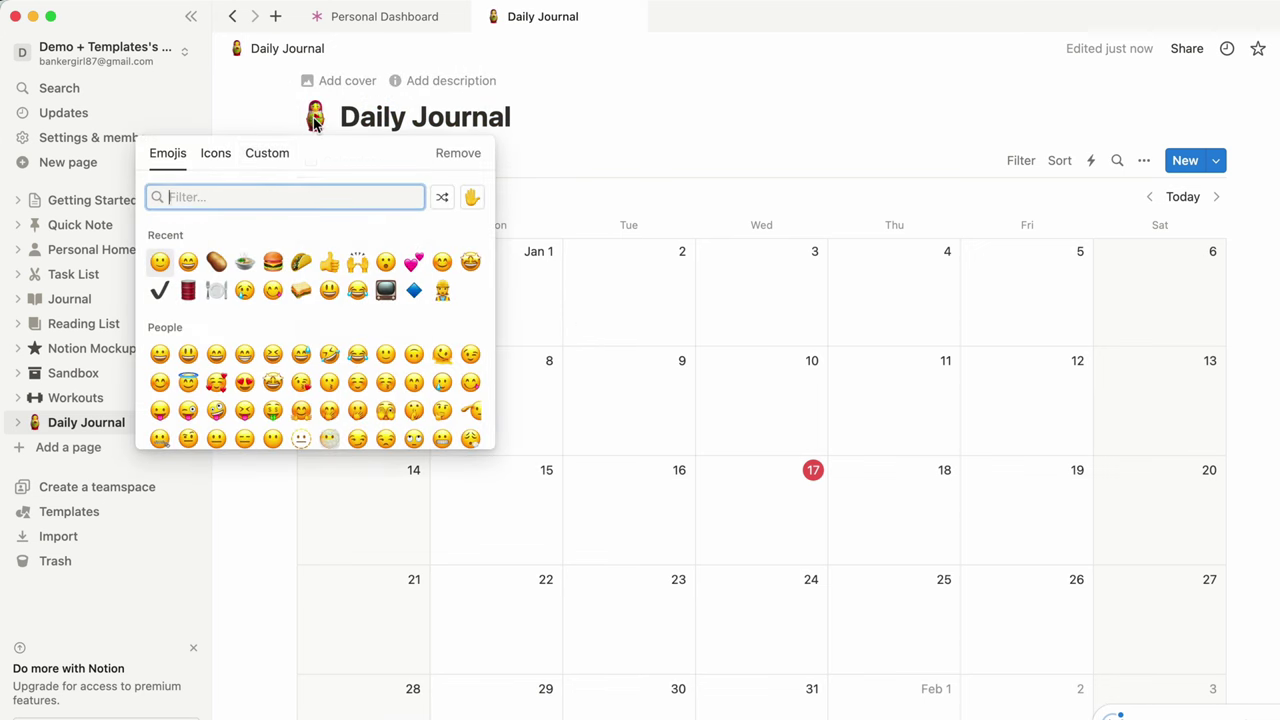
left_click(220, 162)
left_click_drag(188, 290, 133, 325)
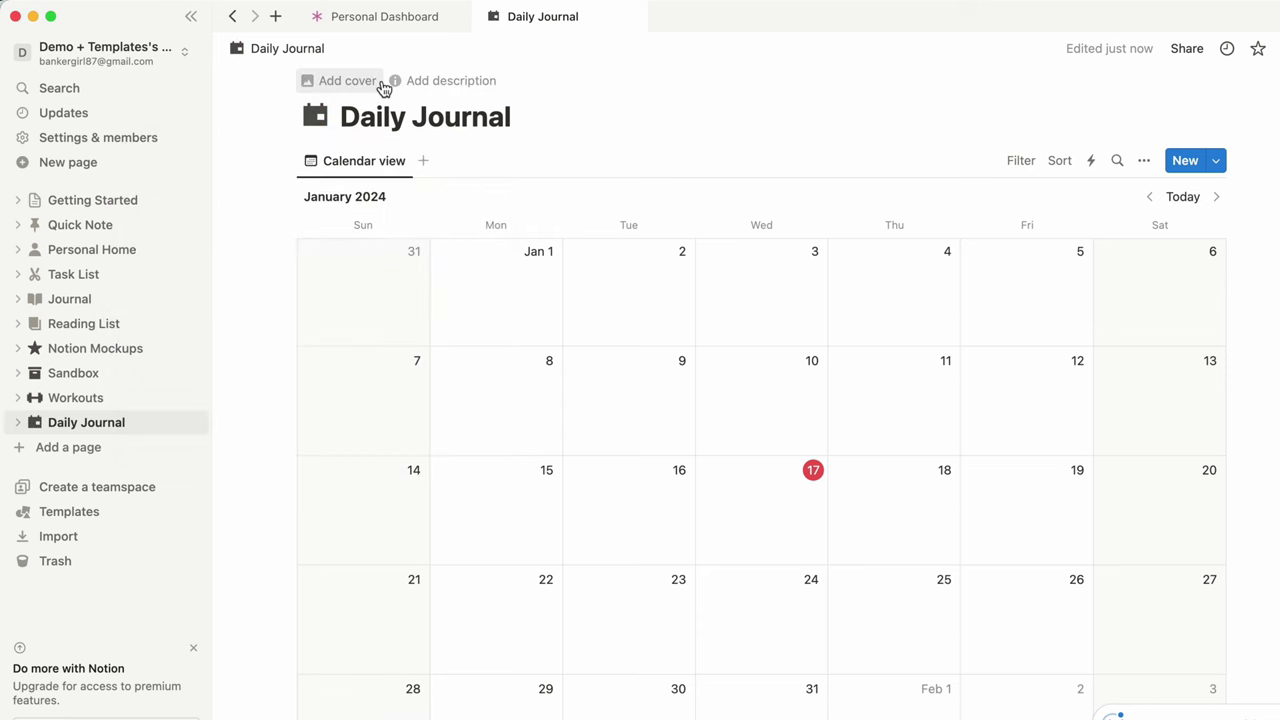
Add a cover to Daily Journal, using the Unsplash "flower" photo of white blossoms on a pale blue background
left_click(360, 87)
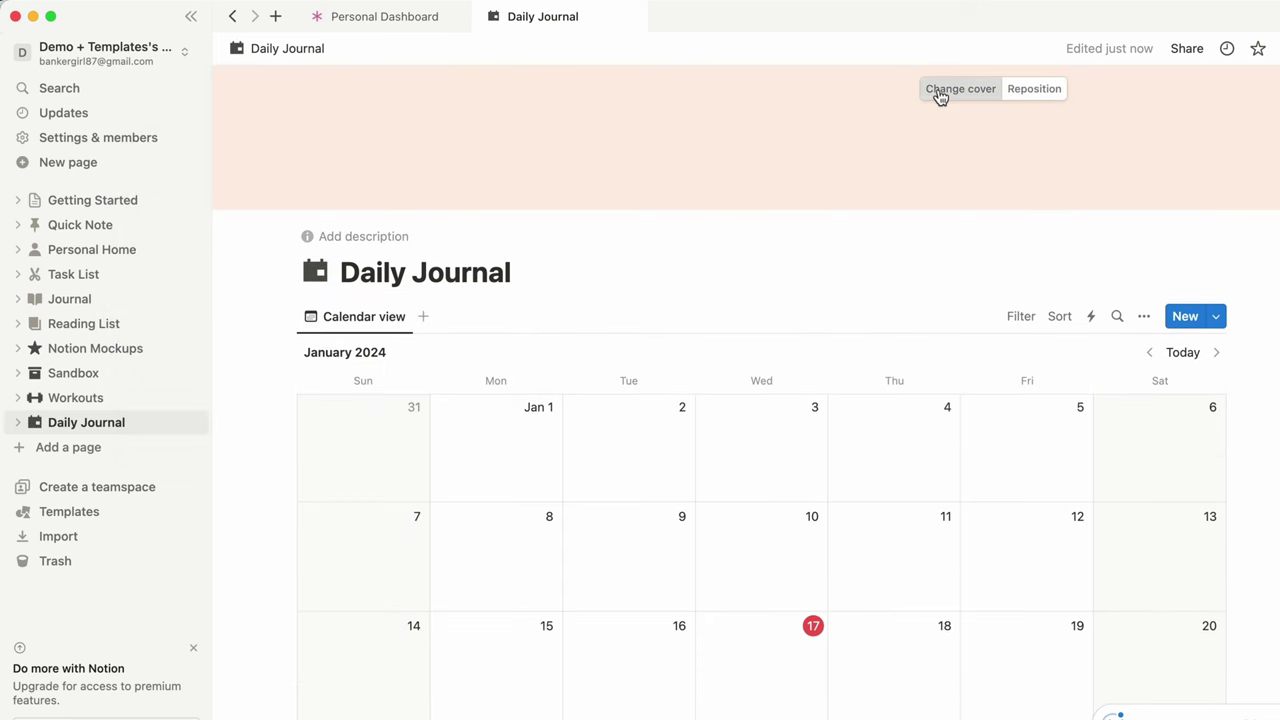
left_click(937, 91)
left_click(924, 126)
type("flower")
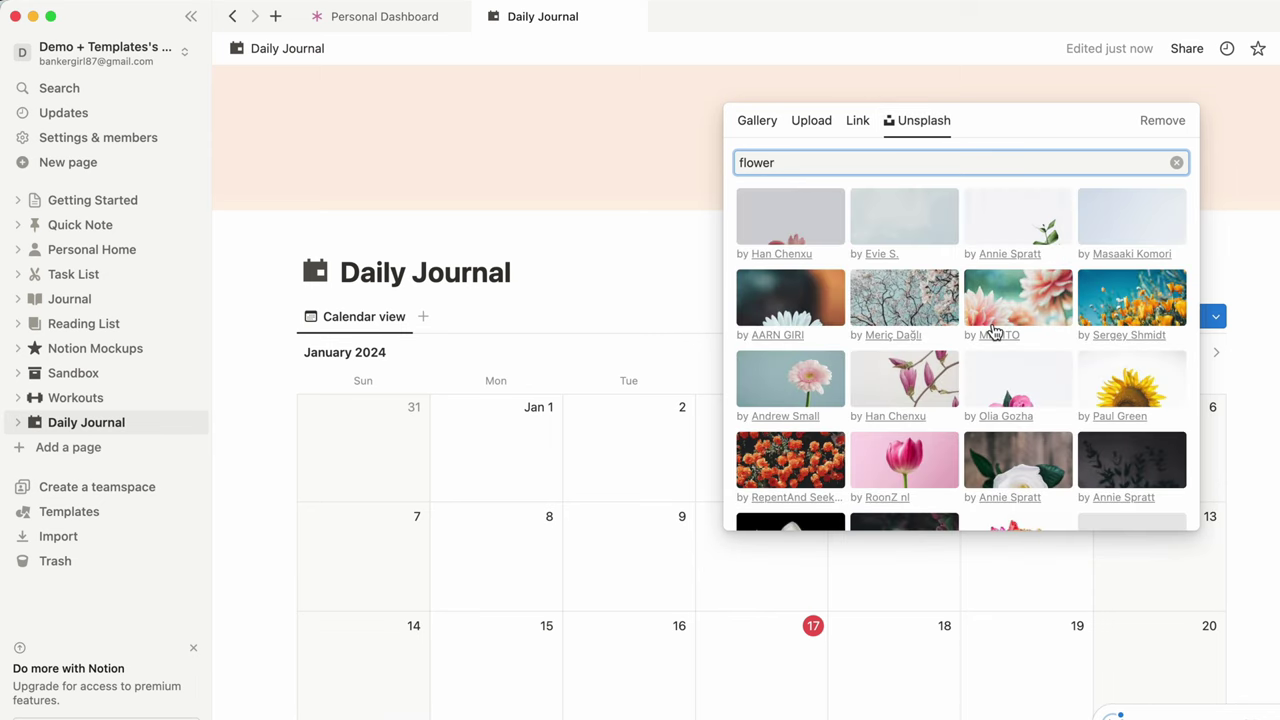
scroll(995, 331, "down", 5)
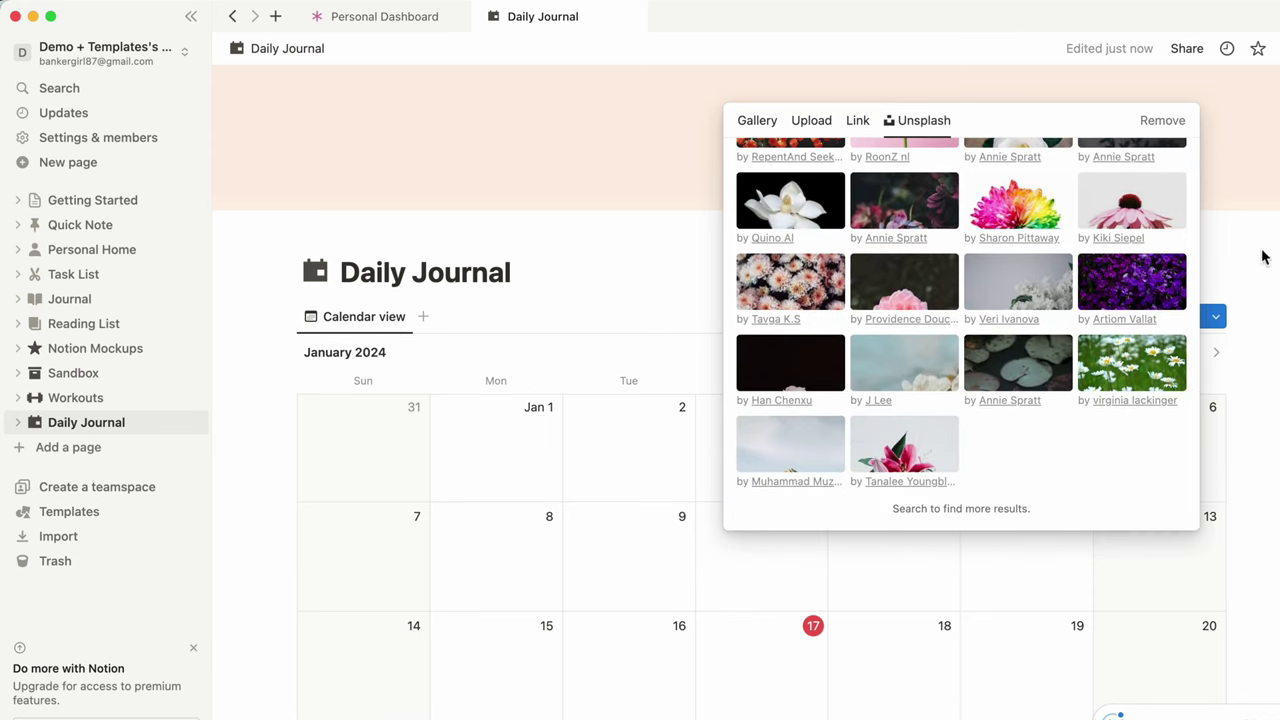
left_click(930, 373)
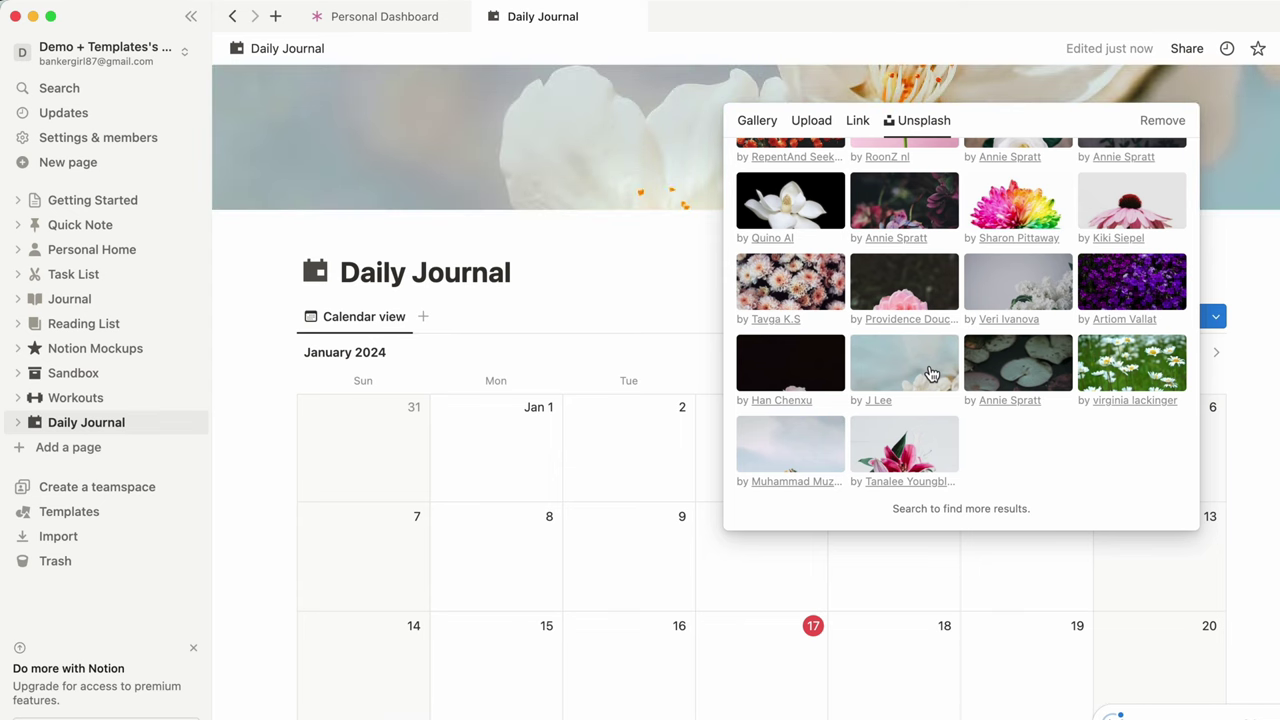
left_click(1254, 240)
scroll(1254, 240, "down", 3)
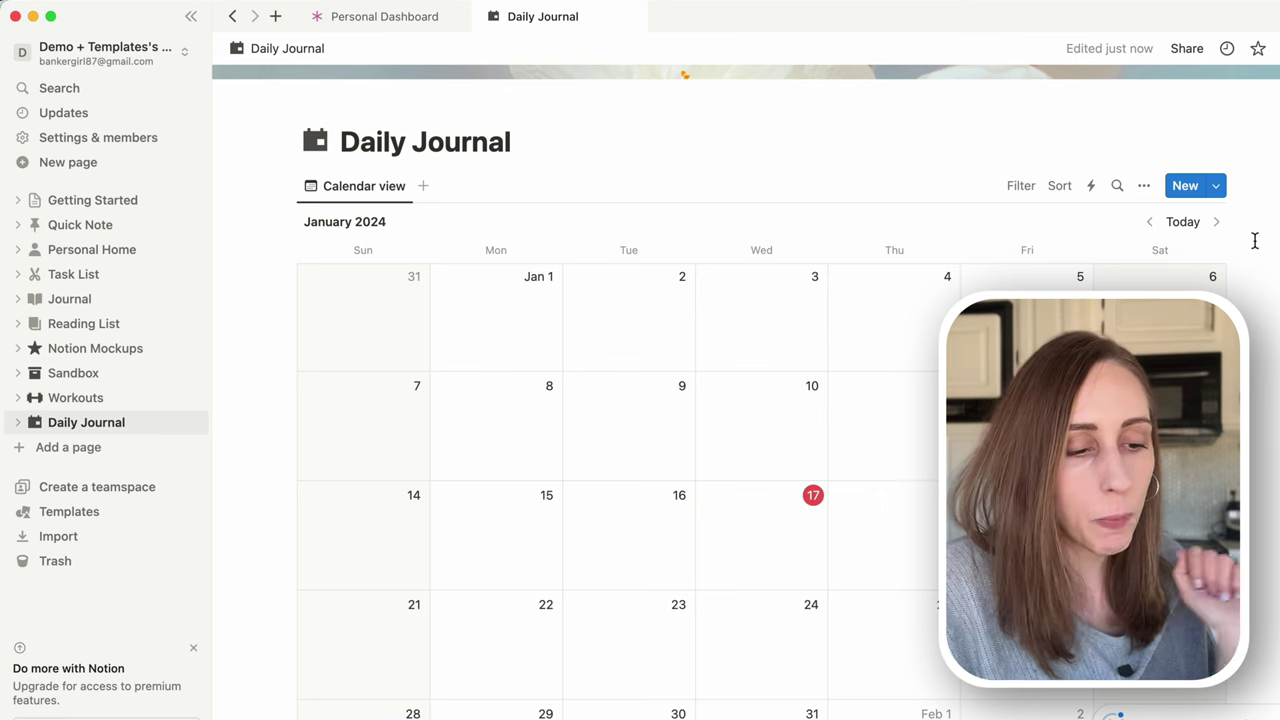
left_click(710, 496)
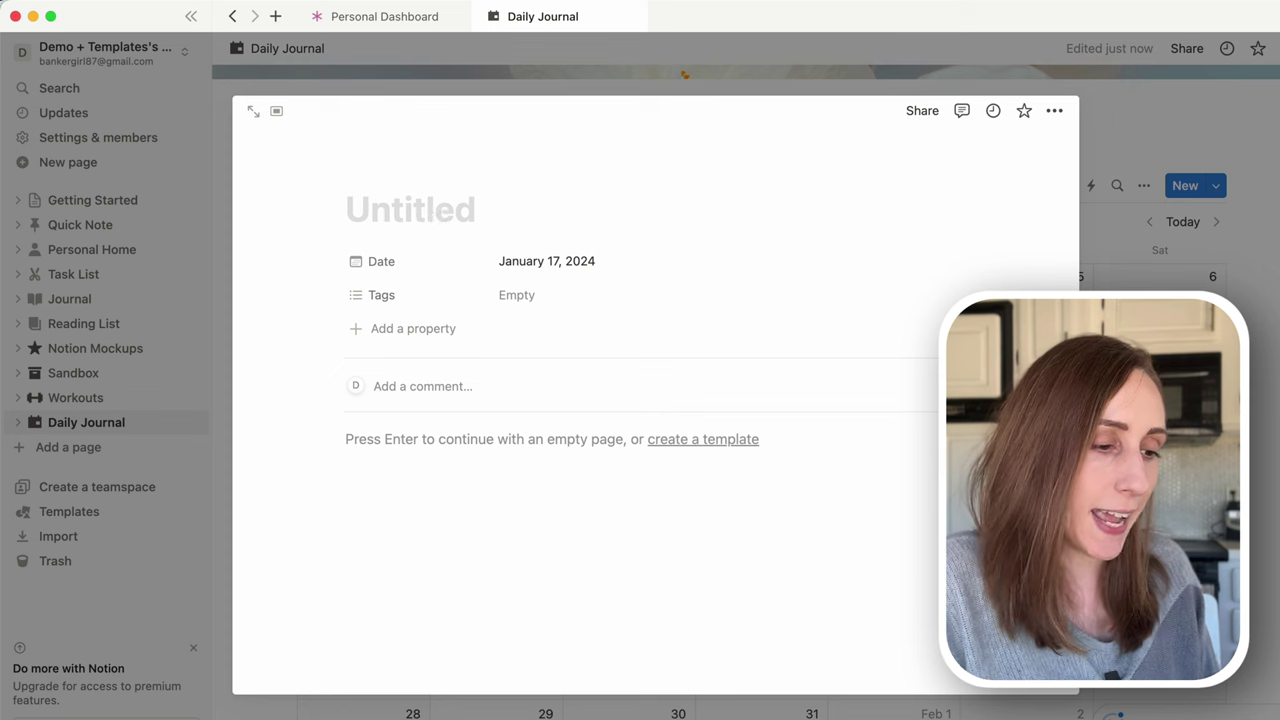
type("@today")
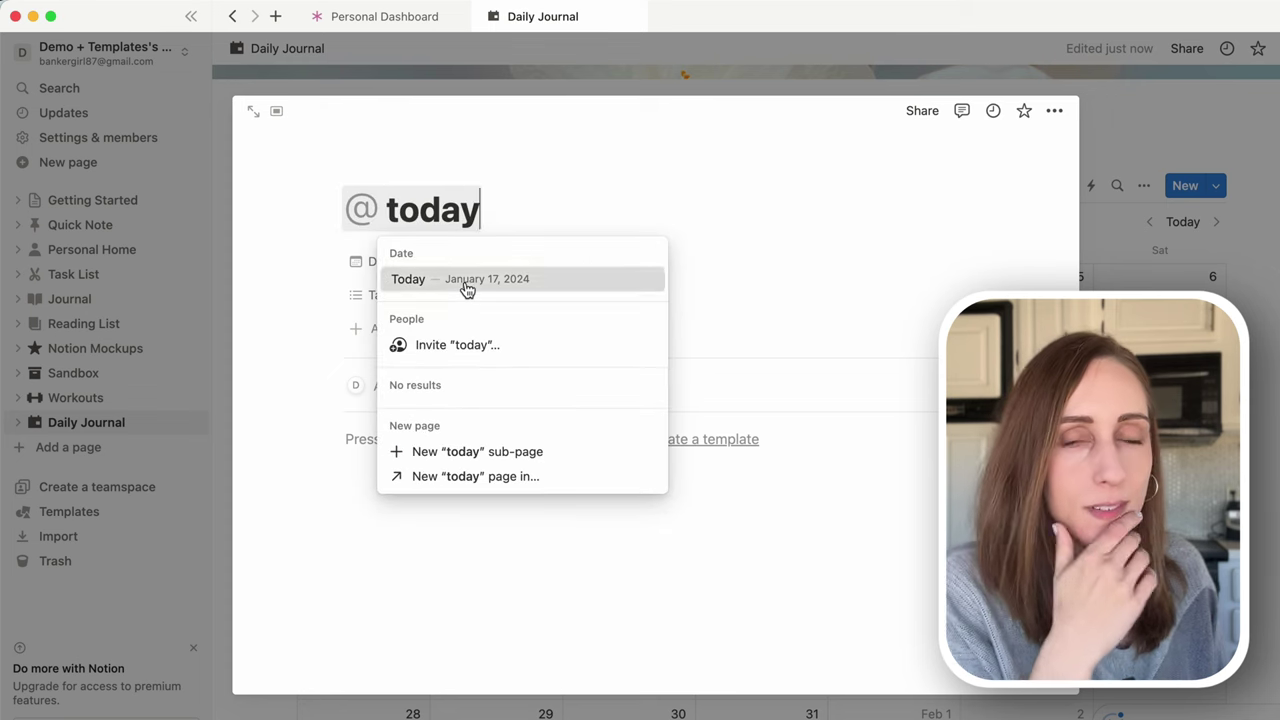
left_click(466, 284)
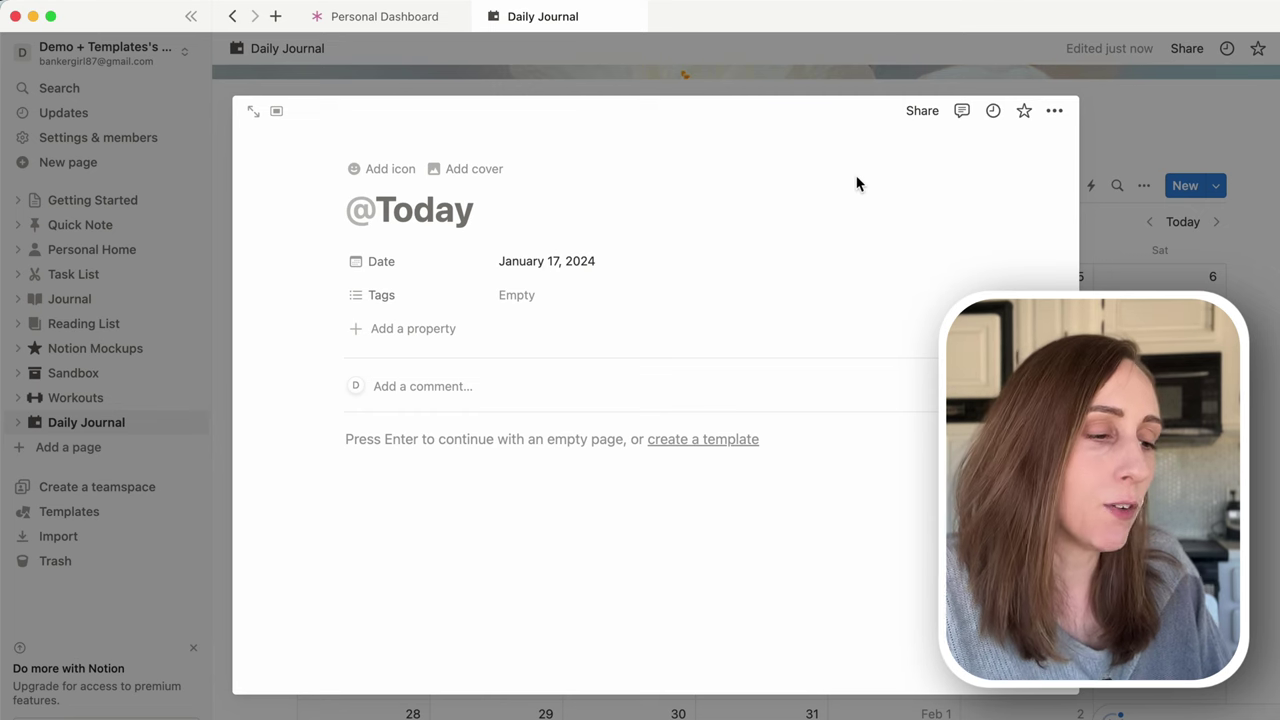
double_click(429, 210)
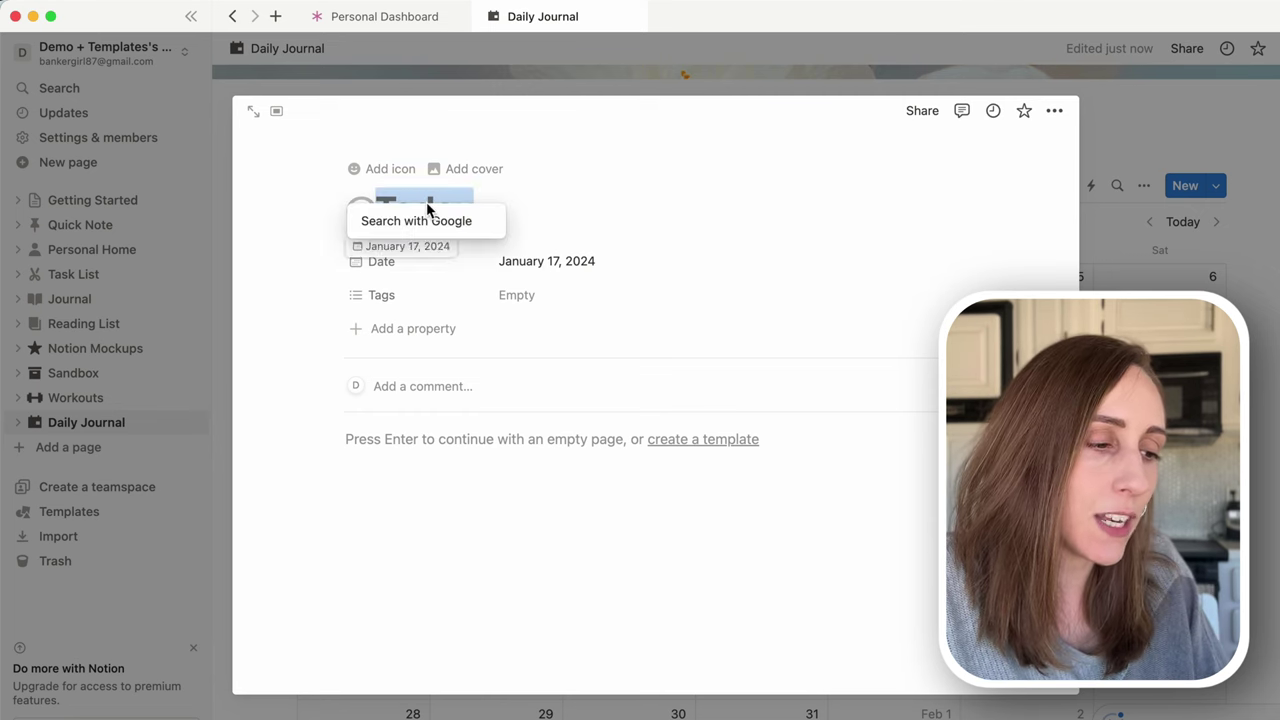
left_click(308, 262)
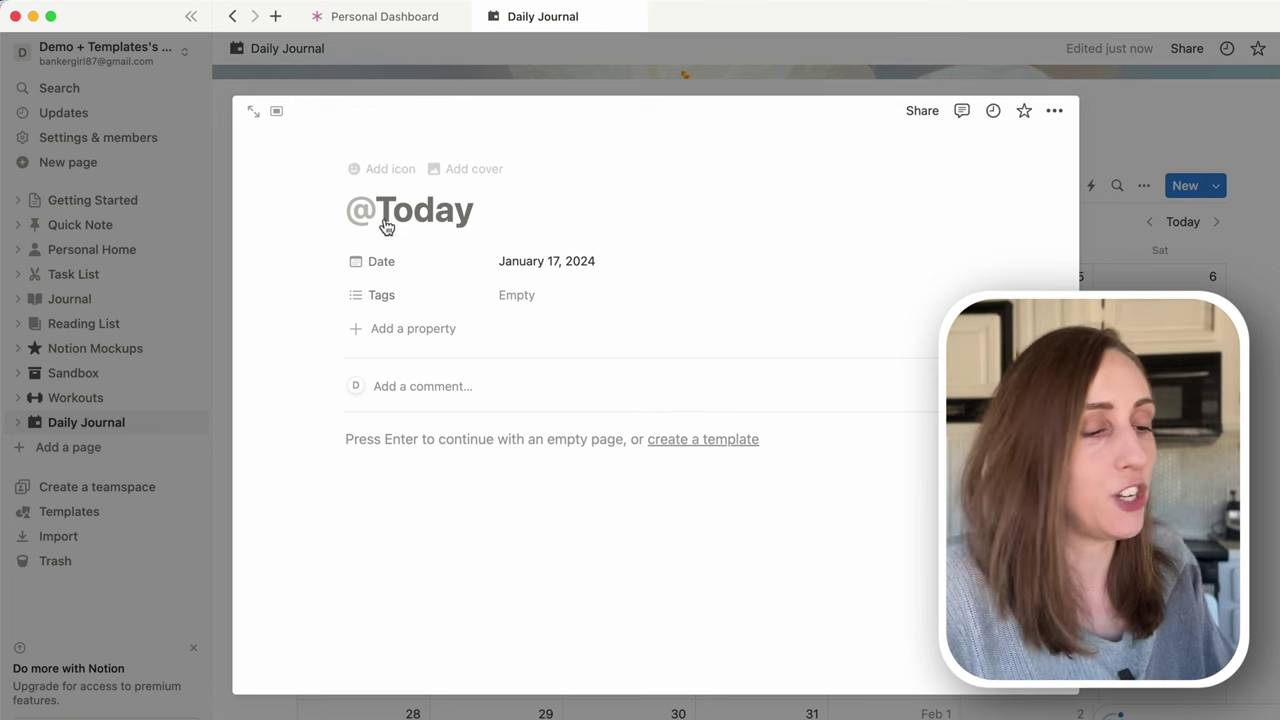
left_click_drag(498, 213, 362, 222)
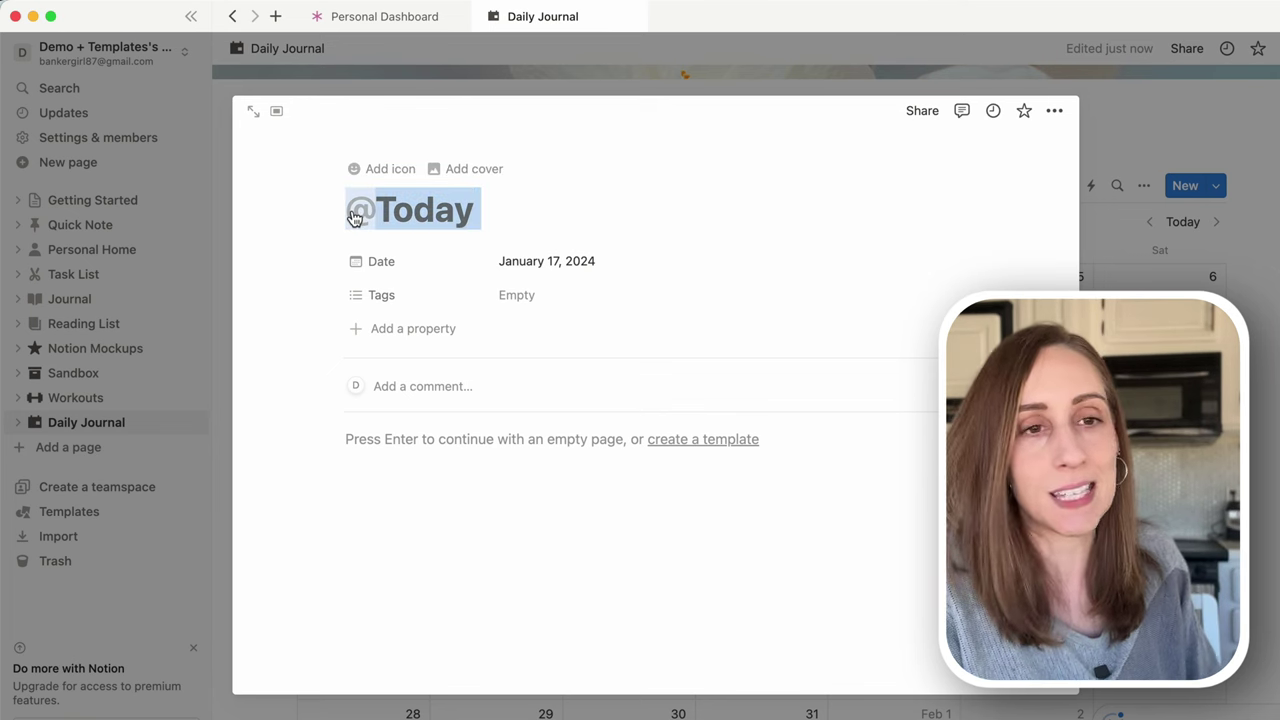
key("BackSpace")
type("January")
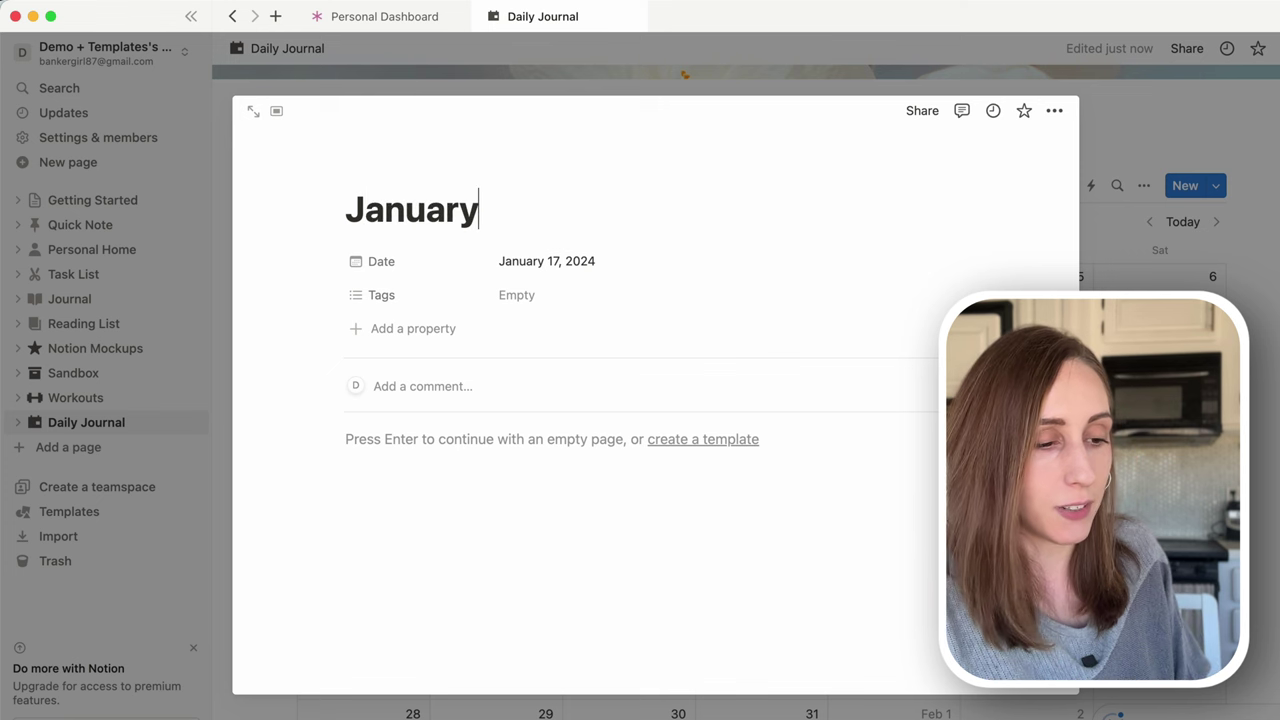
type(" 17, 2024")
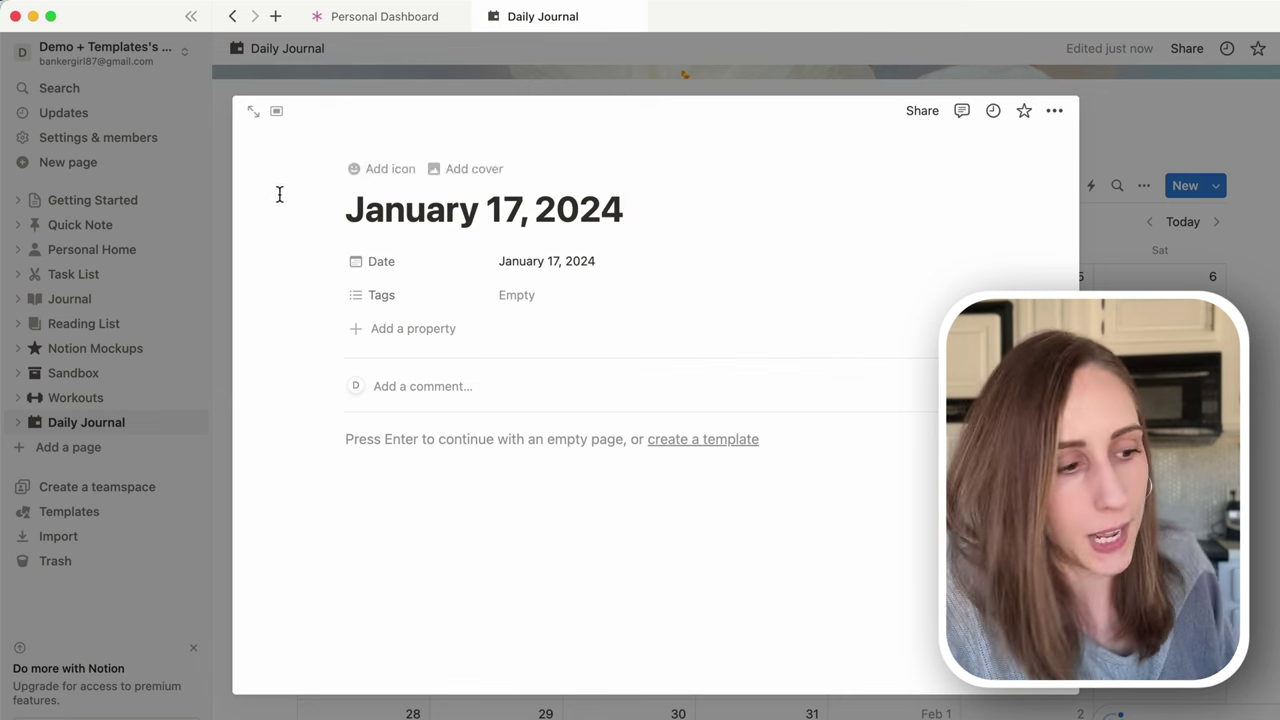
Give the January 17, 2024 entry a pink solid calendar icon instead of an emoji
left_click(389, 169)
left_click(381, 247)
left_click(286, 302)
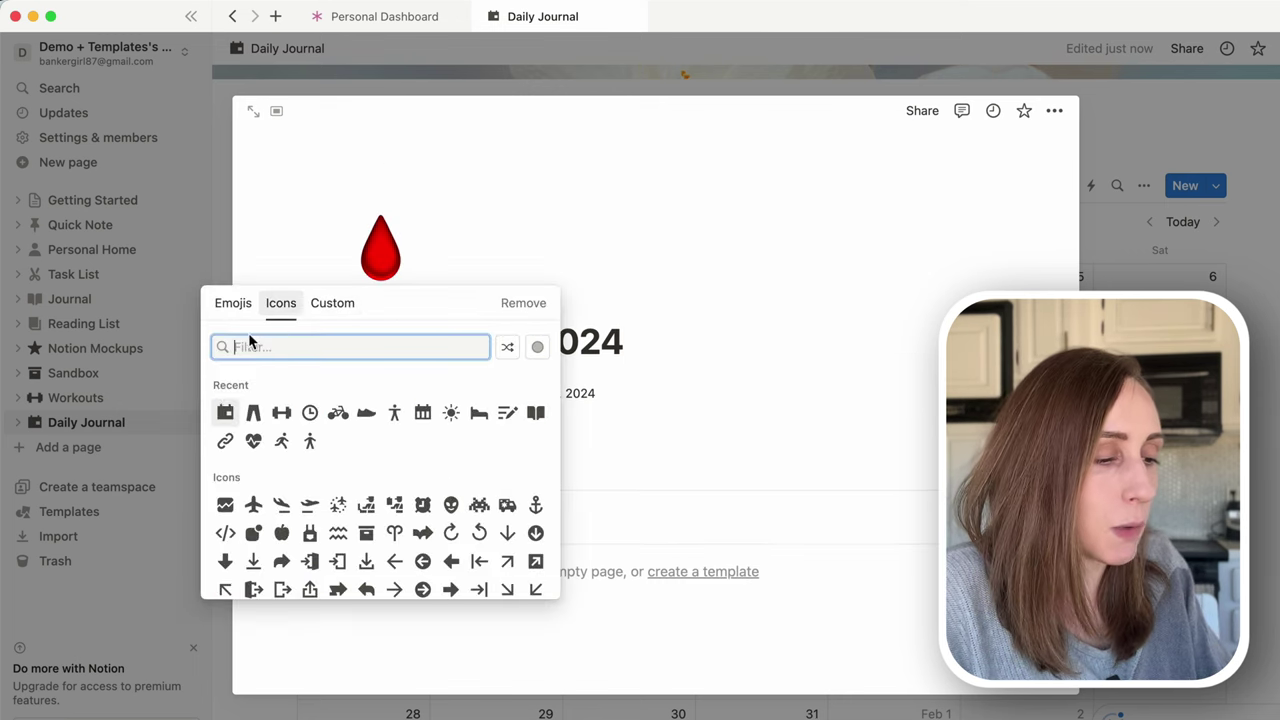
mouse_move(225, 417)
left_click(258, 468)
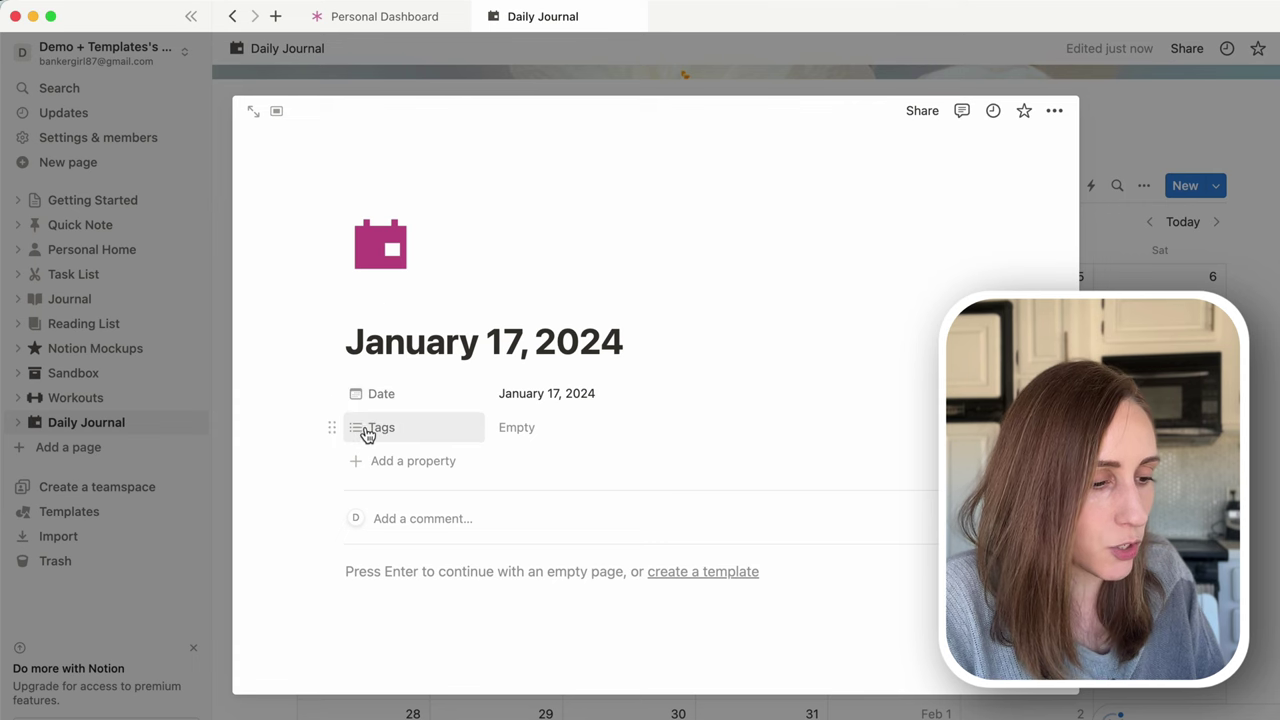
Open the Tags property of the January 17 entry for editing and bring up its property type choices
left_click(375, 430)
mouse_move(417, 512)
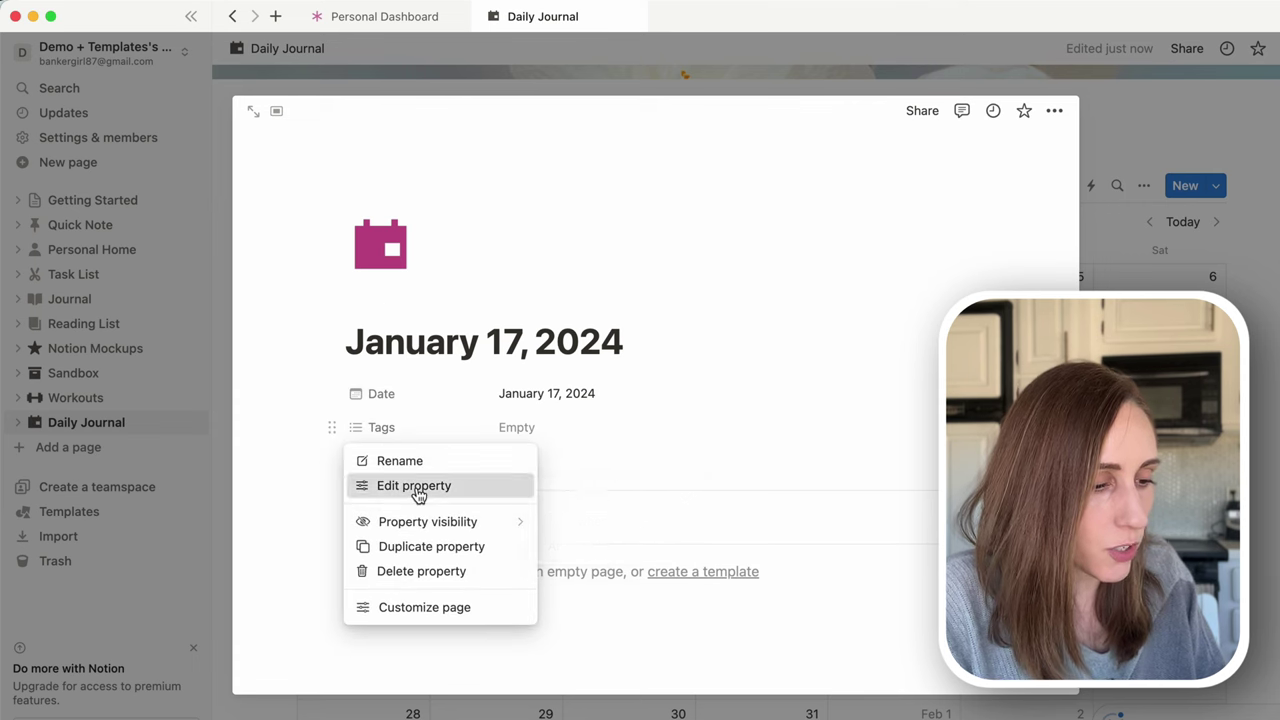
left_click(416, 487)
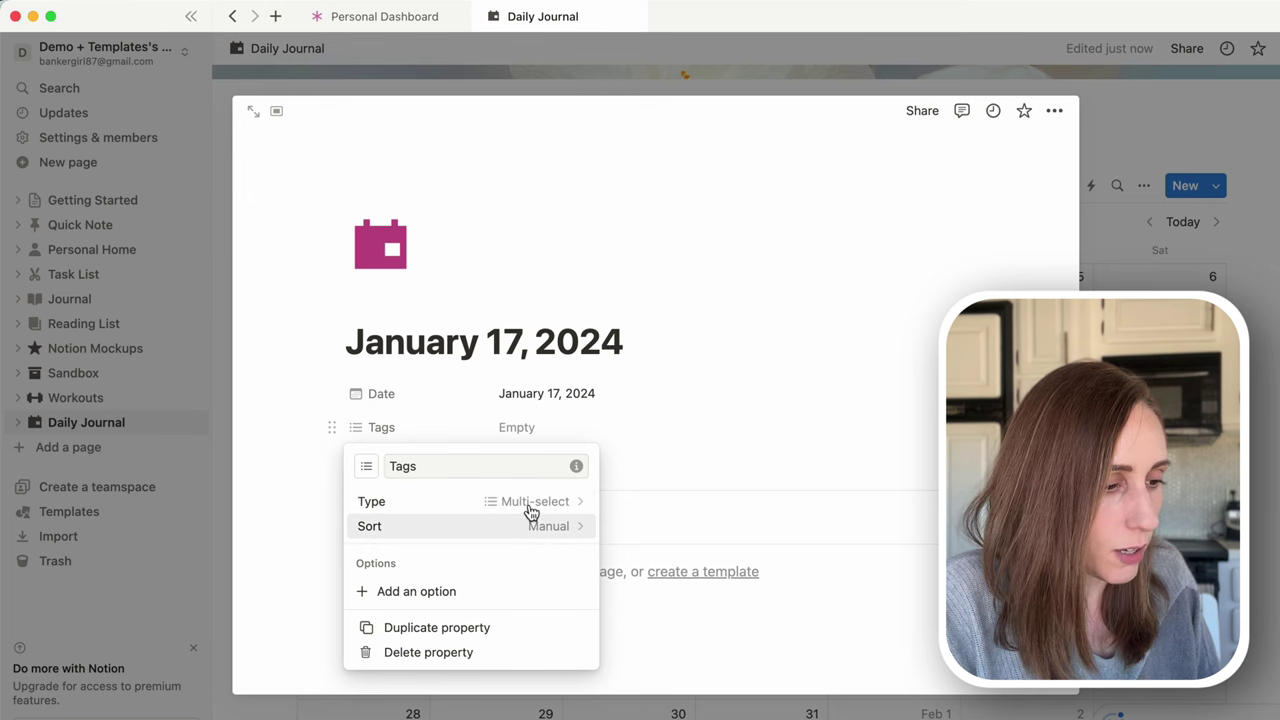
left_click(527, 505)
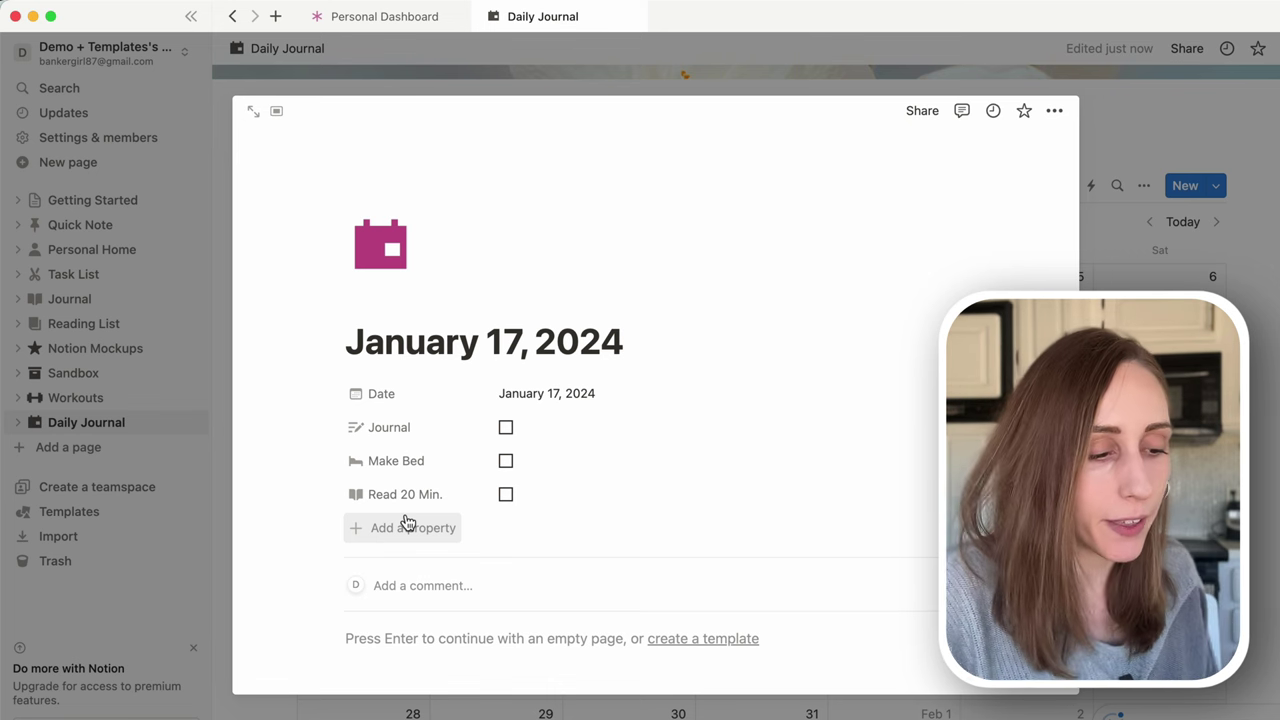
Start a new Relation property on the January 17 entry, linked to the top-level Workouts database
left_click(414, 536)
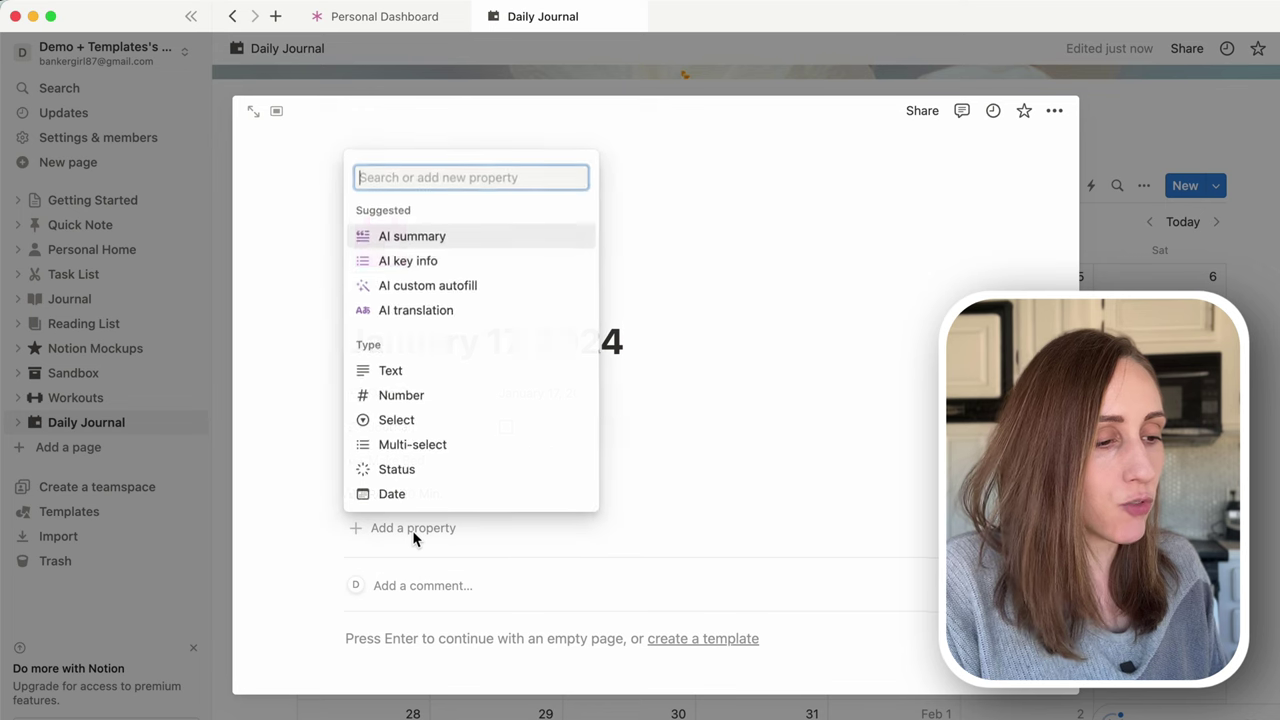
type("rel")
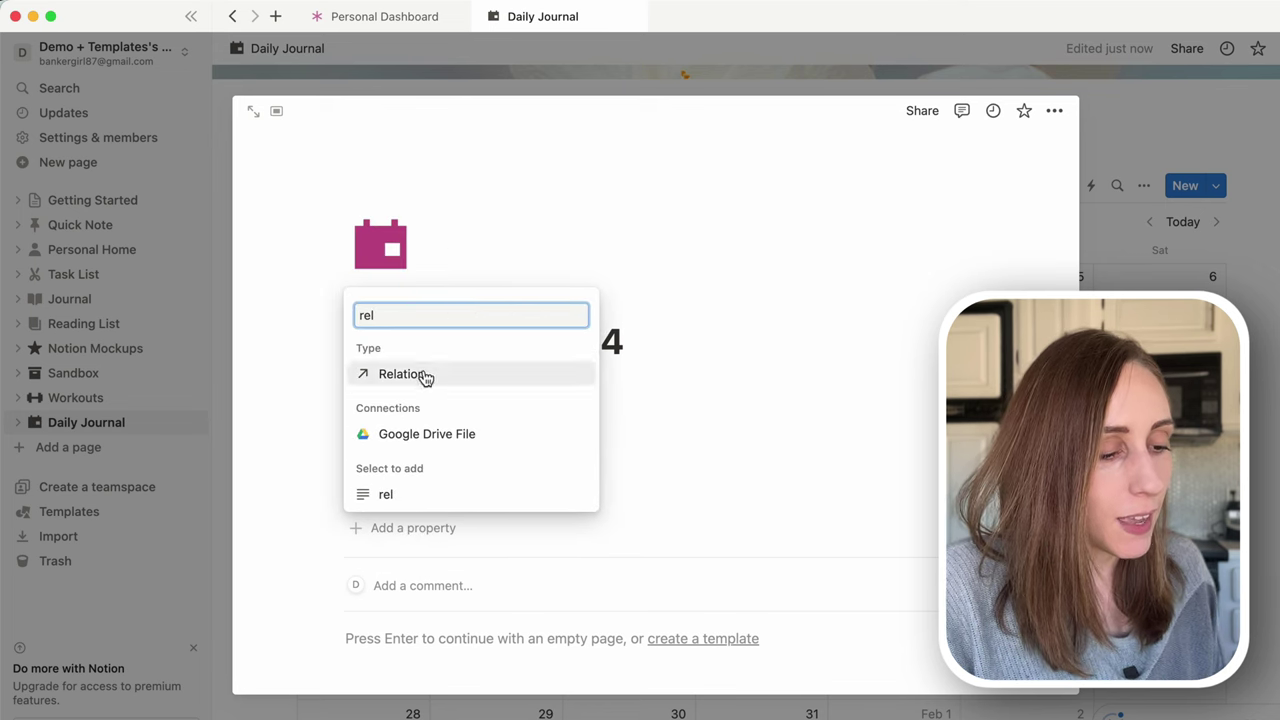
left_click(405, 374)
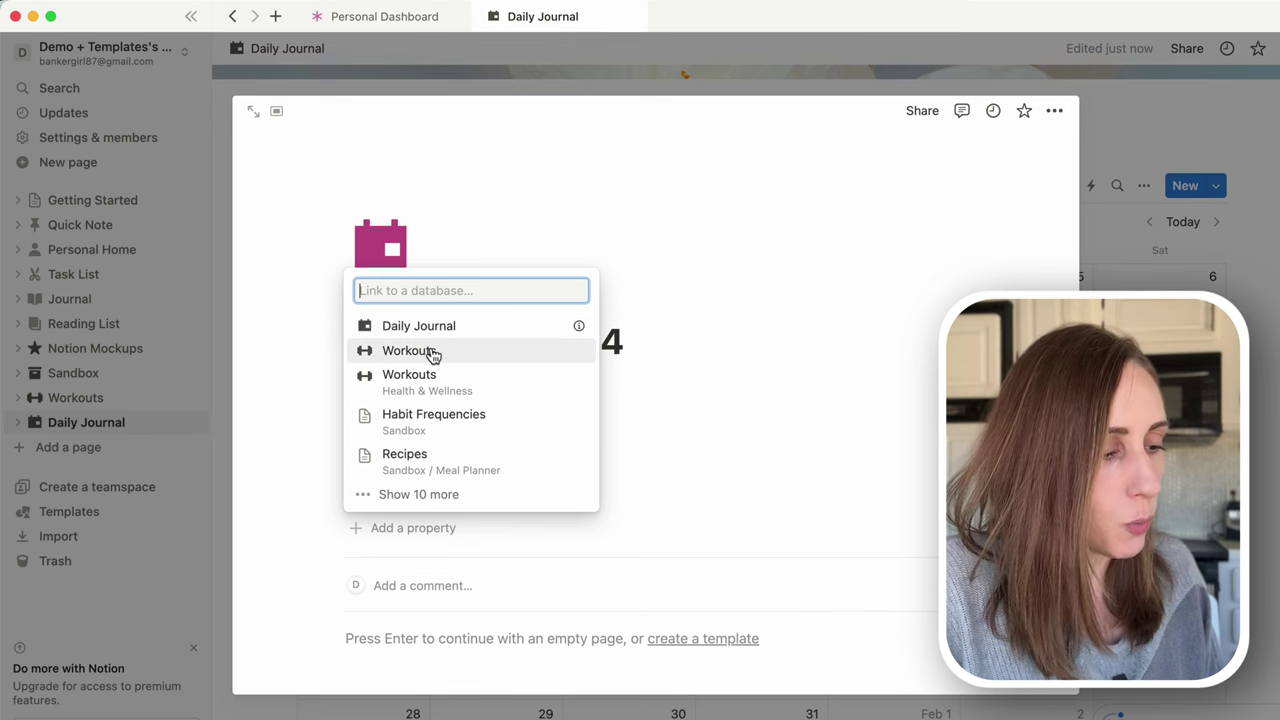
left_click(432, 354)
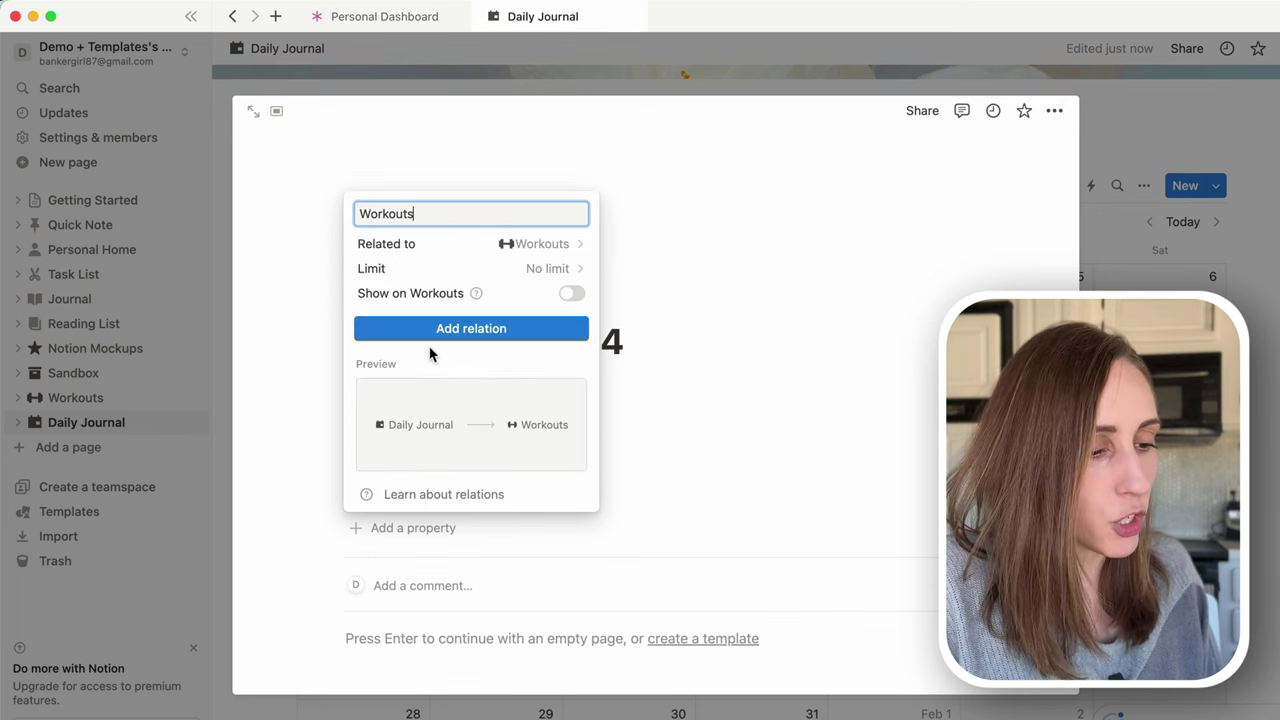
Make the relation two-way by showing it on Workouts as "Journal Entries", and add it to the Daily Journal database
left_click(578, 299)
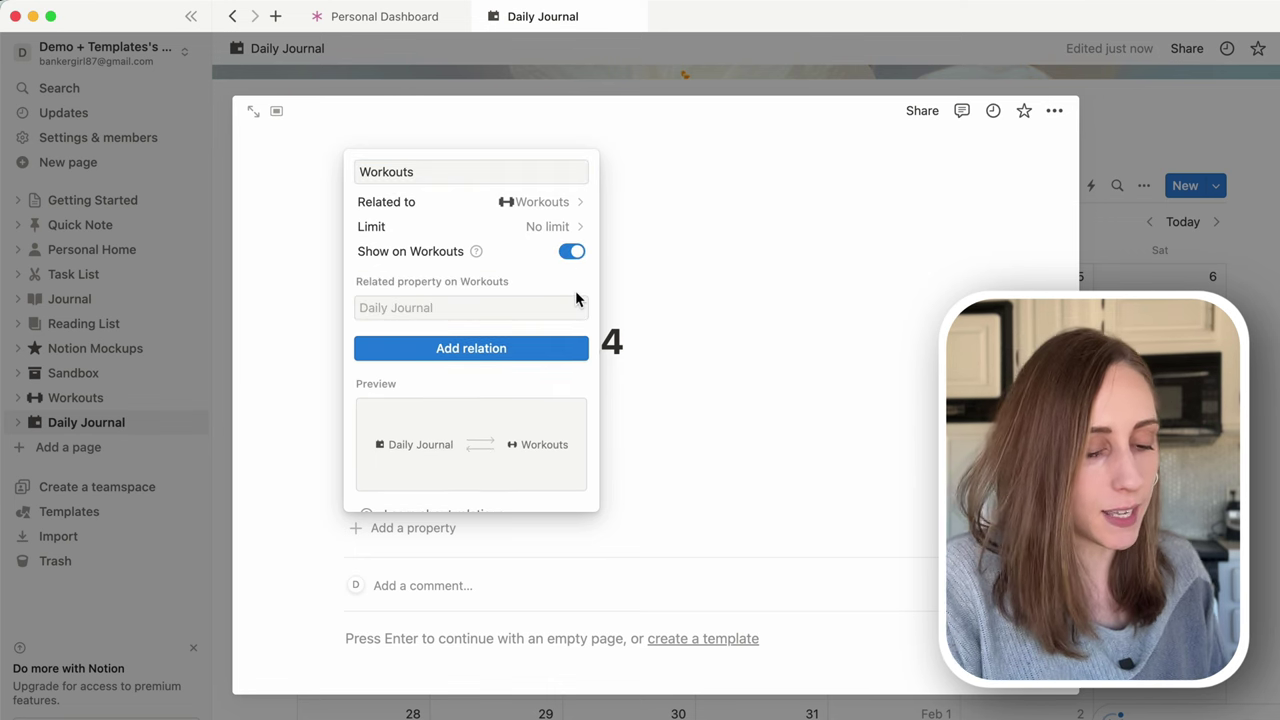
left_click(420, 305)
type("Jou")
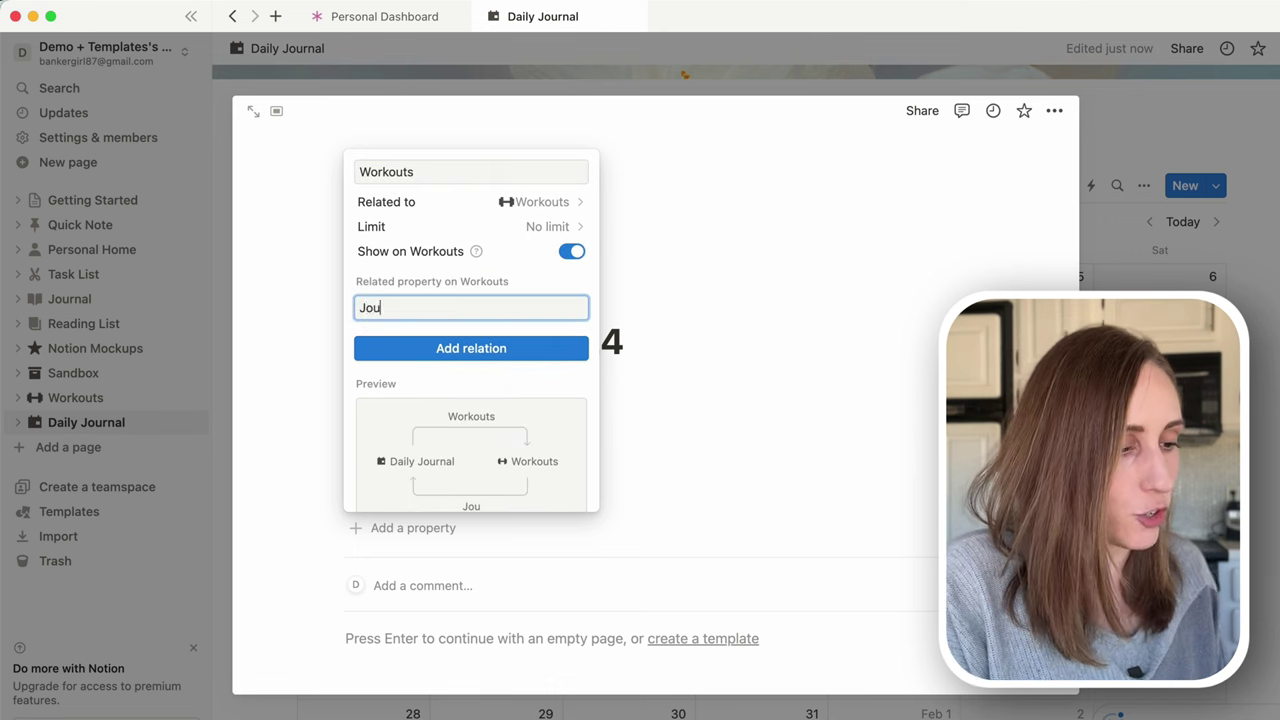
type("rnal Entries")
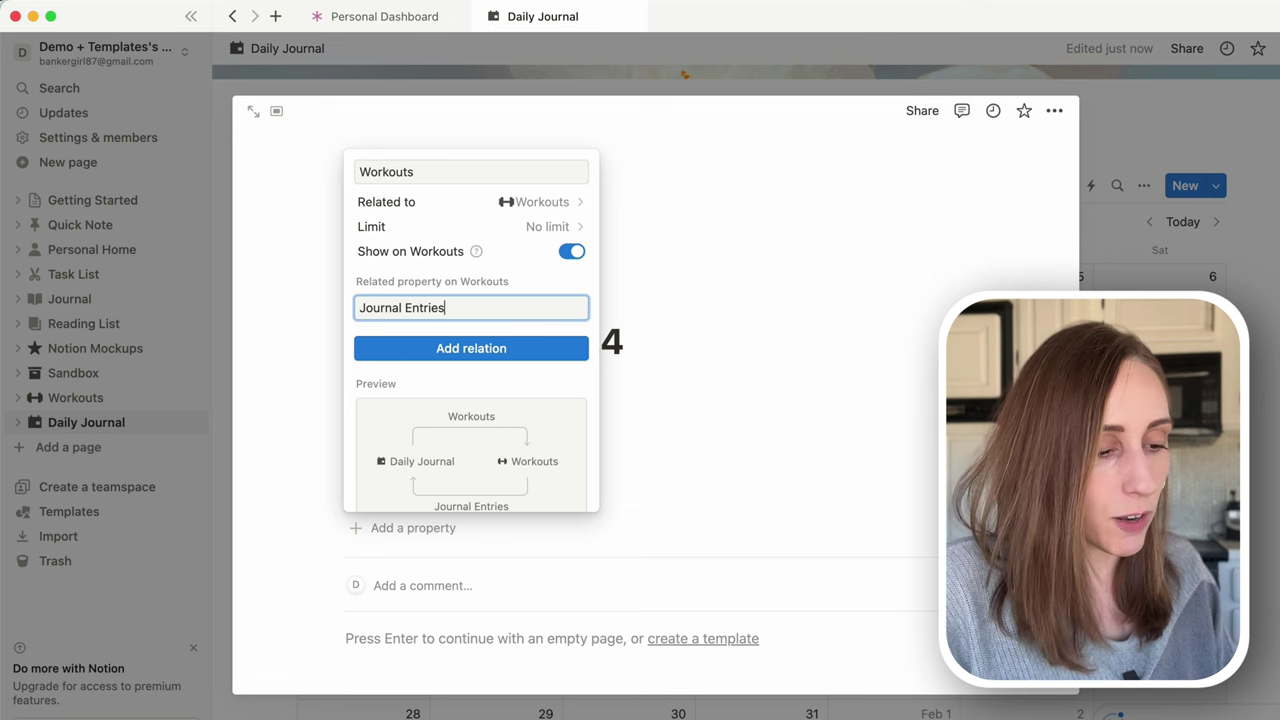
left_click(476, 350)
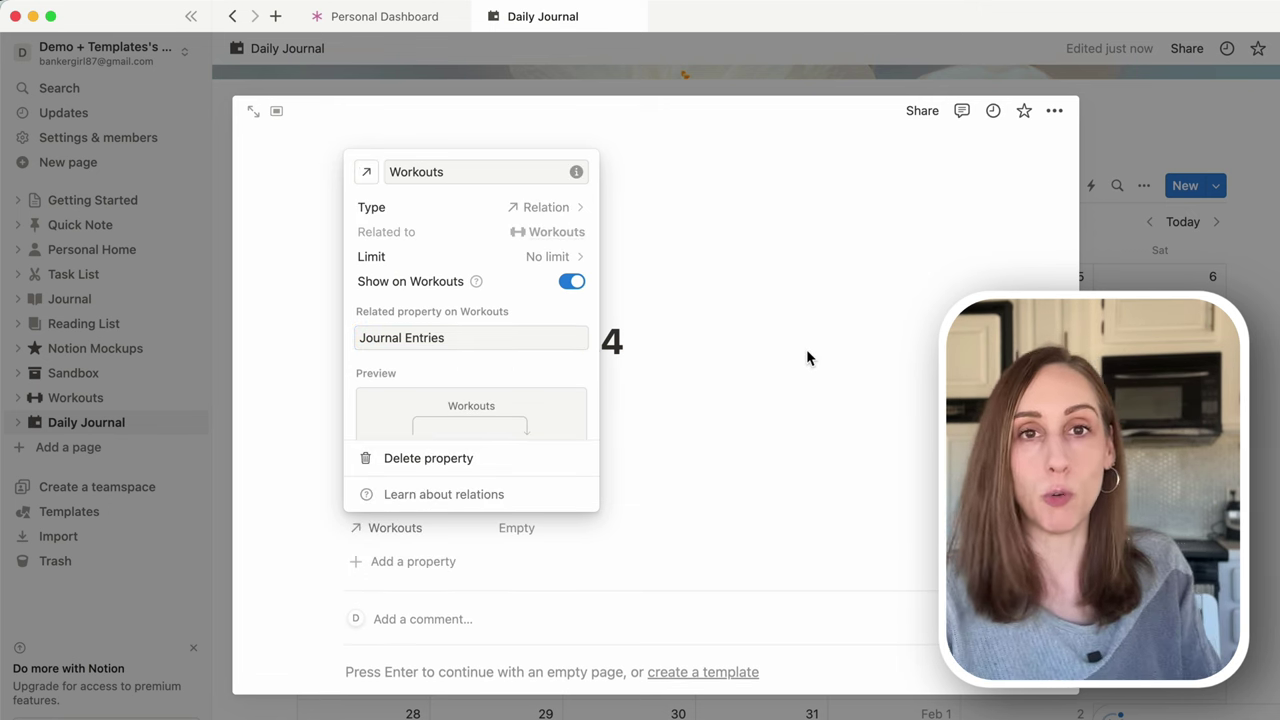
left_click(806, 349)
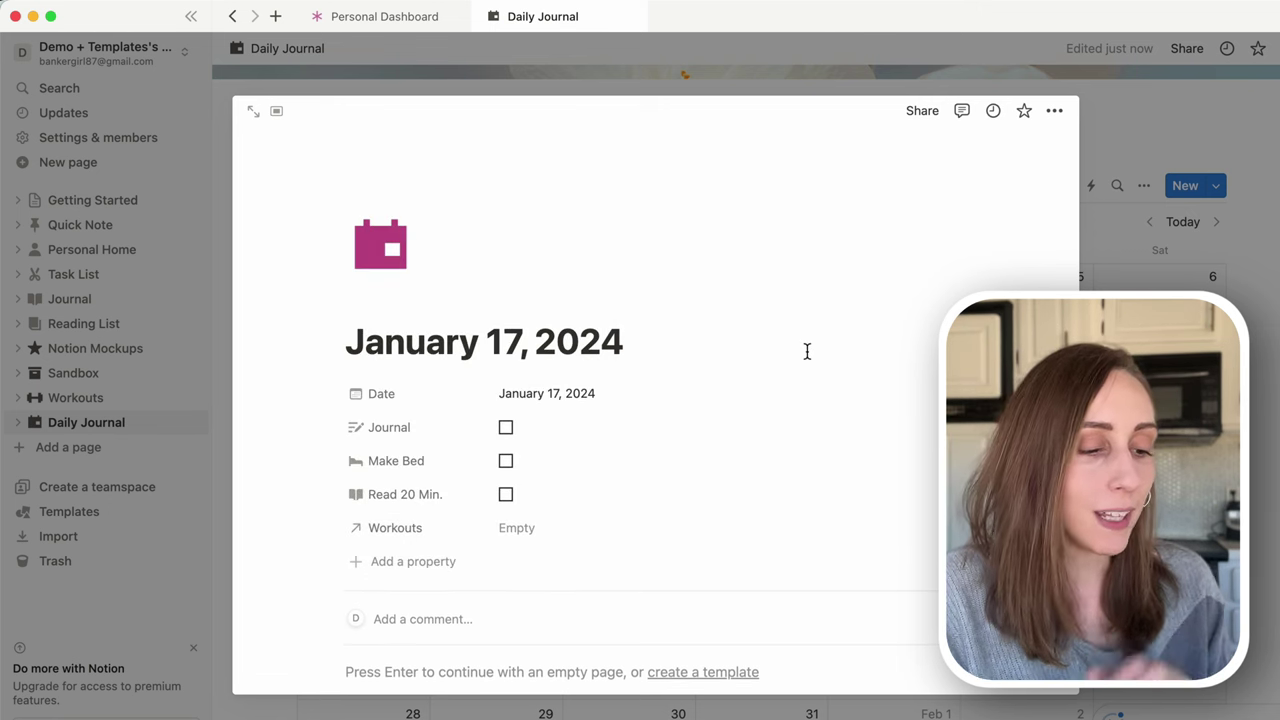
Link the No Repeats HIIT Workout page in the January 17 entry's Workouts relation
left_click(541, 535)
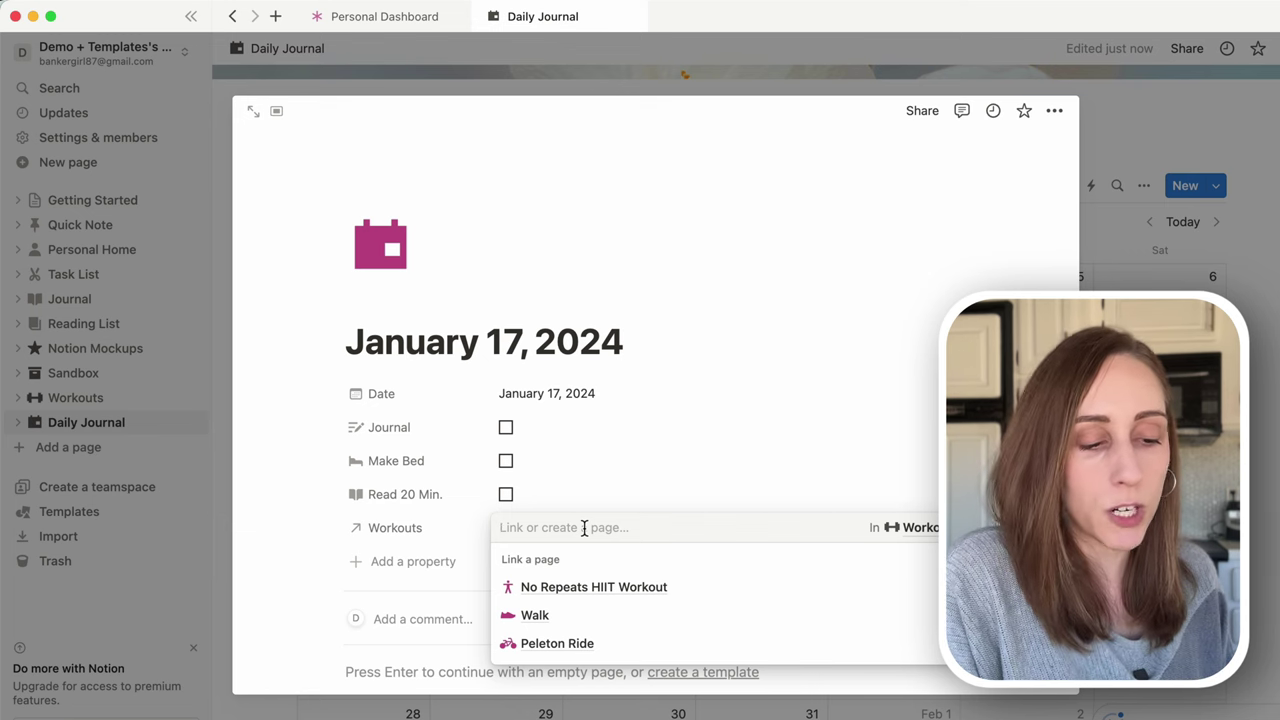
type("hiit")
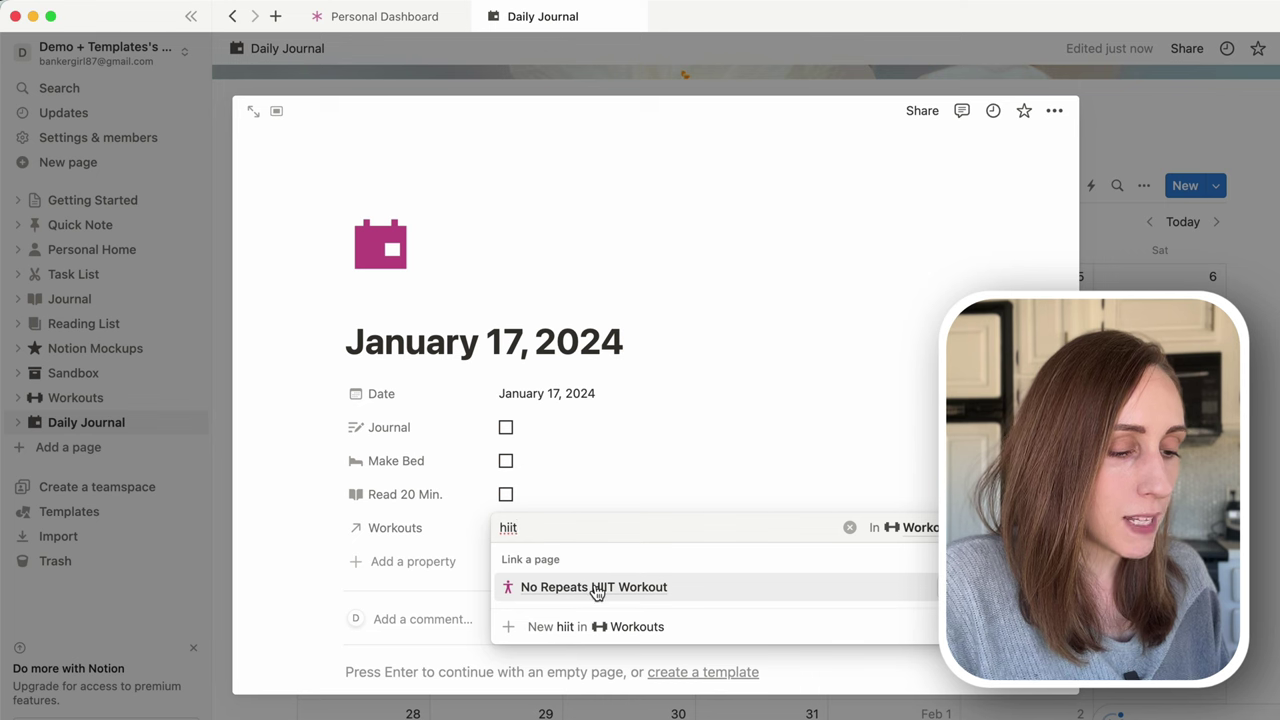
key("Return")
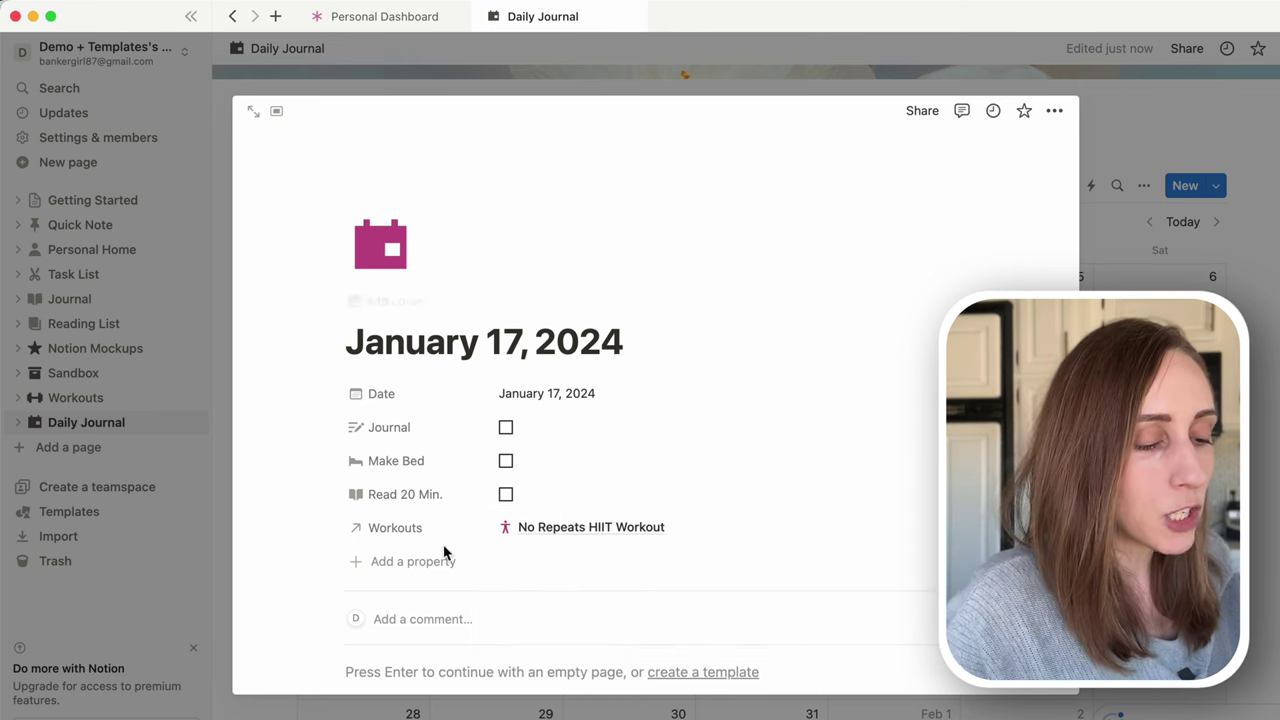
Change the icon of the Workouts relation property to a dumbbell
left_click(358, 533)
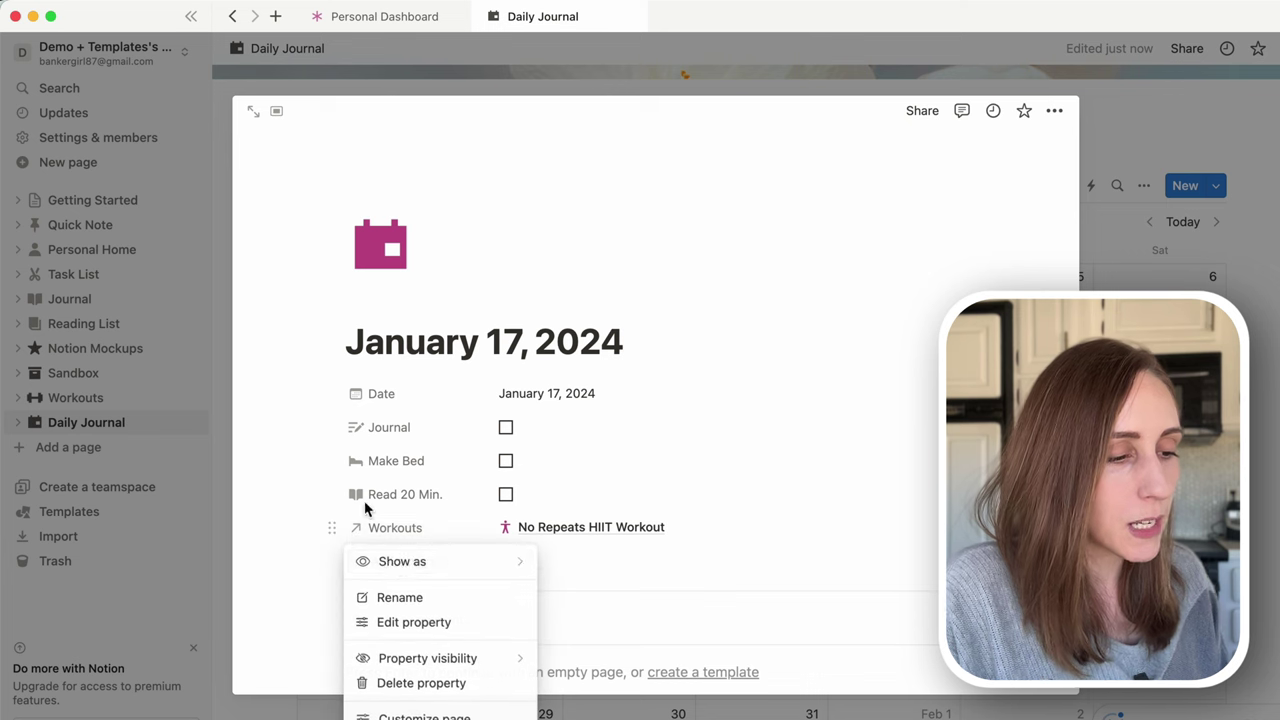
left_click(389, 603)
left_click(366, 172)
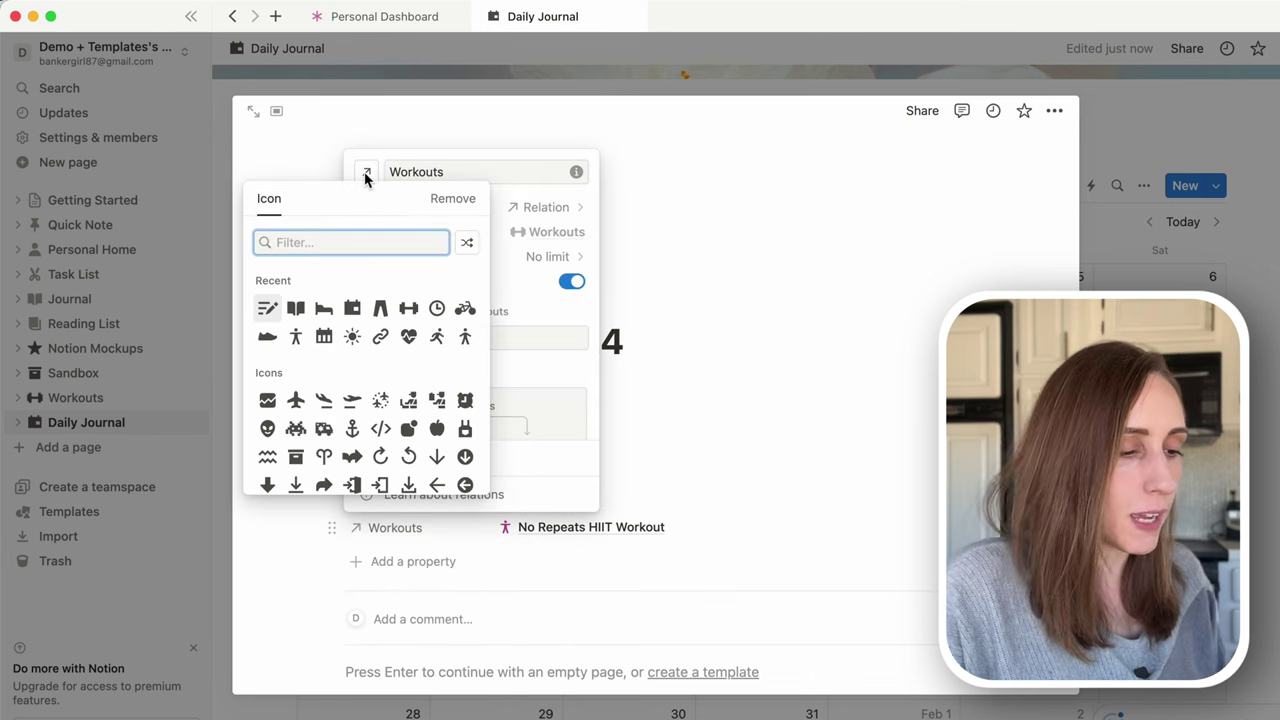
left_click(408, 308)
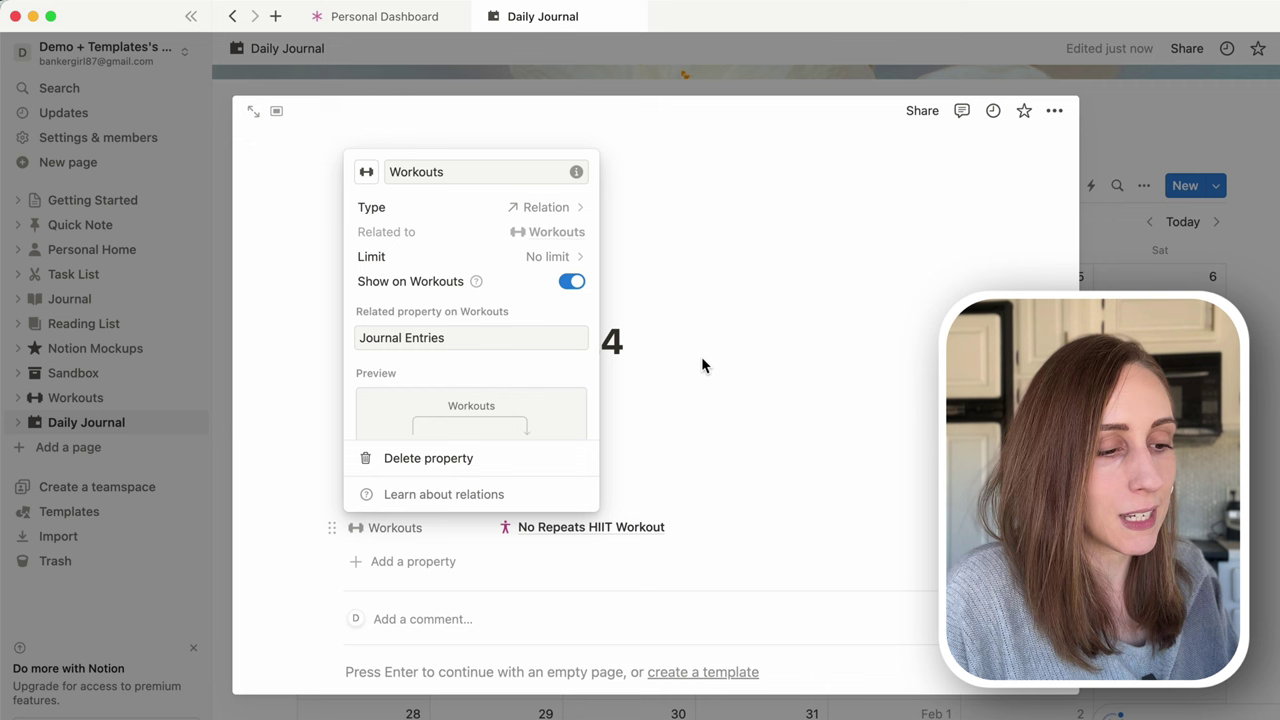
left_click(922, 316)
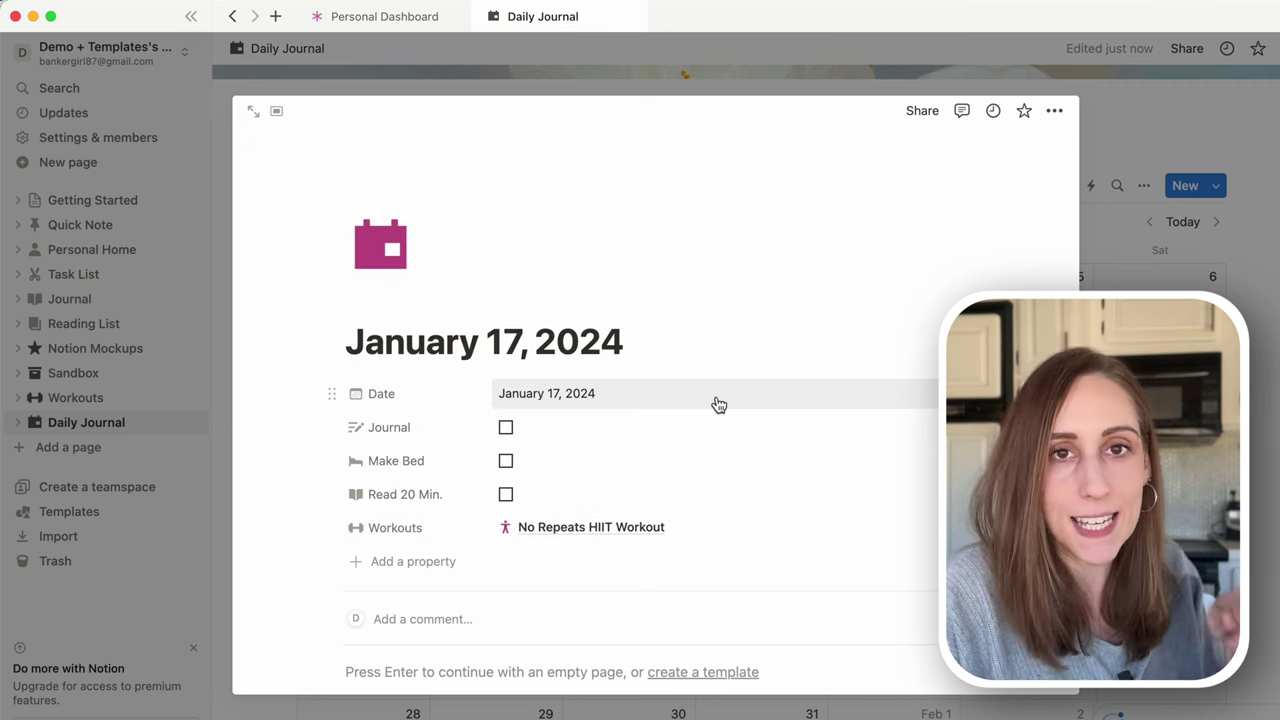
On the linked No Repeats HIIT Workout page, show the Journal Entries relation as a page section, and close the page
left_click(575, 527)
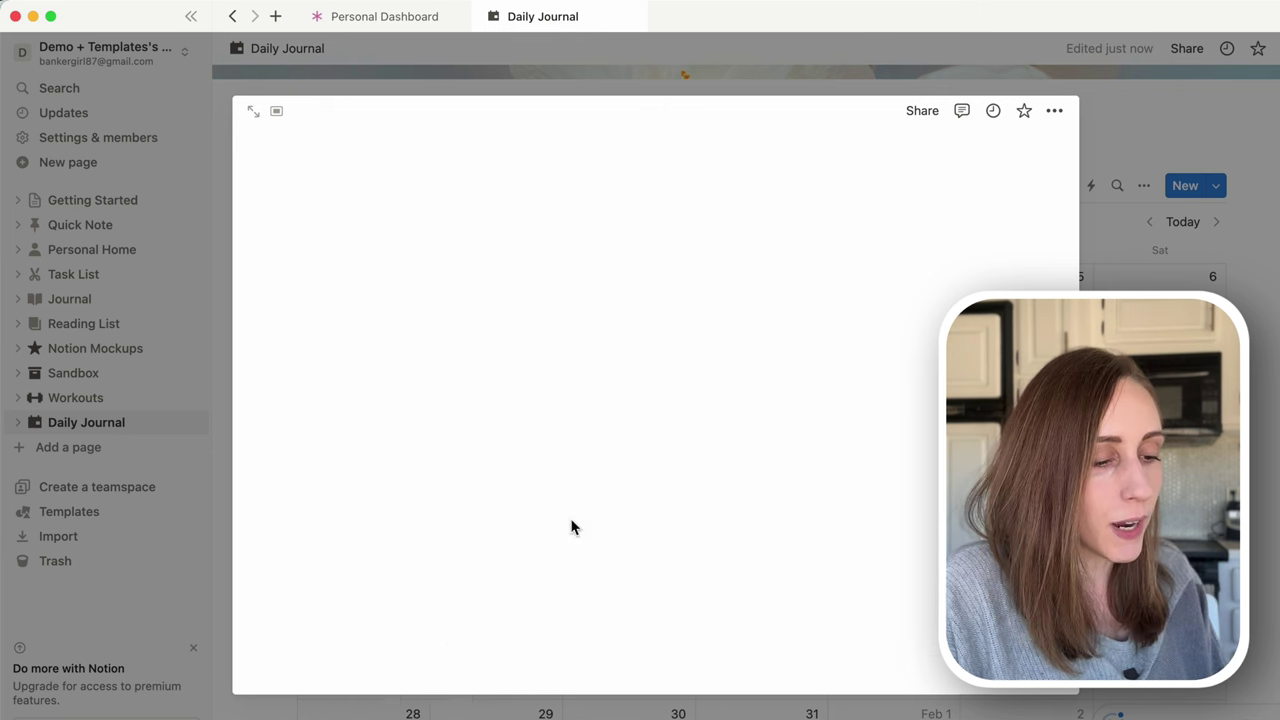
scroll(548, 388, "down", 3)
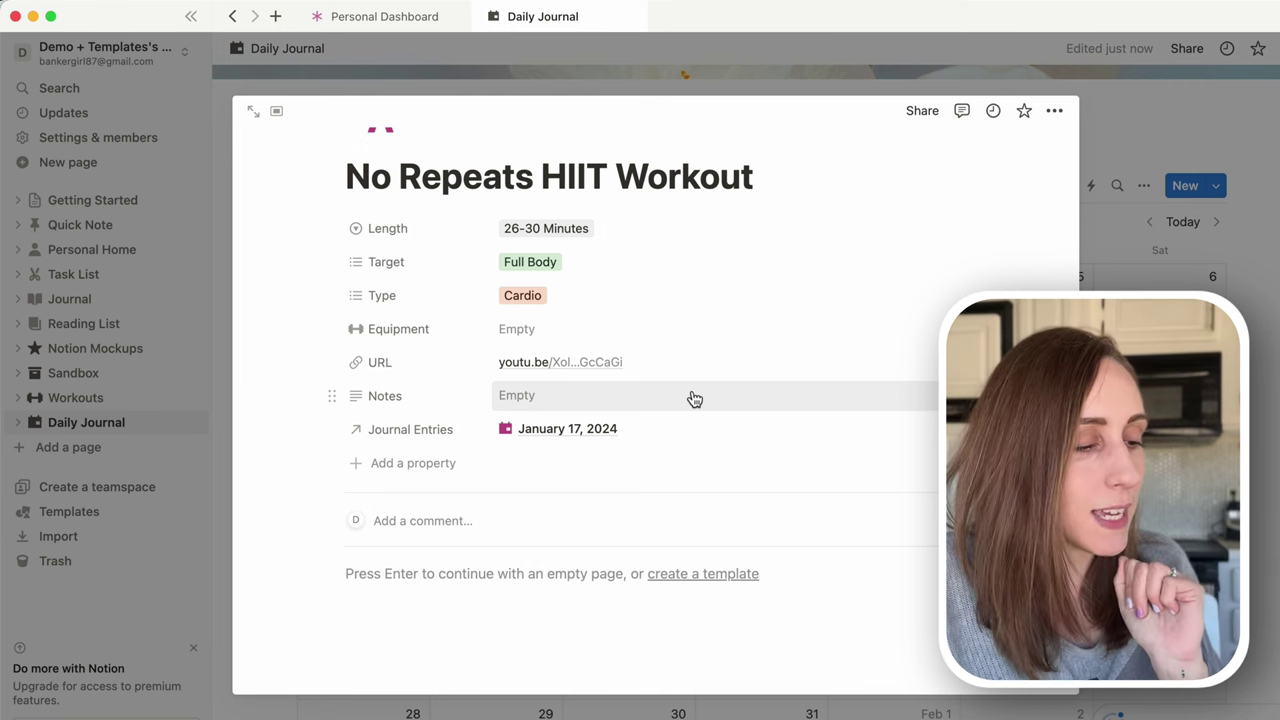
left_click(335, 430)
mouse_move(452, 469)
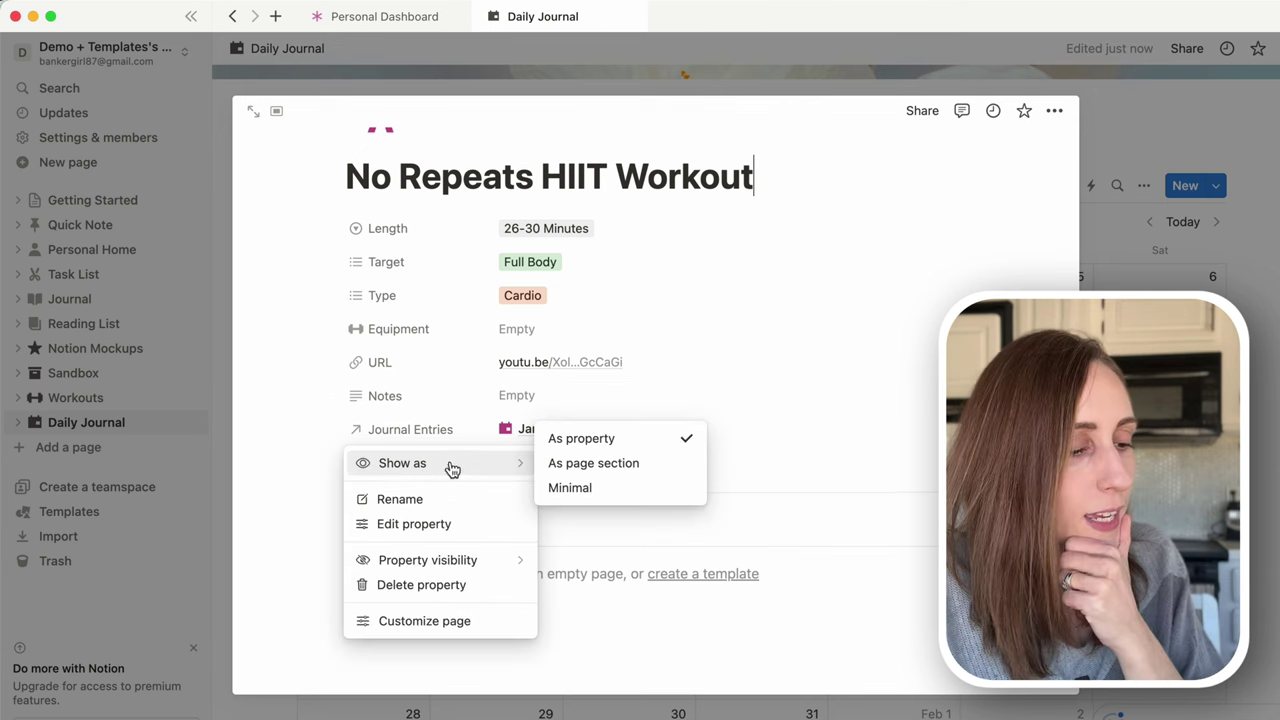
left_click(563, 466)
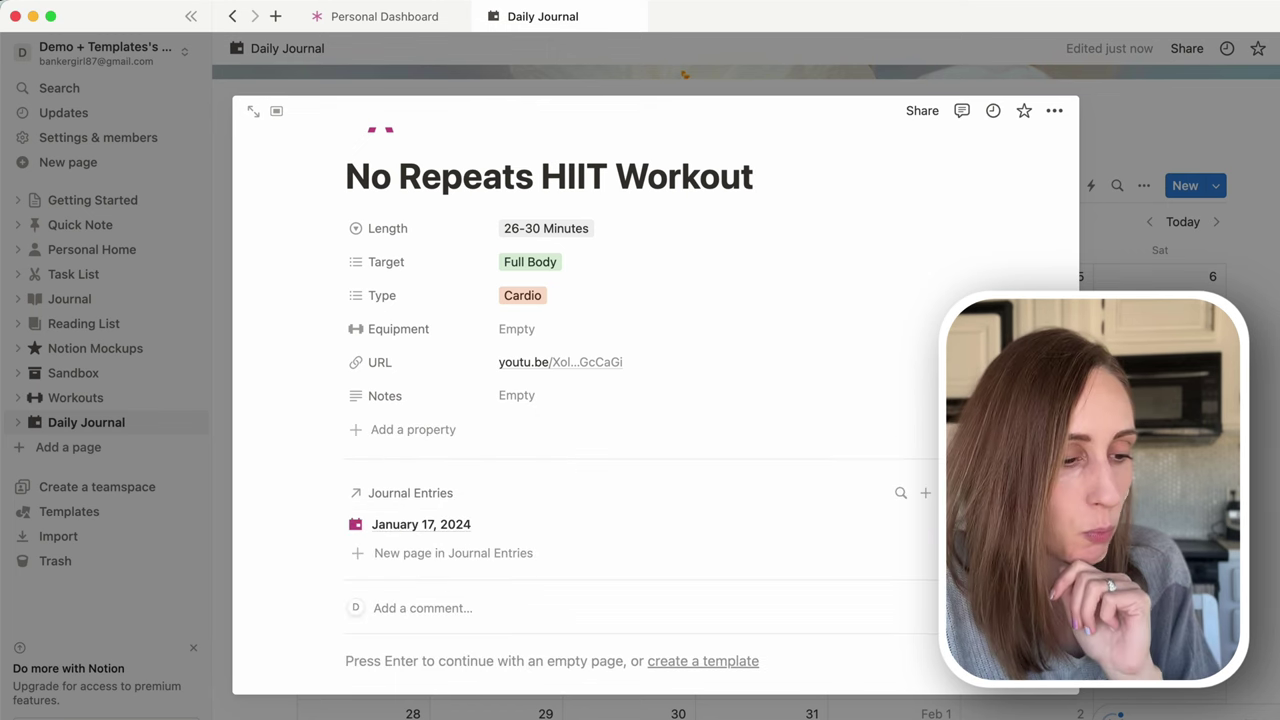
scroll(655, 400, "down", 4)
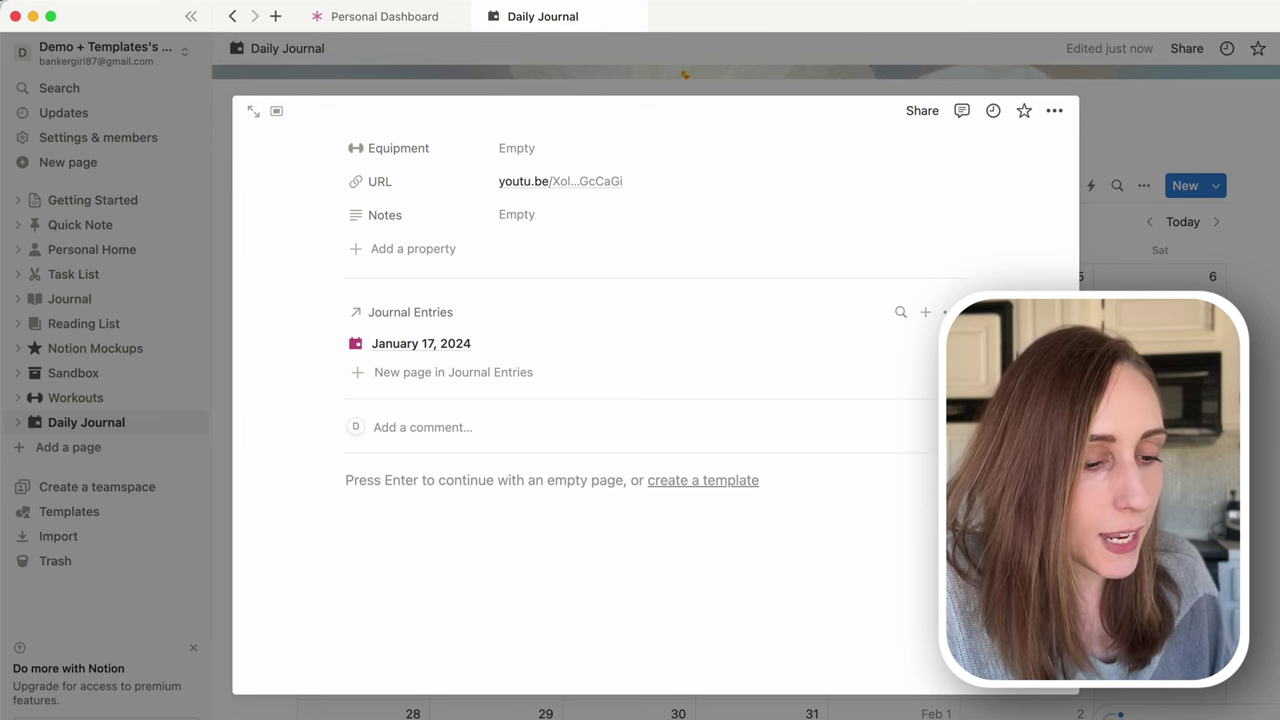
key("Escape")
Create a calendar entry on January 31, 2024 and title it "January 31, 2024"
scroll(846, 560, "down", 2)
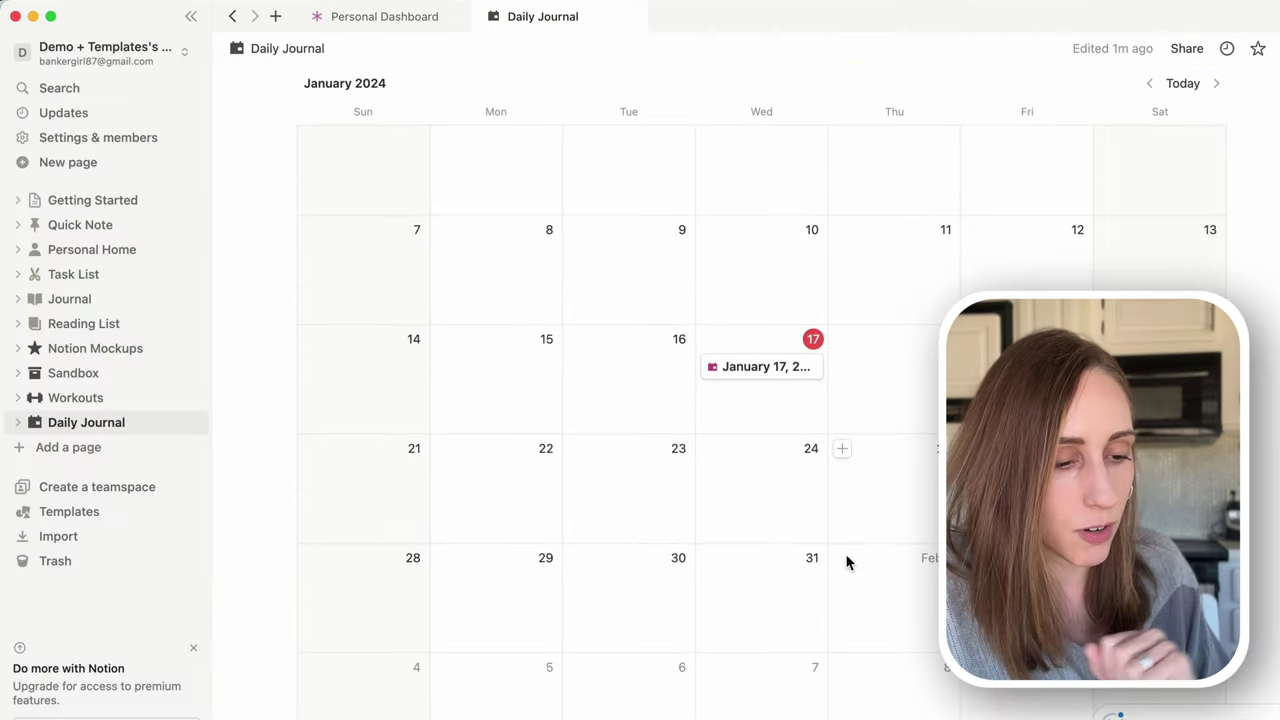
left_click(710, 560)
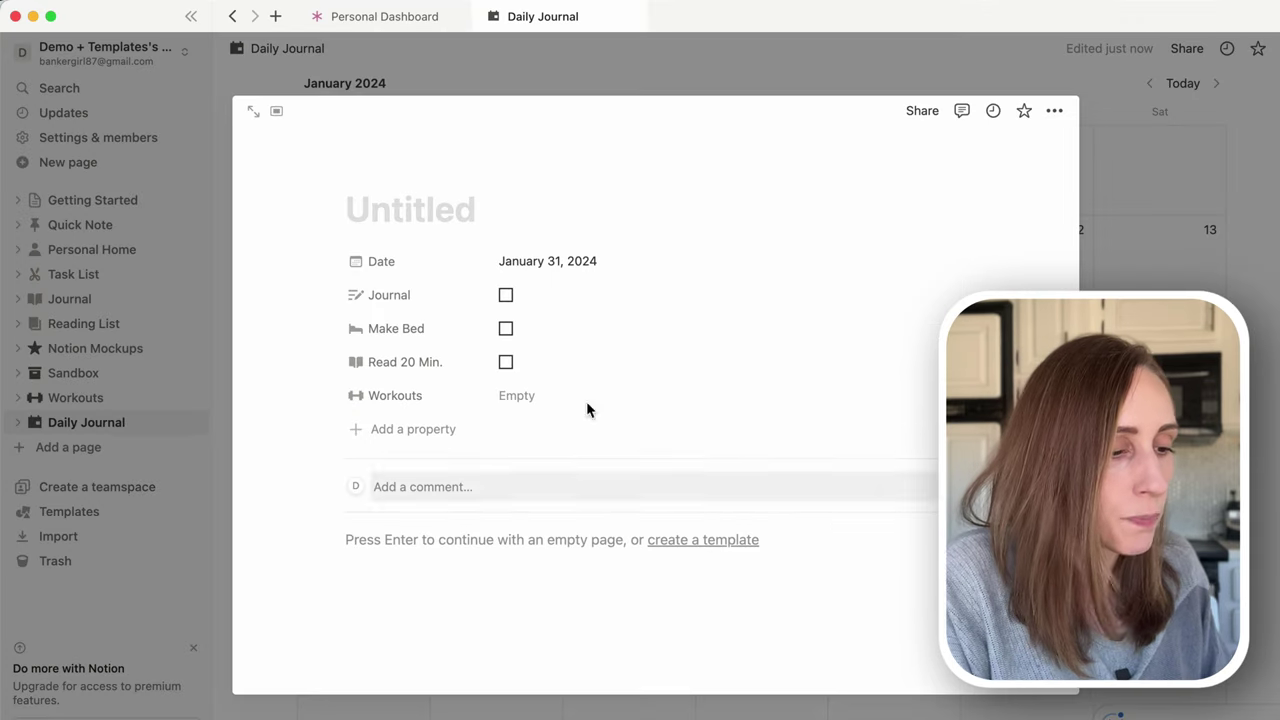
type("January ")
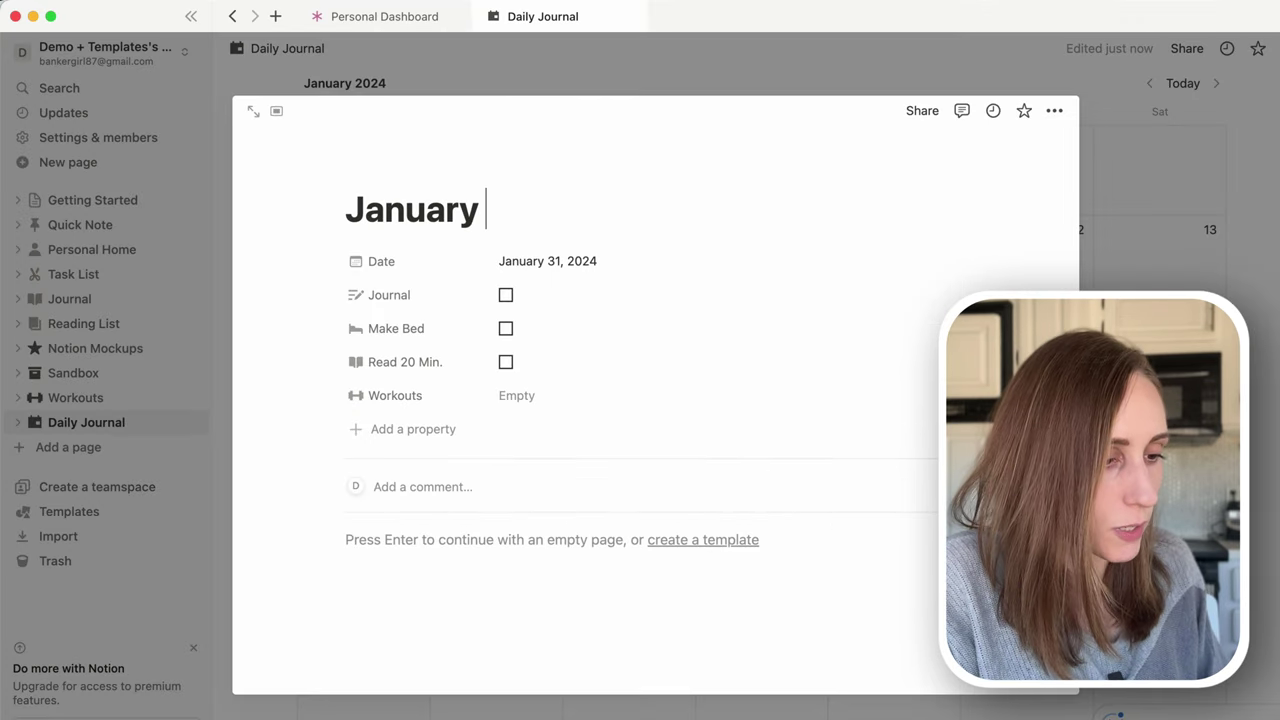
type("31, 2024")
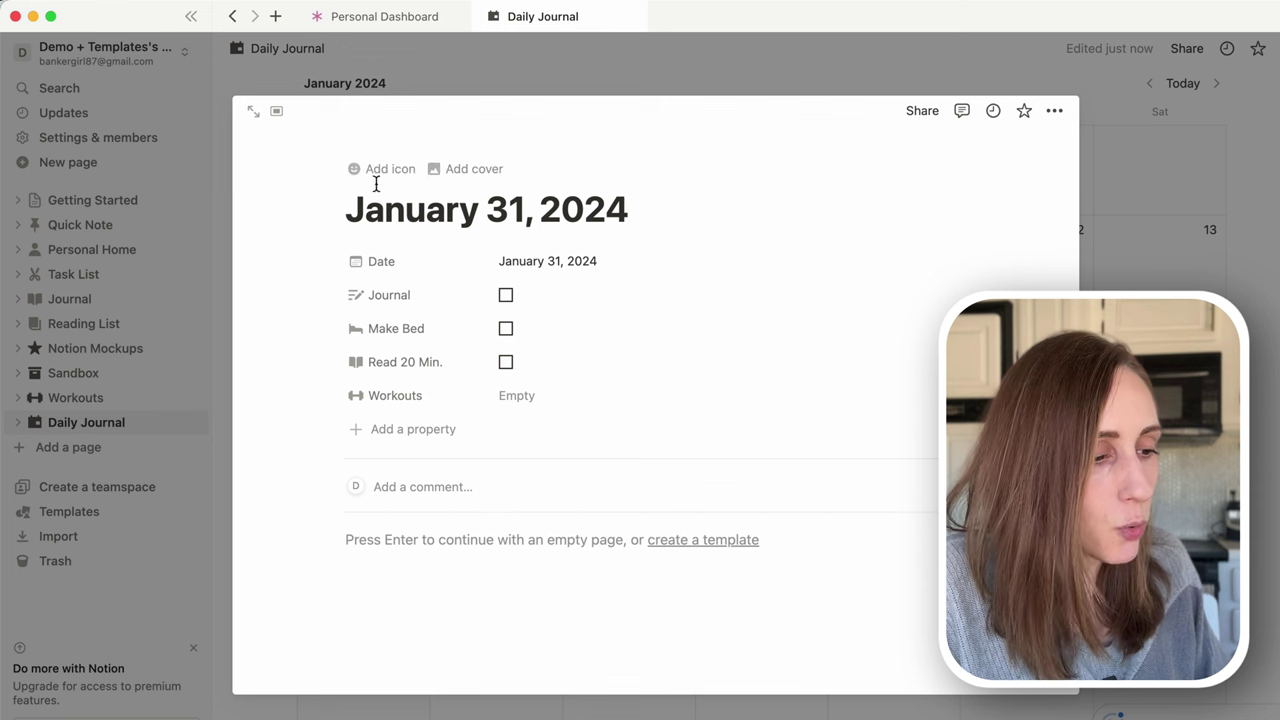
Add a pink calendar icon to the January 31, 2024 journal entry
left_click(374, 172)
left_click(380, 245)
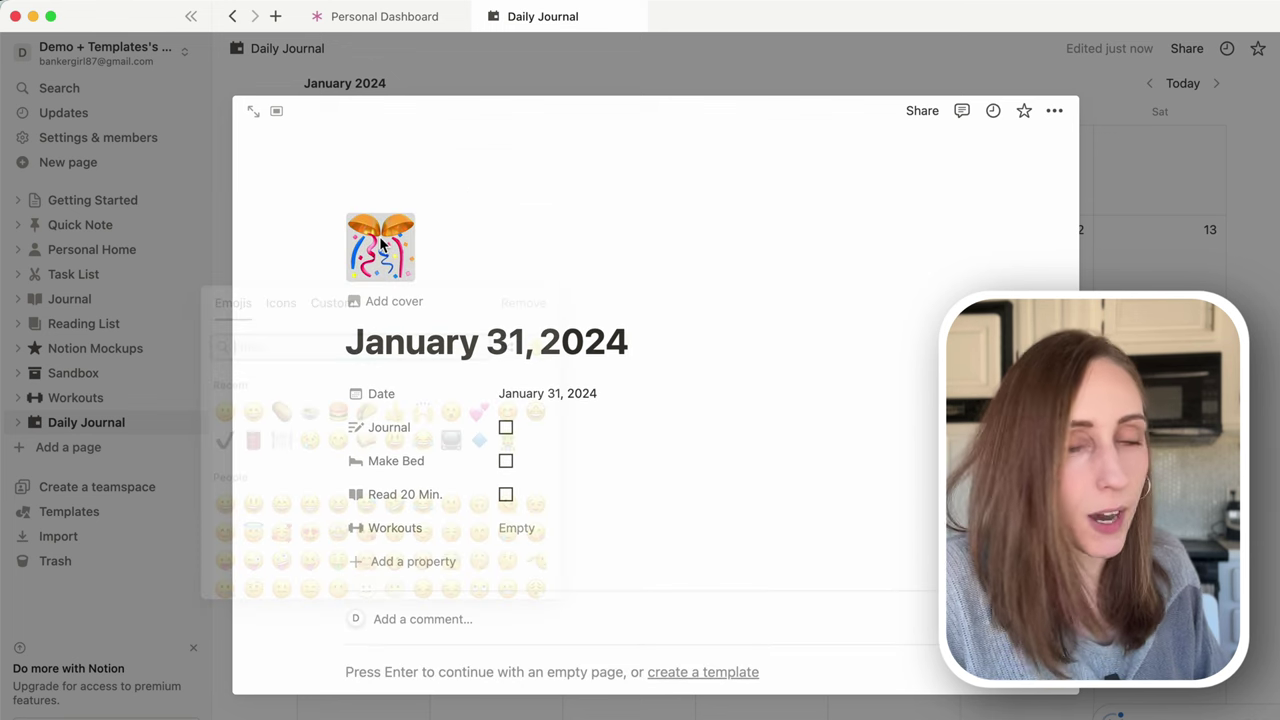
left_click(298, 304)
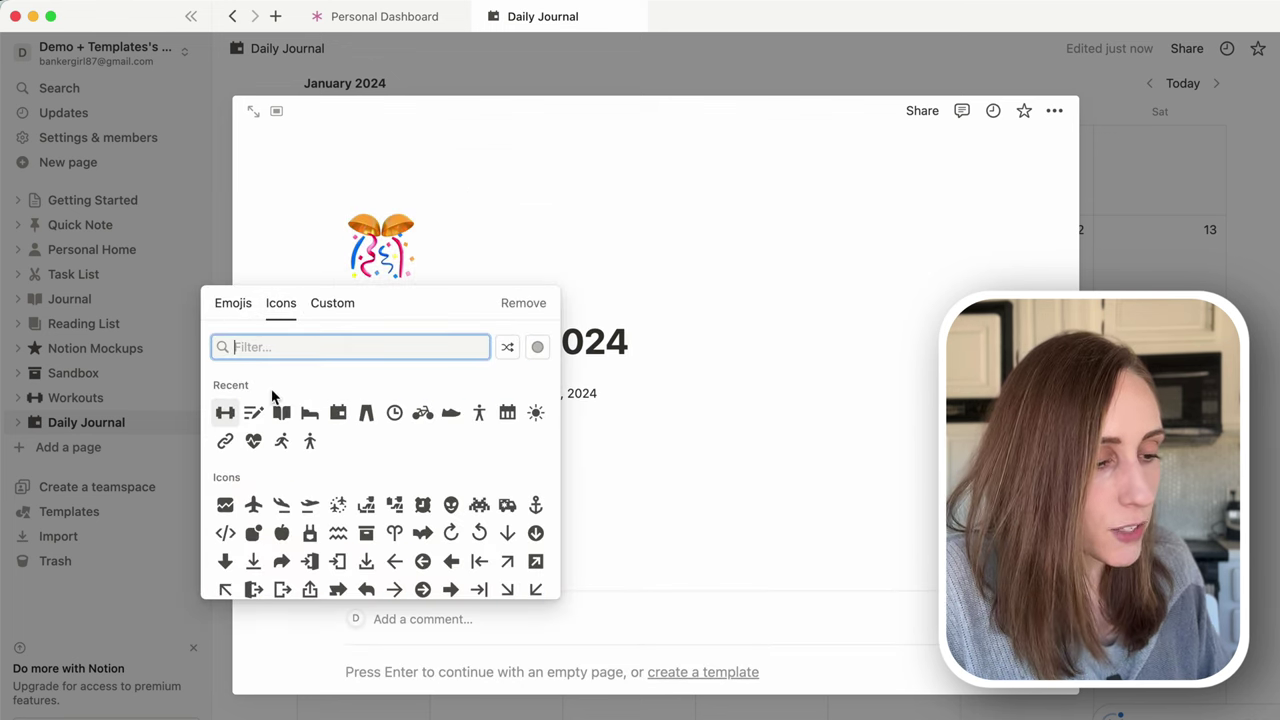
mouse_move(338, 412)
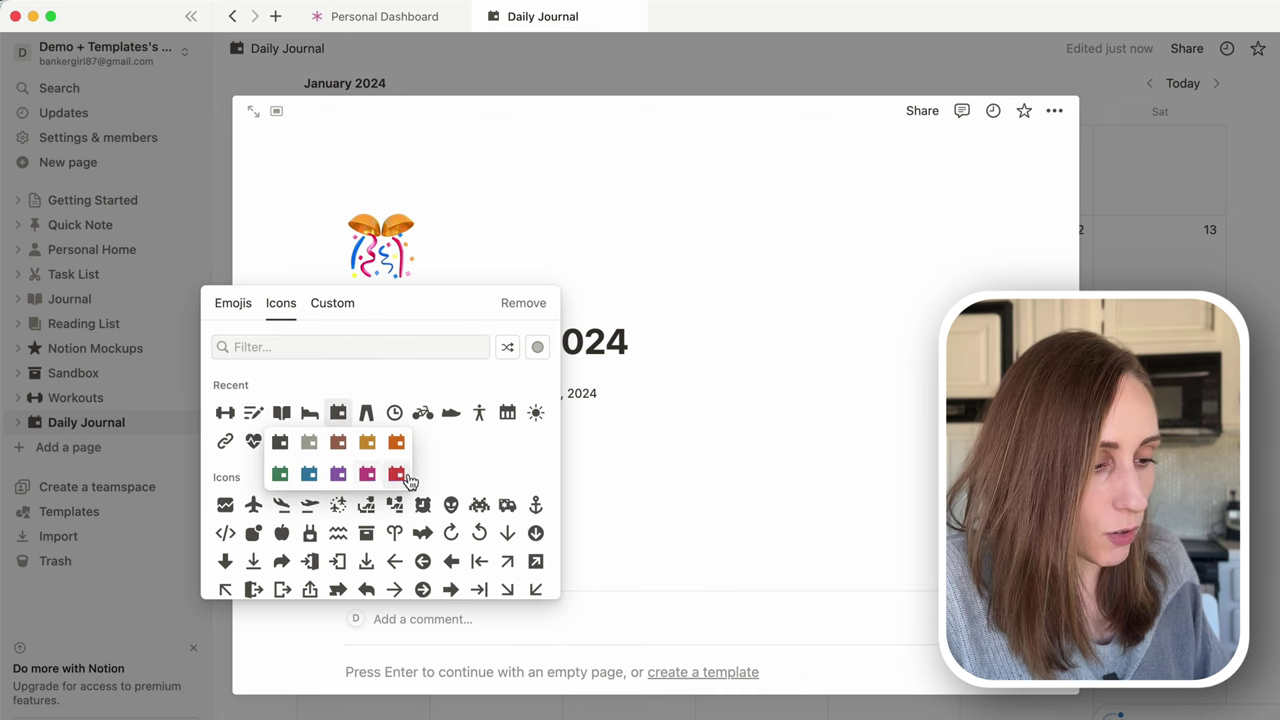
left_click(367, 474)
Link the No Repeats HIIT Workout page in the January 31 entry's Workouts relation
scroll(503, 451, "down", 2)
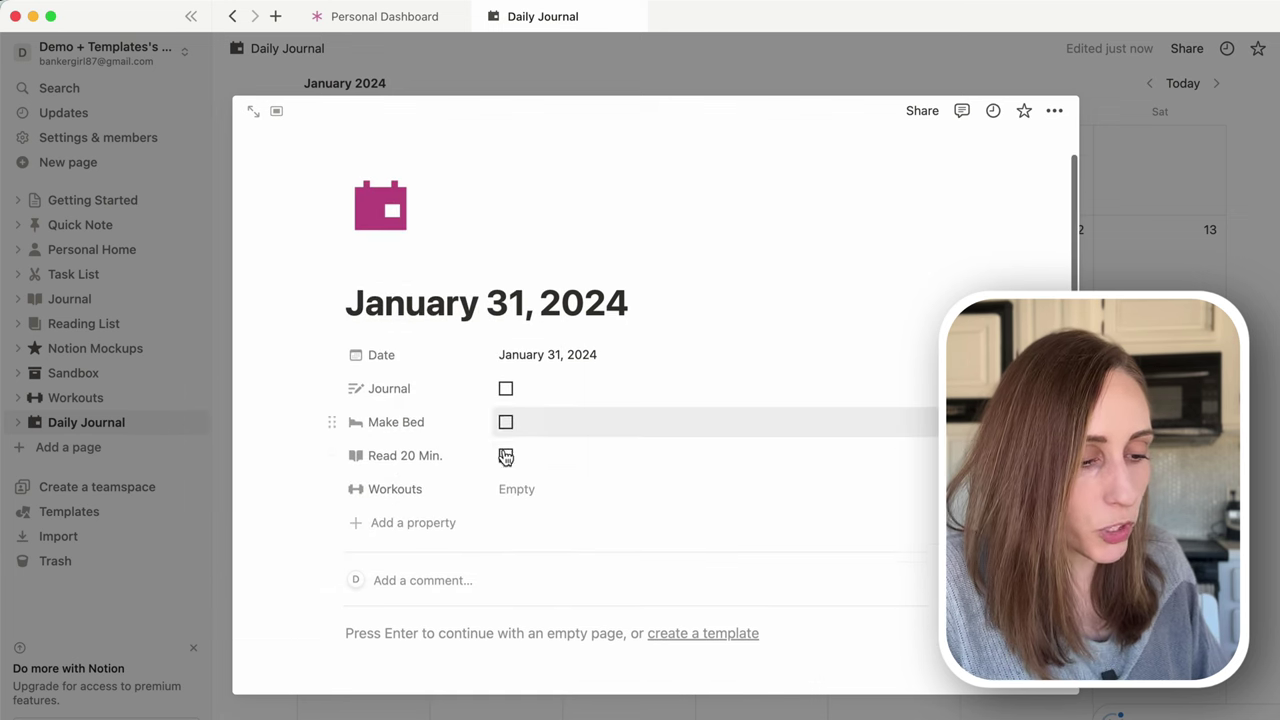
left_click(514, 481)
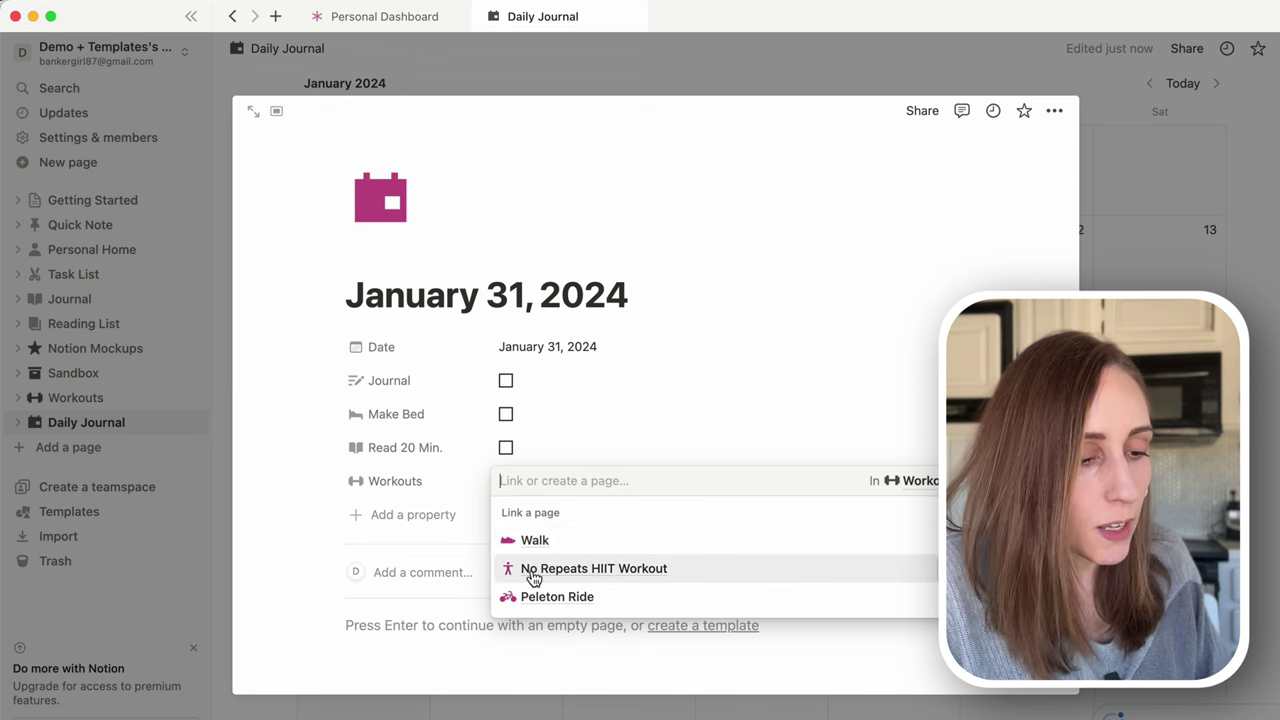
left_click(533, 572)
key("Escape")
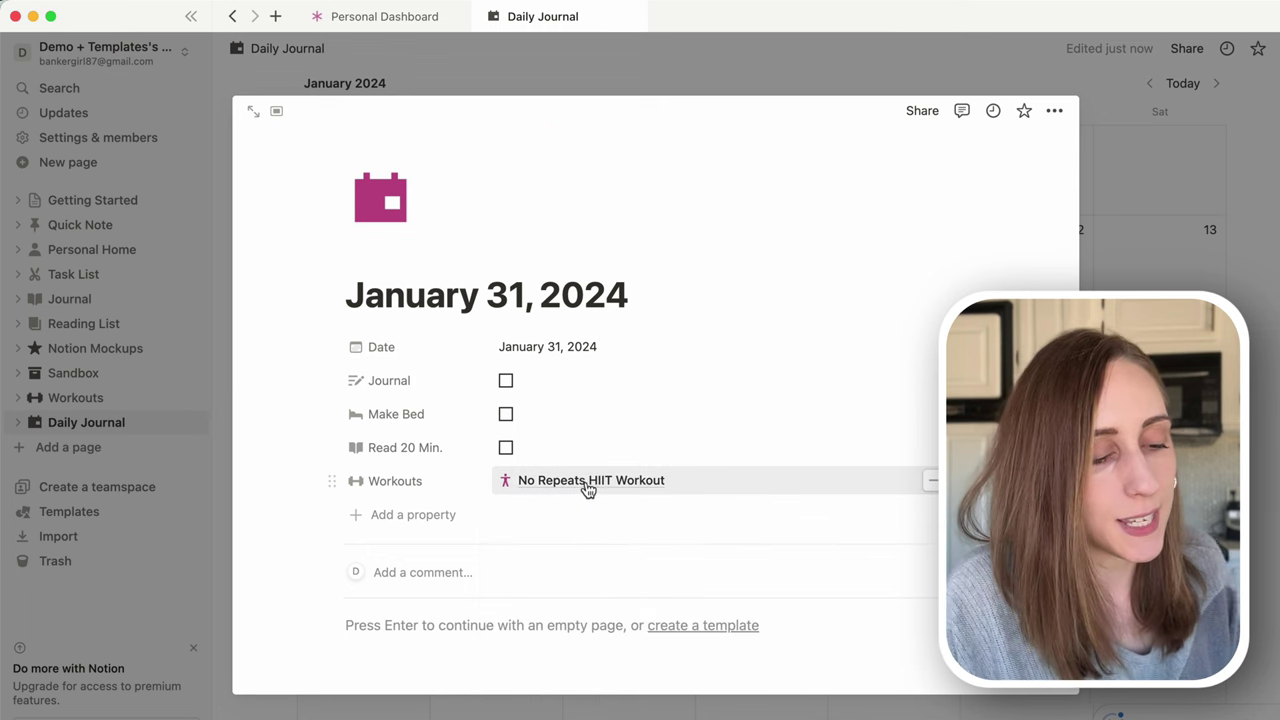
Open the linked No Repeats HIIT Workout page, check its Journal Entries section, and return to the Daily Journal calendar
left_click(586, 489)
scroll(900, 560, "down", 4)
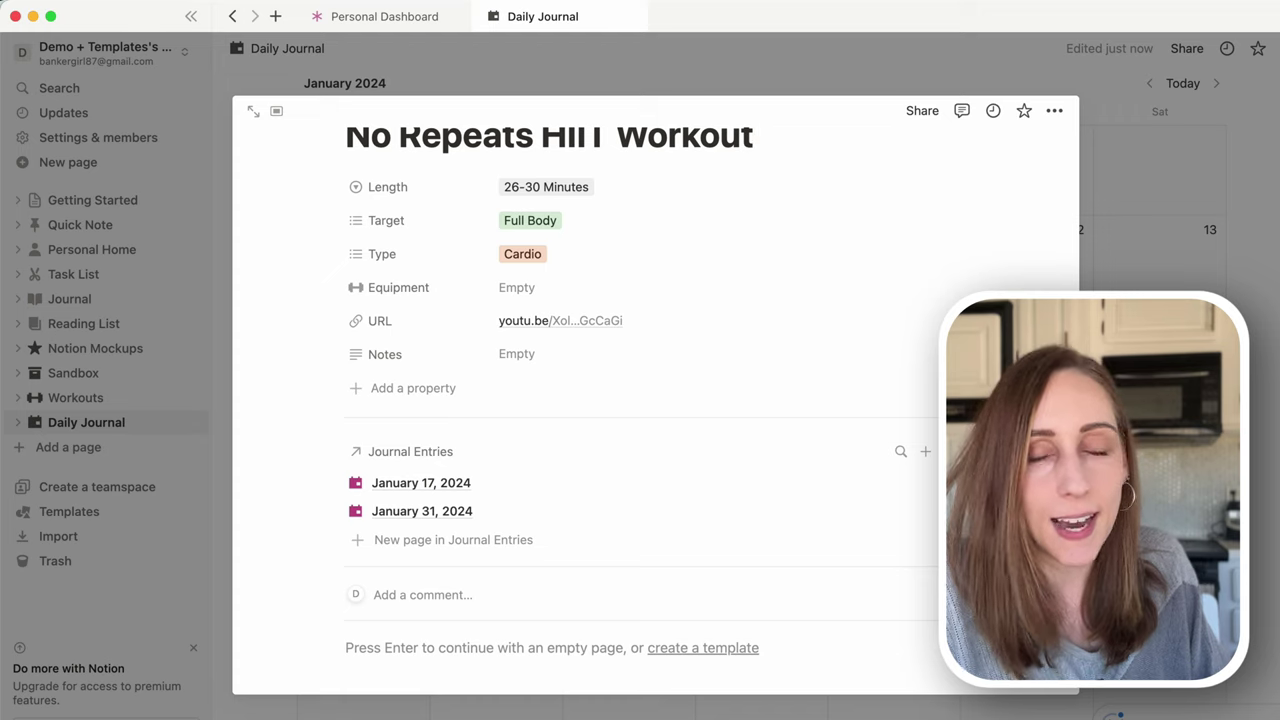
key("Escape")
scroll(1277, 415, "up", 4)
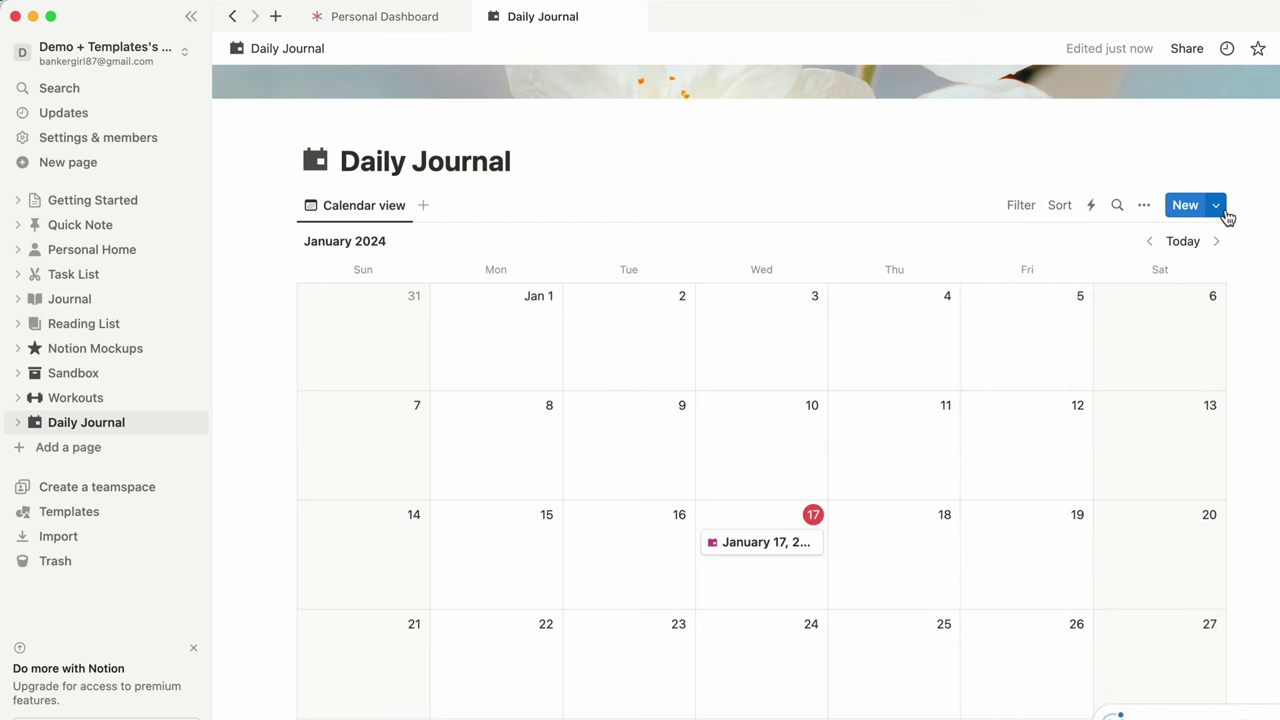
Create a new Daily Journal database template and title it "Journal Entry"
left_click(1216, 205)
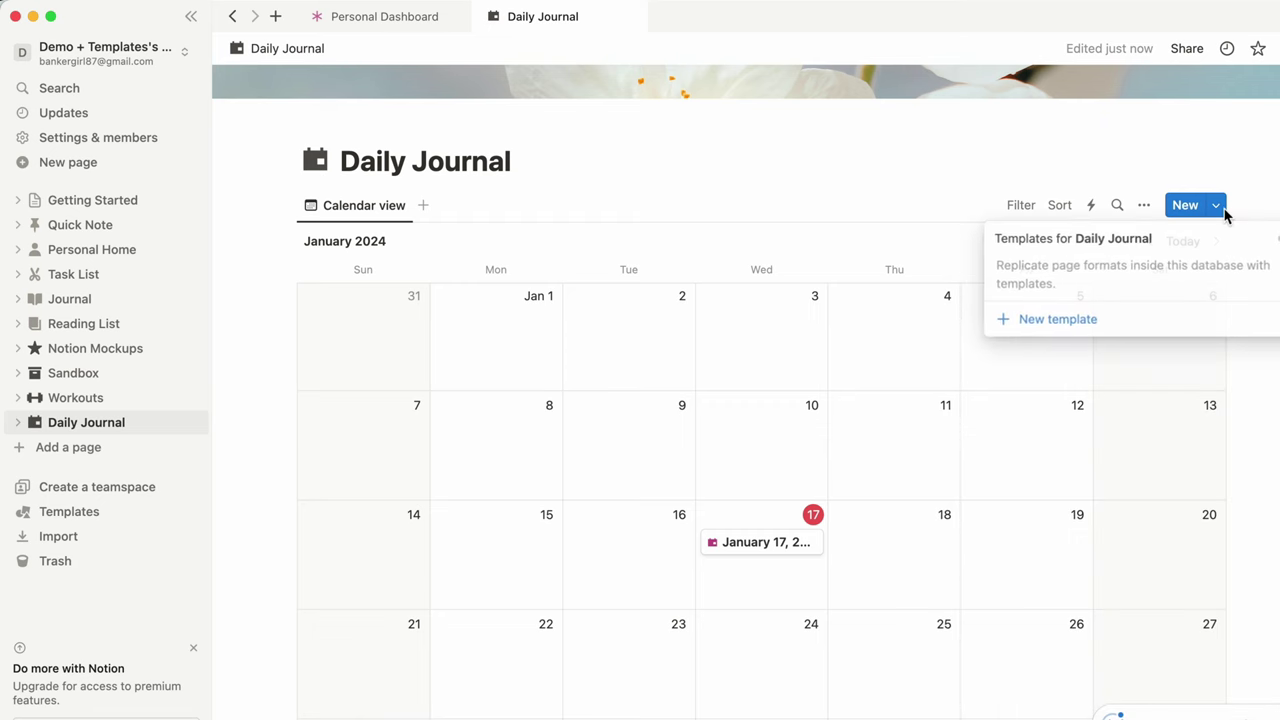
left_click(1080, 320)
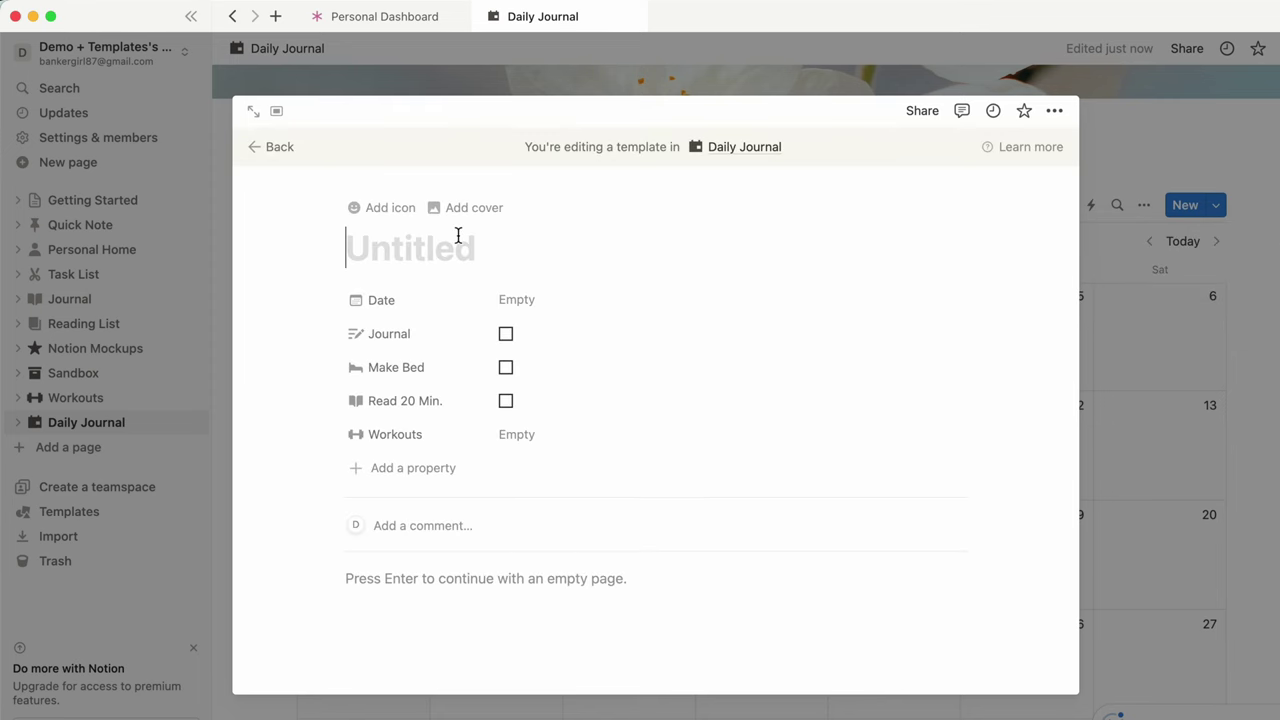
type("Journal ")
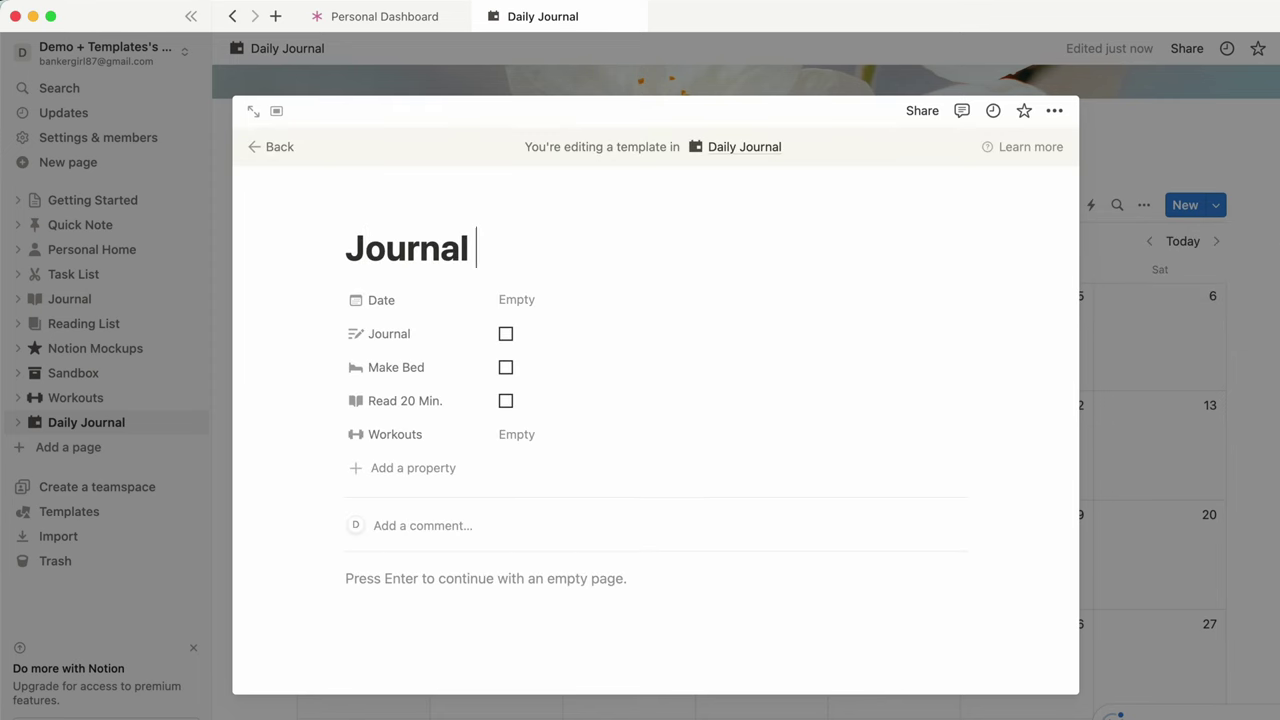
type("Entry")
Give the Journal Entry template a pink calendar icon and close the template
left_click(386, 218)
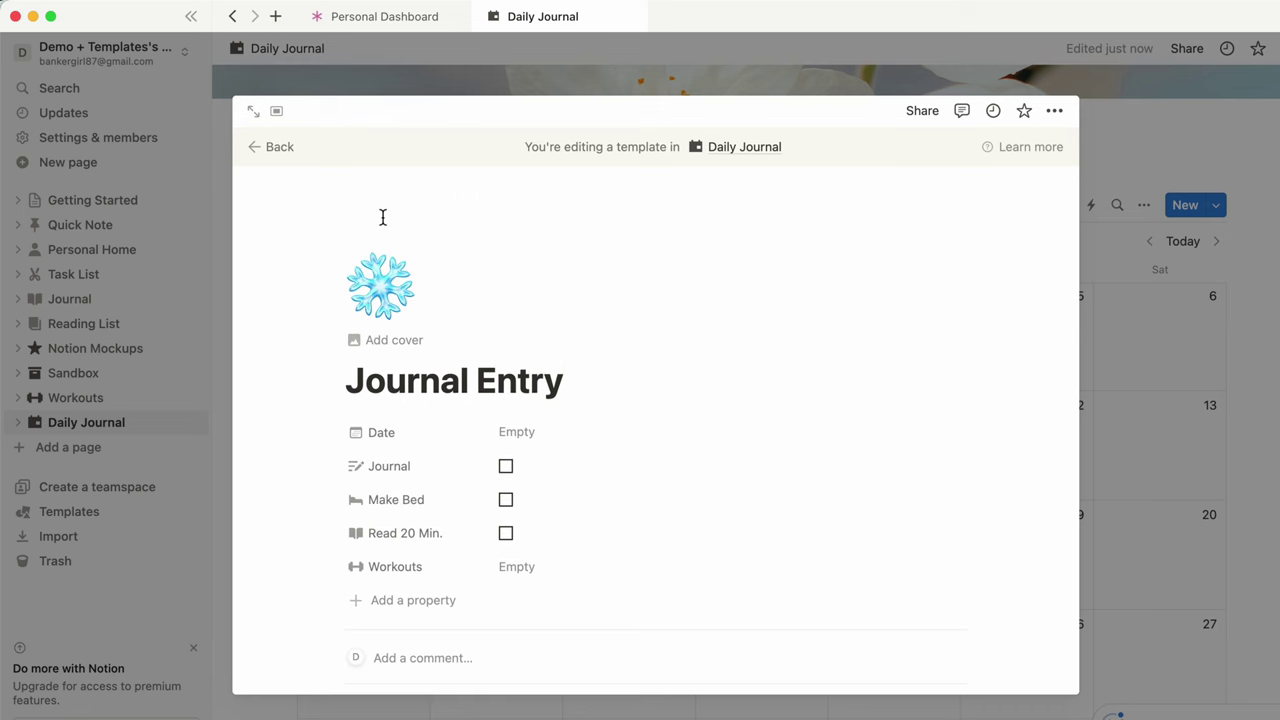
left_click(384, 278)
left_click(282, 344)
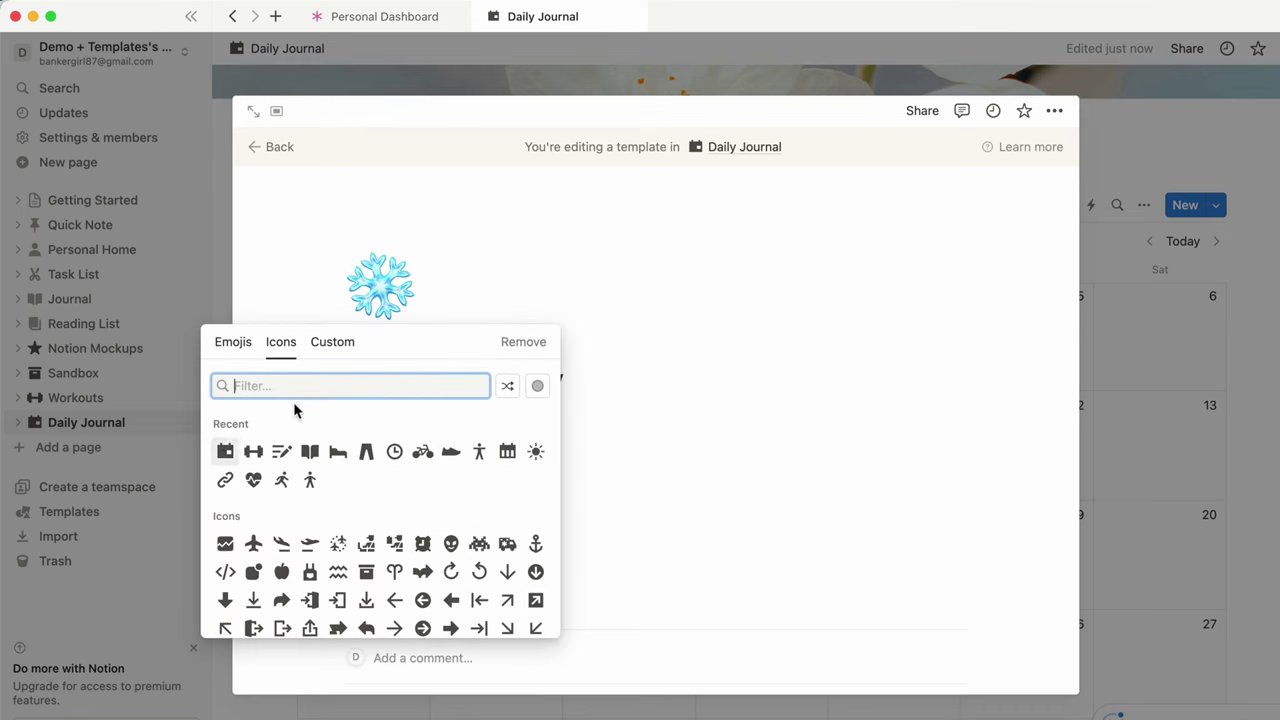
mouse_move(226, 454)
left_click(254, 513)
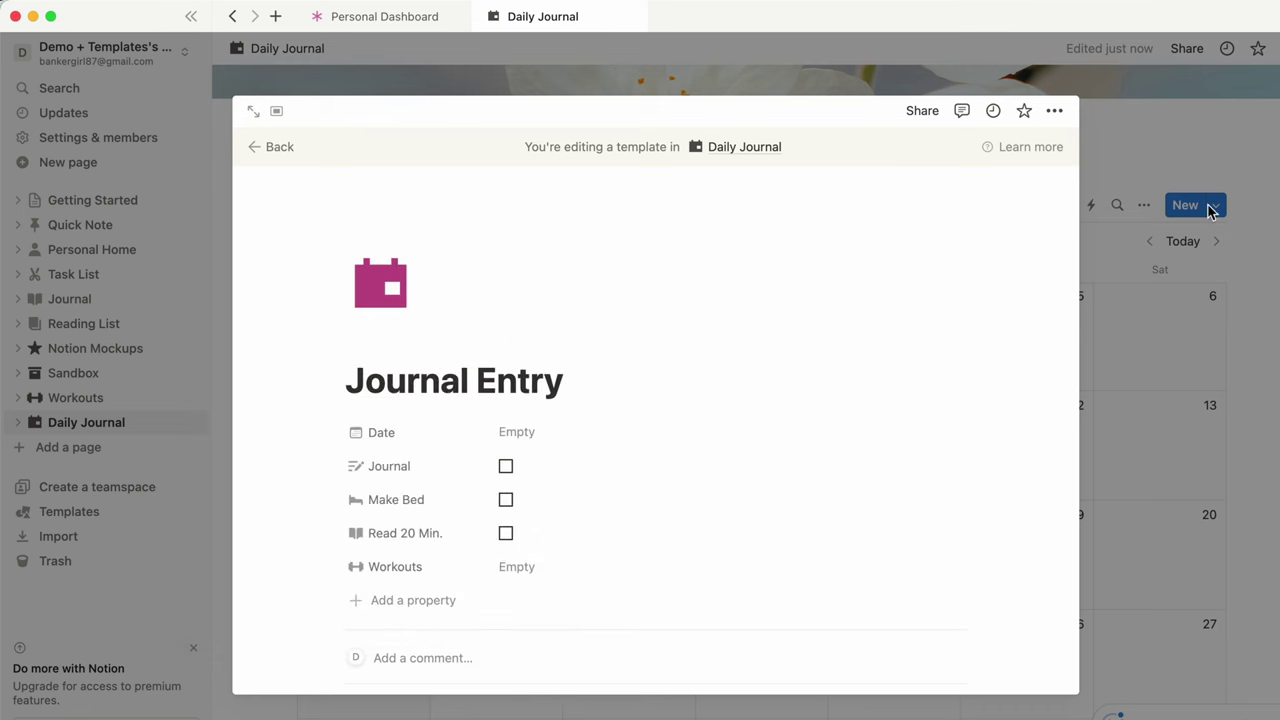
left_click(1259, 215)
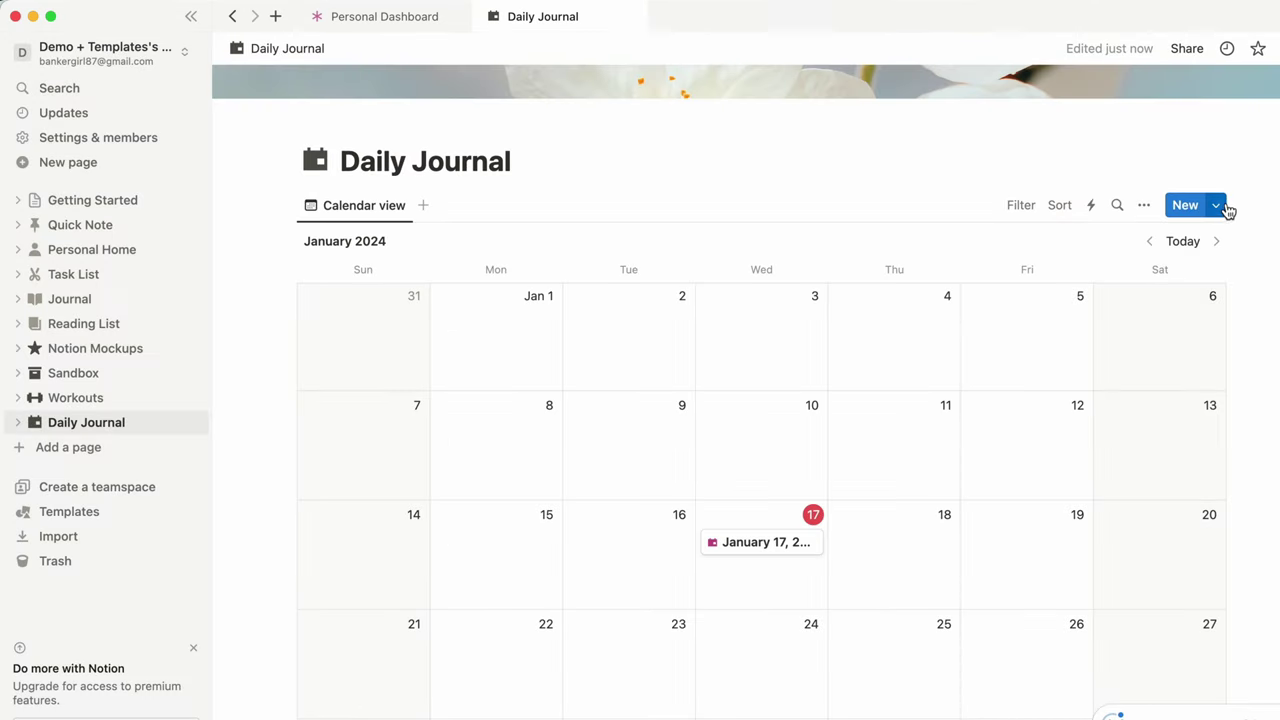
Set the Journal Entry template as the default for all views in Daily Journal
left_click(1218, 205)
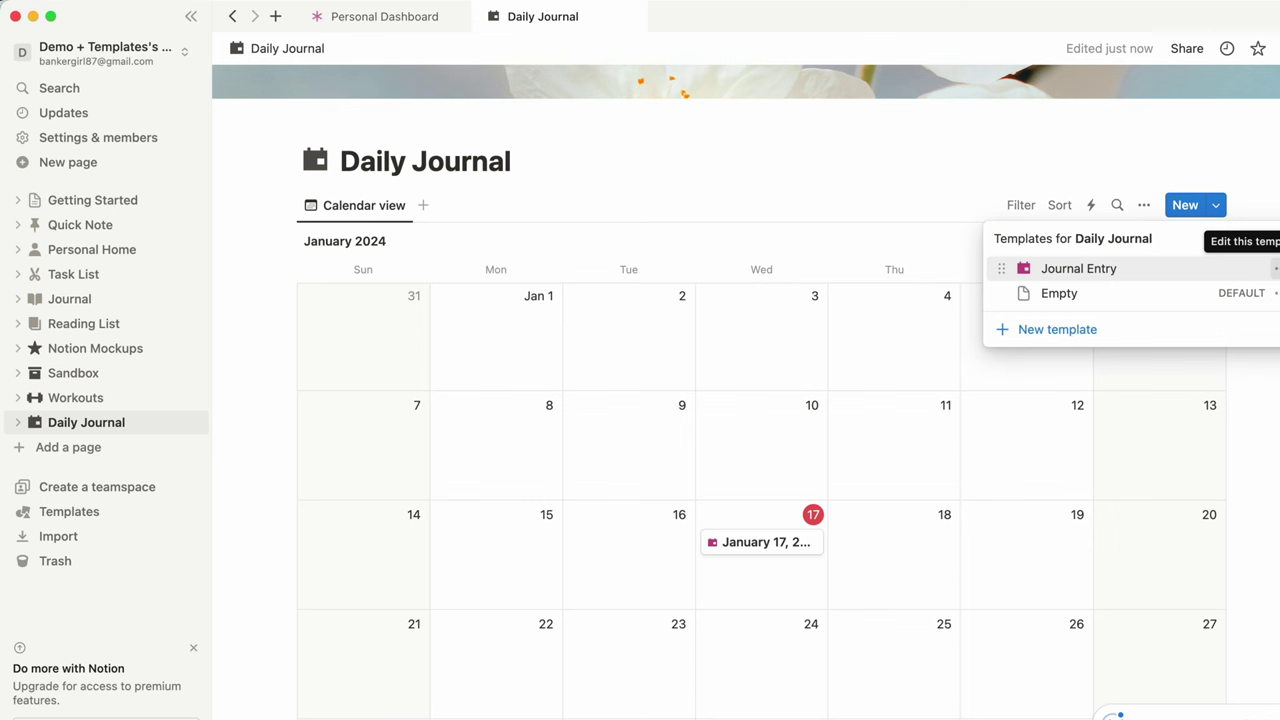
left_click(1274, 268)
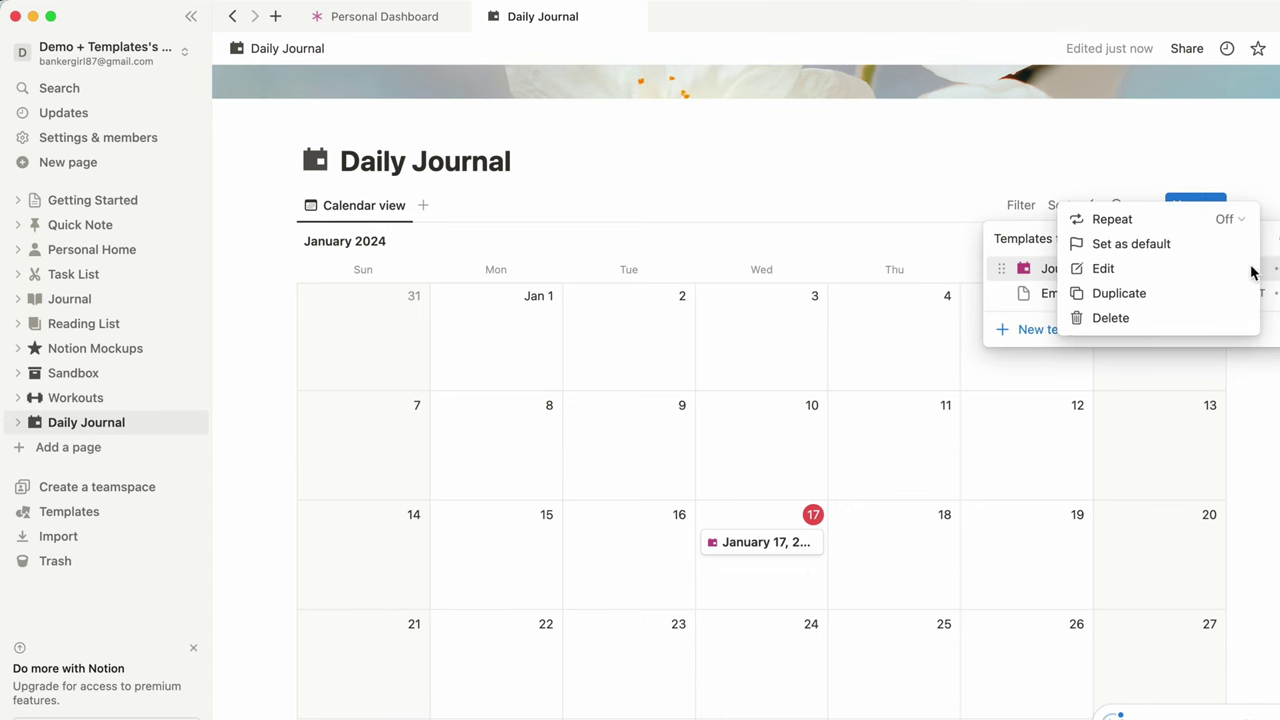
left_click(1175, 244)
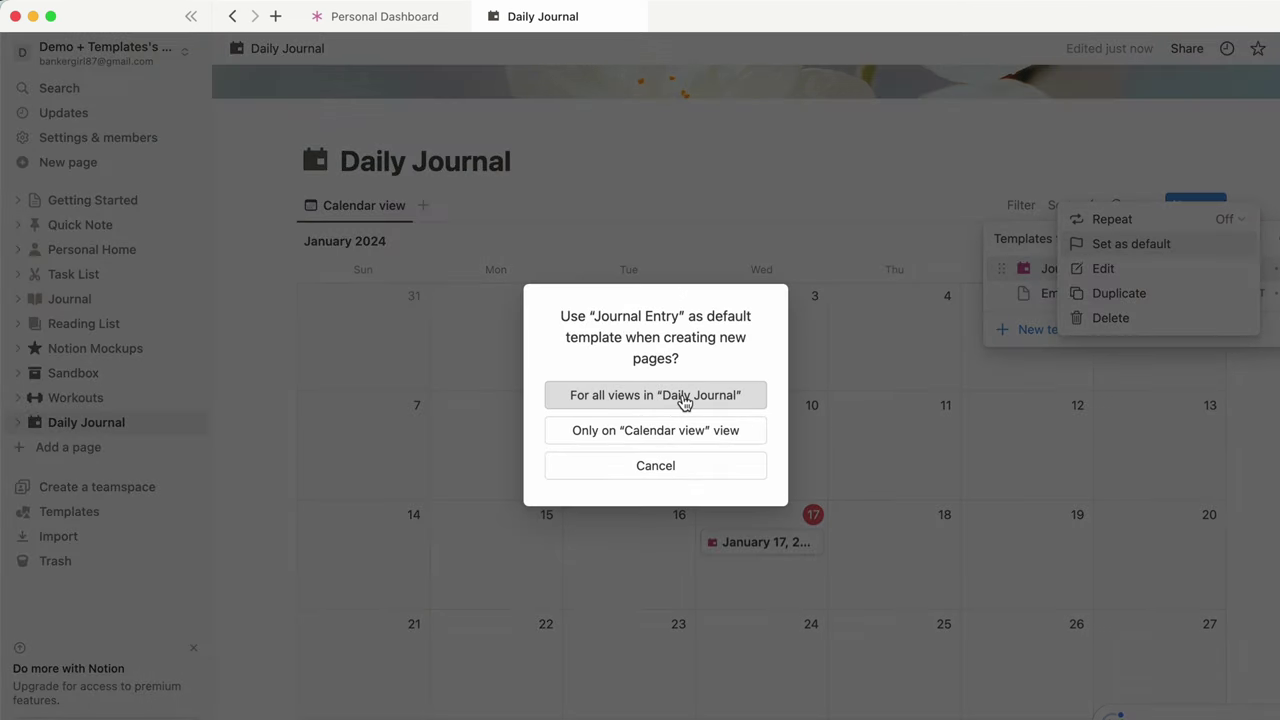
left_click(679, 397)
left_click(1236, 162)
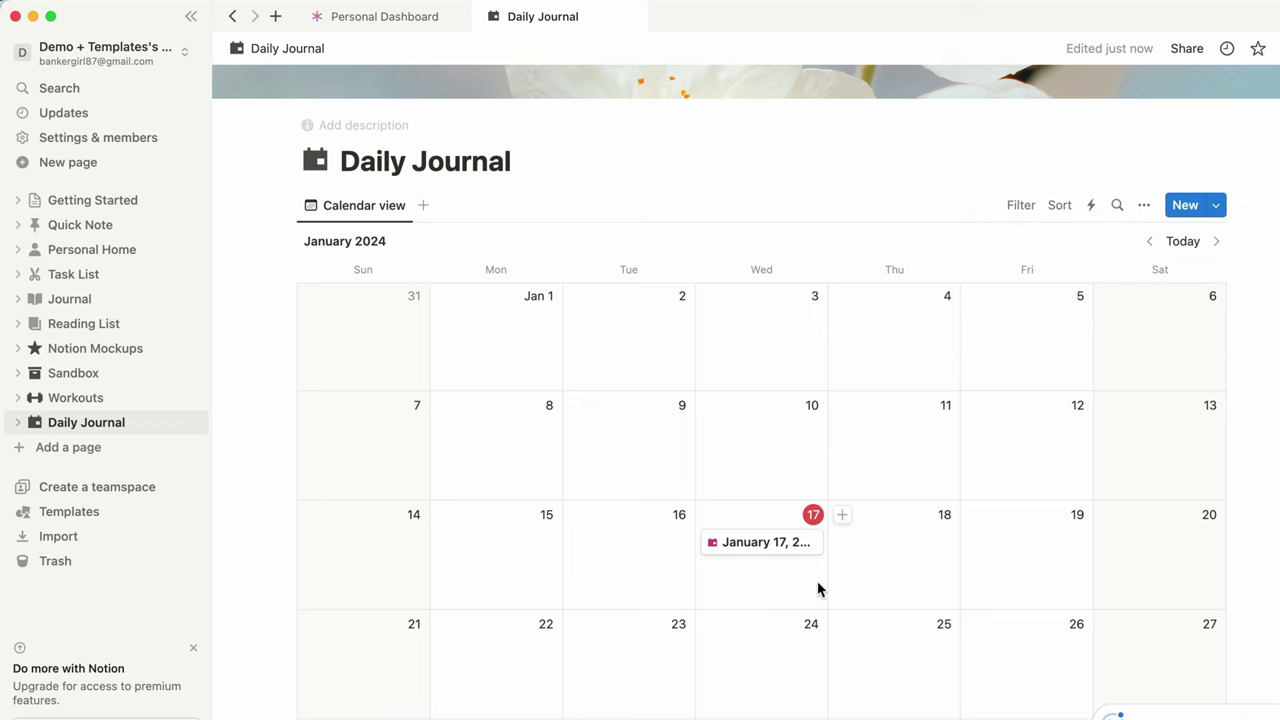
Try the default template on a new January 18, 2024 calendar entry and delete that entry
left_click(843, 515)
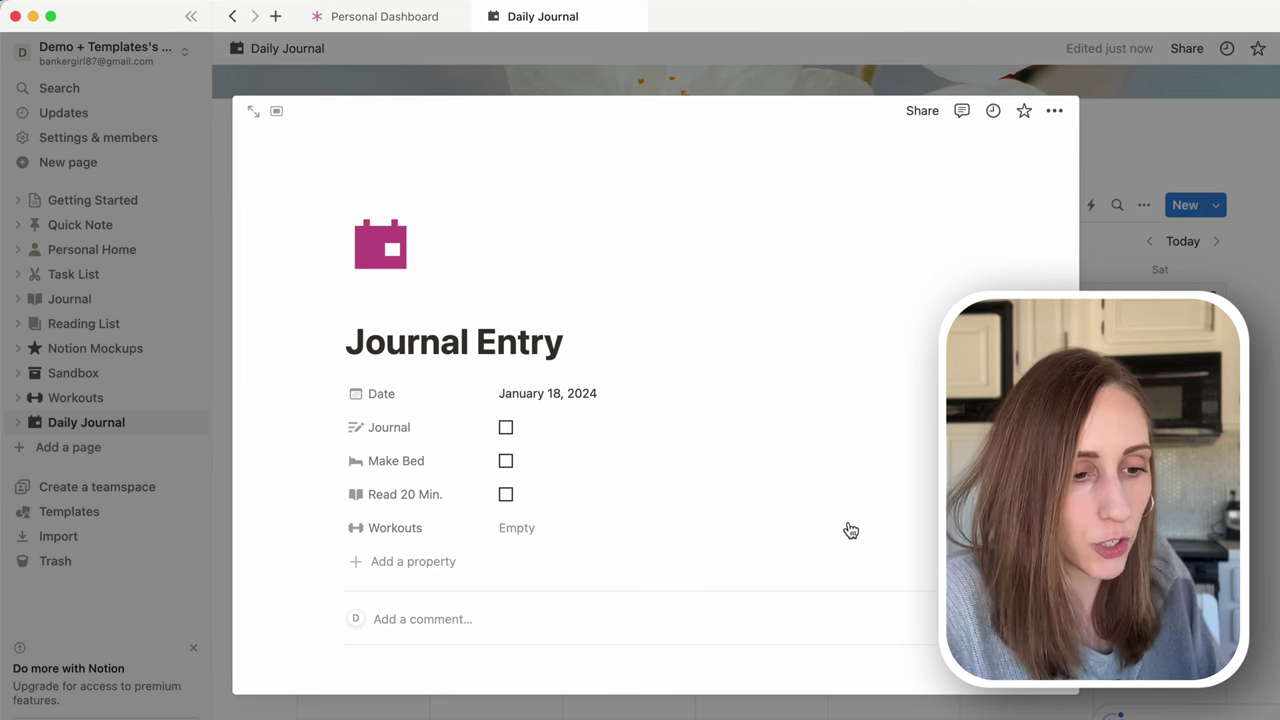
left_click(1054, 112)
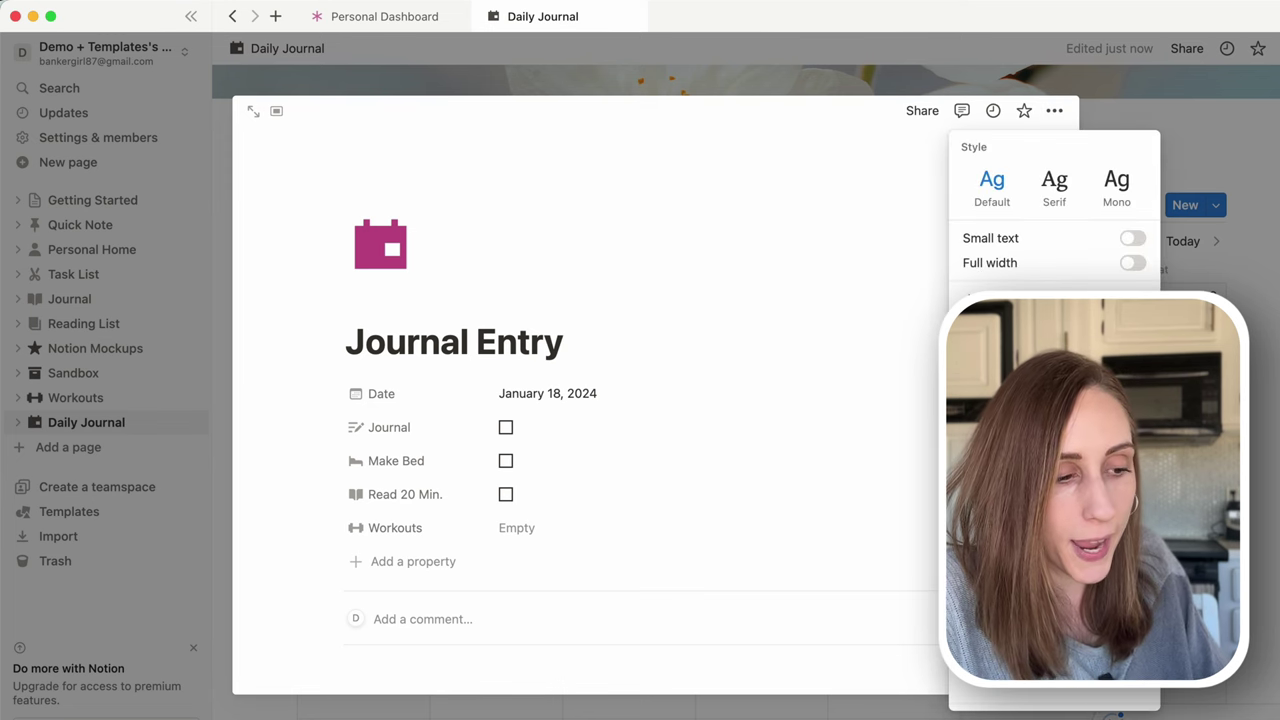
left_click(1118, 712)
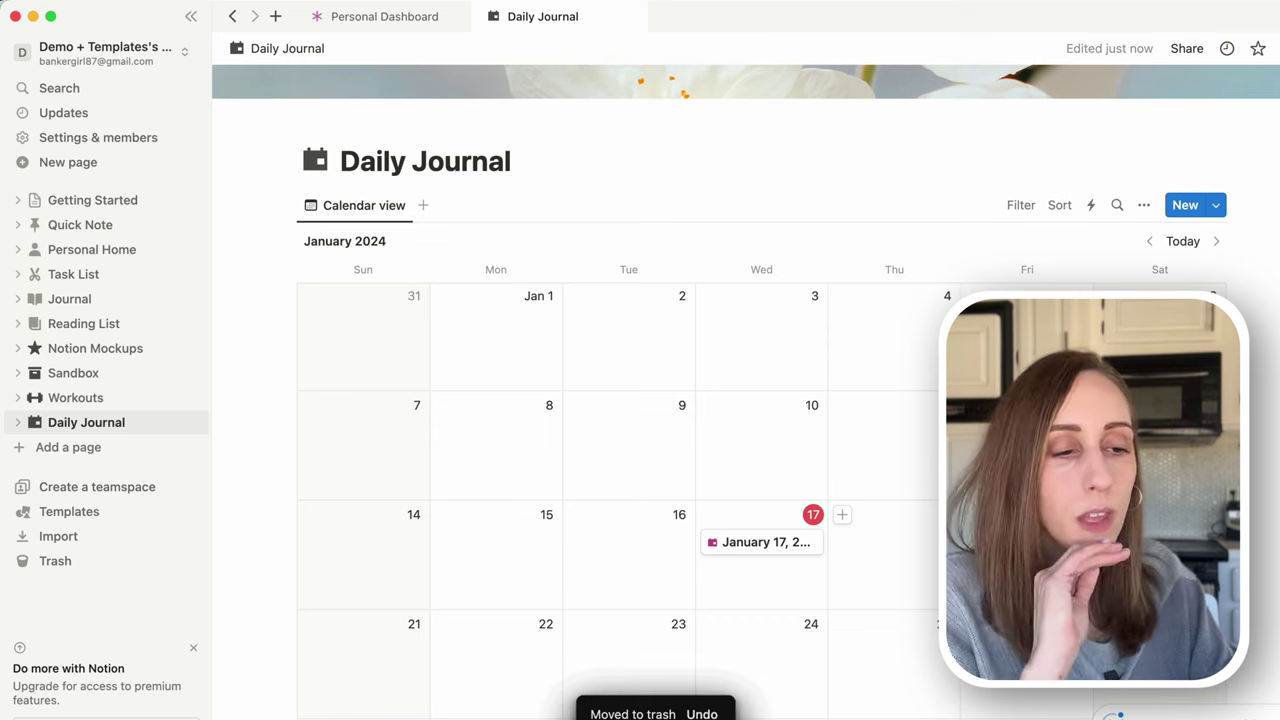
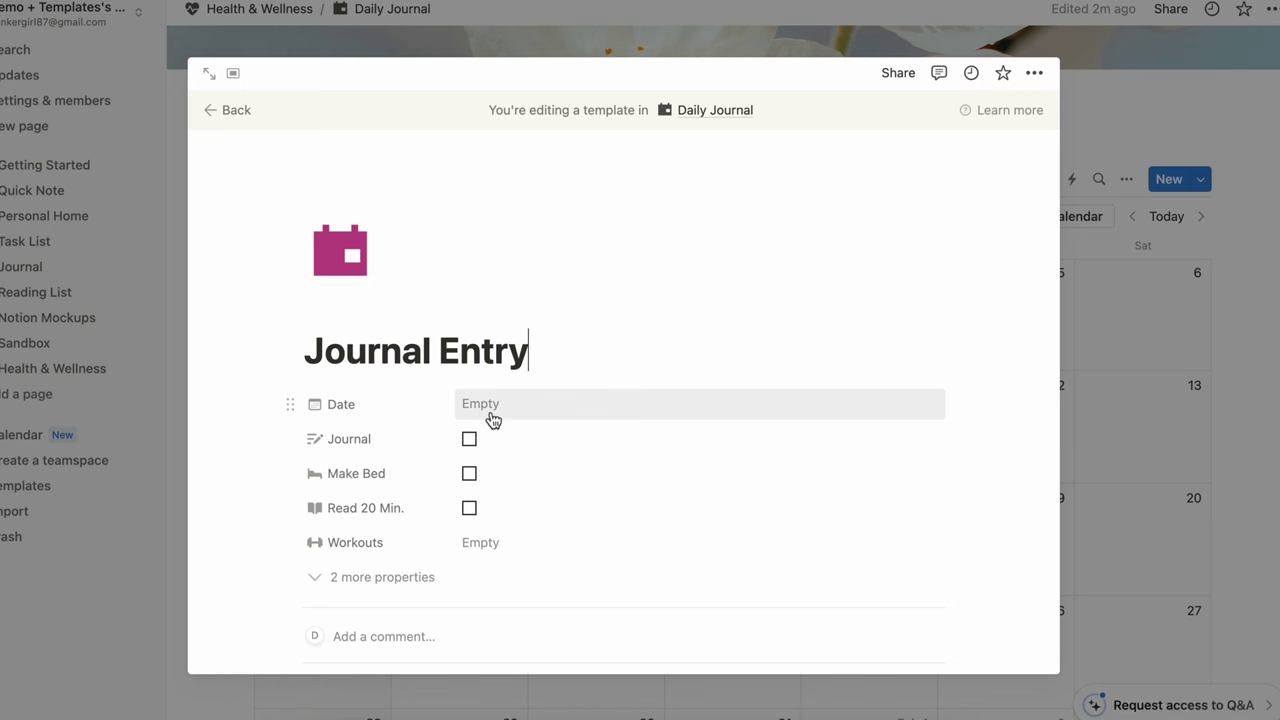
Set the Journal Entry template's Date property to Today, the date when duplicated
left_click(508, 408)
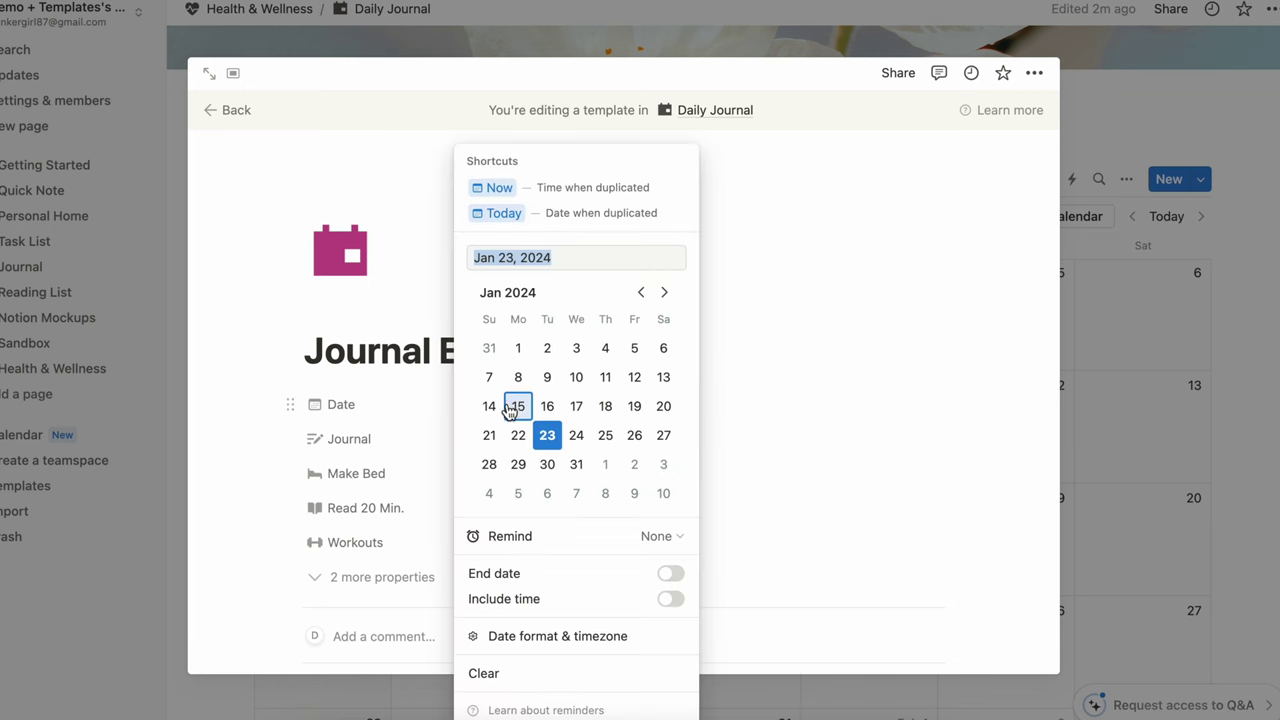
left_click(492, 215)
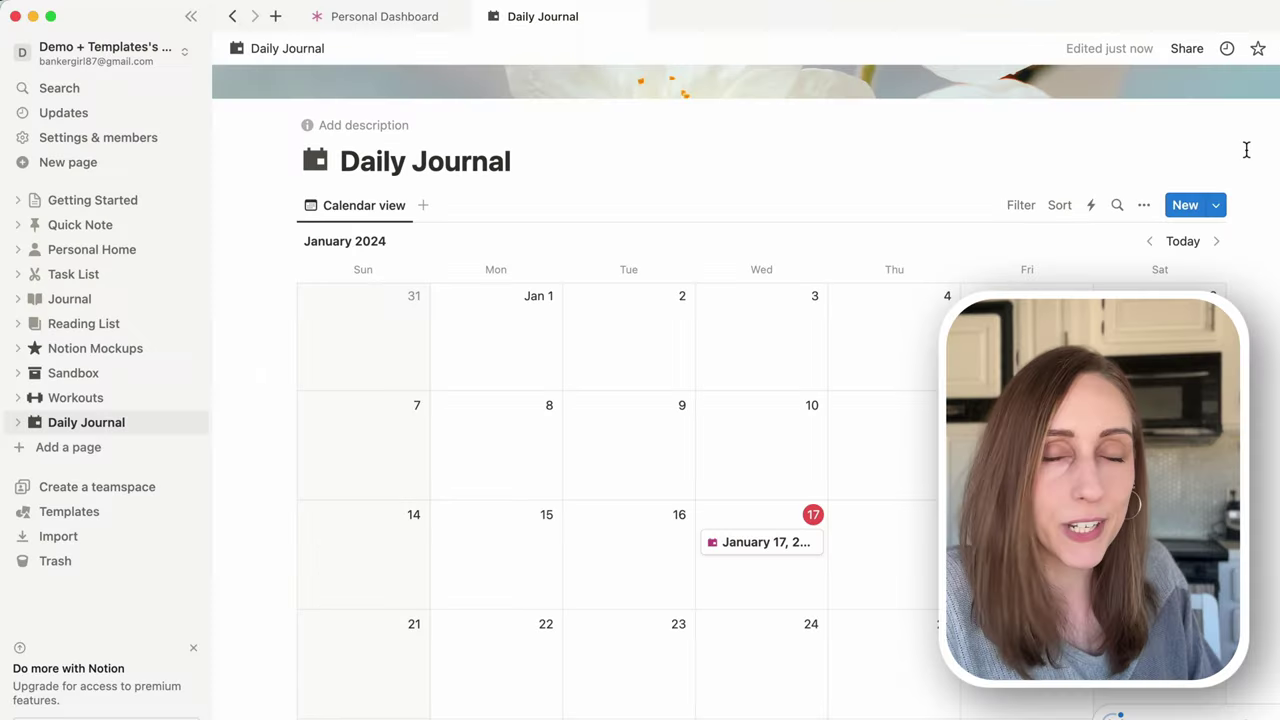
Examine the Daily Habits and Workouts sections of the Personal Dashboard and return to the Daily Journal
left_click(405, 20)
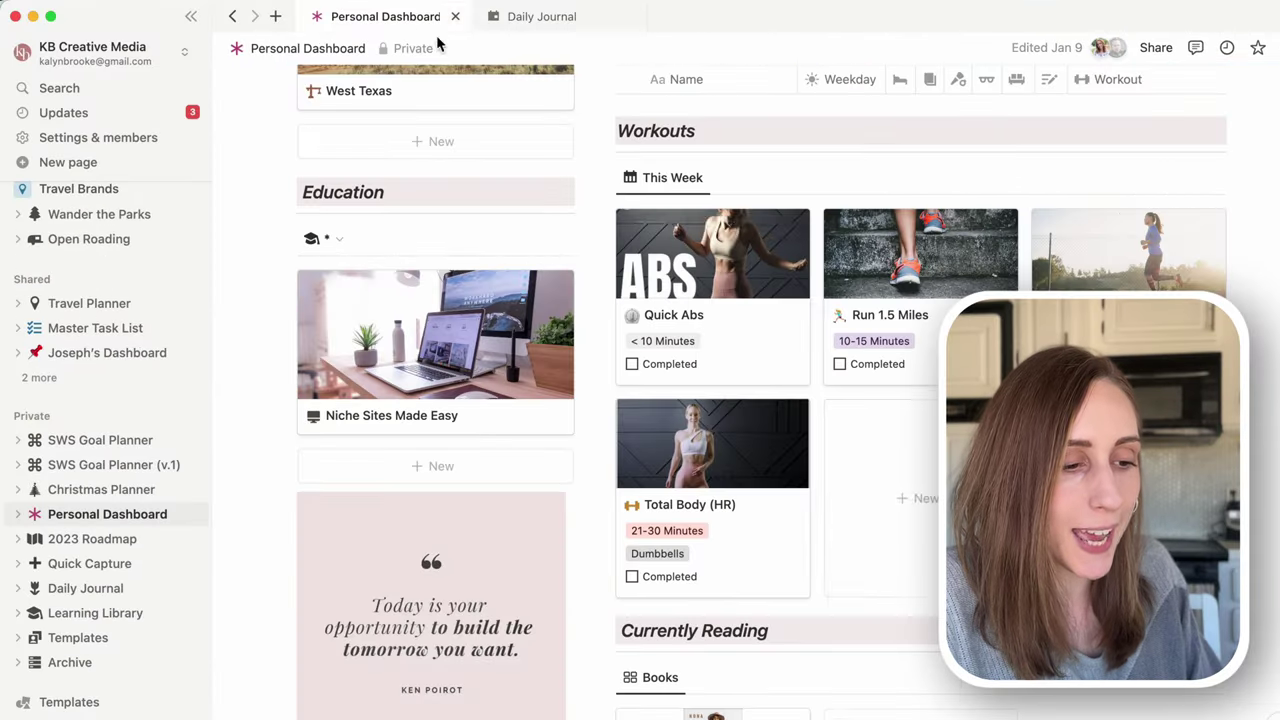
scroll(908, 500, "up", 5)
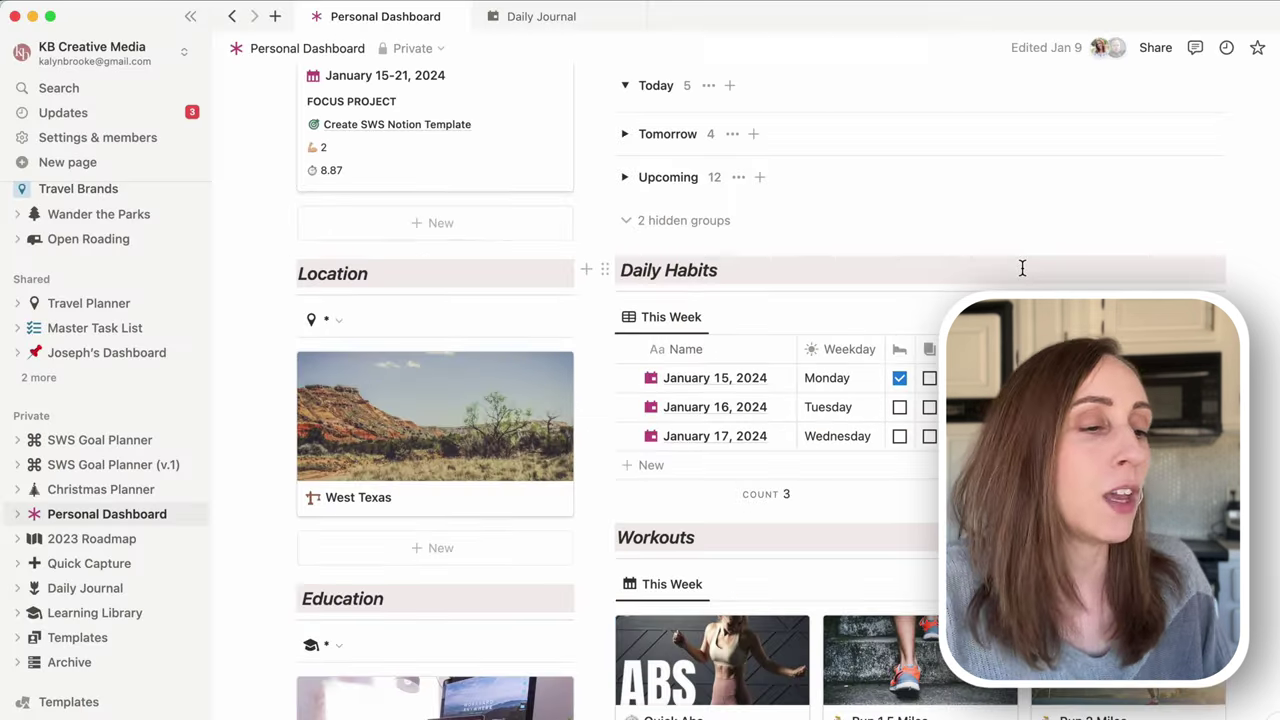
left_click(548, 28)
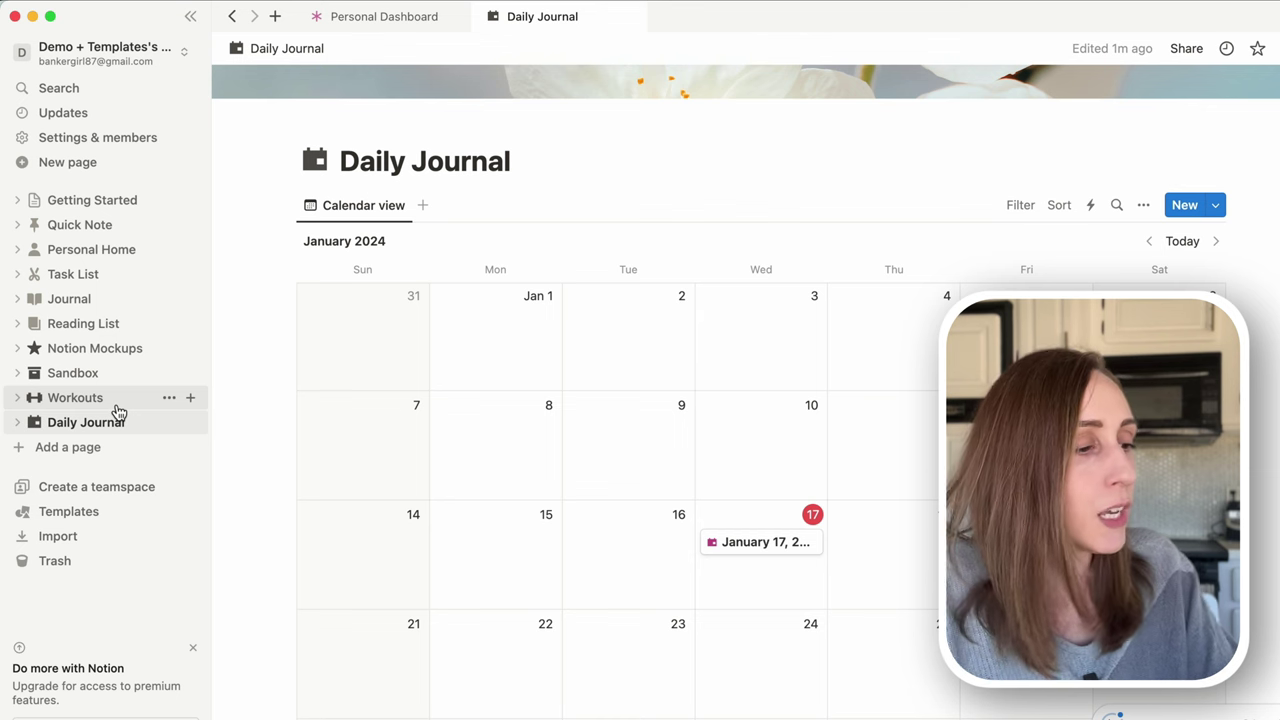
Create a new private page titled "Health & Wellness"
left_click(96, 166)
type("Healt")
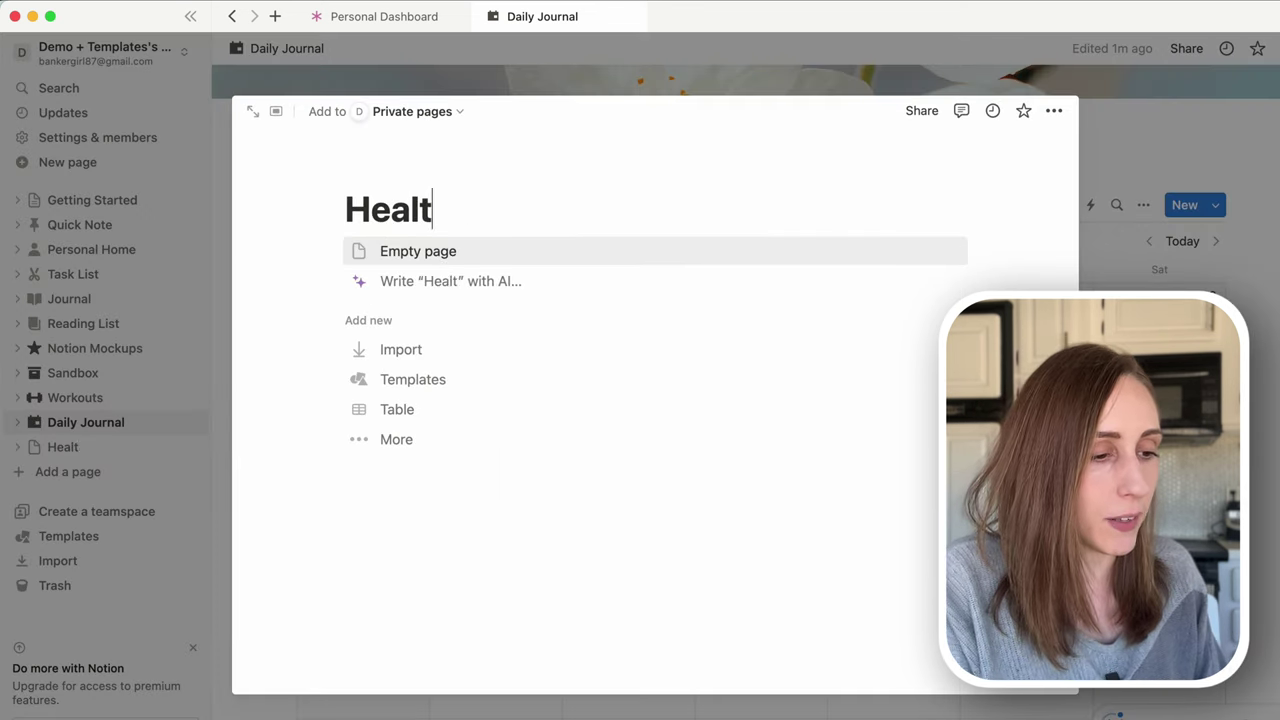
type("h & Wellness")
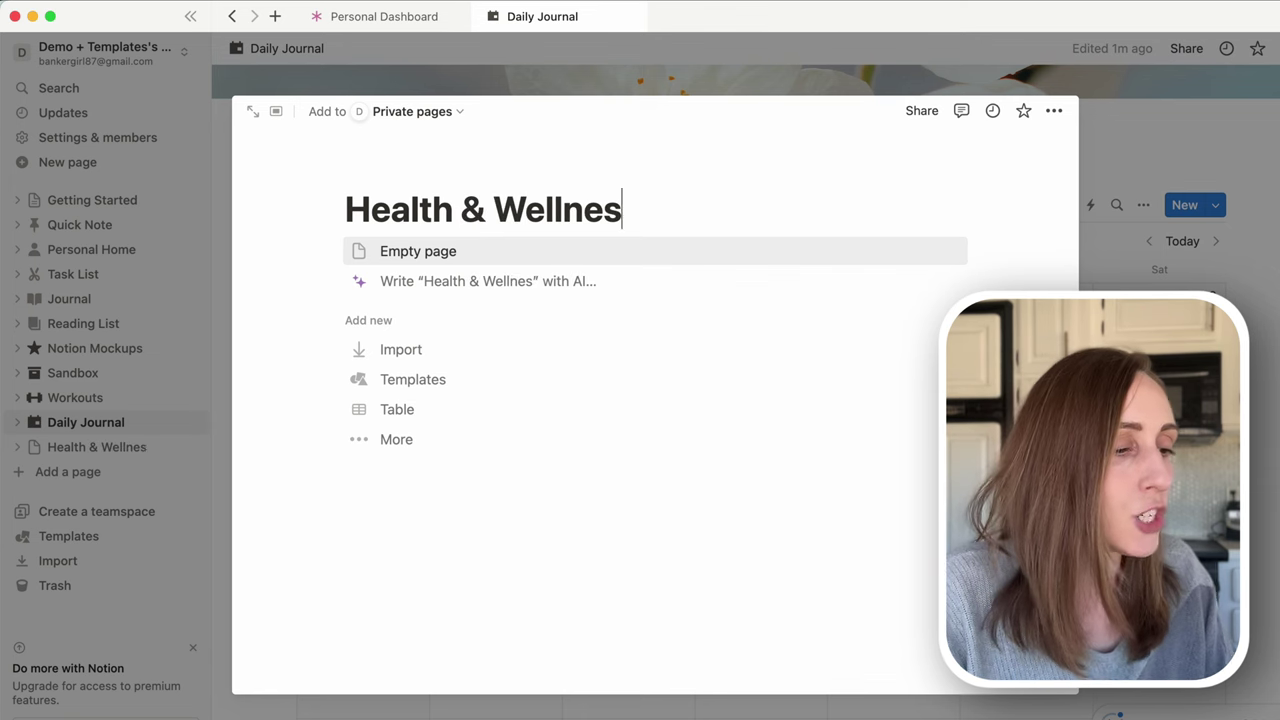
Set the Health & Wellness page's icon to the dark heart with a pulse line
left_click(384, 173)
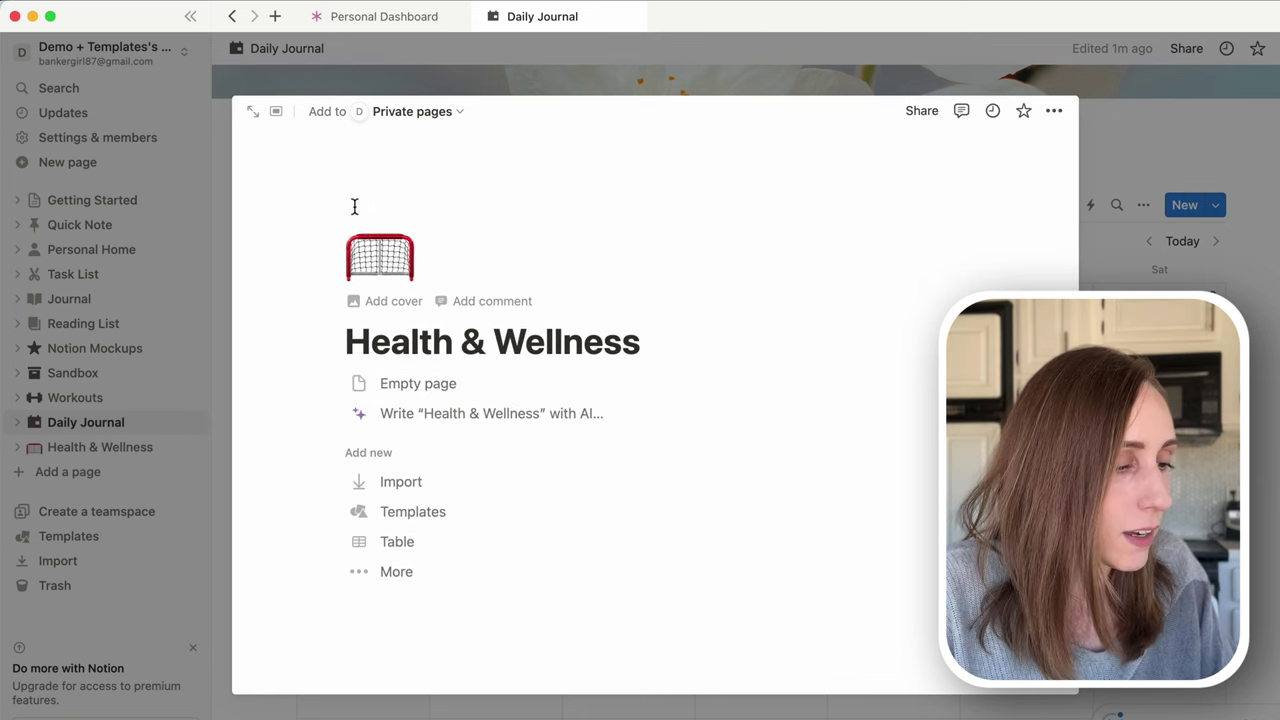
left_click(390, 262)
left_click(280, 303)
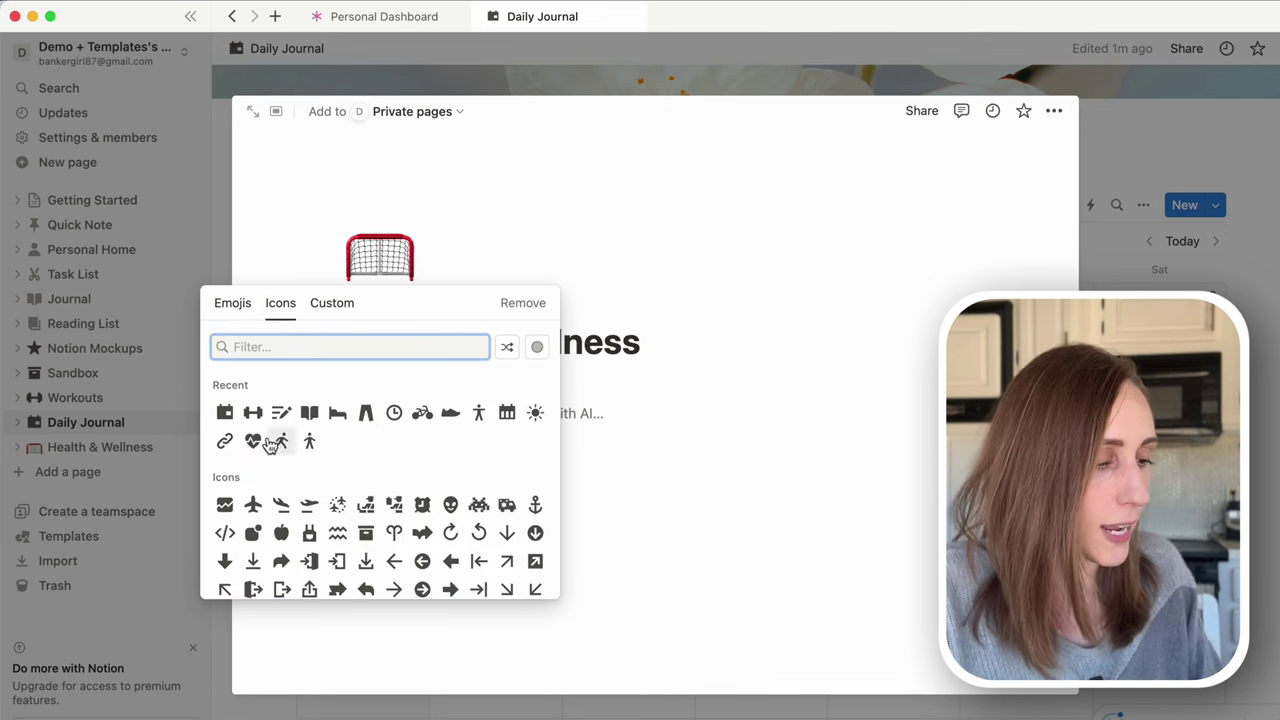
mouse_move(258, 443)
left_click(201, 474)
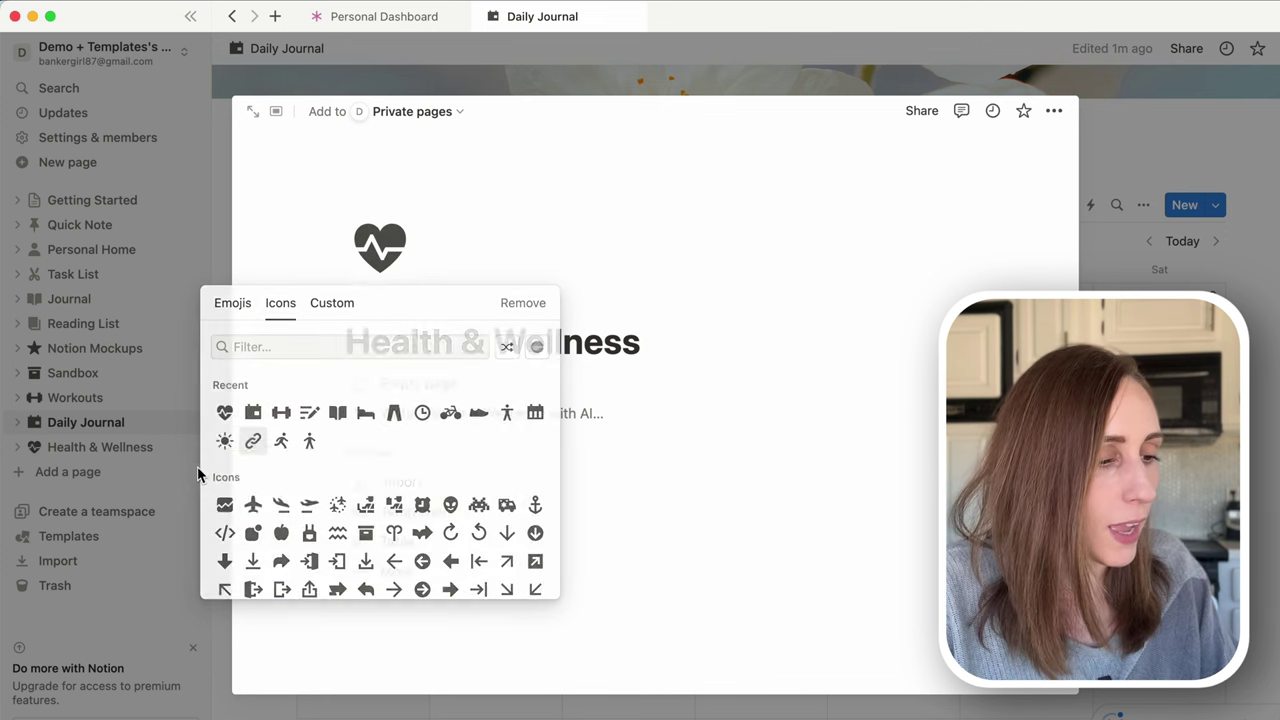
Open the Health & Wellness page as a full page and turn on full width for it
left_click(253, 111)
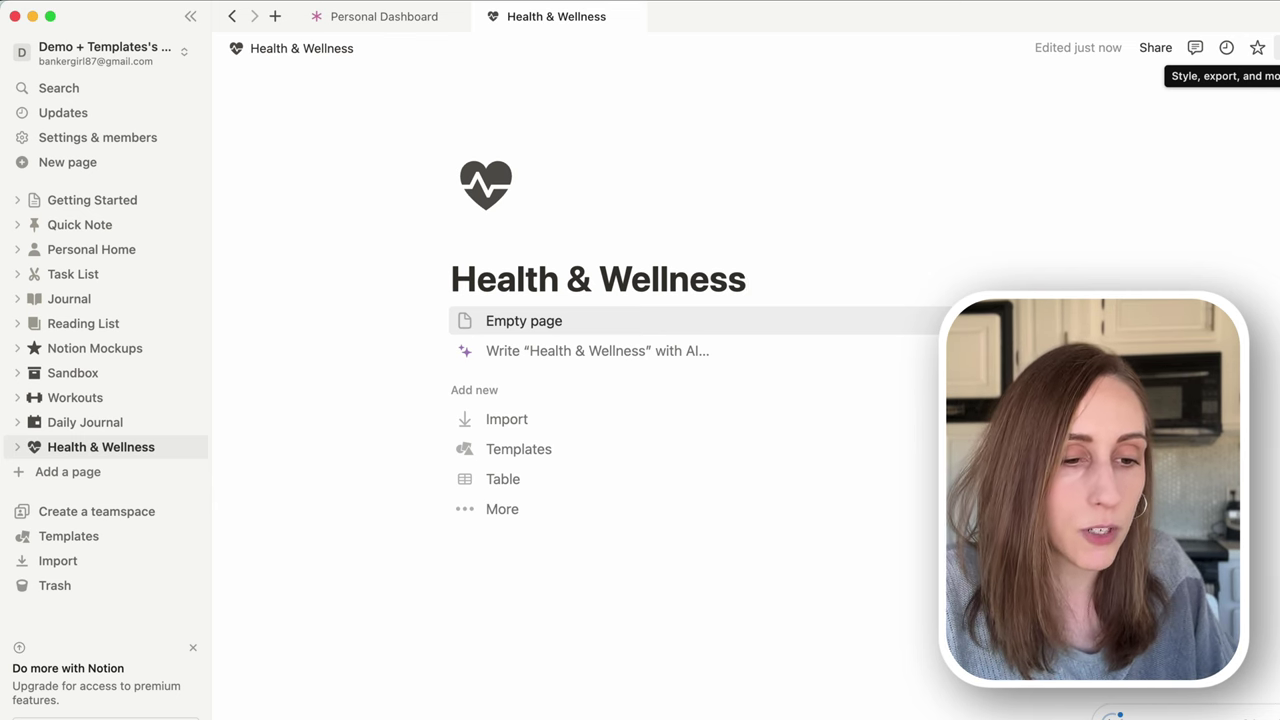
left_click(1268, 47)
left_click(1269, 200)
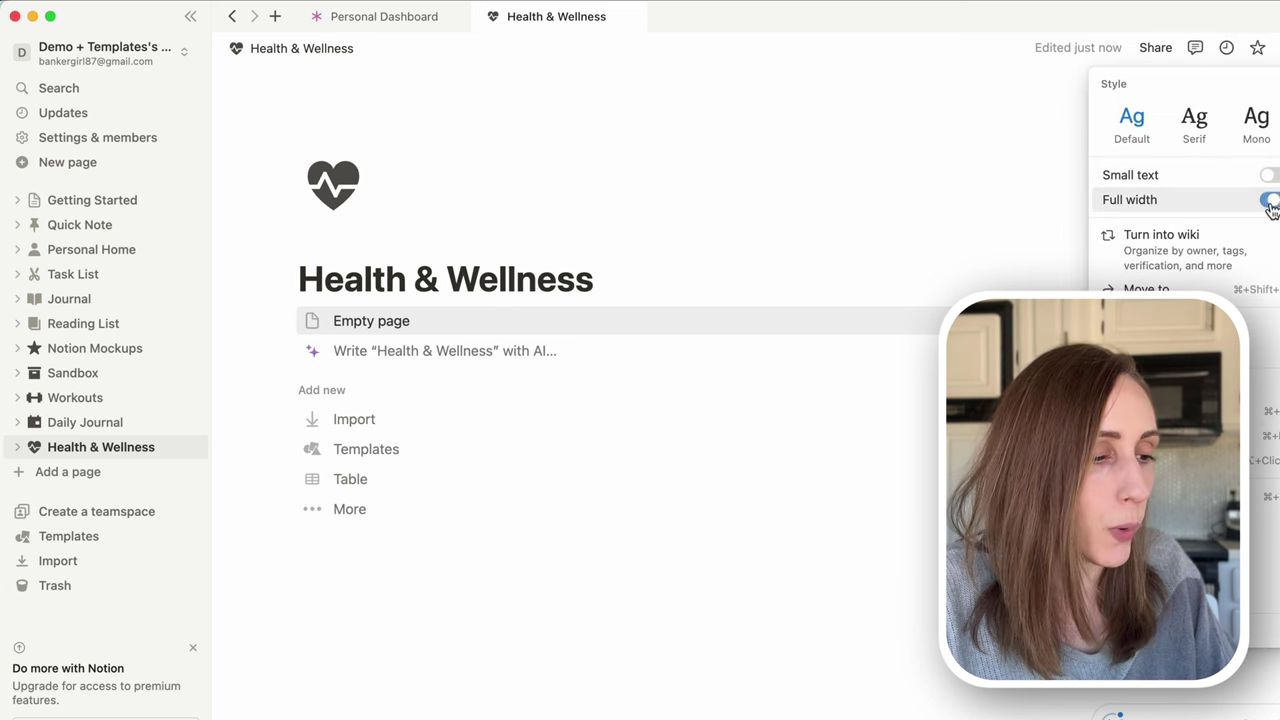
Add a cover to the Health & Wellness page using the green monstera leaf image from an Unsplash search for "plant"
left_click(316, 260)
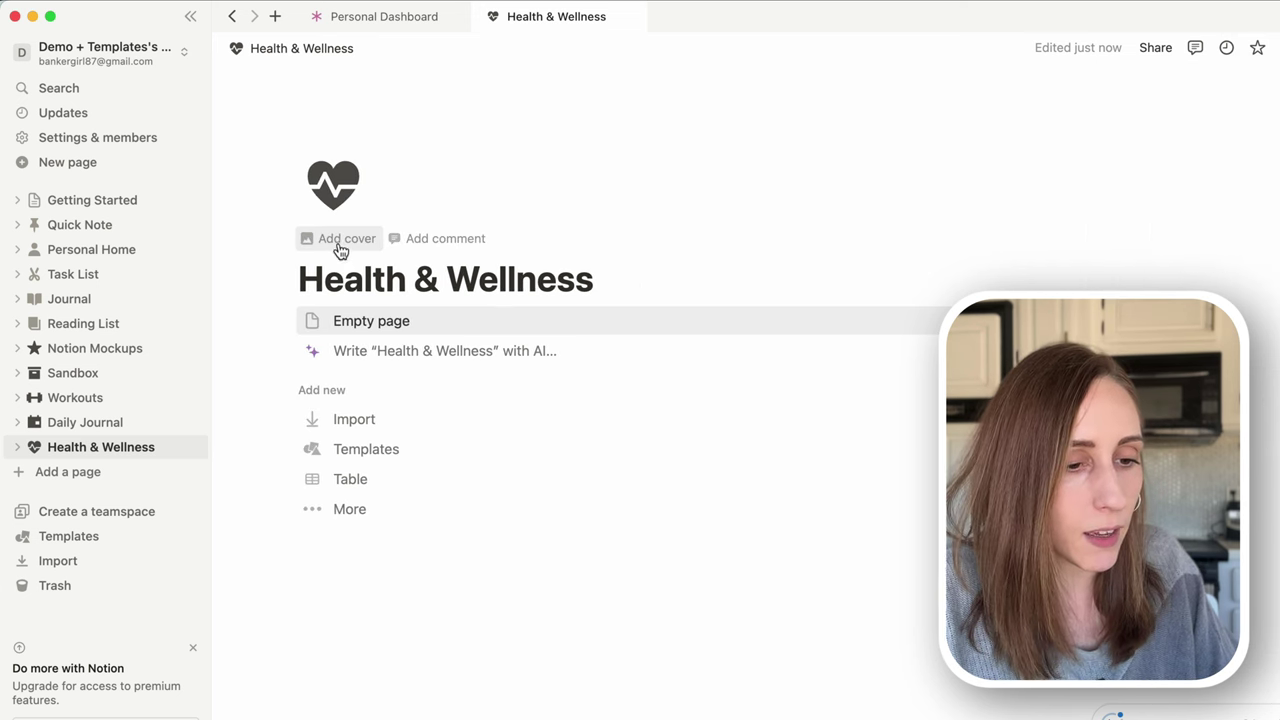
left_click(340, 243)
left_click(1114, 89)
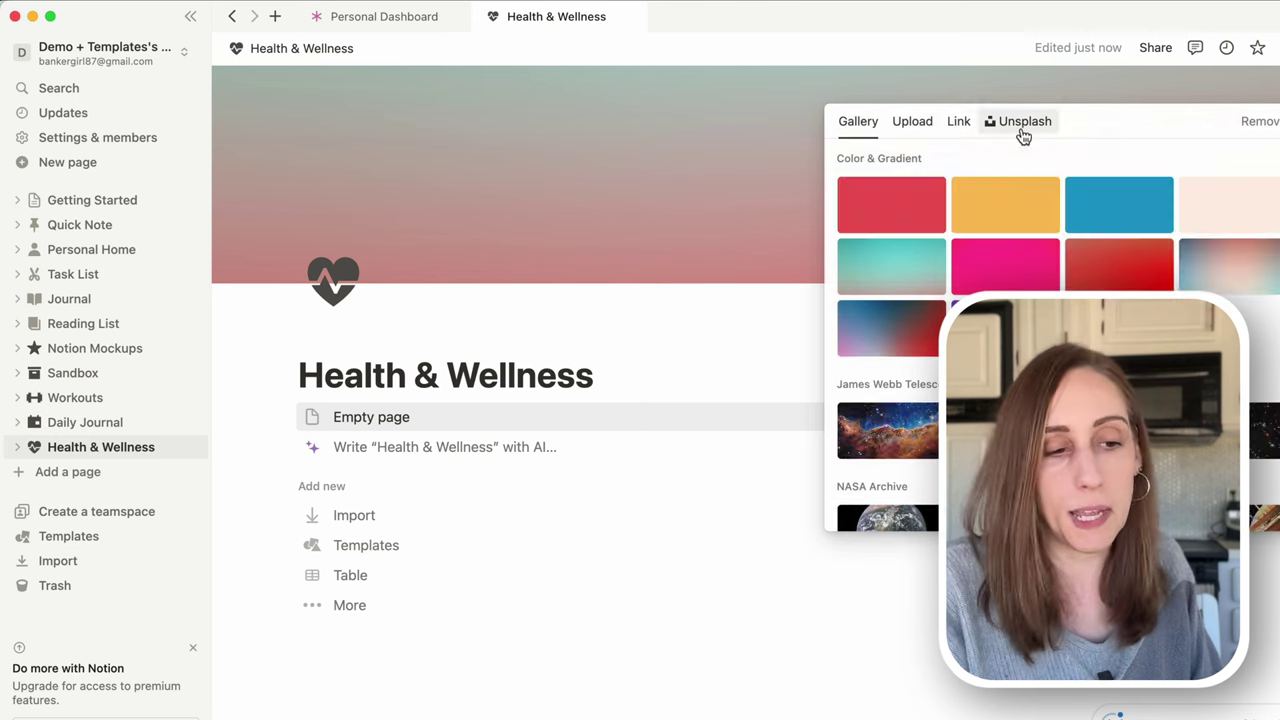
left_click(1020, 128)
type("plant")
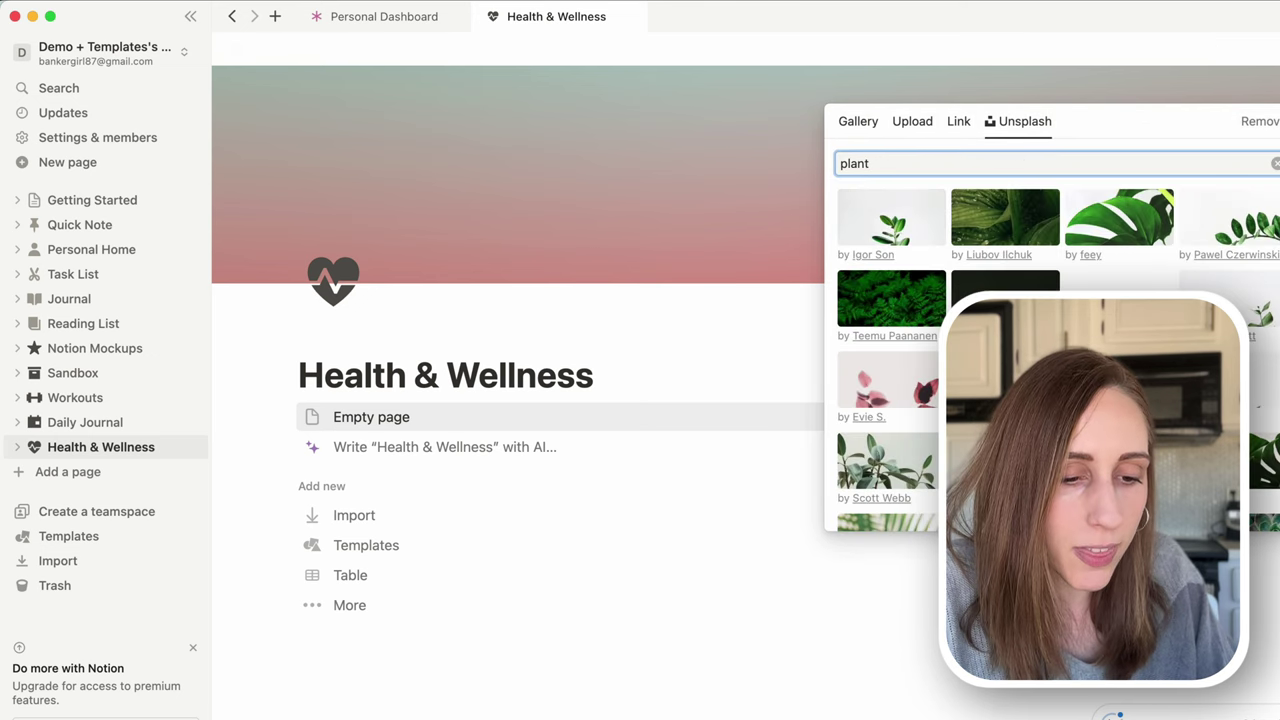
left_click(1130, 222)
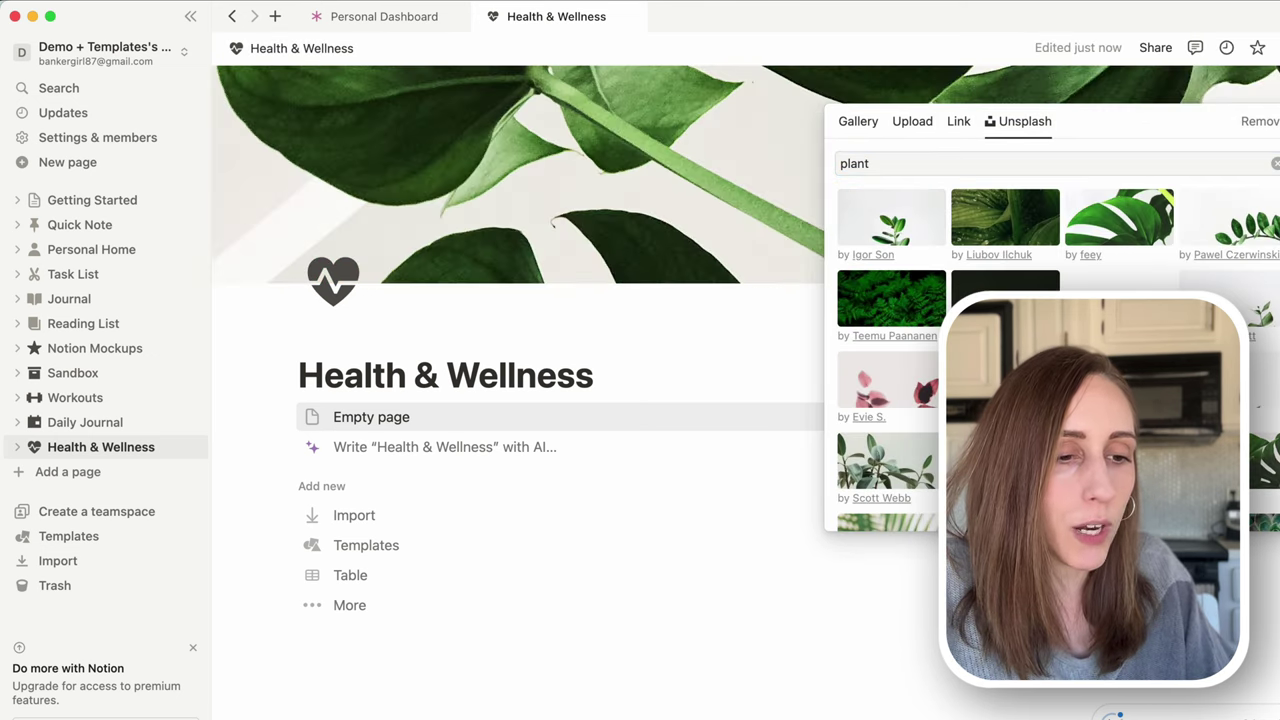
left_click(1080, 90)
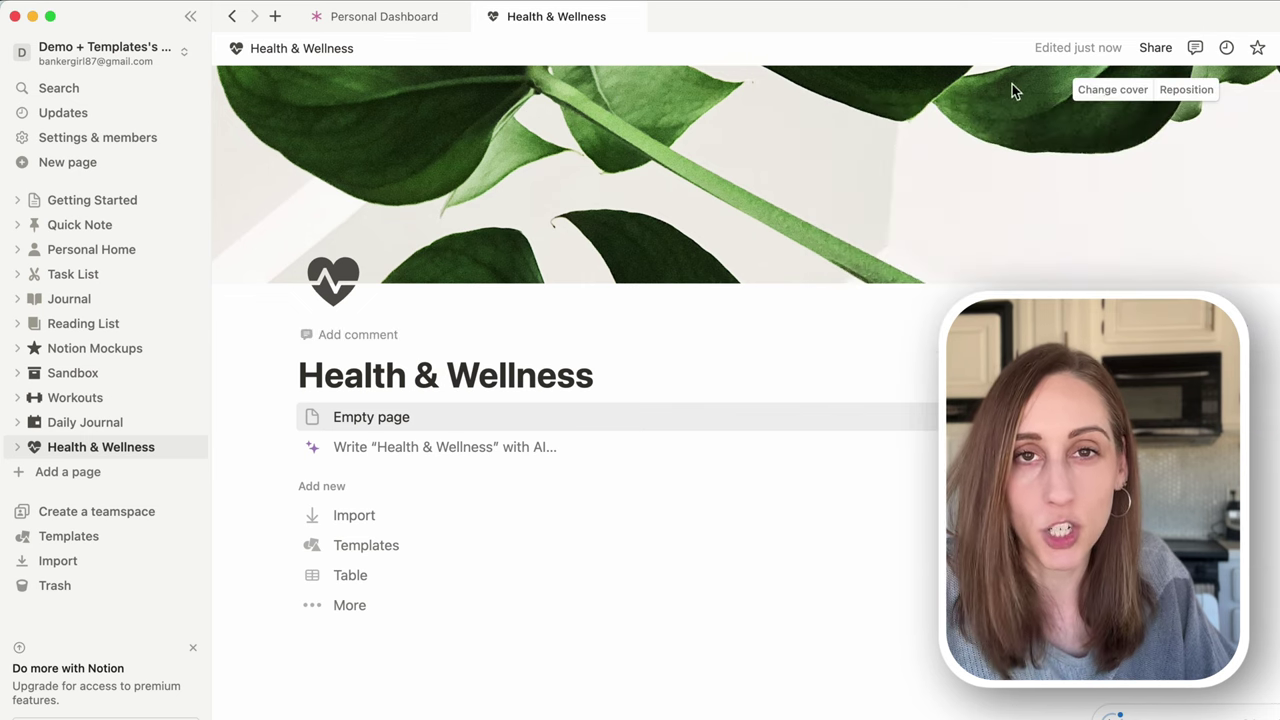
Reposition the cover image so the large monstera leaf fills the banner, and save the position
left_click(1187, 90)
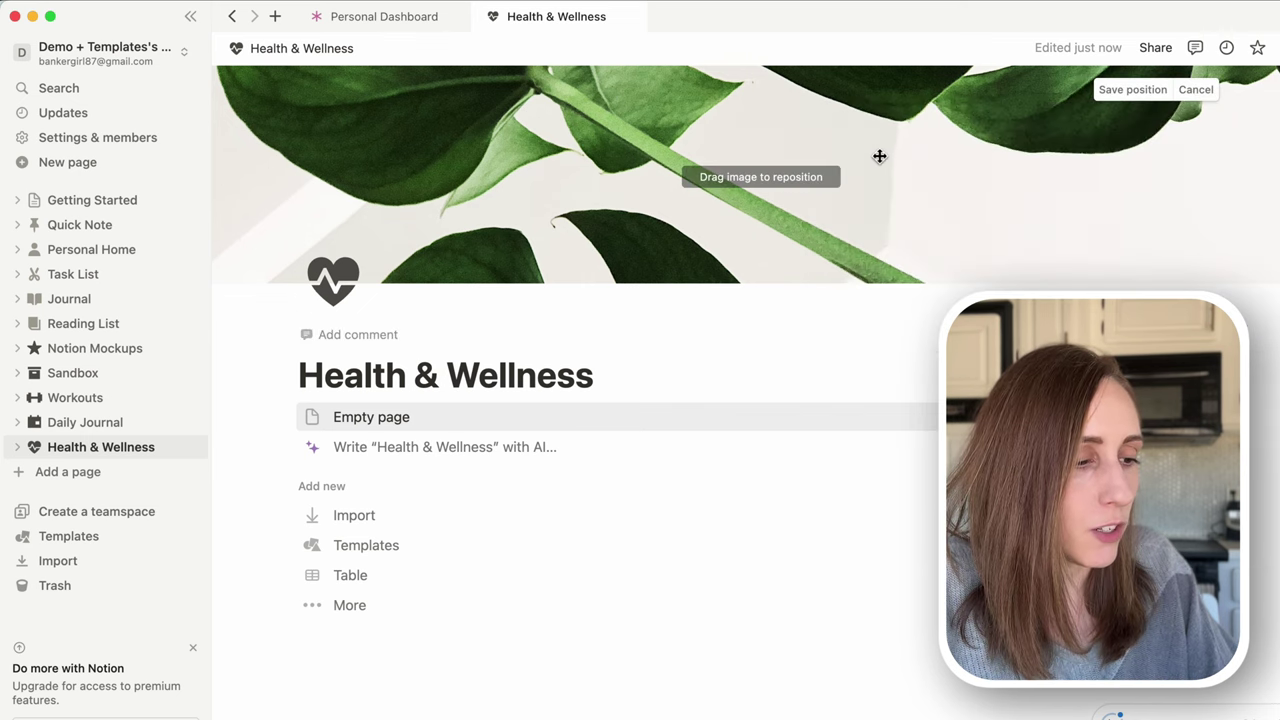
left_click_drag(877, 157, 849, 444)
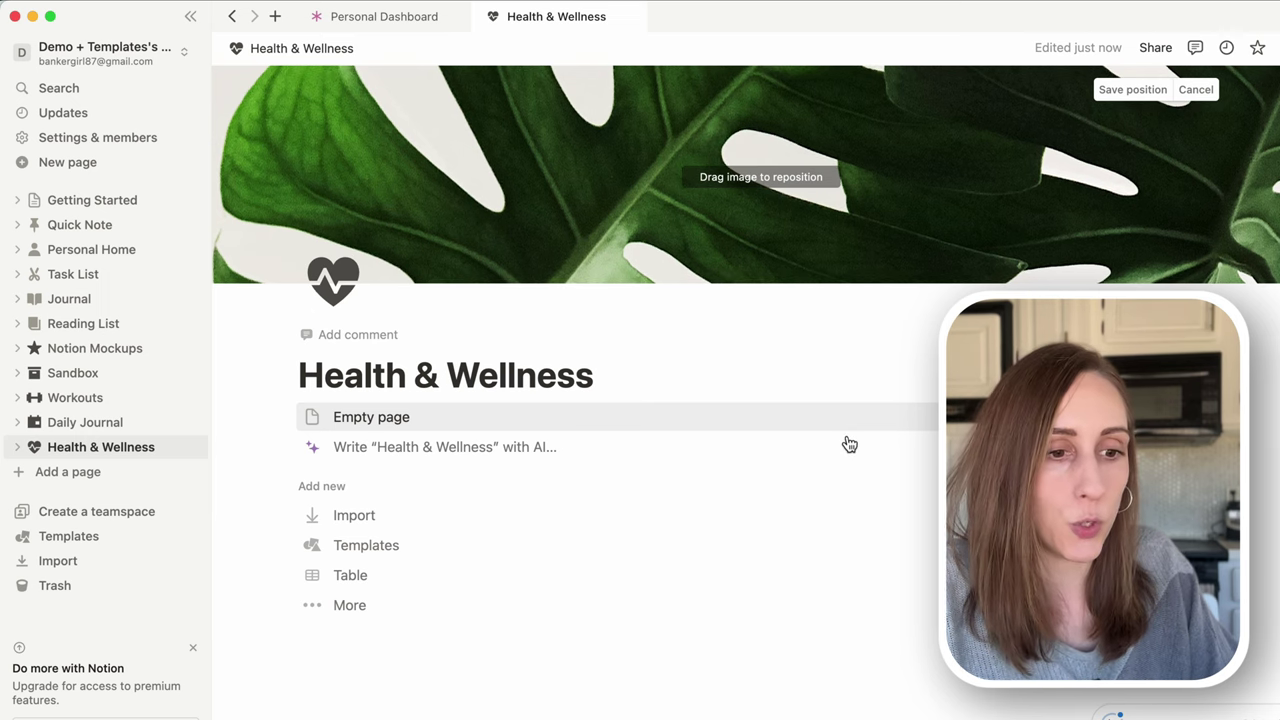
left_click(1146, 92)
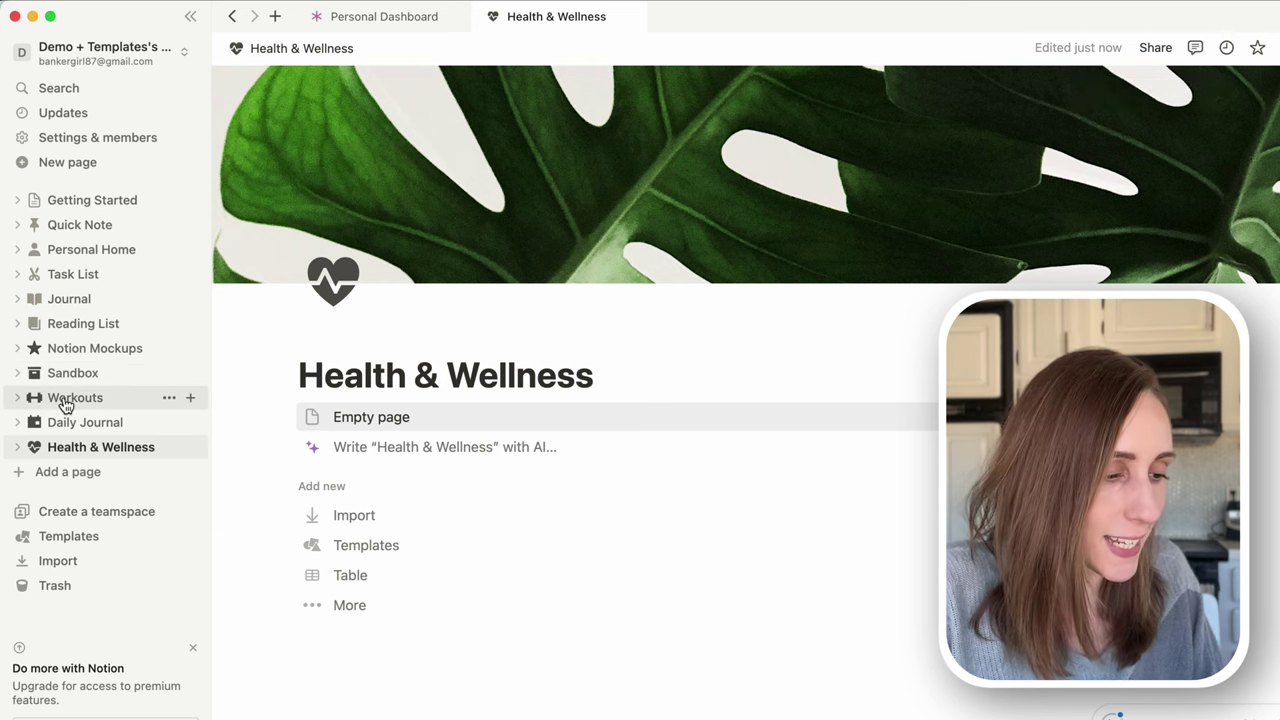
Move the Workouts database into the Health & Wellness page and add a callout block below it
left_click_drag(65, 403, 358, 428)
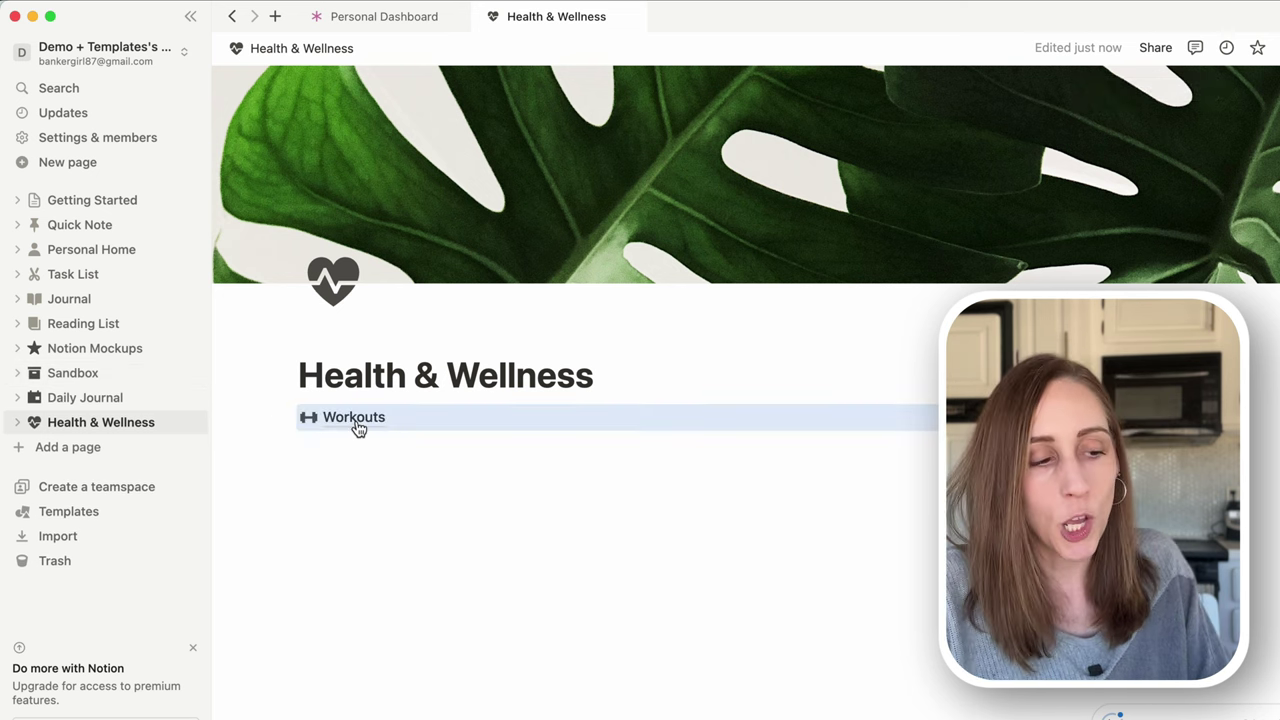
mouse_move(358, 428)
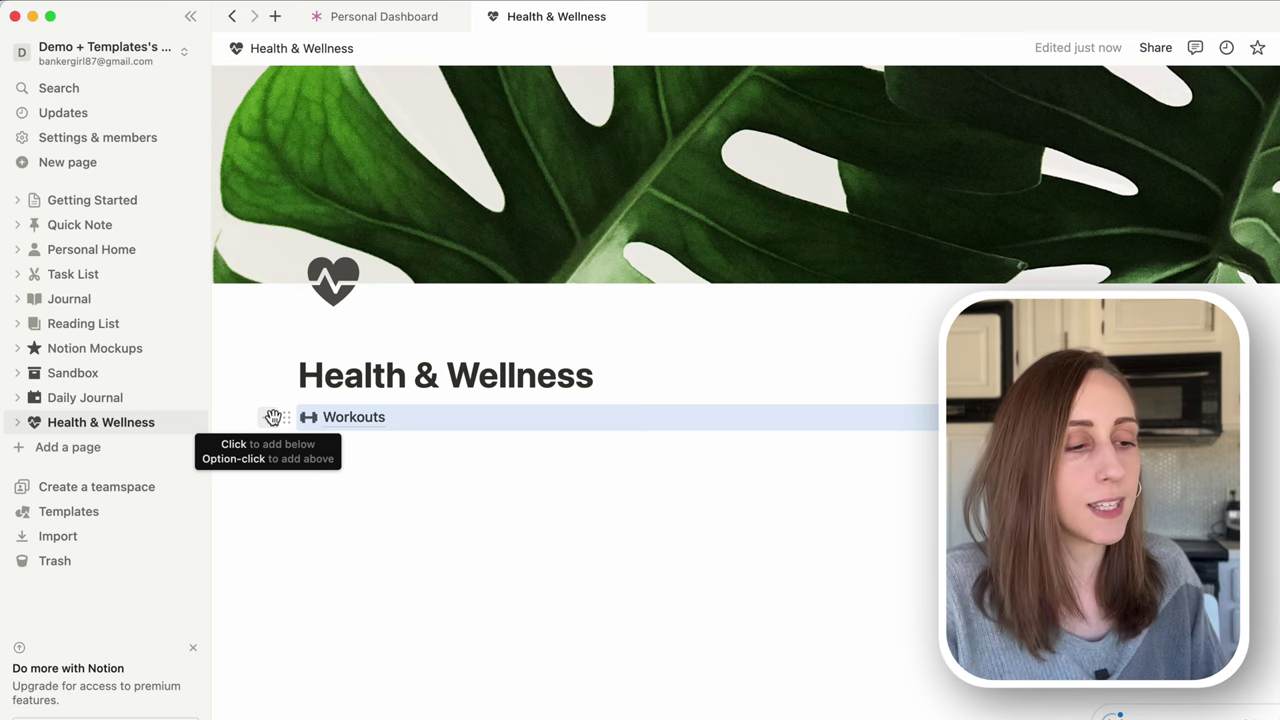
left_click(273, 417)
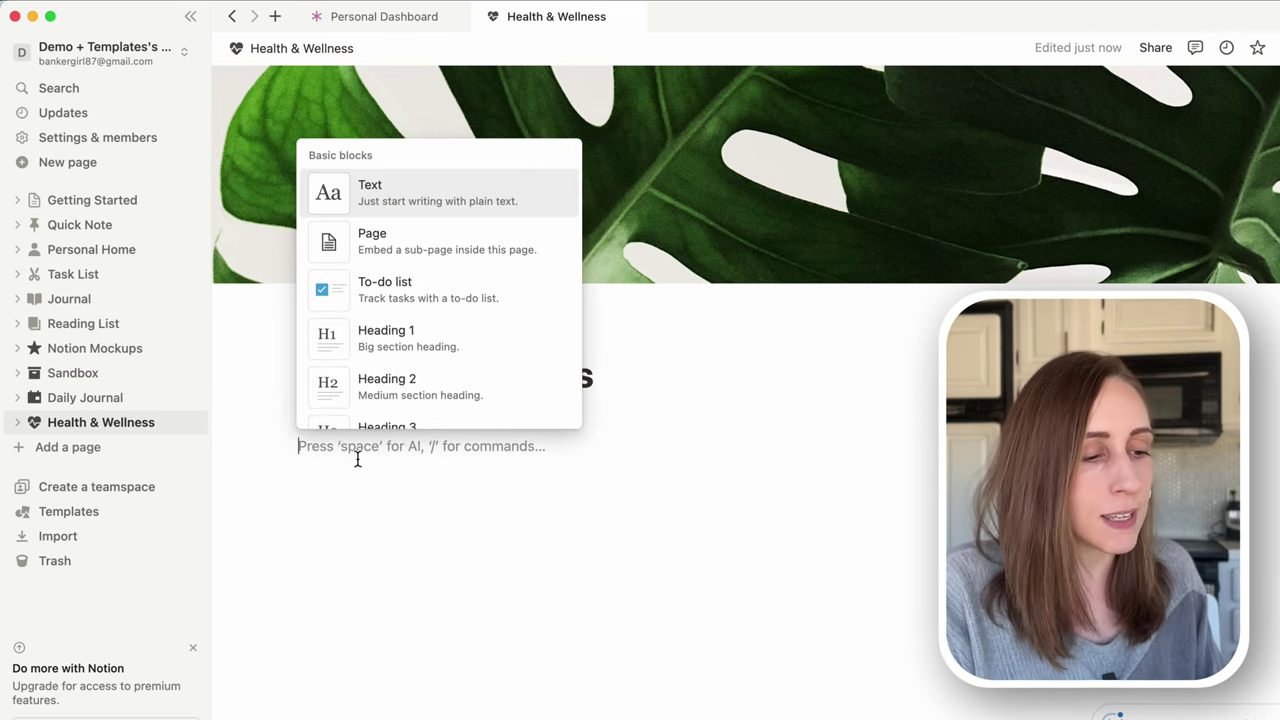
type("/")
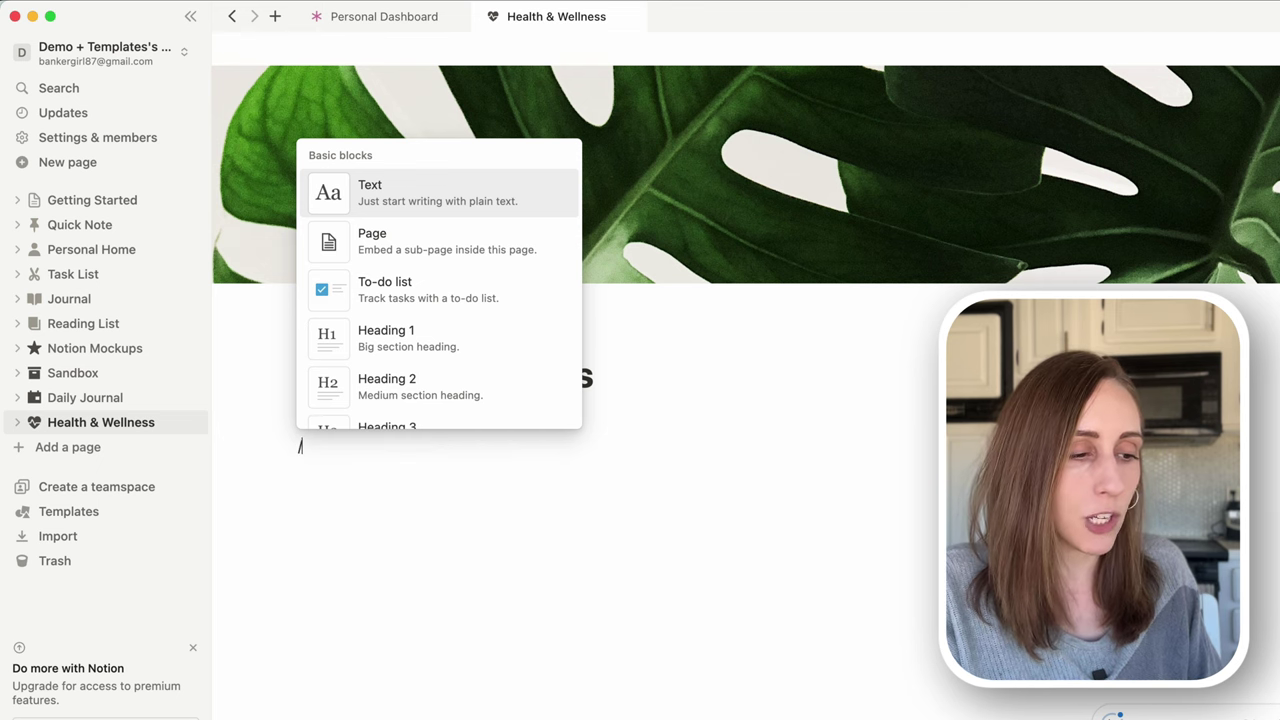
type("call")
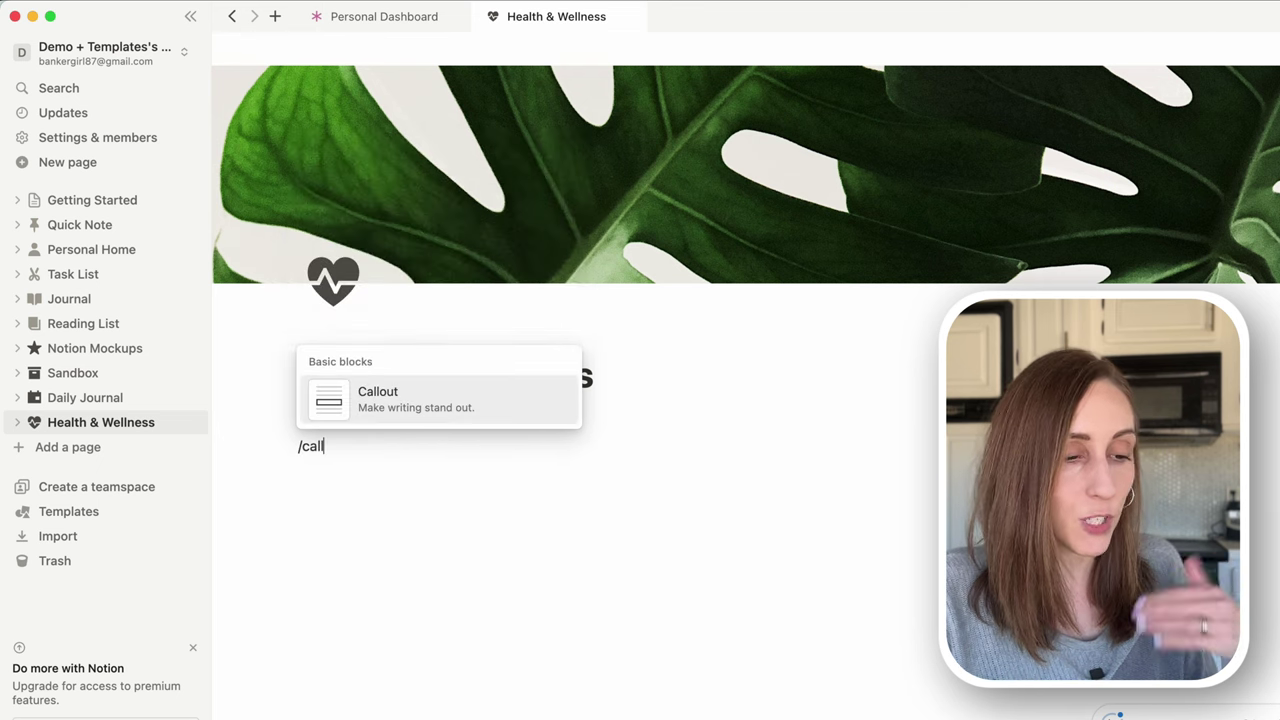
left_click(403, 403)
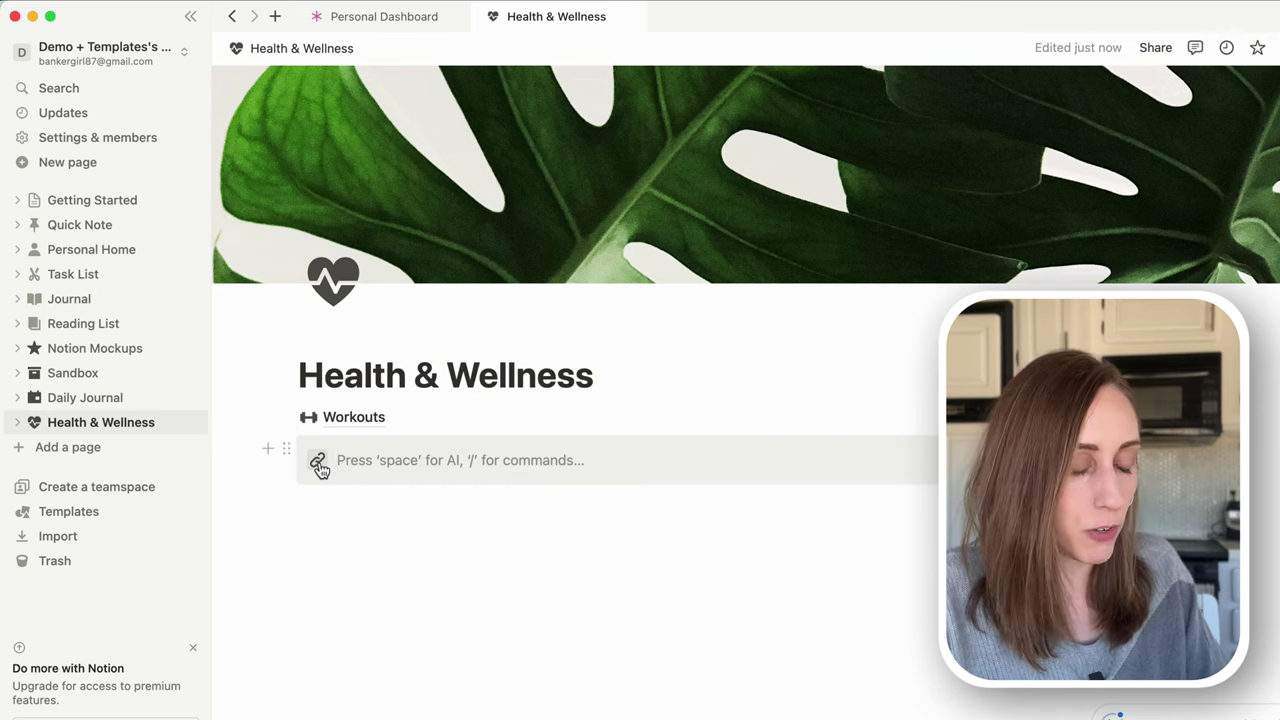
Enter "Quick Links" as the callout's text in bold, keeping the link icon
left_click(318, 466)
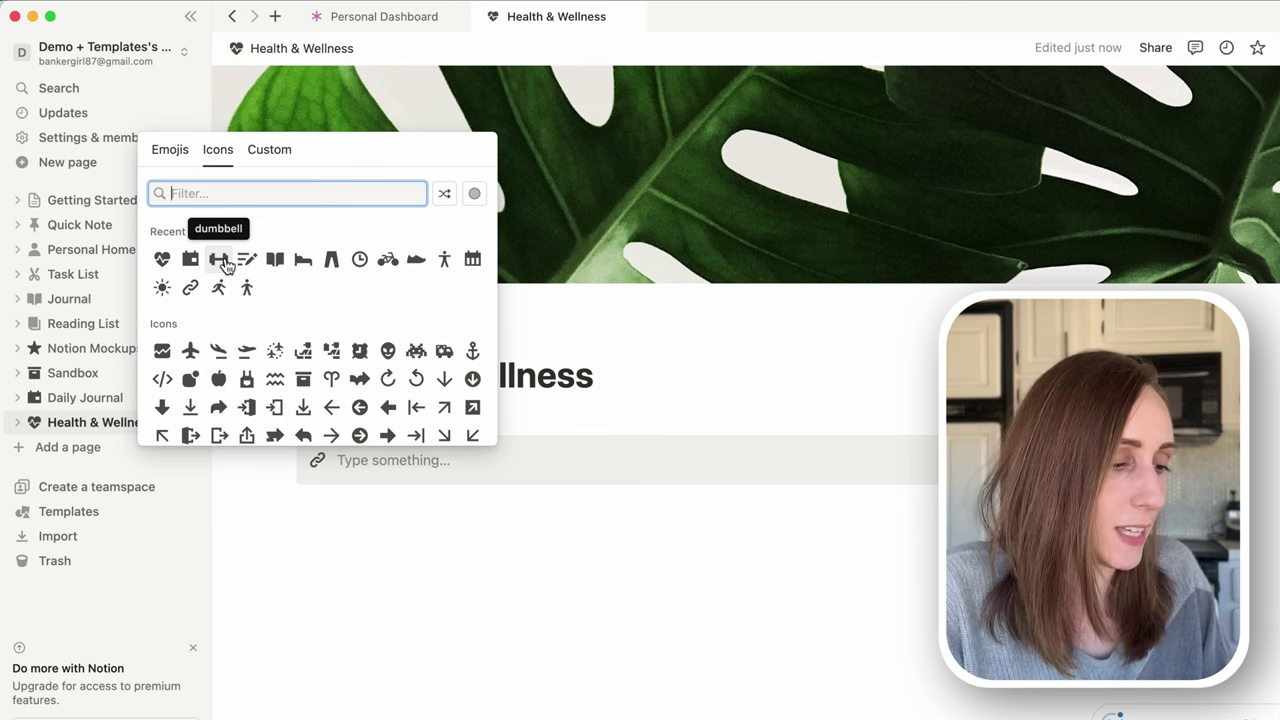
left_click(365, 459)
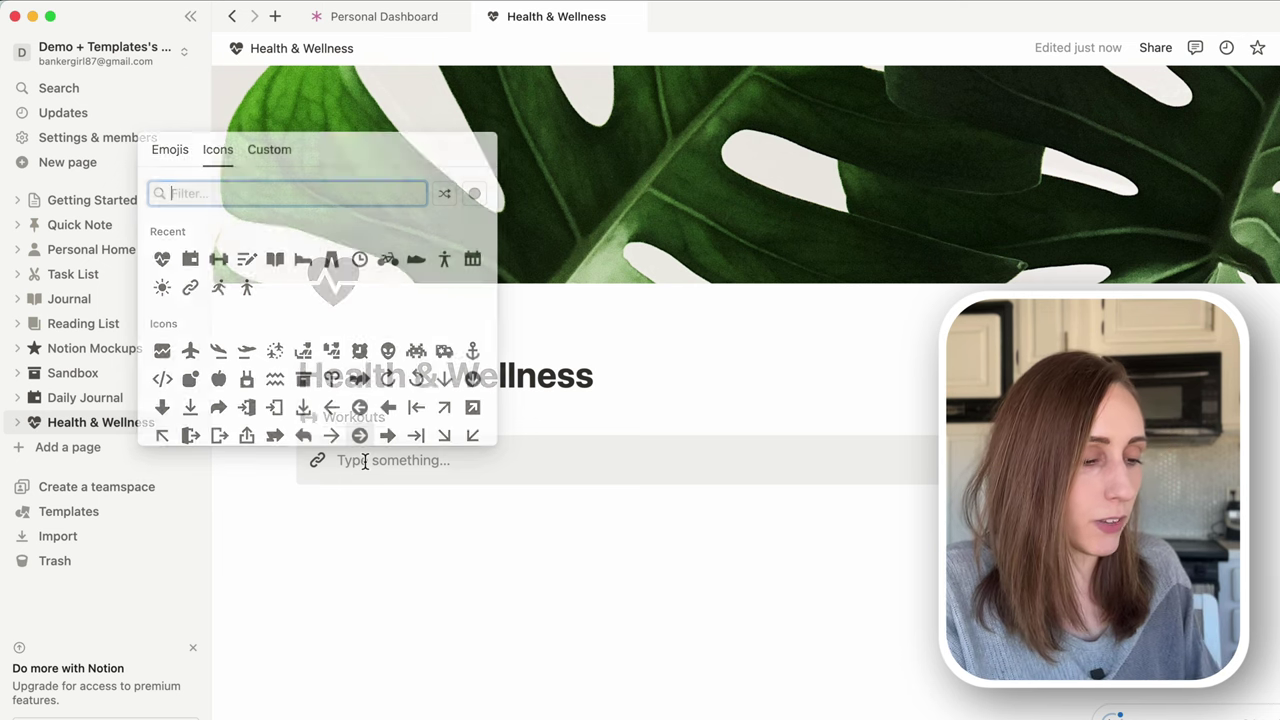
type("Quick Links")
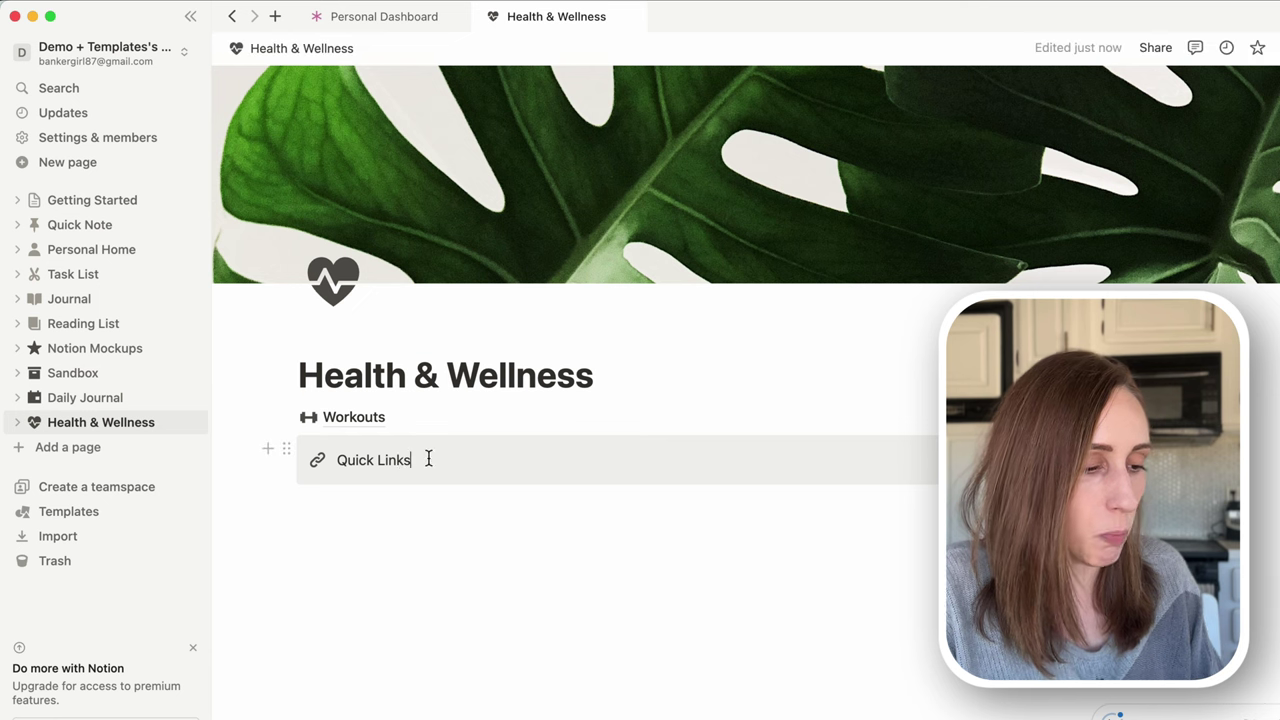
left_click_drag(429, 459, 336, 459)
key("super+b")
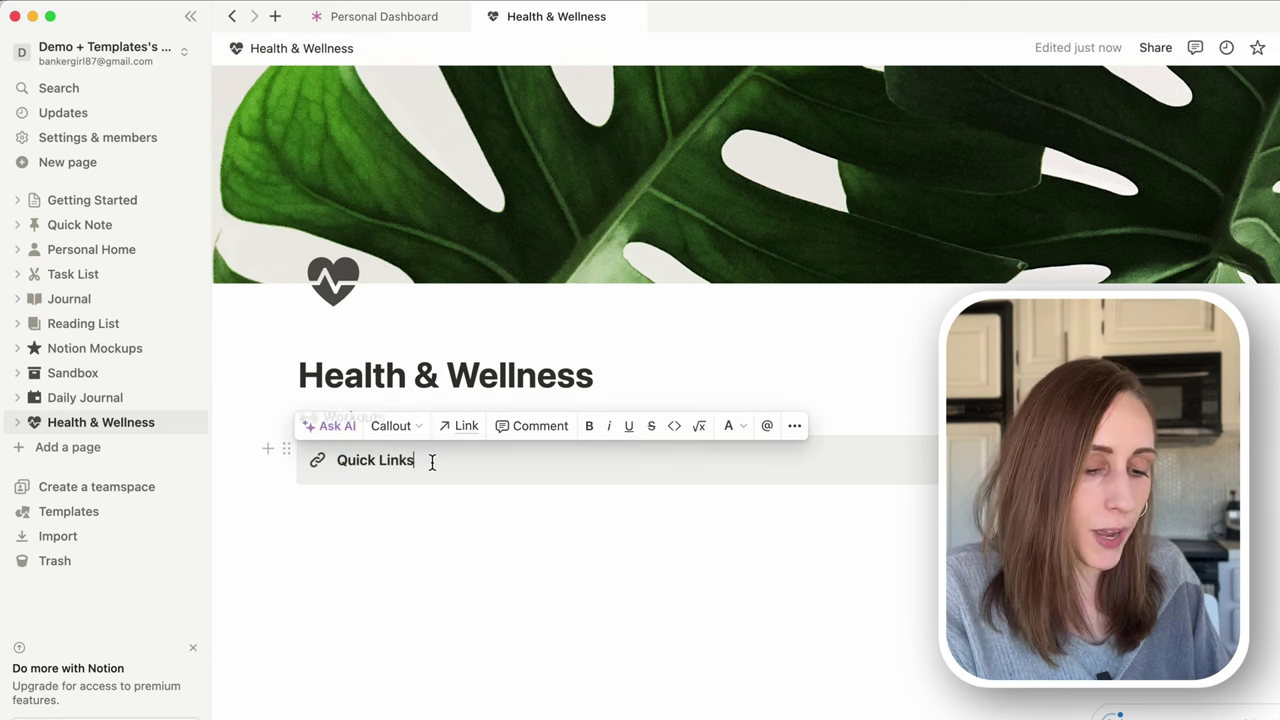
left_click(431, 460)
Add a divider inside the callout under Quick Links and move the Workouts link beneath it
key("Return")
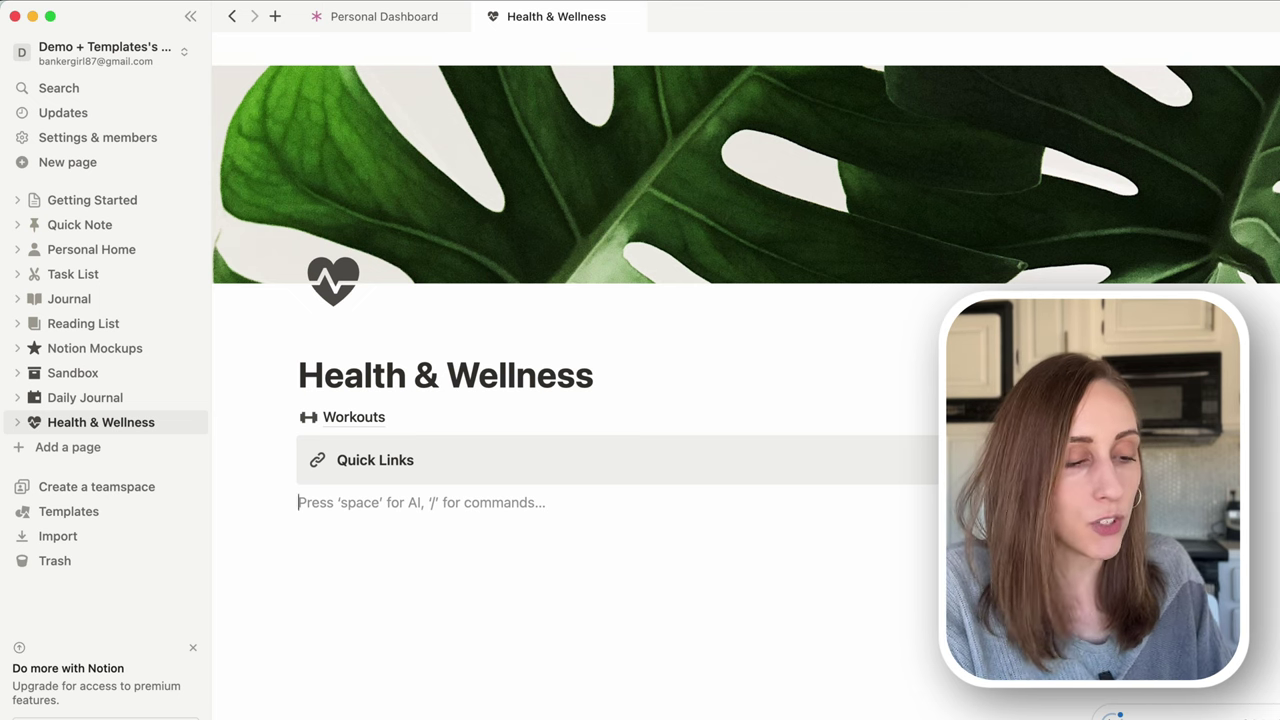
type("---")
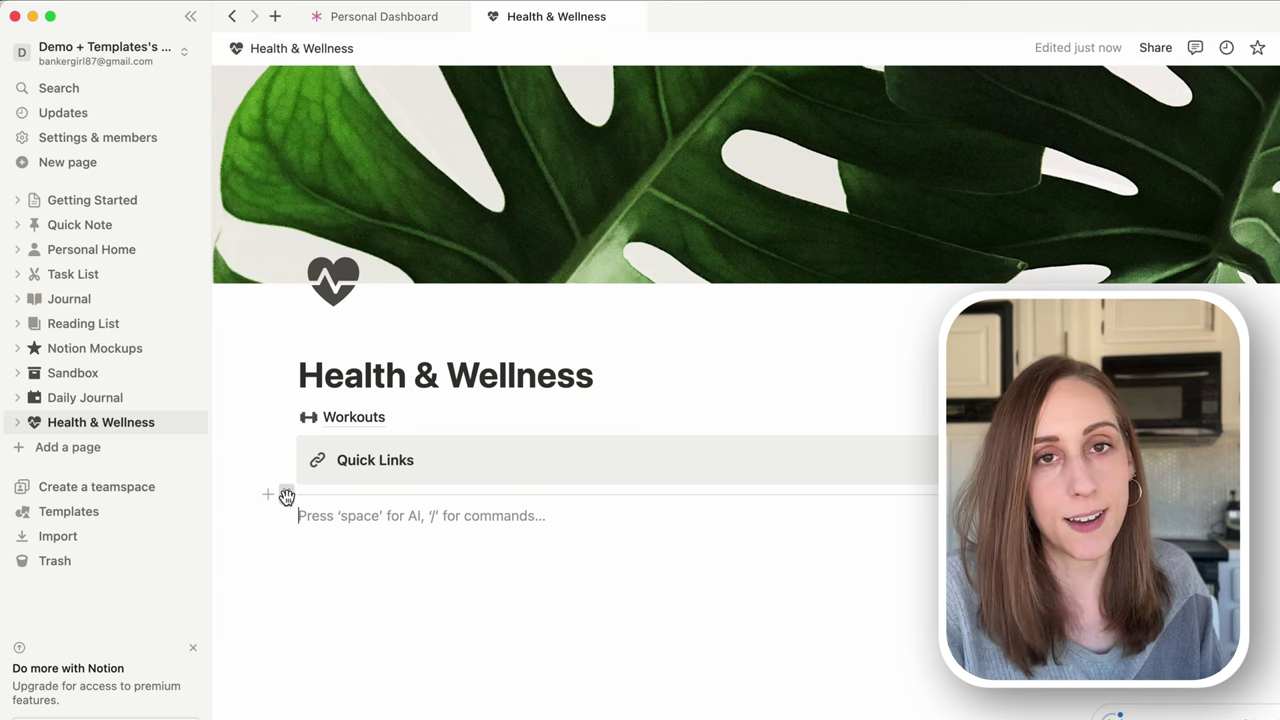
left_click_drag(287, 497, 334, 473)
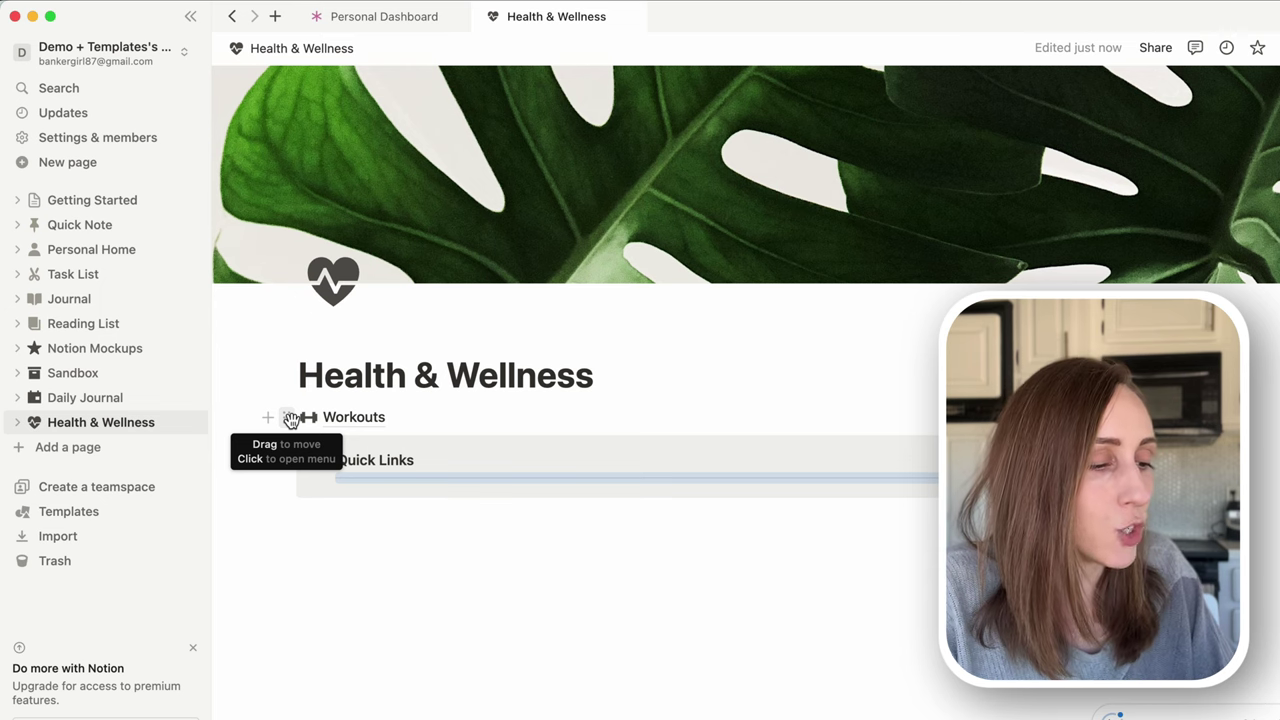
left_click_drag(290, 419, 338, 484)
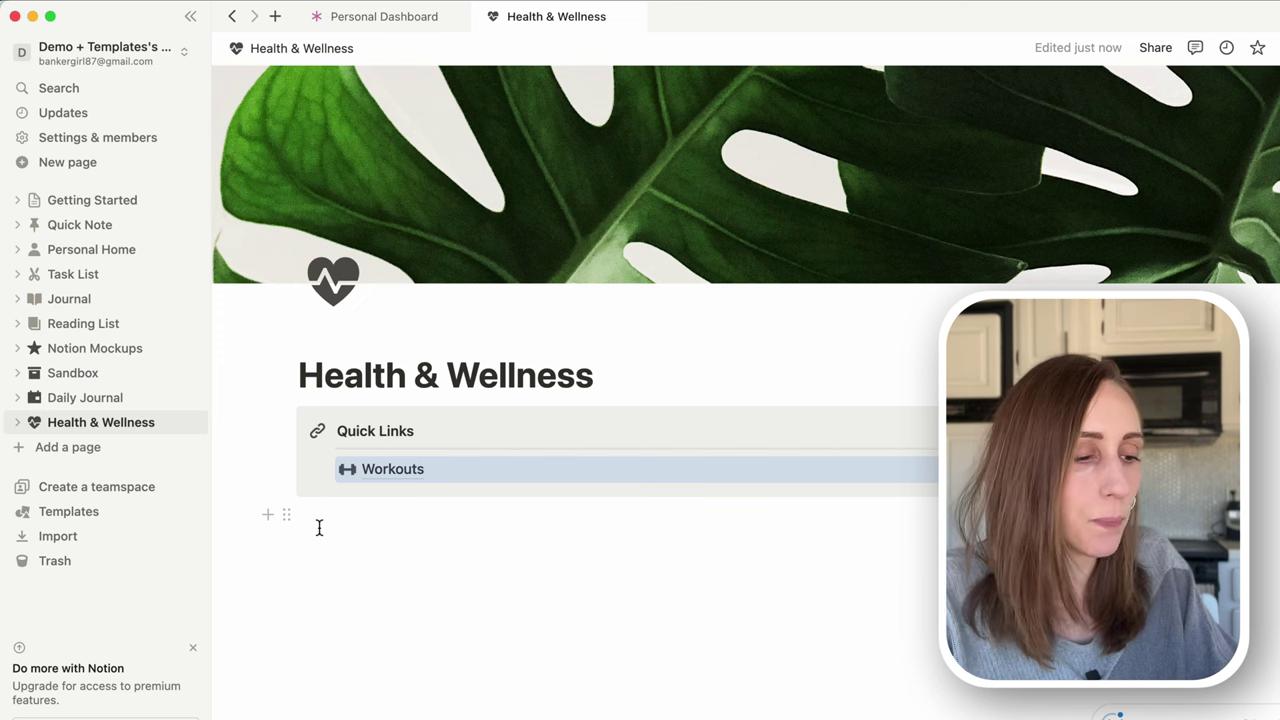
Insert a linked view of the Daily Journal database below the callout, copying its existing Calendar view
left_click(319, 528)
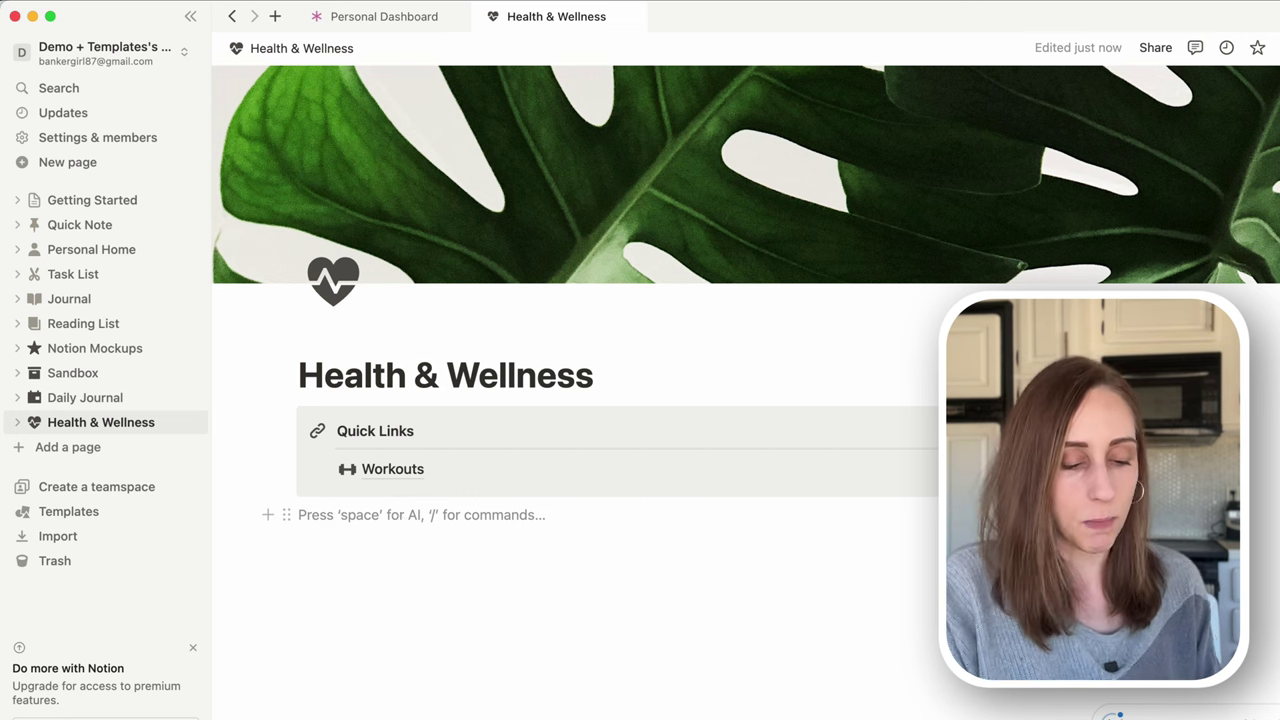
type("/linked")
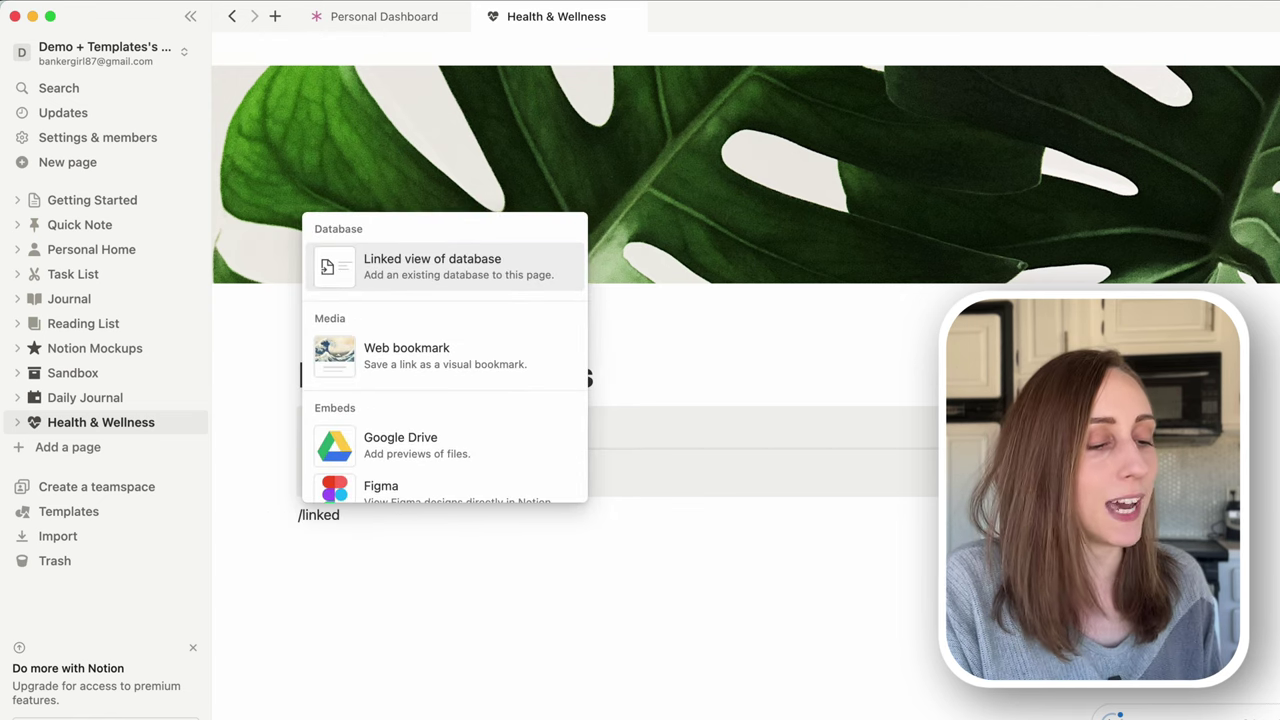
type(" vi")
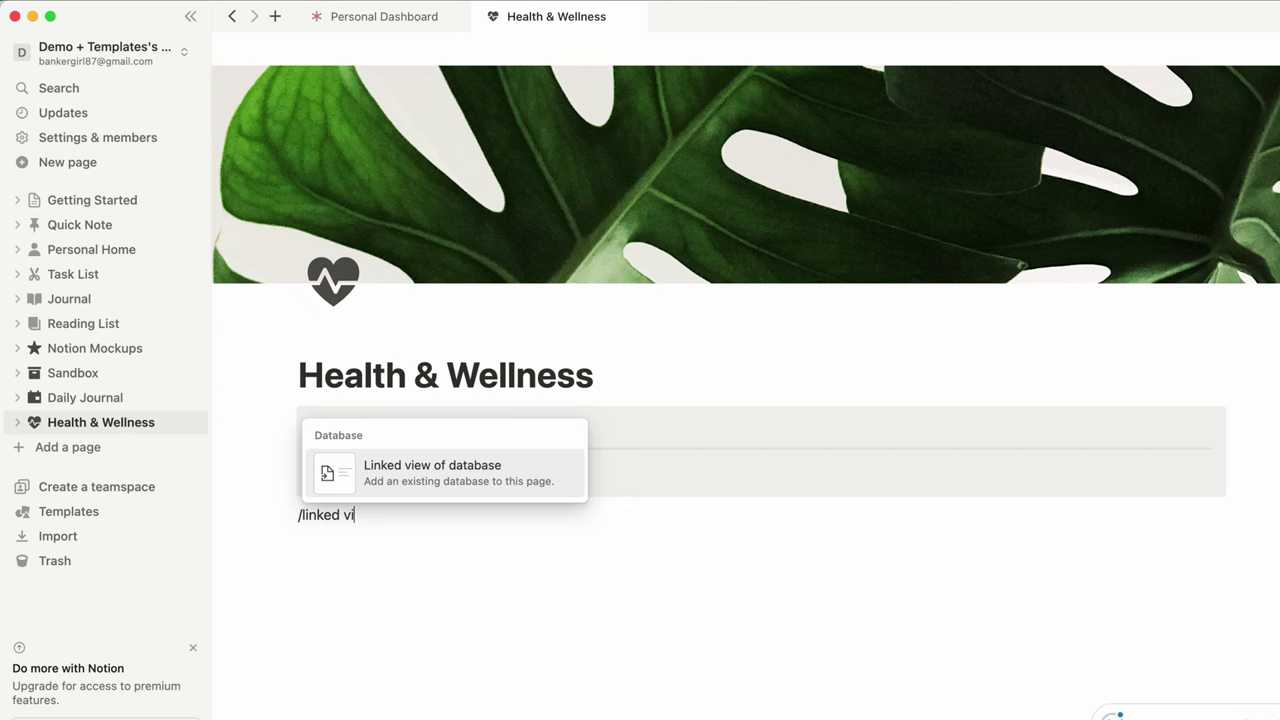
left_click(442, 466)
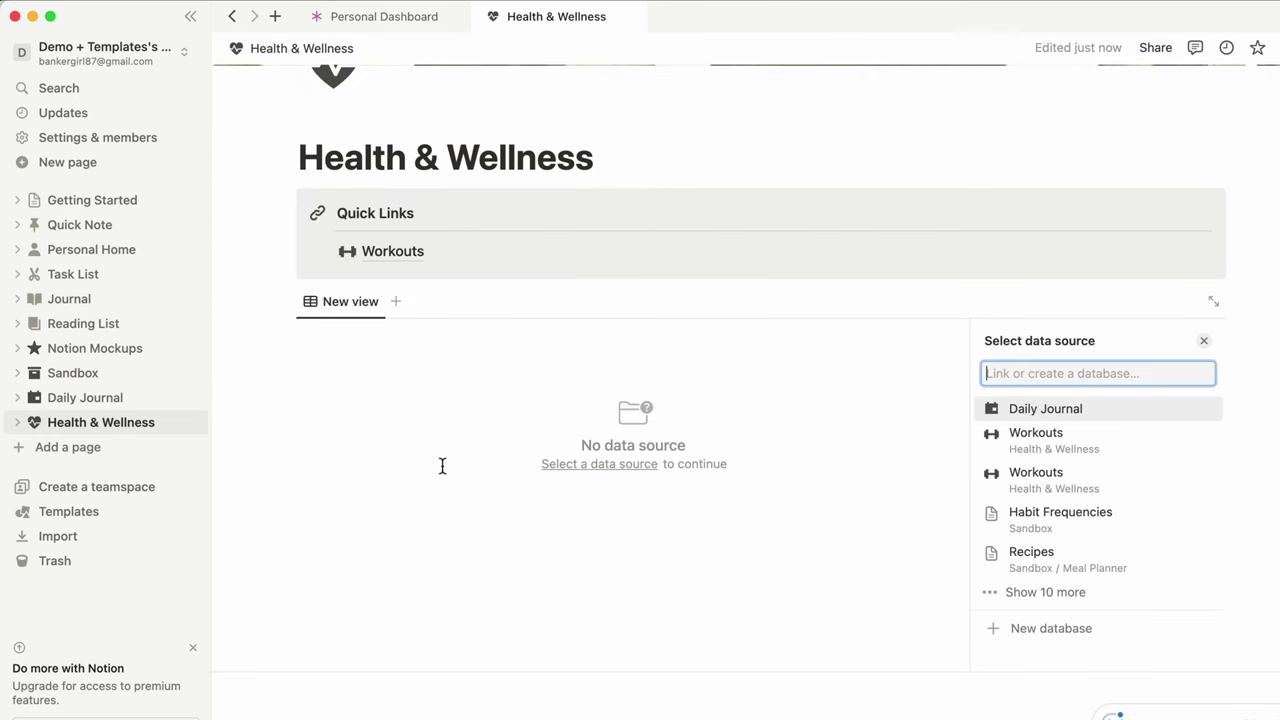
left_click(1020, 410)
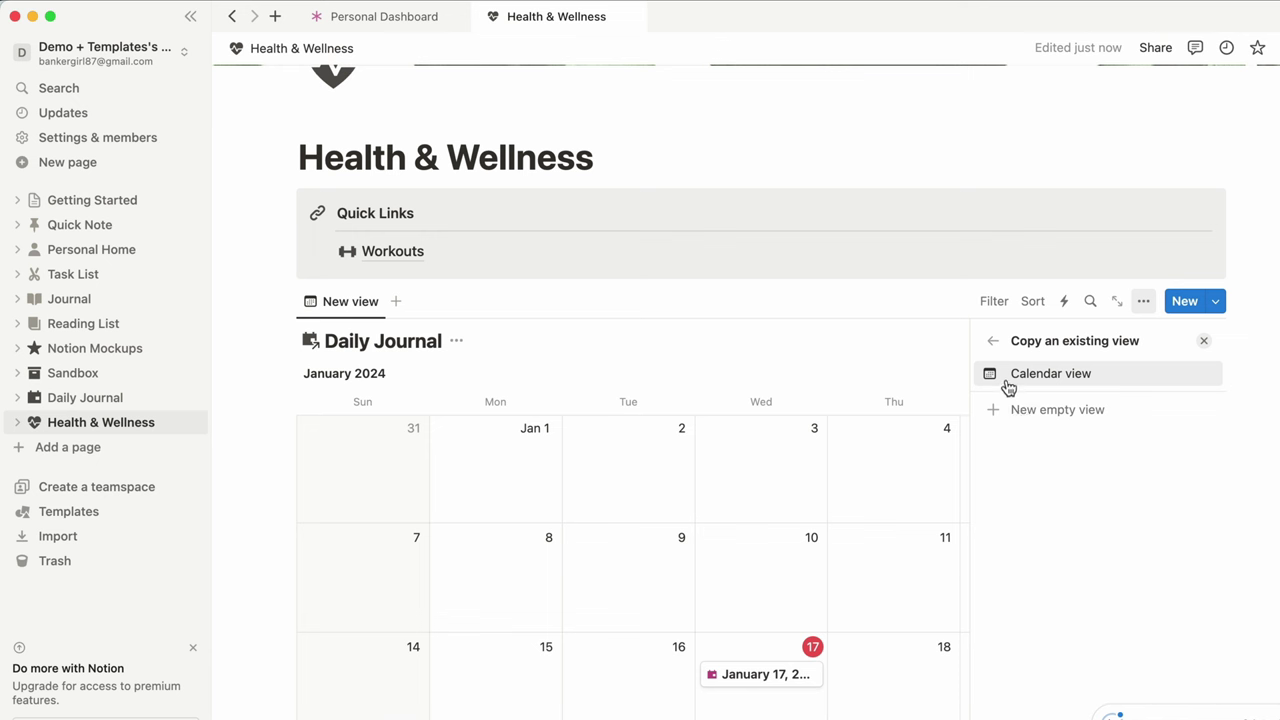
left_click(1008, 386)
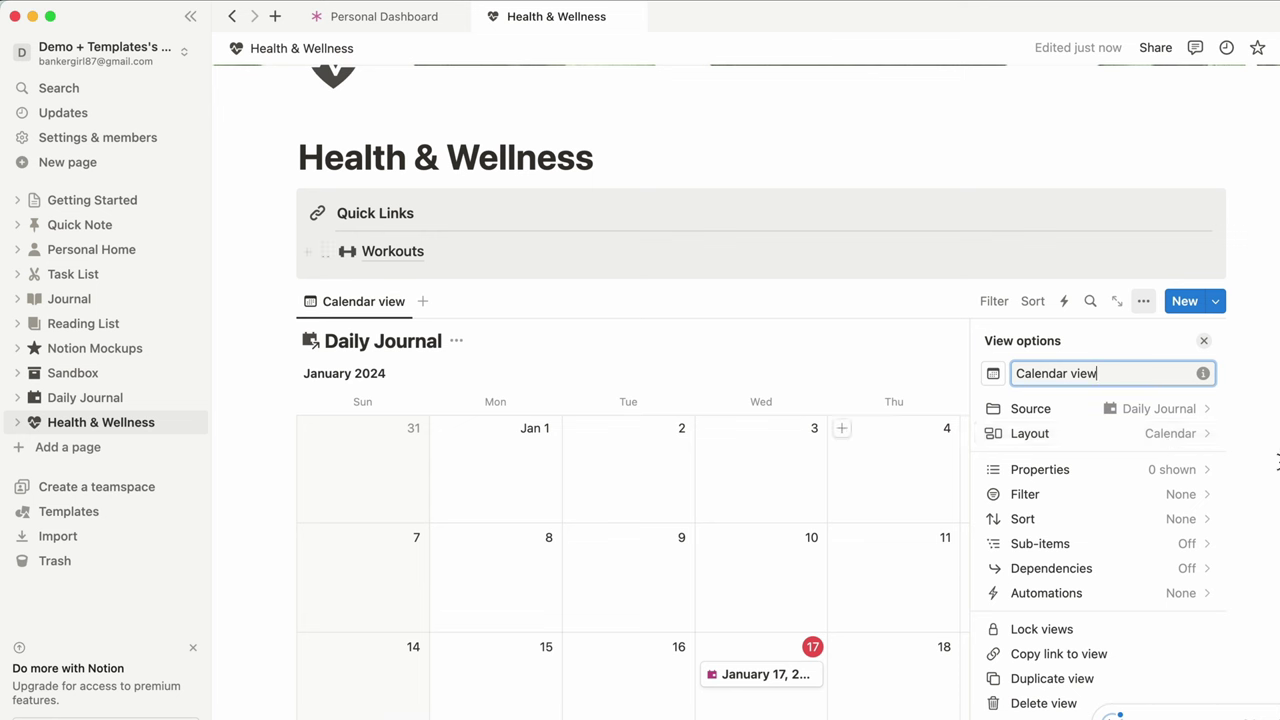
Hide the database title in the linked Daily Journal calendar and rename the view to "•"
left_click(1202, 434)
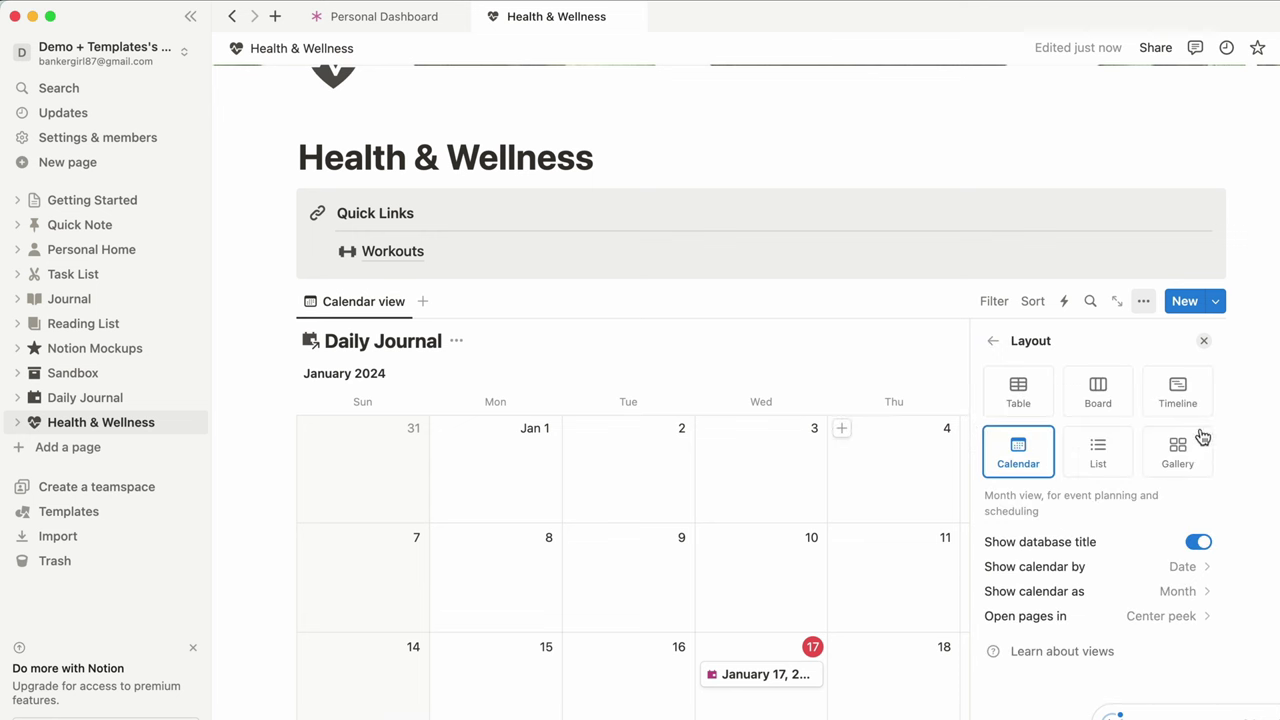
left_click(1199, 548)
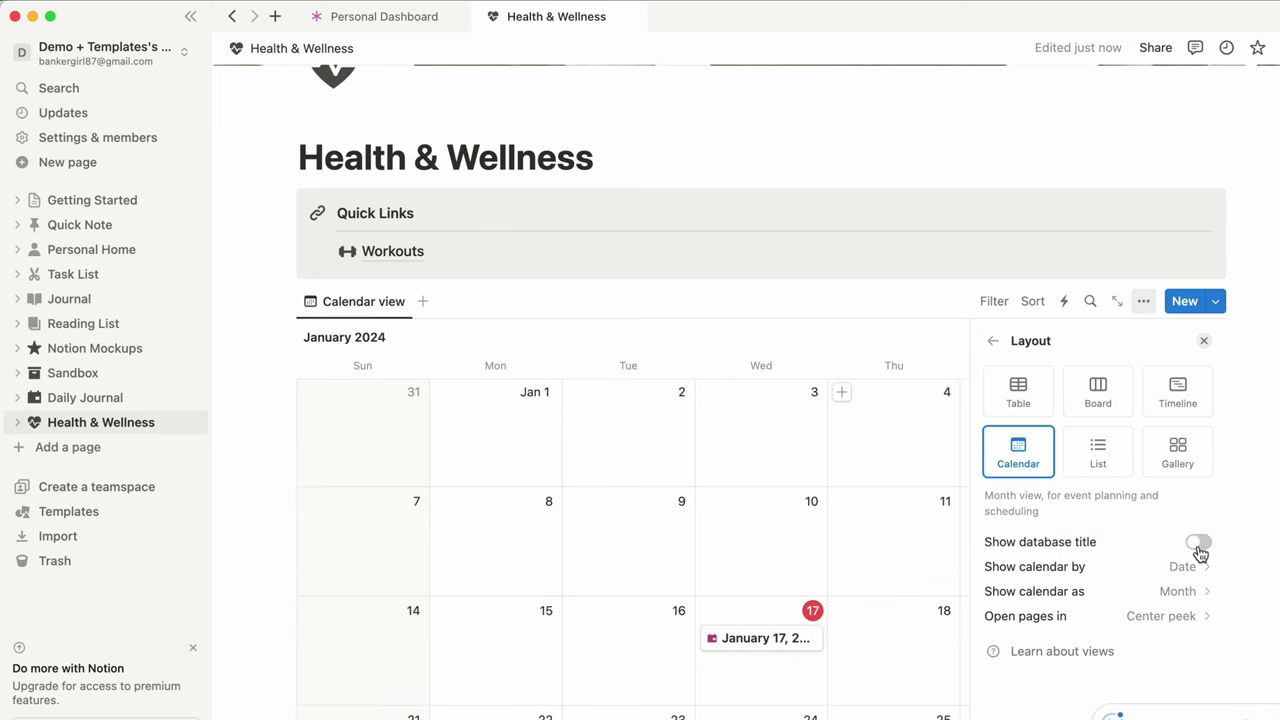
left_click(993, 341)
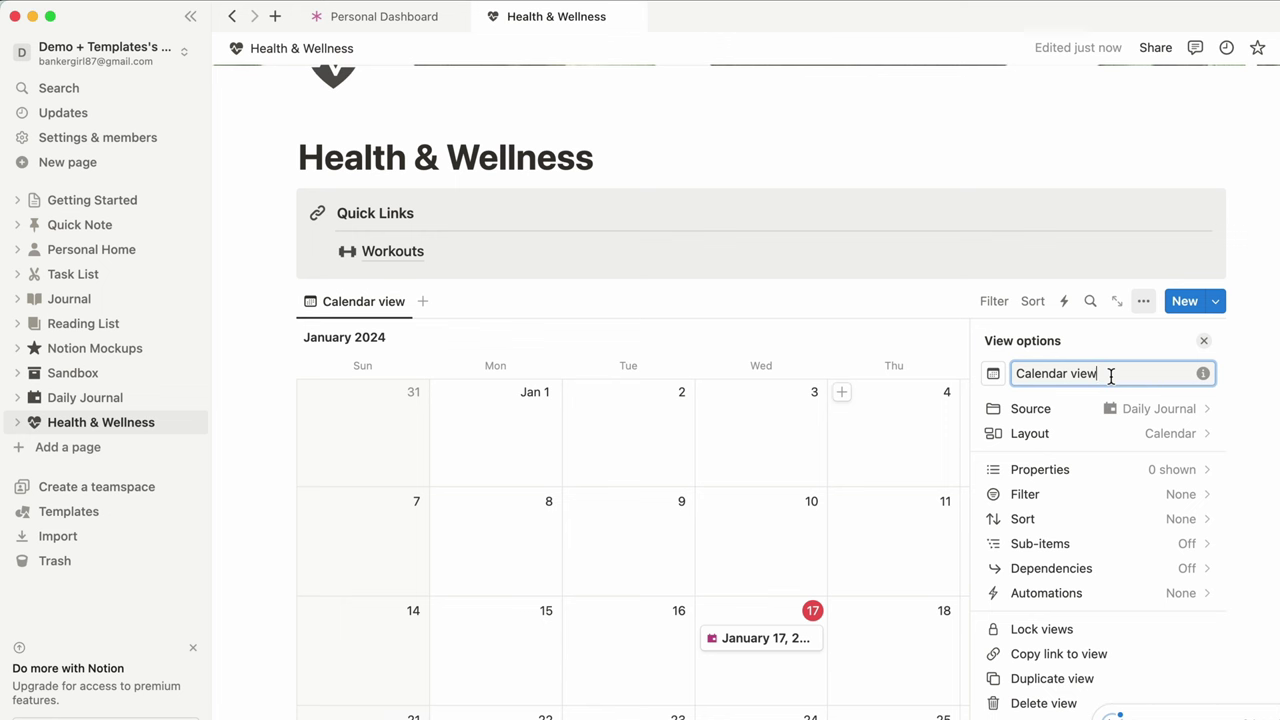
left_click_drag(1111, 376, 1012, 372)
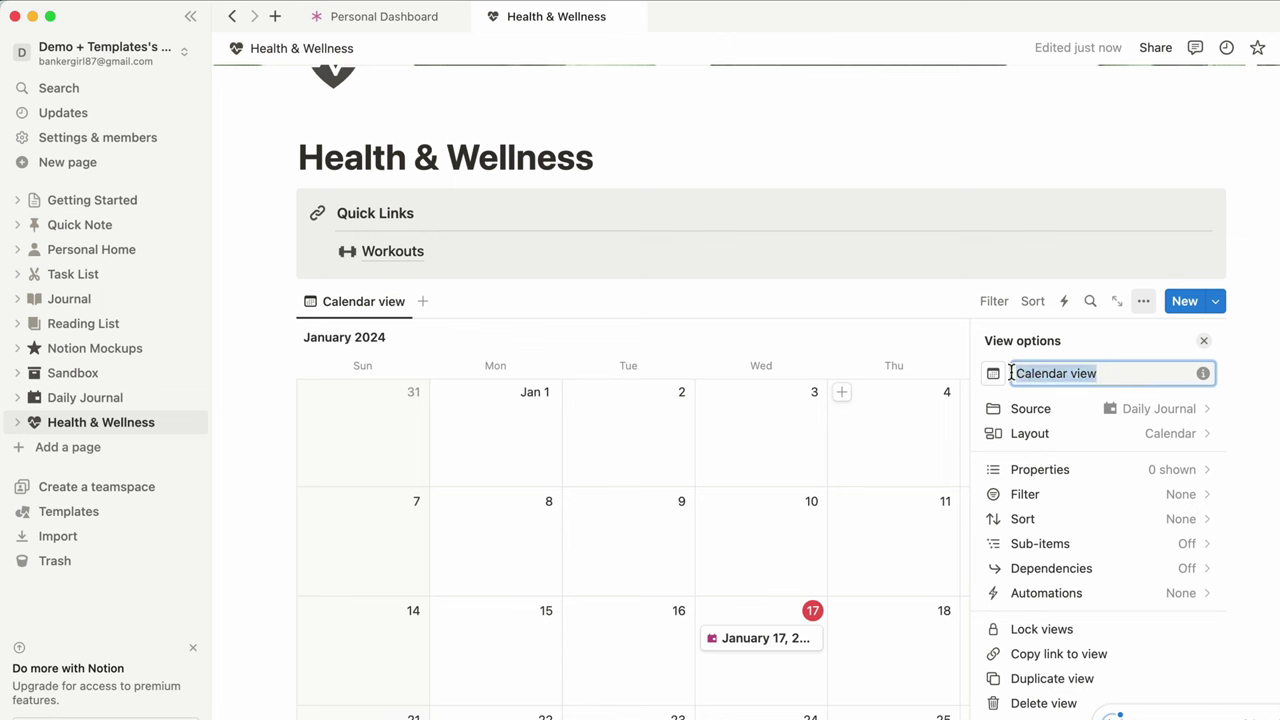
type("*")
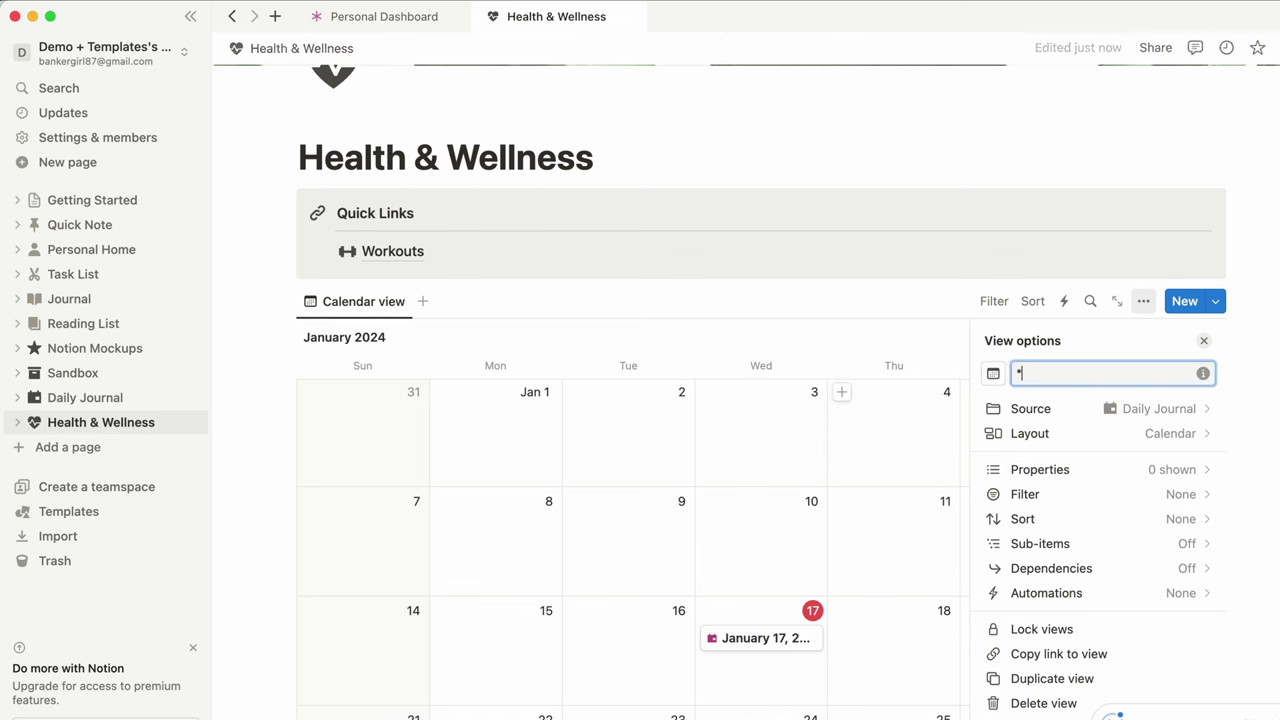
key("Return")
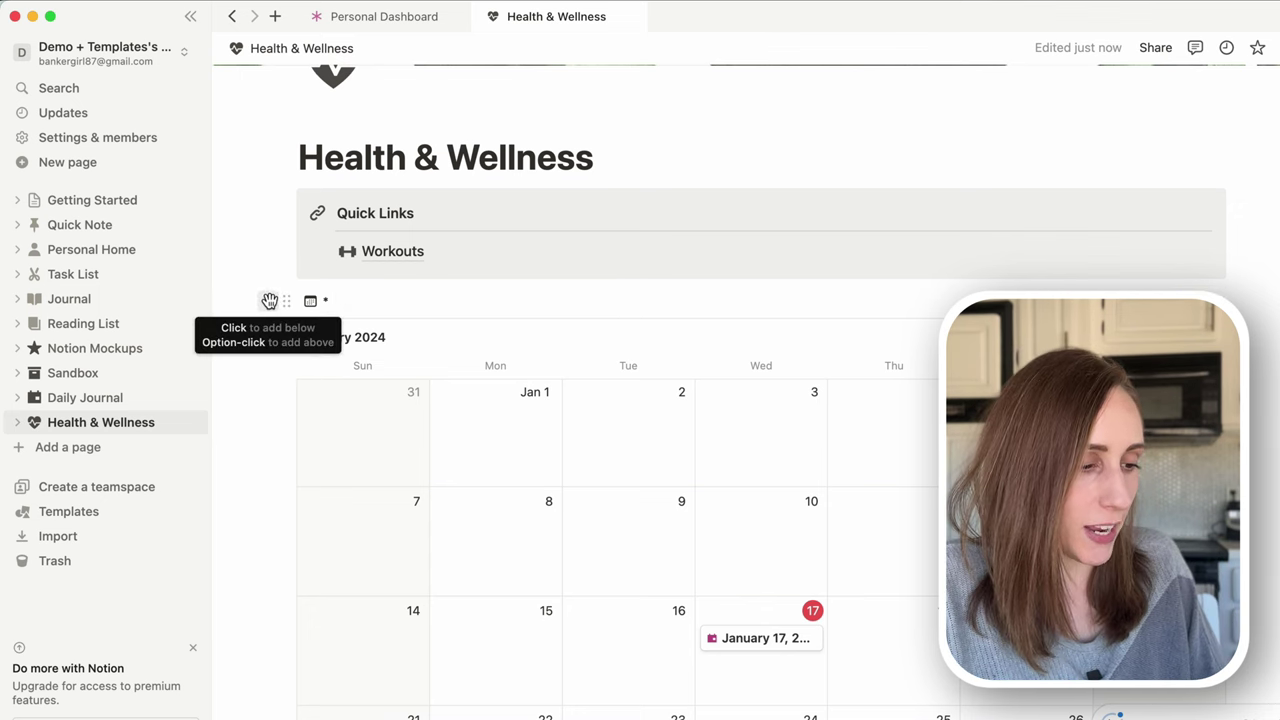
Add a Heading 3 block reading "Workout Calendar" and place it directly above the linked calendar
left_click(269, 301)
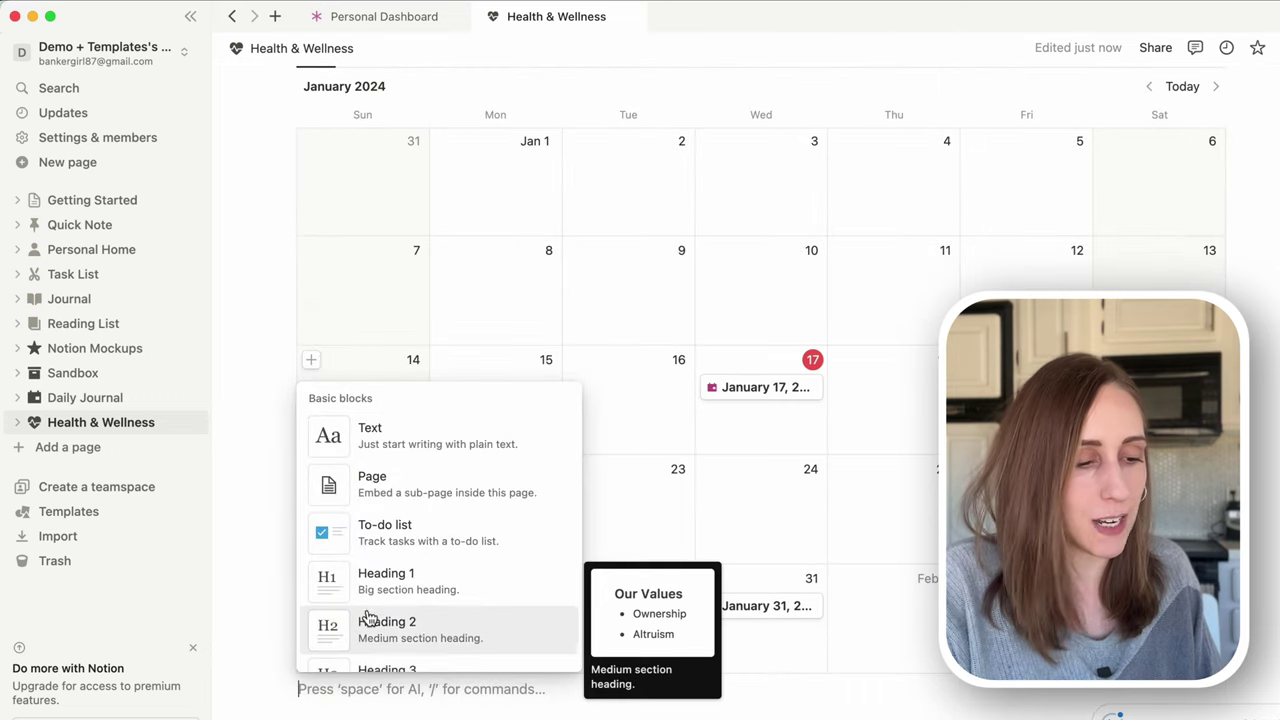
left_click(355, 642)
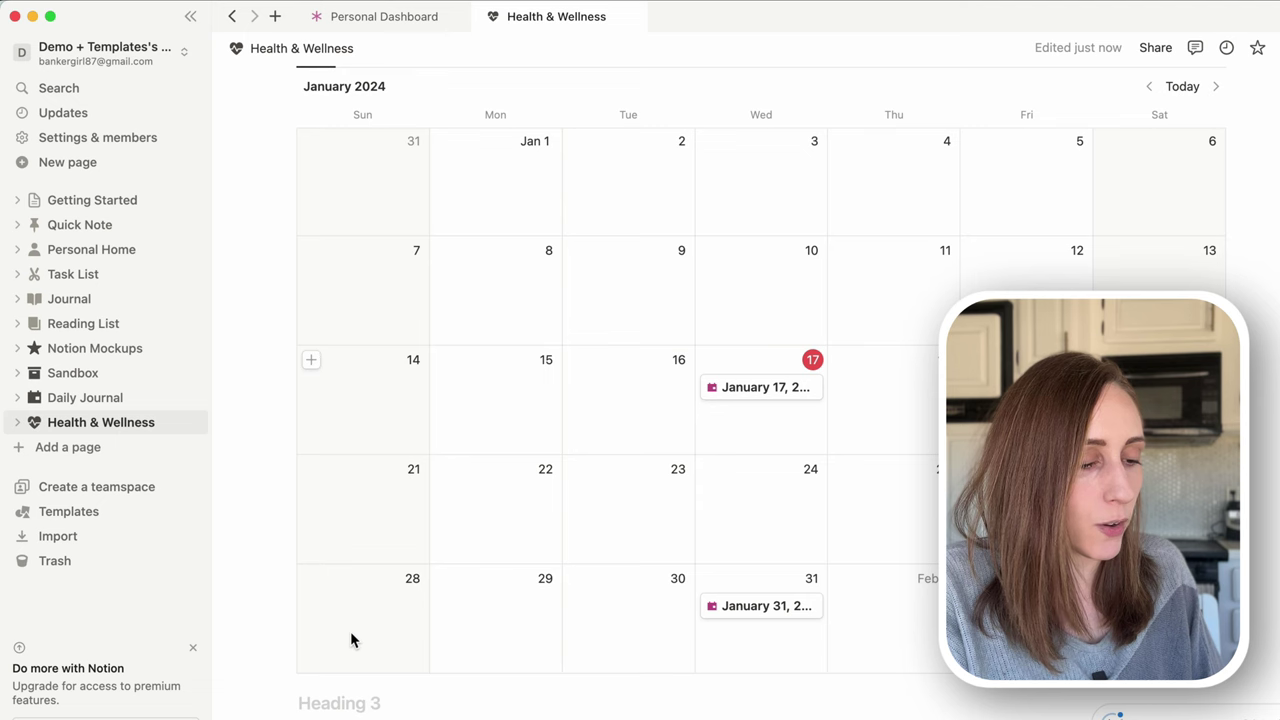
type("Workout Calendar")
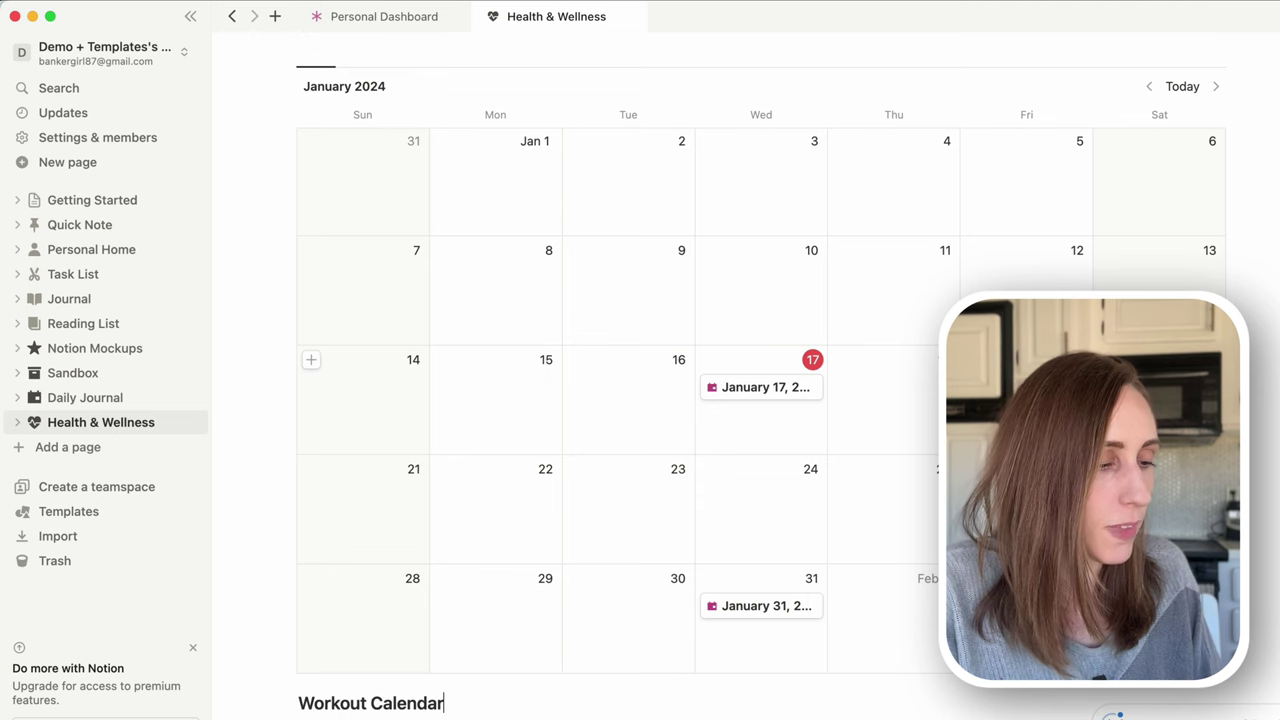
left_click_drag(289, 702, 306, 505)
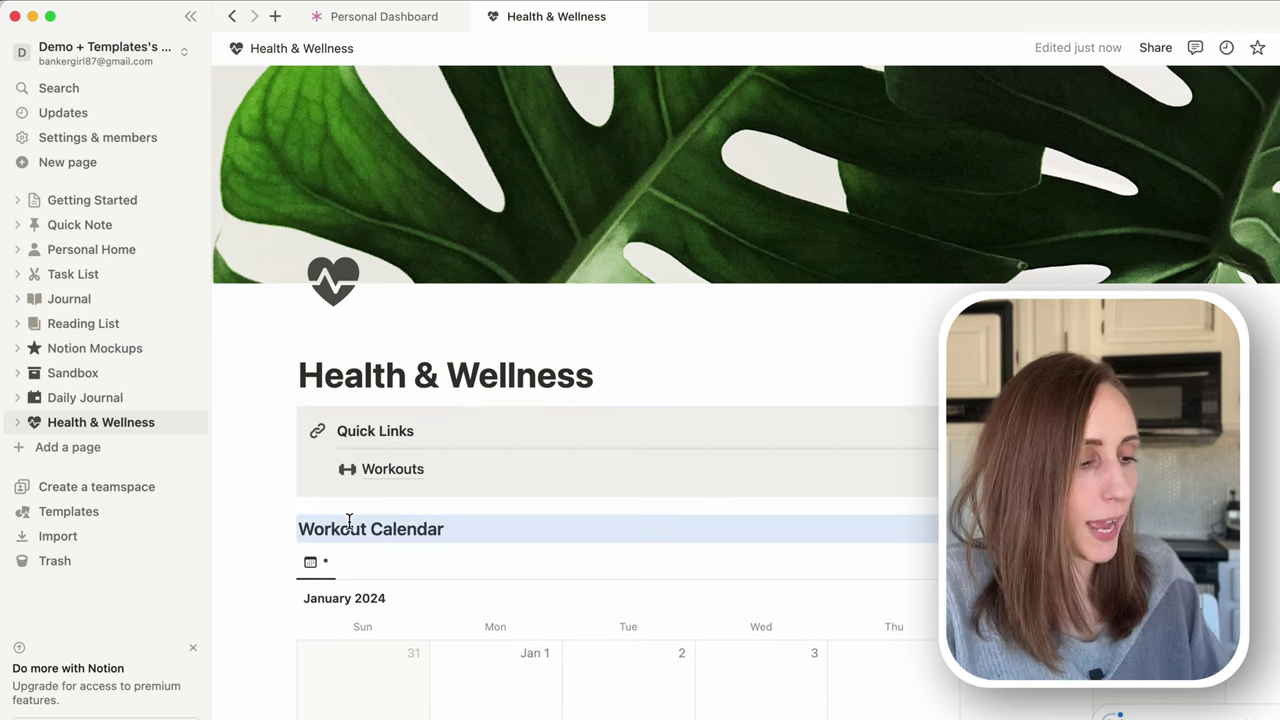
Give the Workout Calendar heading a green background and insert a divider beneath it
left_click(285, 528)
mouse_move(200, 647)
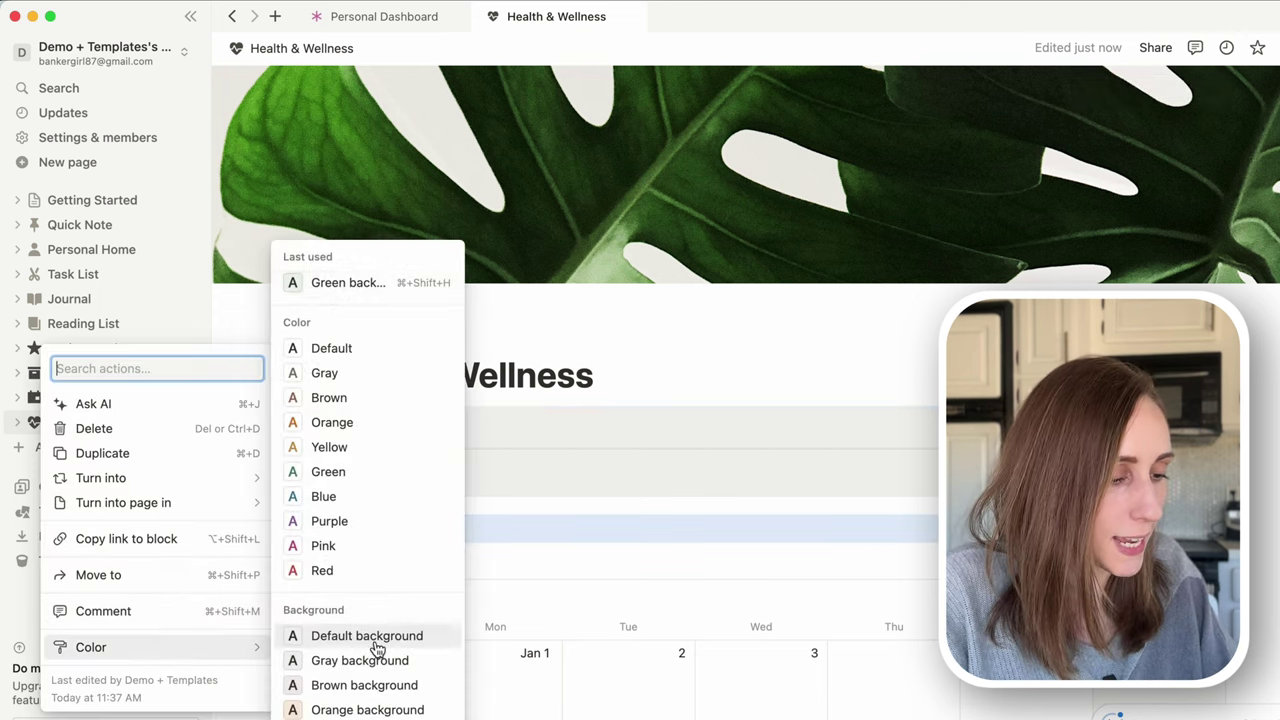
scroll(377, 650, "down", 3)
left_click(372, 630)
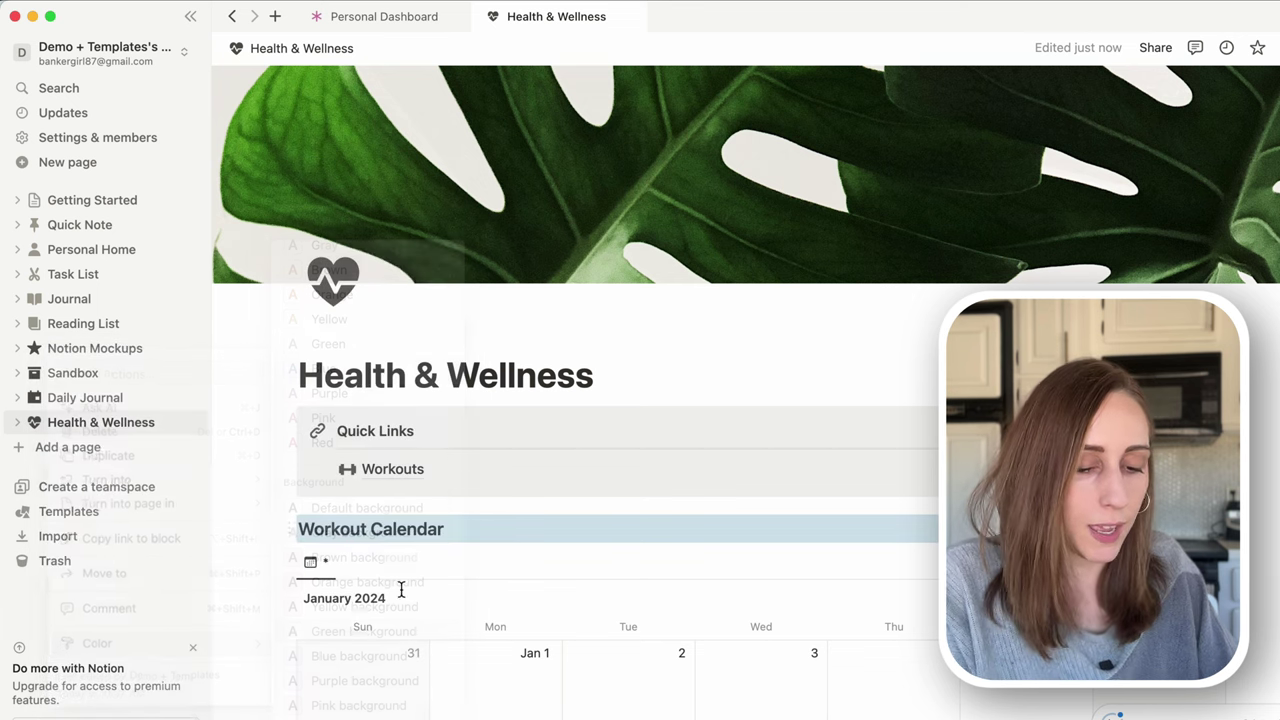
left_click(468, 526)
key("Return")
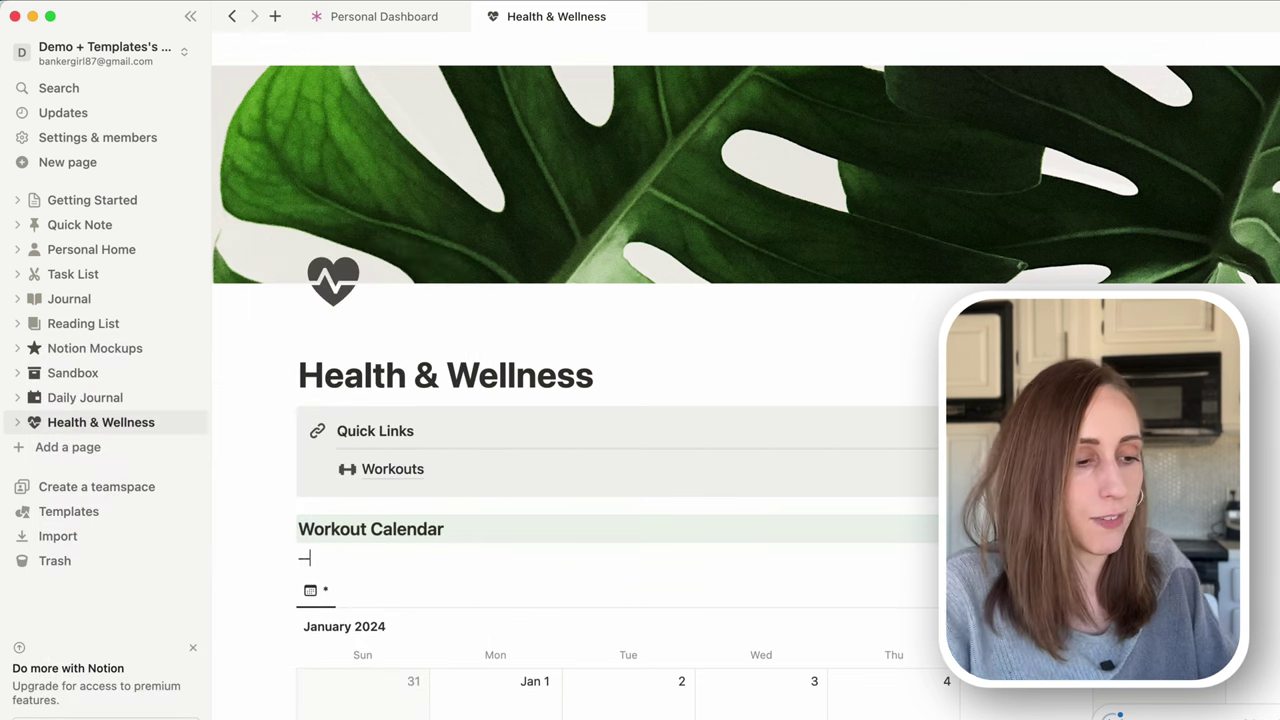
key("BackSpace")
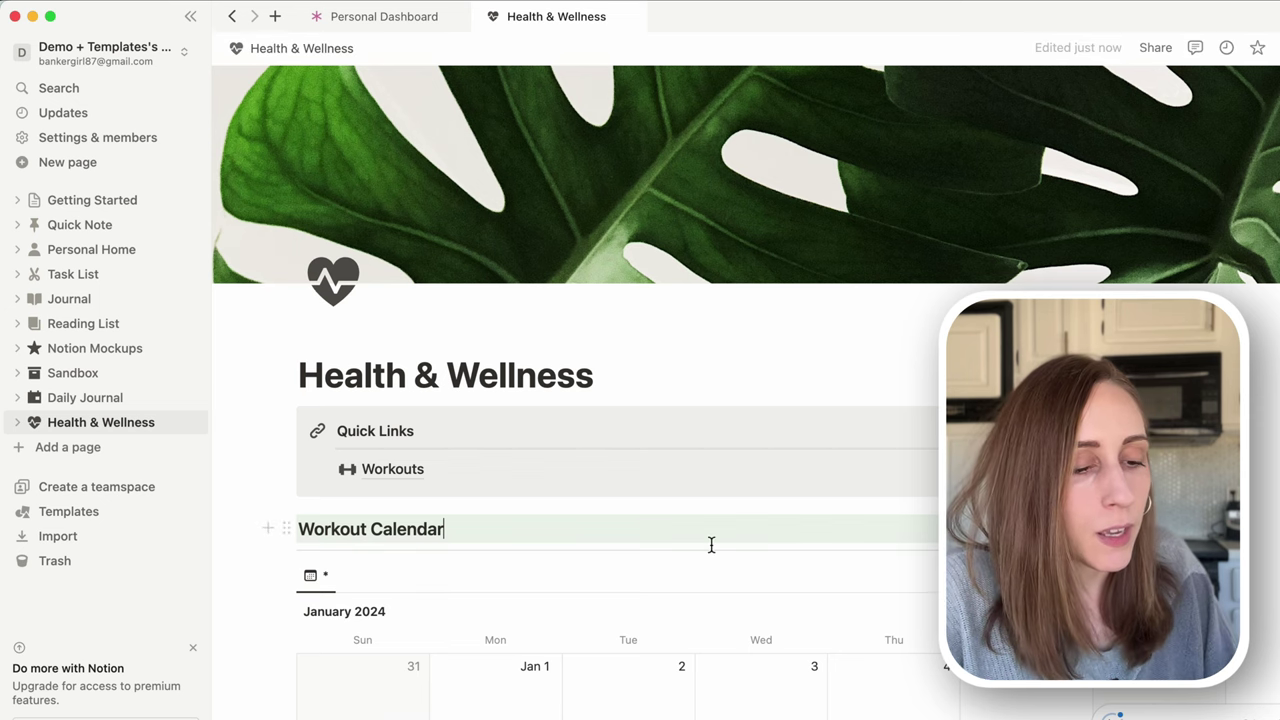
Show the Workouts property on the entries of the linked Daily Journal calendar
scroll(717, 542, "down", 5)
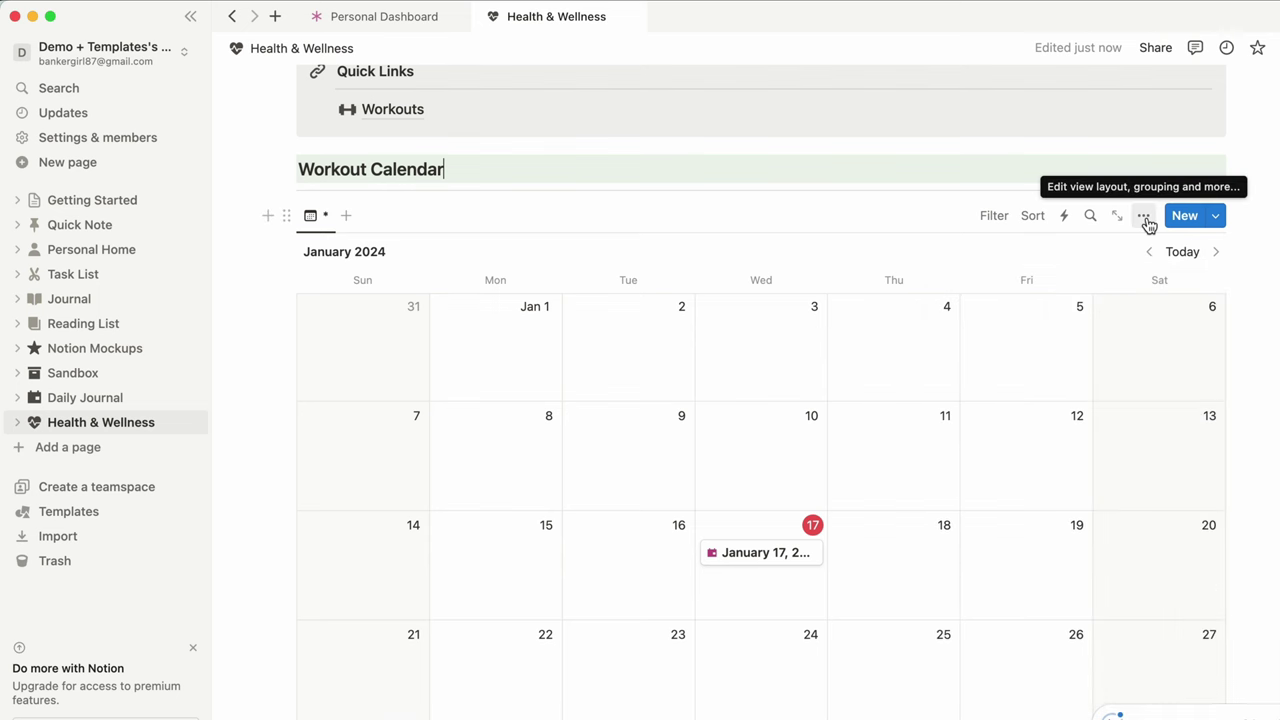
left_click(1145, 217)
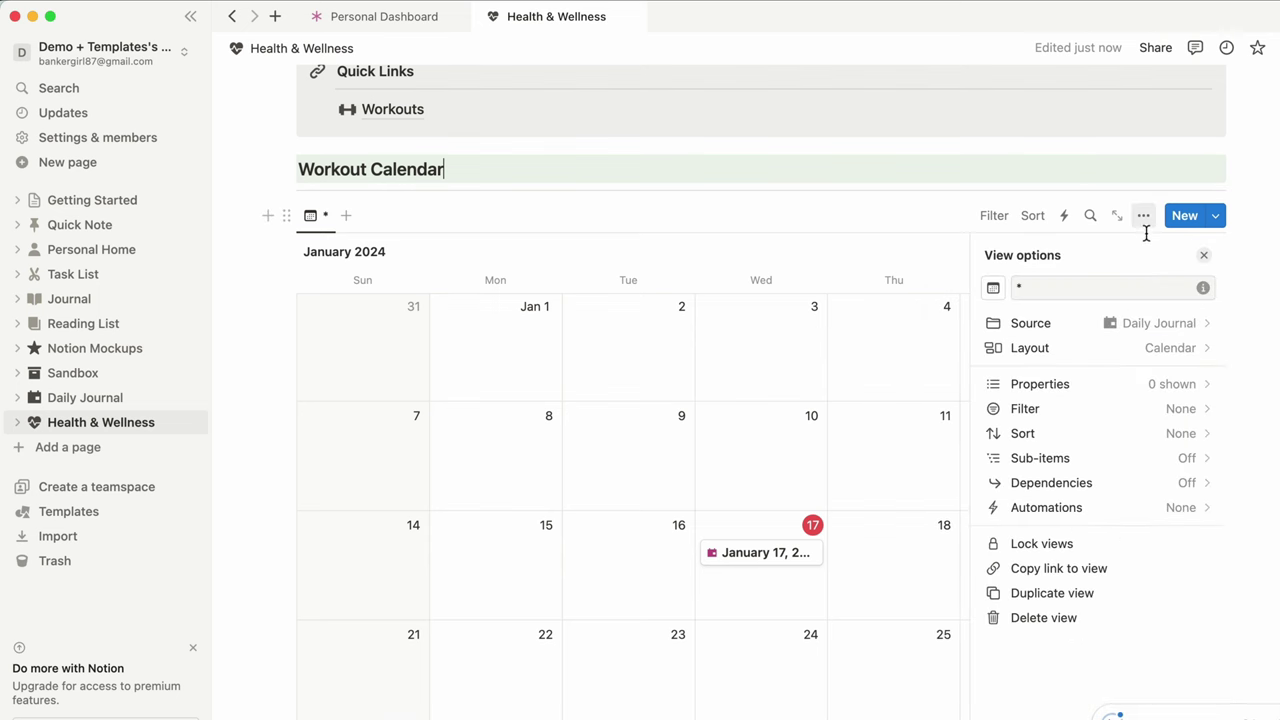
left_click(1158, 395)
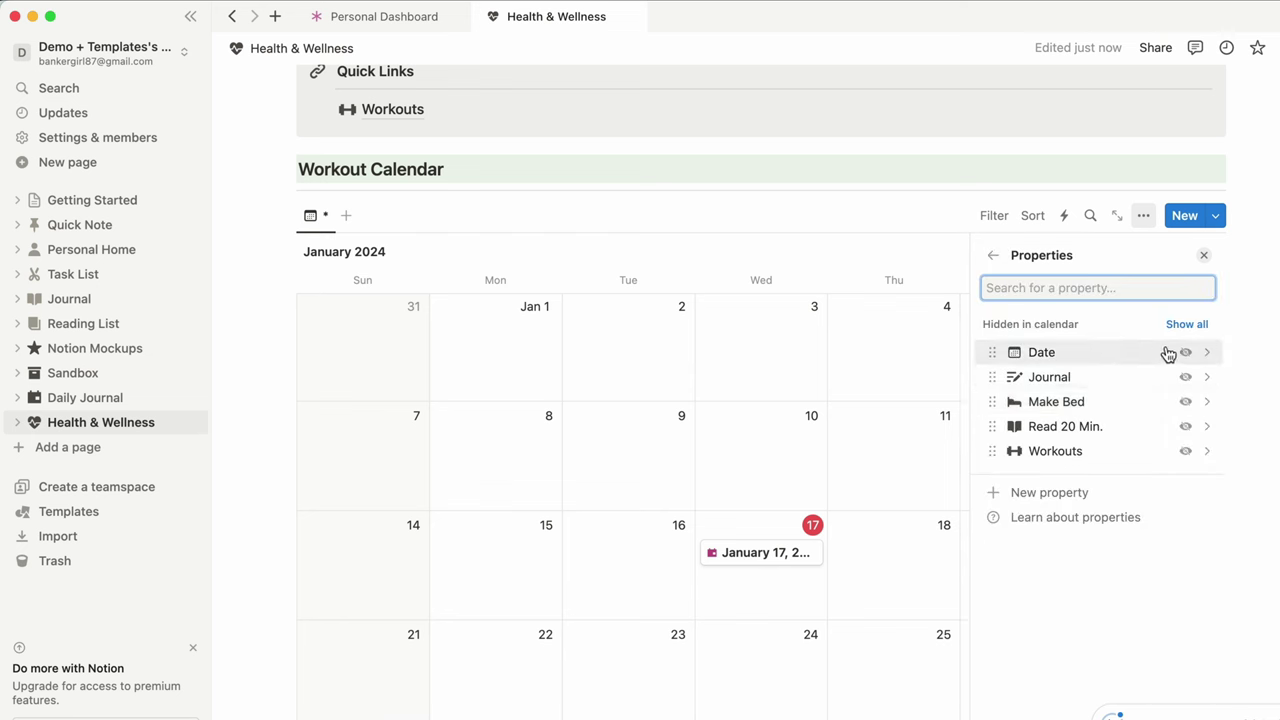
left_click(1185, 451)
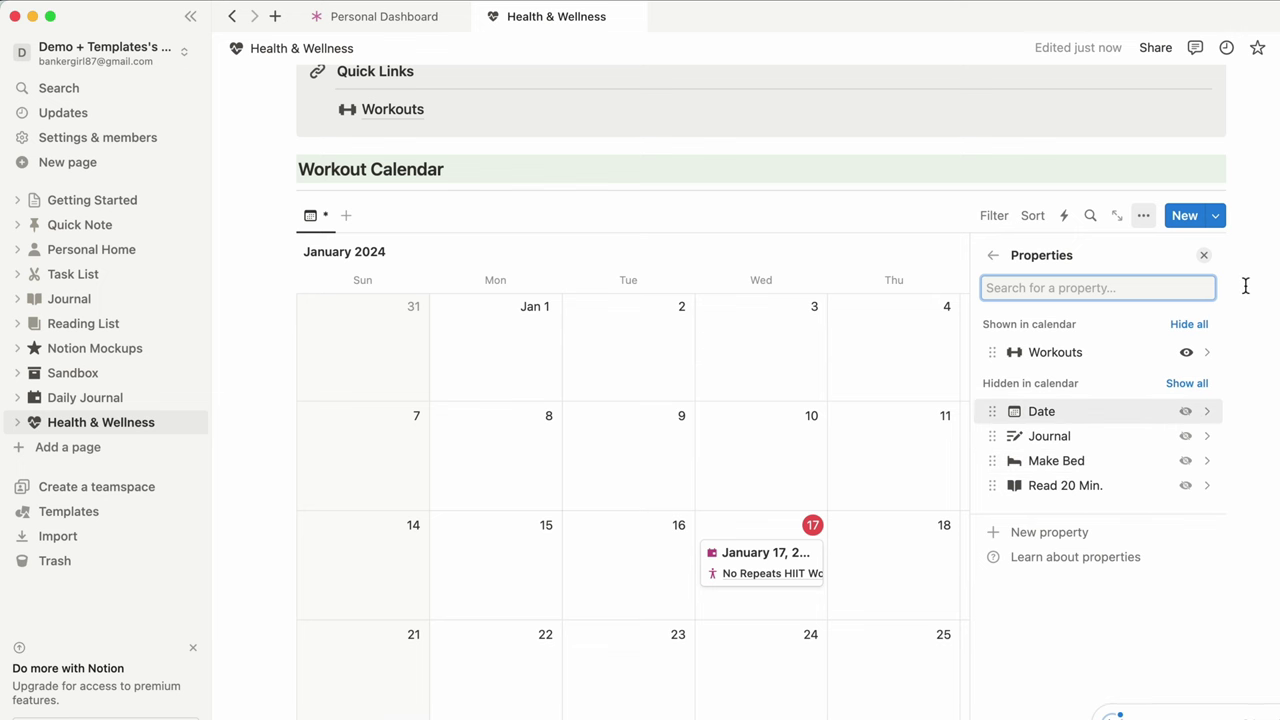
left_click(1204, 255)
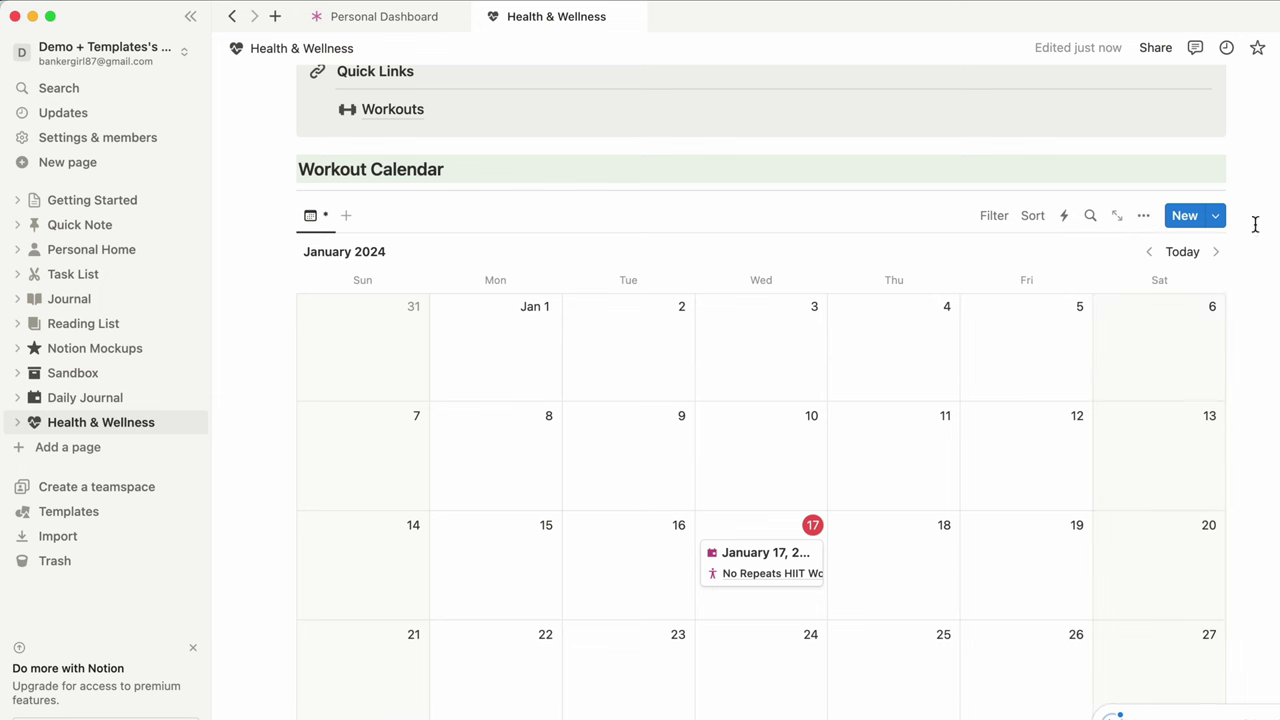
Create a journal entry on January 18 in the calendar and title it "January 18, 2024"
left_click(843, 527)
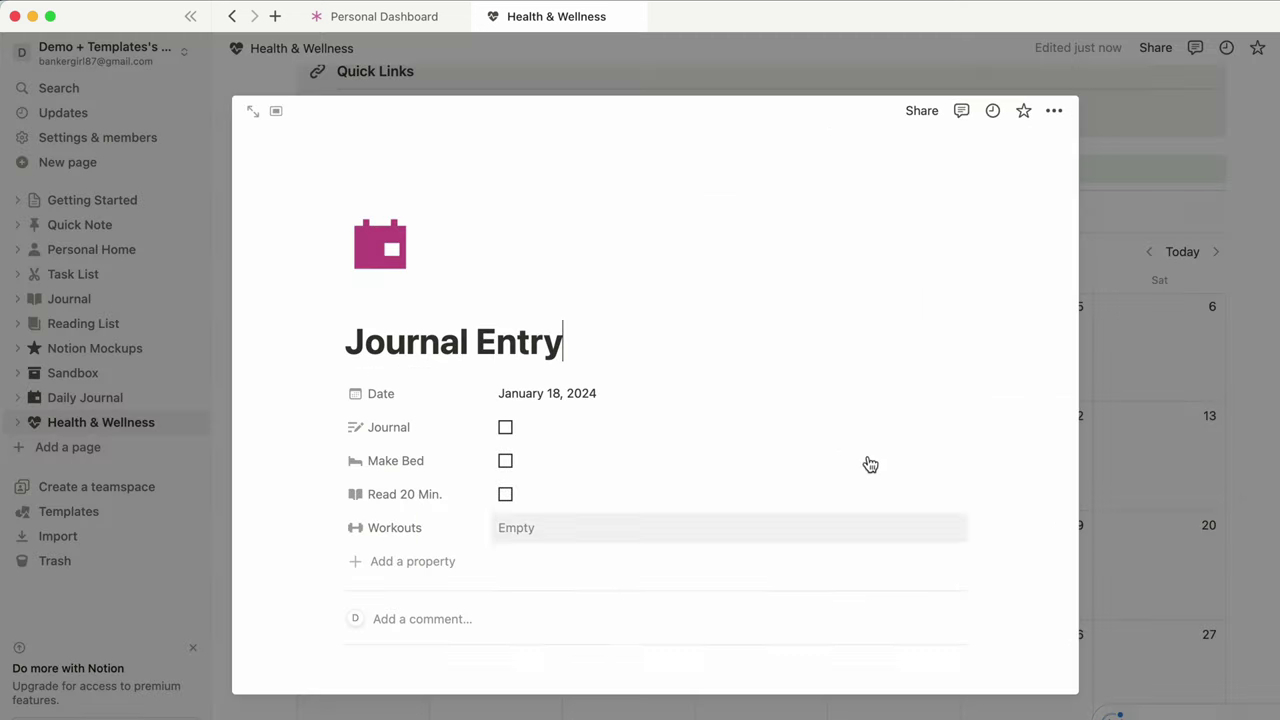
left_click_drag(574, 346, 331, 343)
type("Jan")
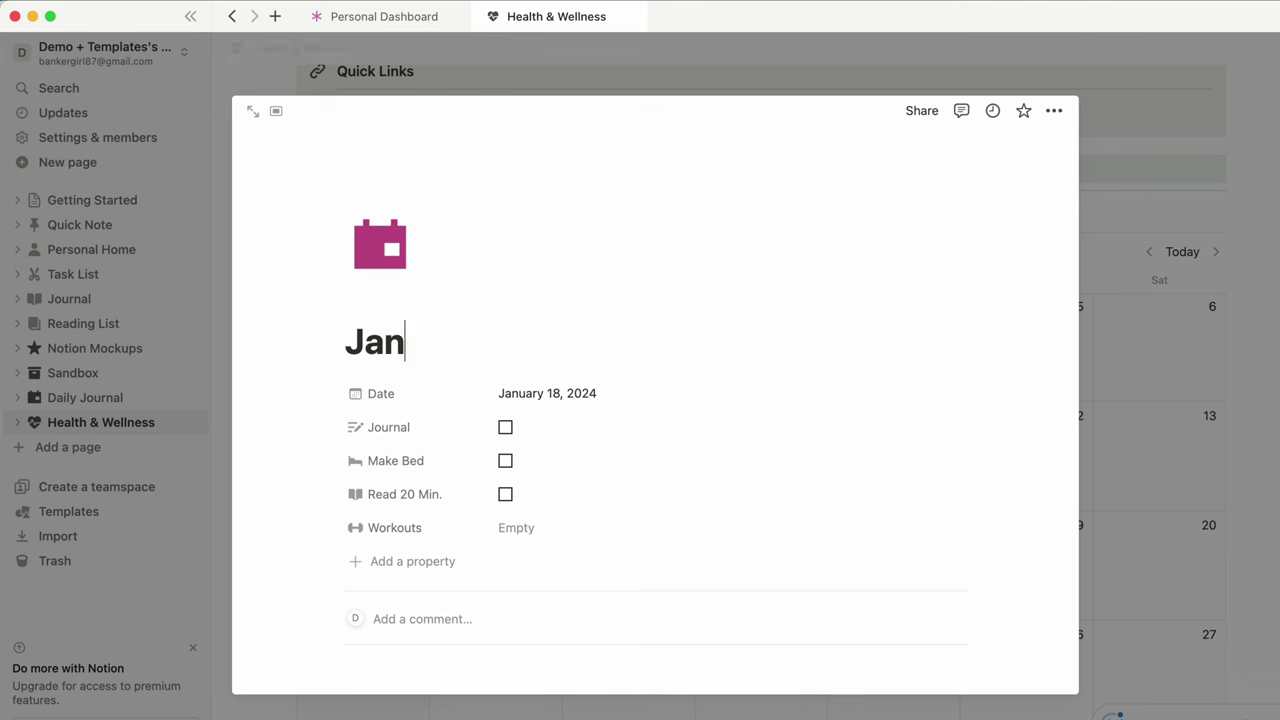
type("uary 18, 2024")
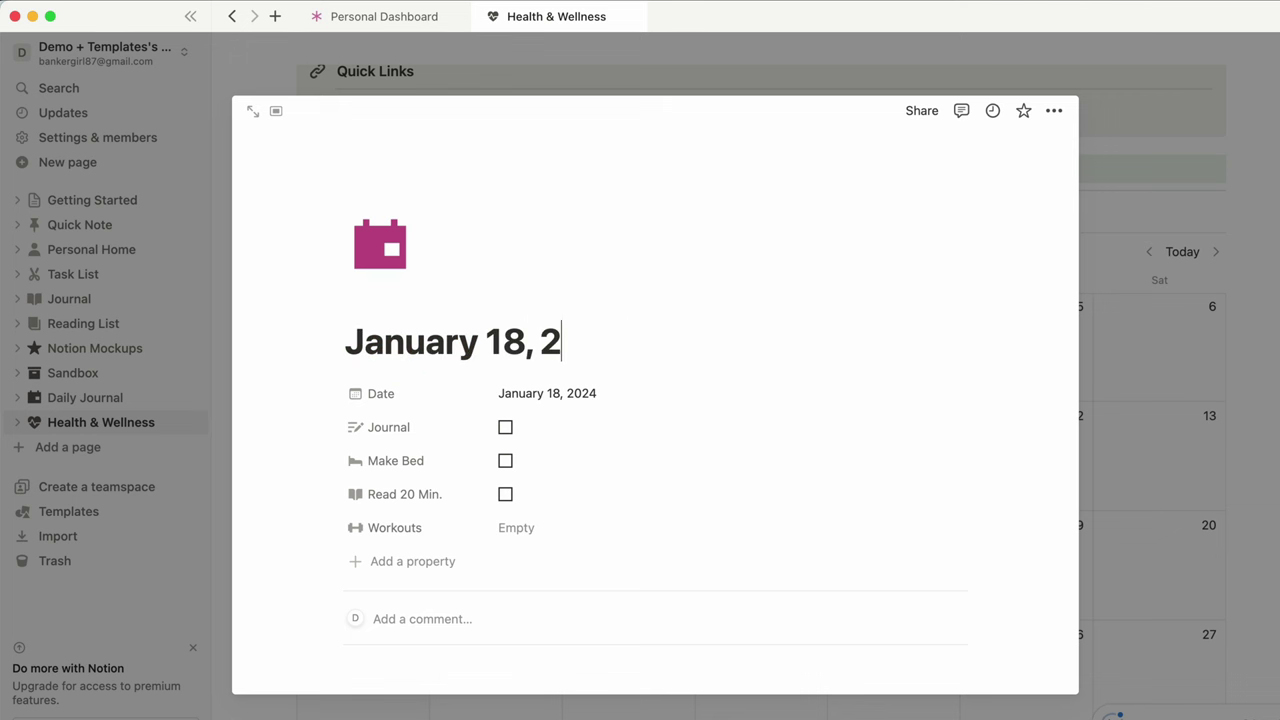
left_click(1265, 306)
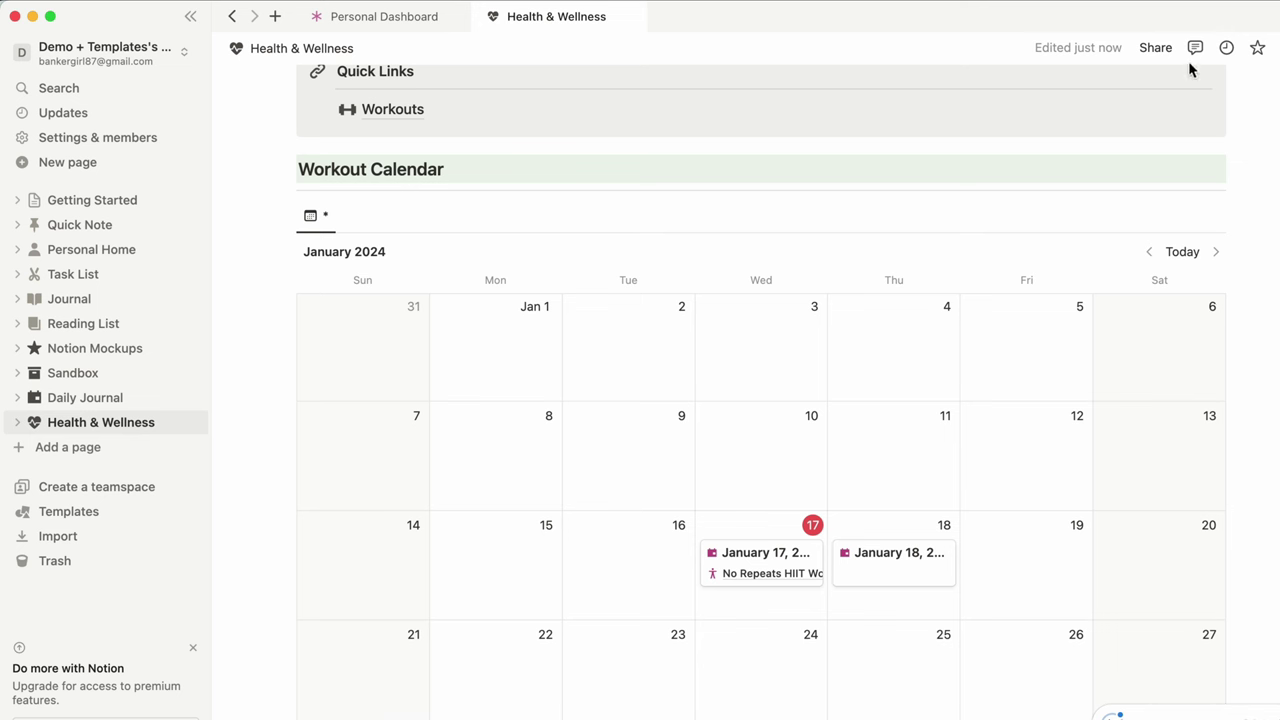
Filter the workout calendar to entries whose Workouts property is not empty, and collapse the filter bar
left_click(993, 217)
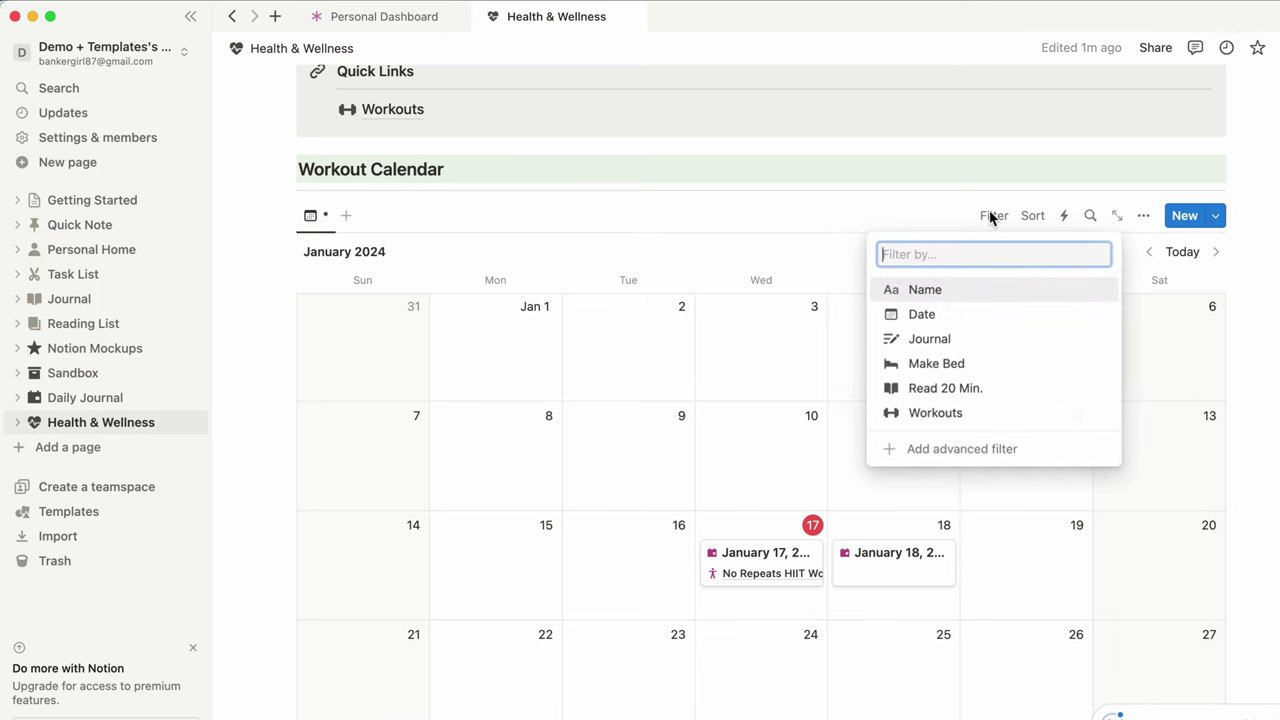
left_click(937, 415)
left_click(332, 283)
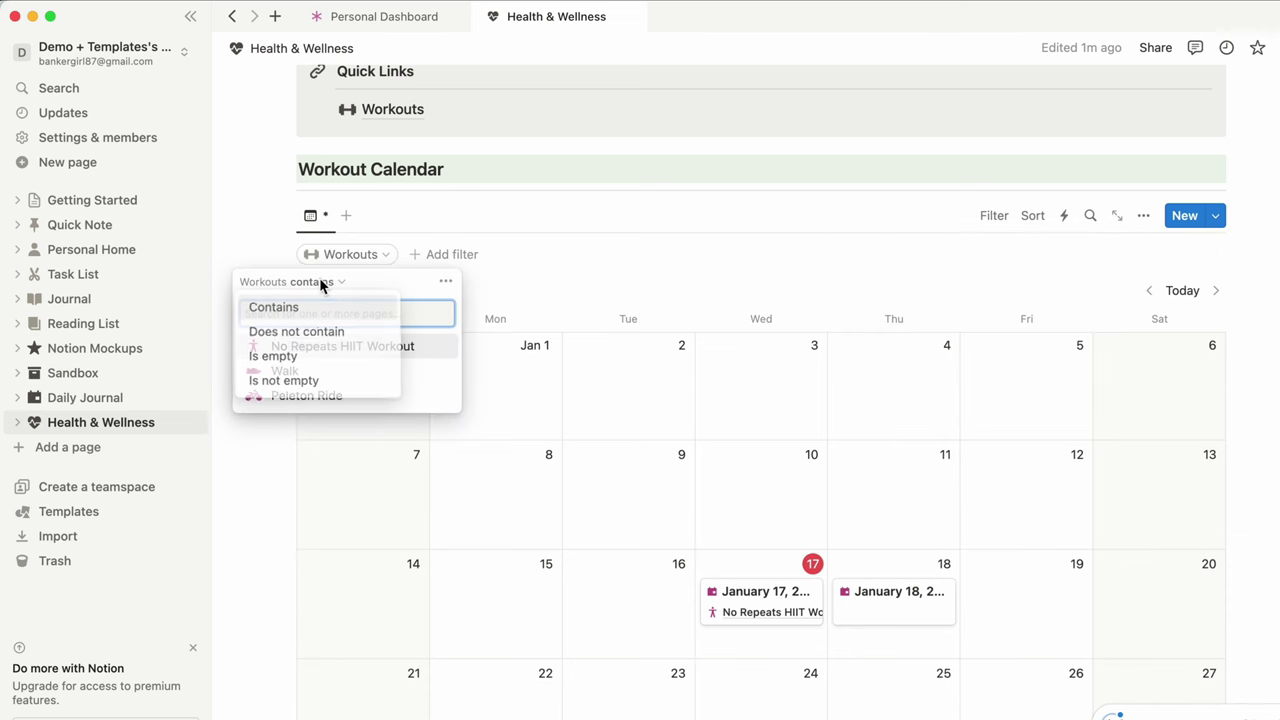
left_click(280, 380)
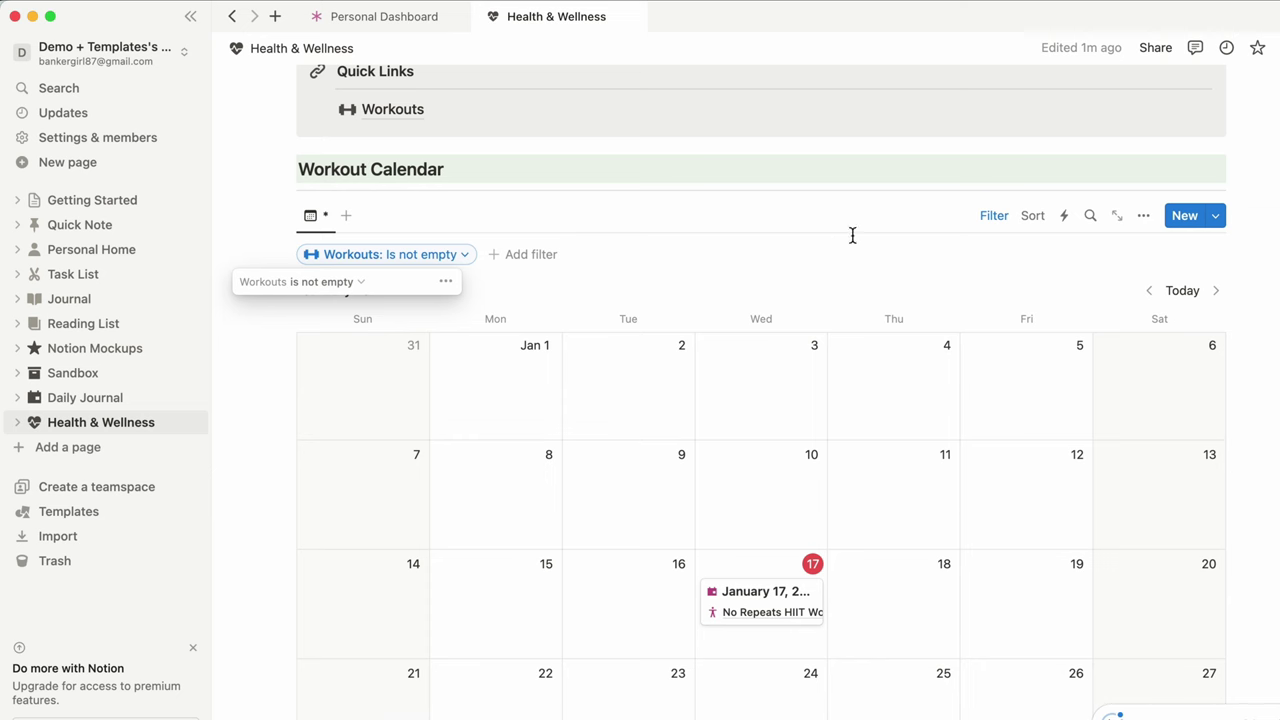
left_click(997, 215)
scroll(1245, 410, "down", 1)
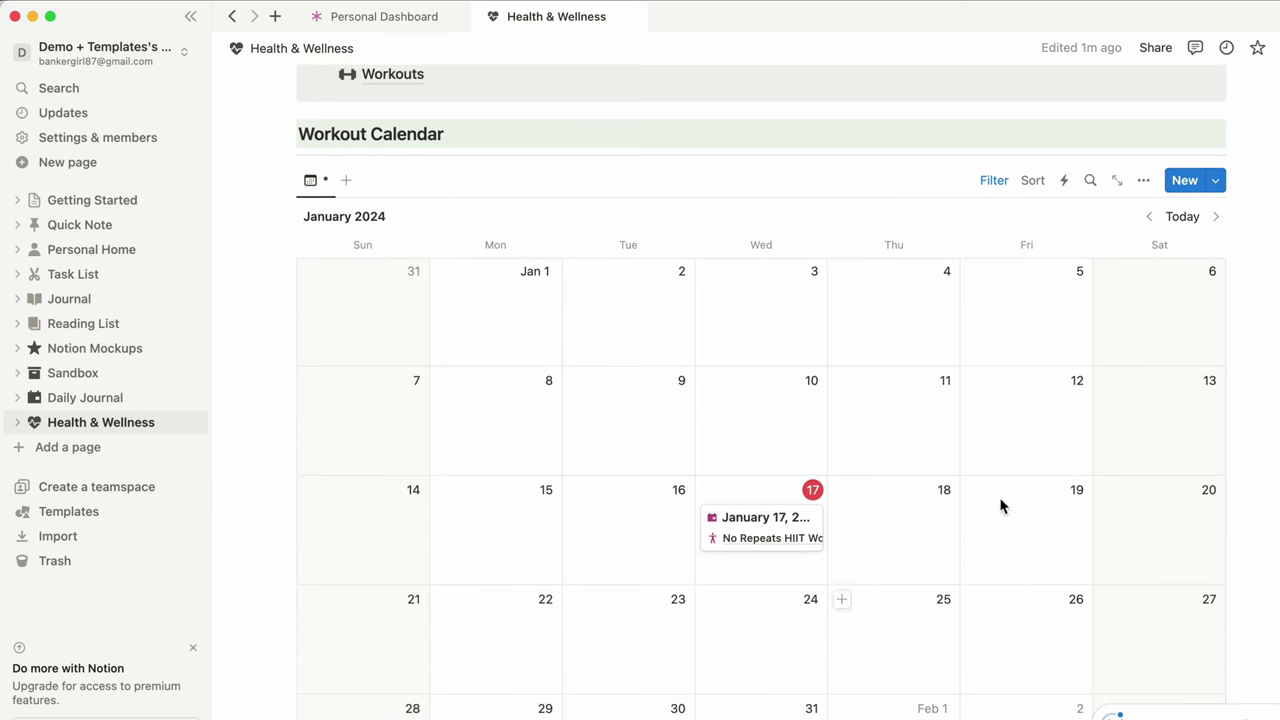
scroll(1274, 446, "down", 3)
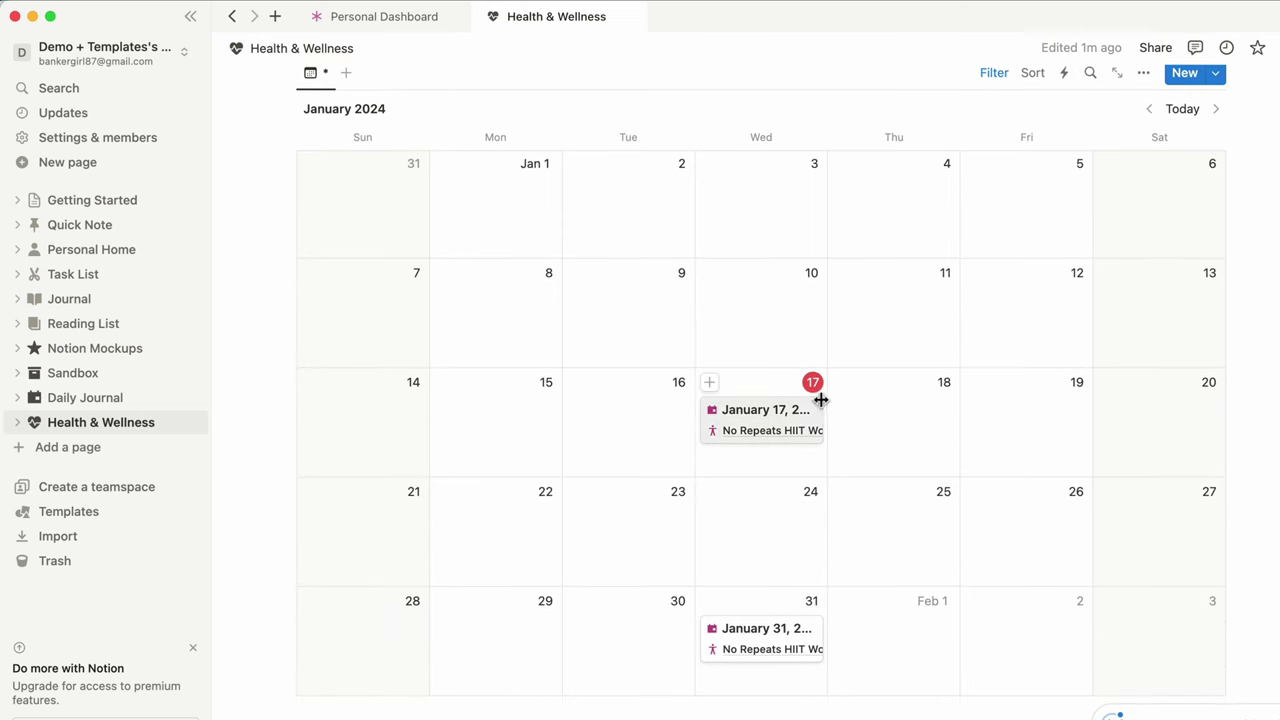
scroll(790, 640, "up", 5)
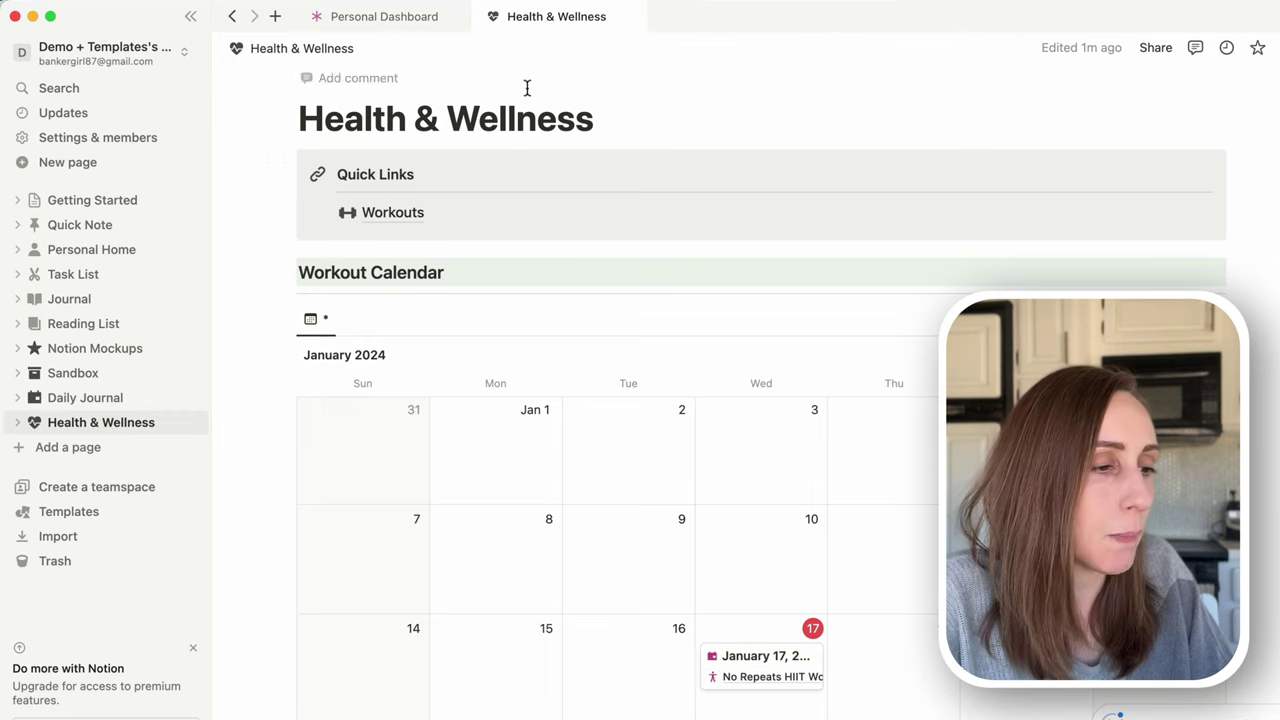
Insert a linked view of the Daily Journal database below the Quick Links callout as a new empty table view
left_click(408, 22)
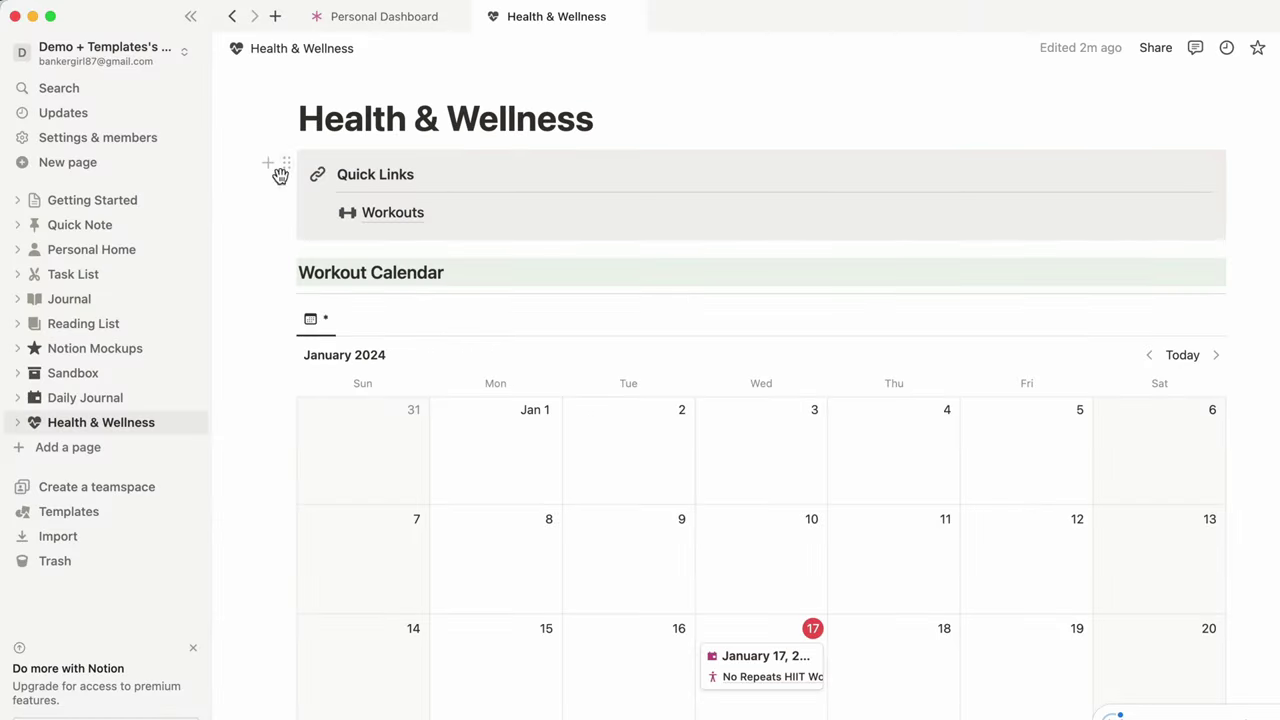
left_click(267, 168)
left_click(321, 257)
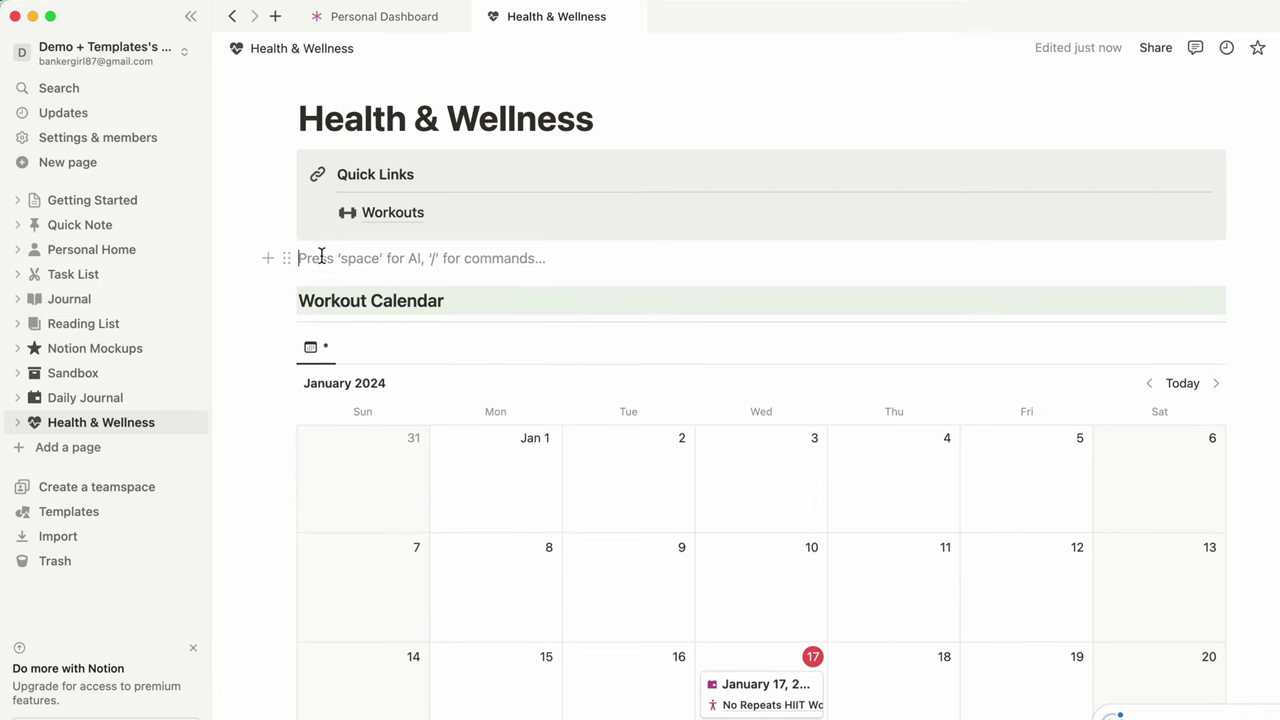
type("/linked")
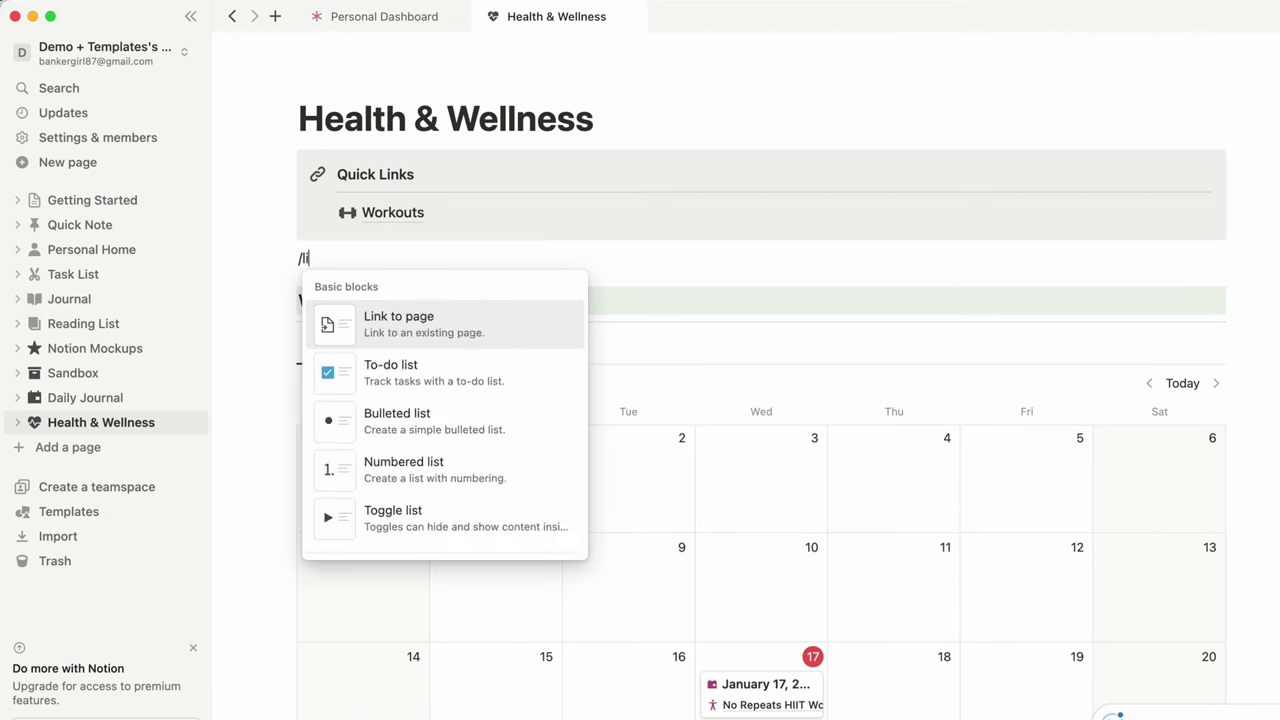
left_click(374, 314)
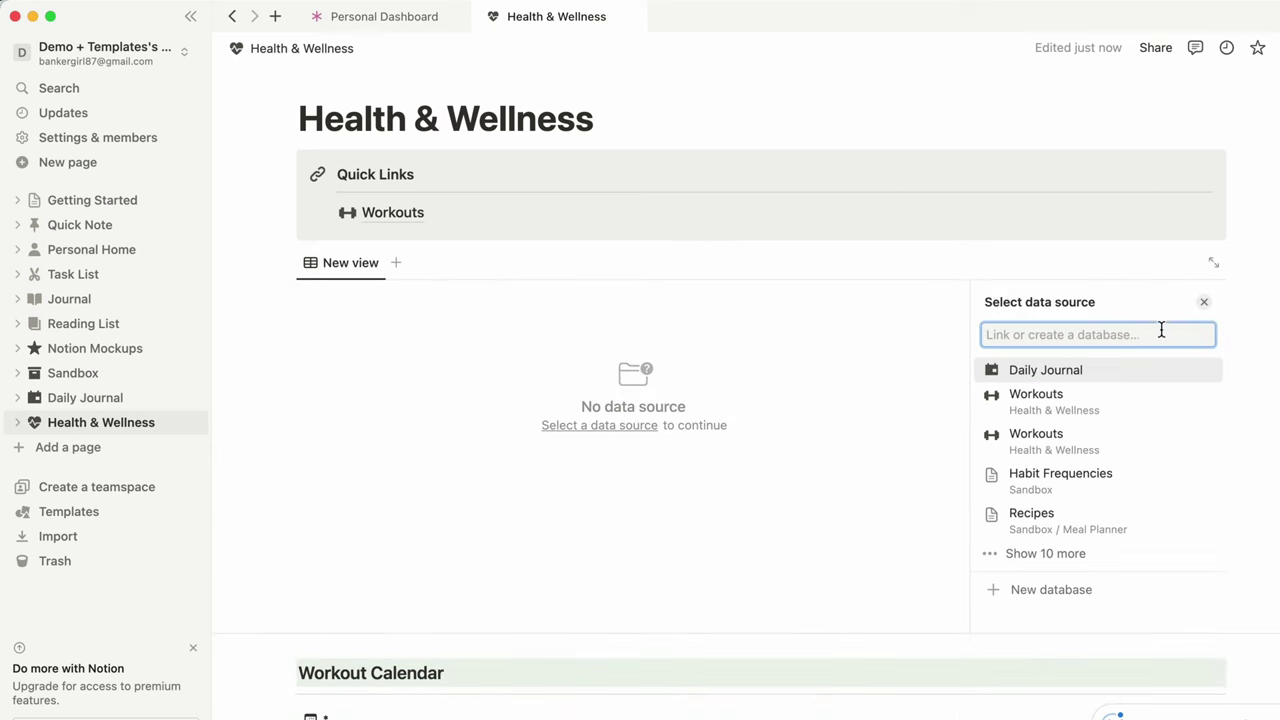
left_click(1066, 373)
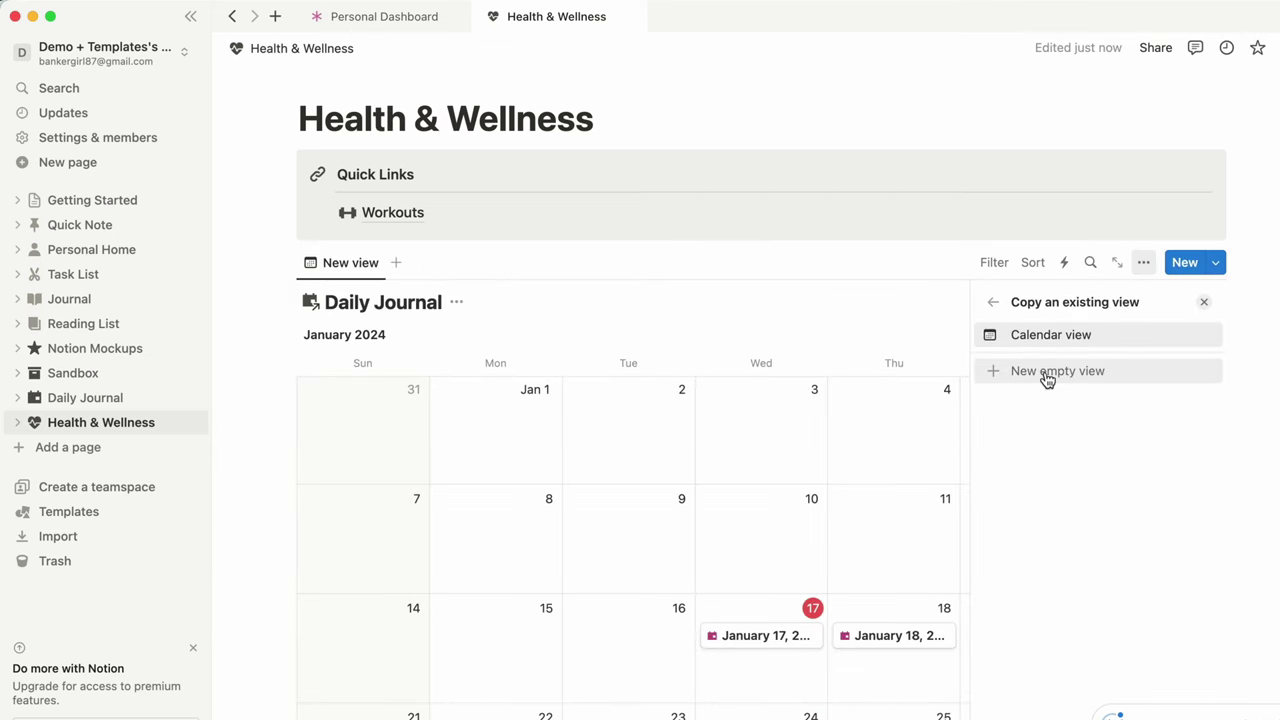
left_click(1064, 372)
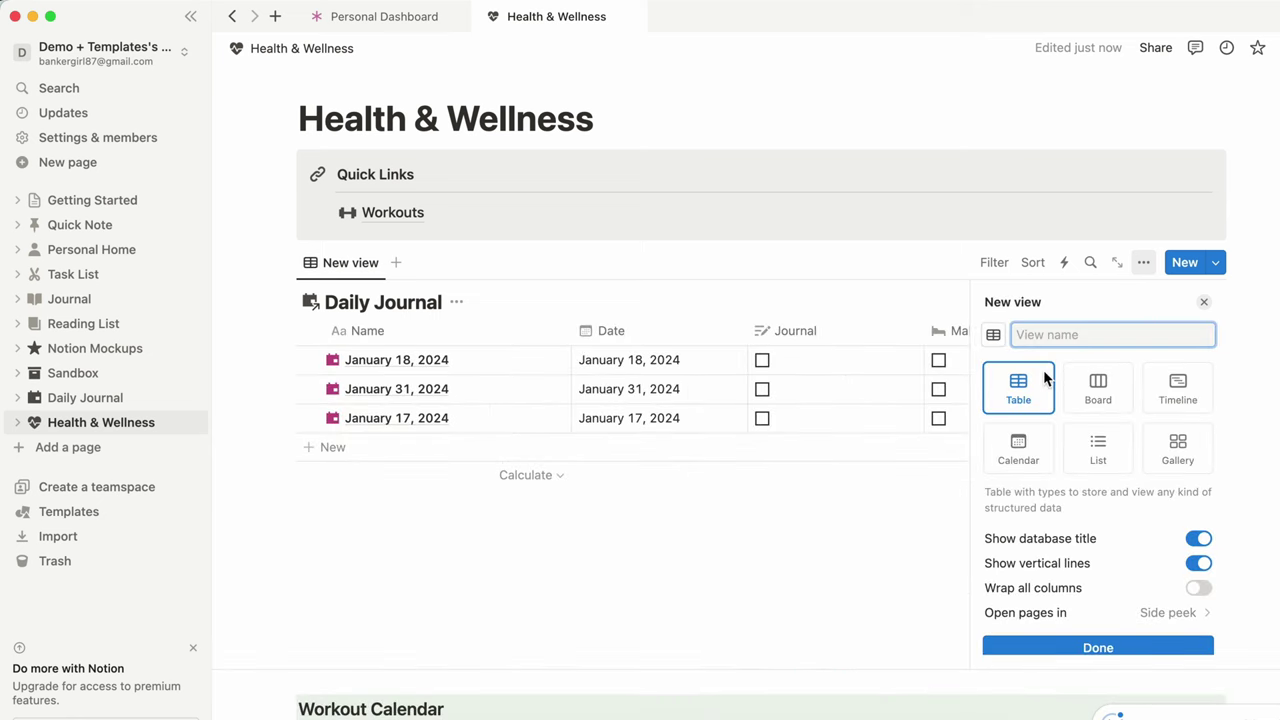
Hide the database title and the Date column in the linked Daily Journal table
left_click(1205, 540)
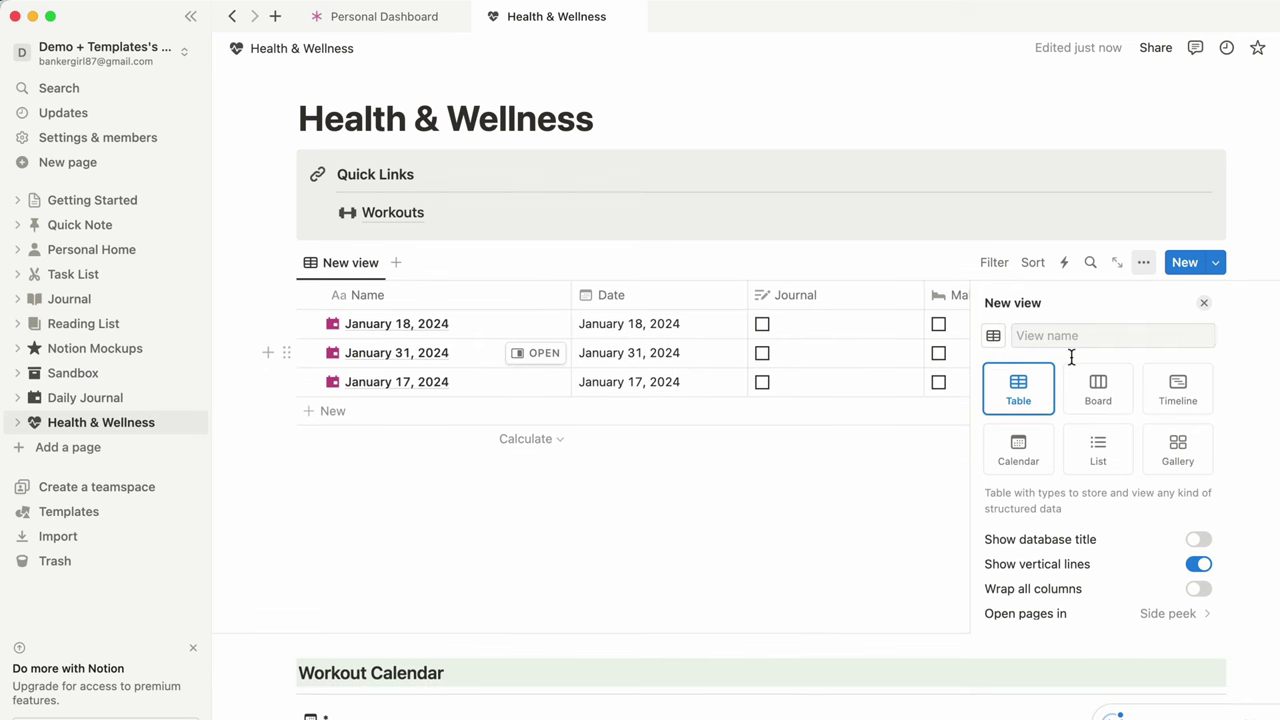
left_click(1271, 229)
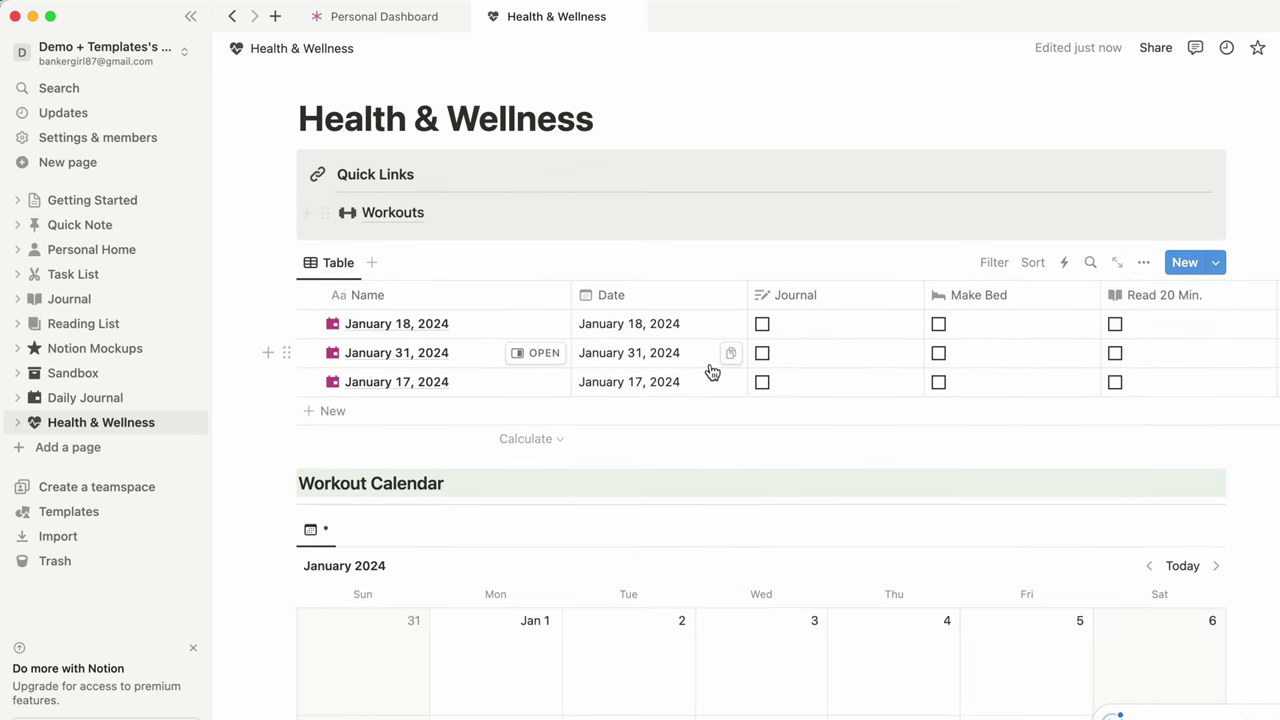
left_click(619, 296)
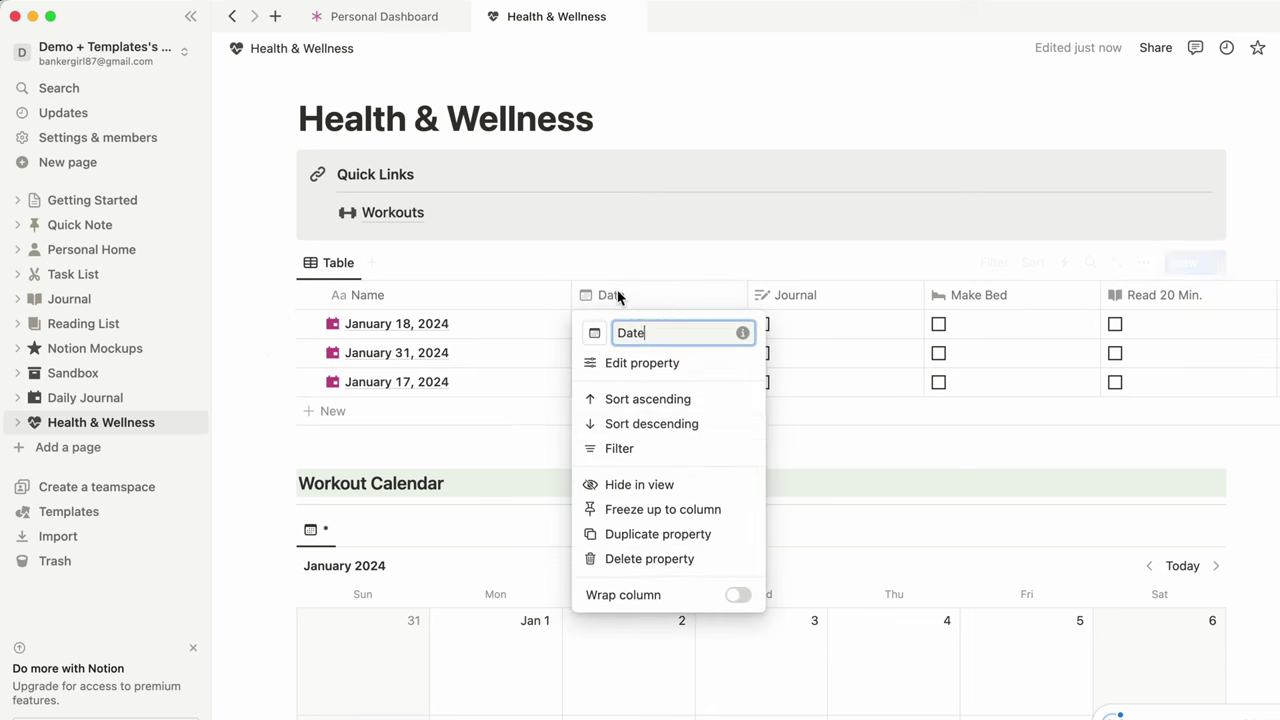
left_click(612, 486)
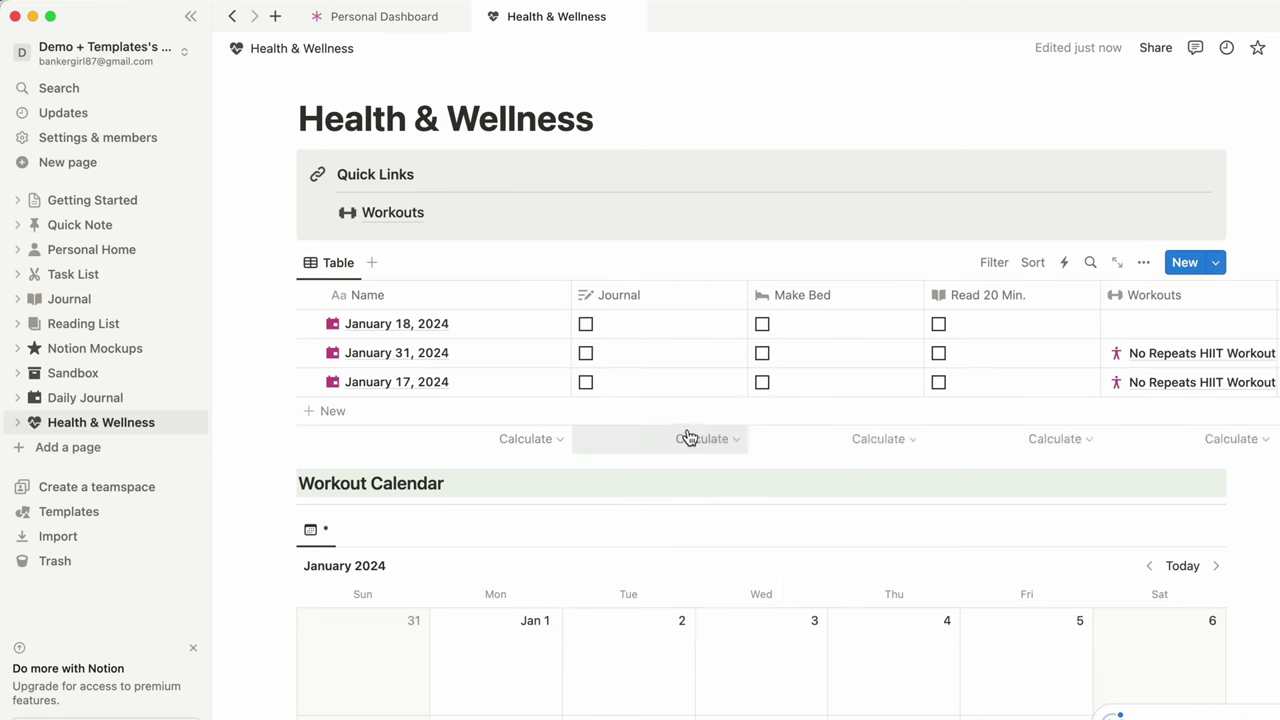
Narrow the table's Name column to fit its entries and shrink the Journal and Make Bed columns to icon width
left_click_drag(571, 292, 491, 291)
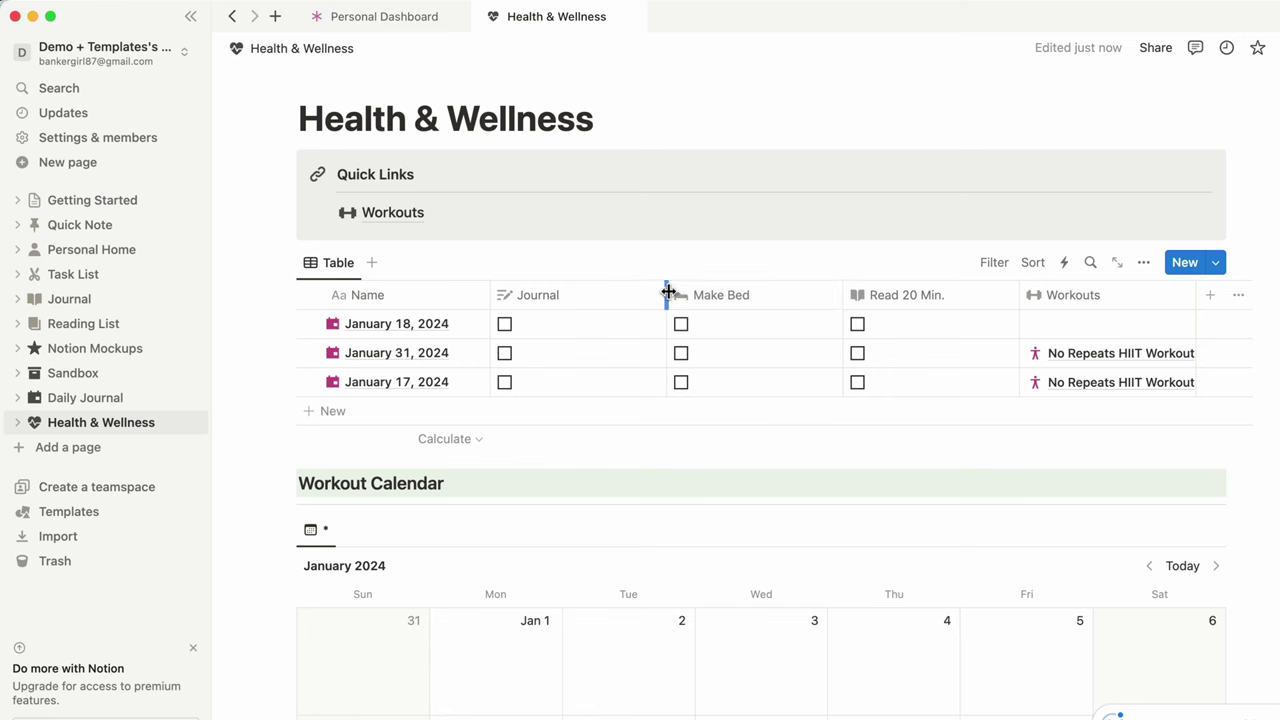
left_click_drag(668, 291, 522, 295)
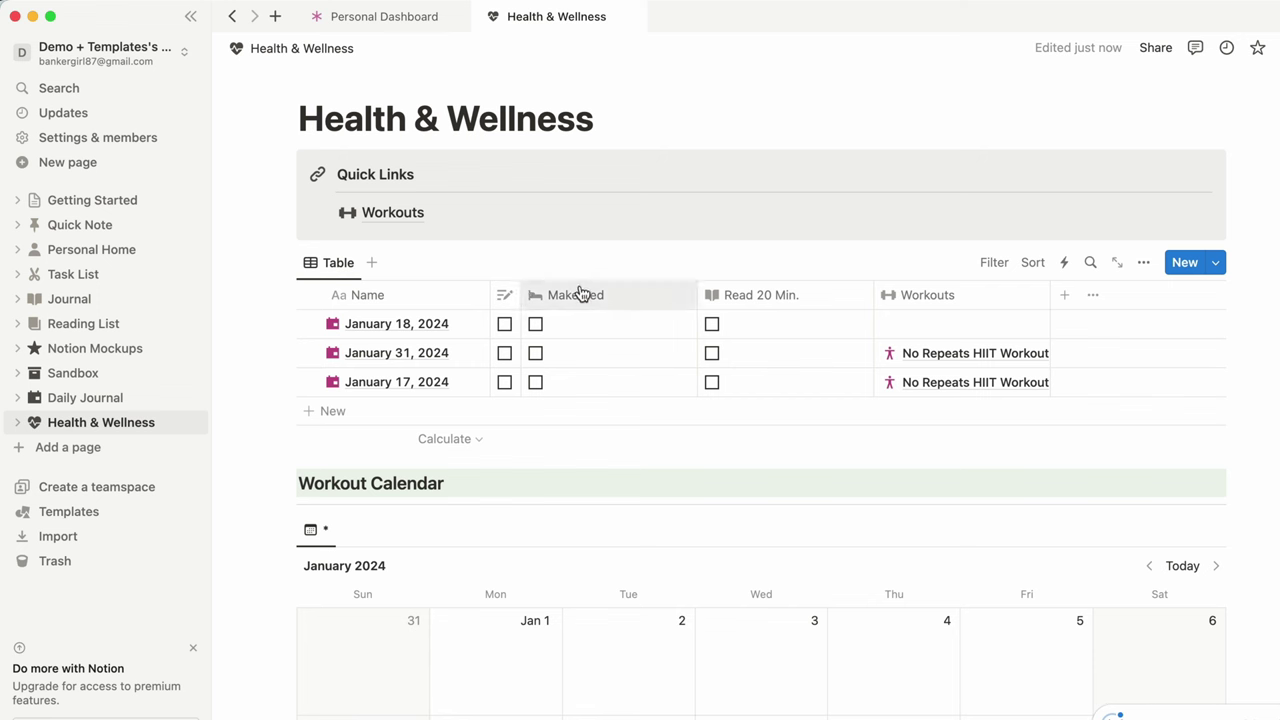
left_click_drag(697, 293, 551, 290)
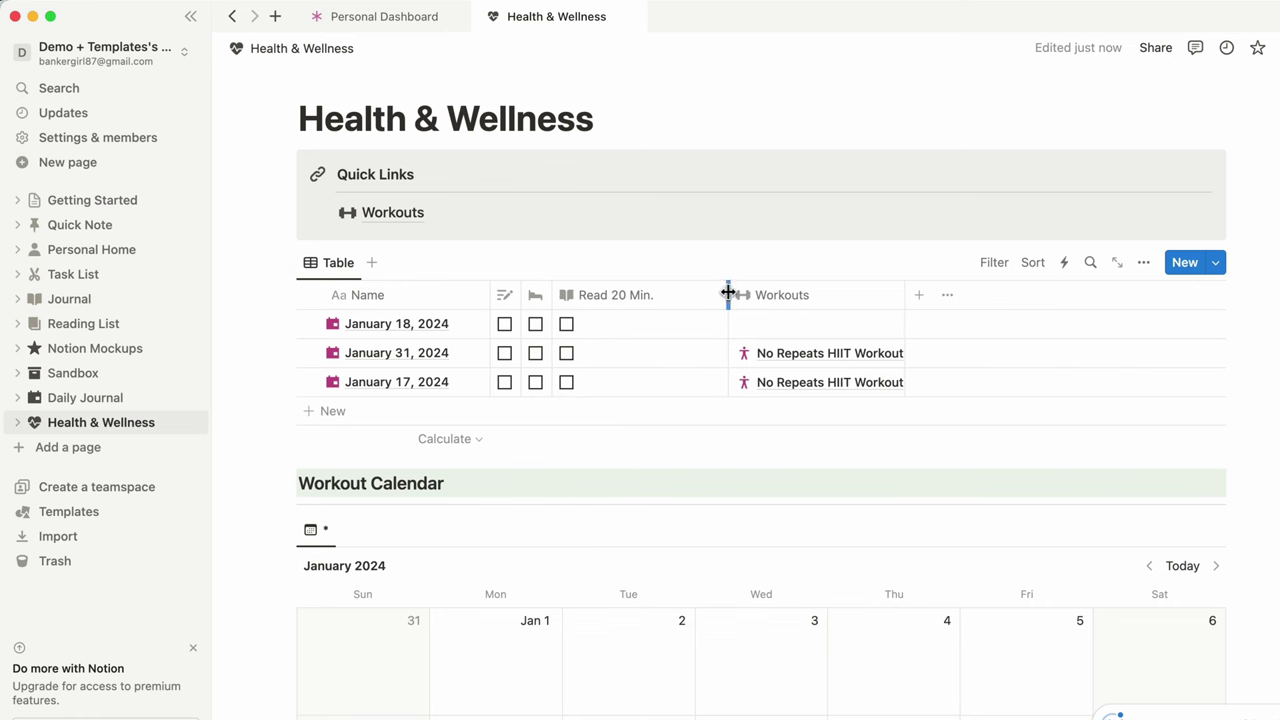